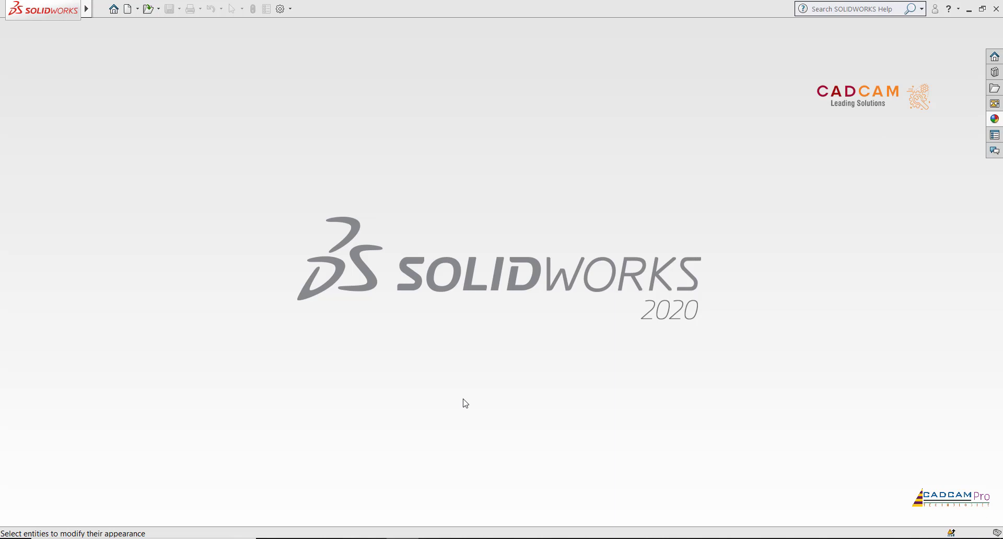
Create a new blank Part document in SOLIDWORKS
click(465, 403)
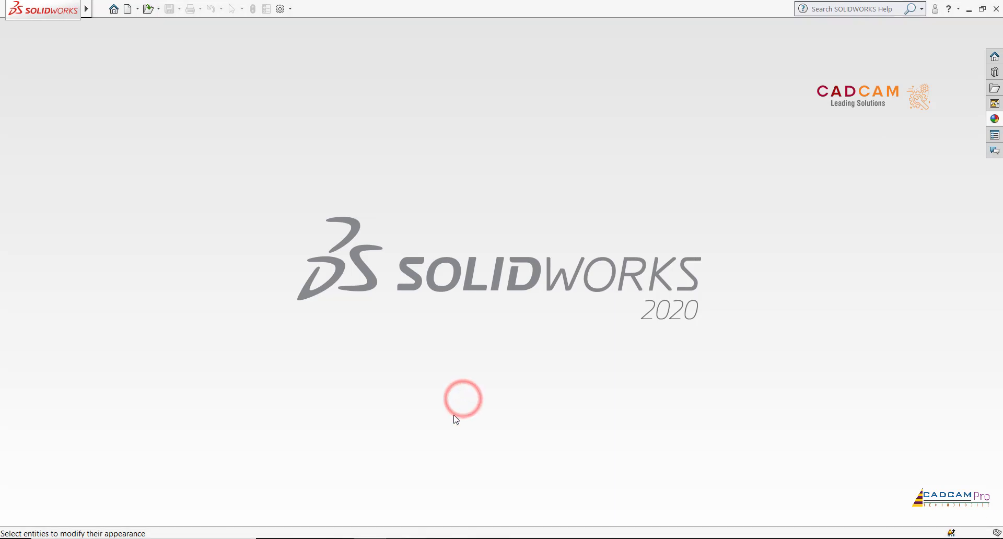
click(128, 15)
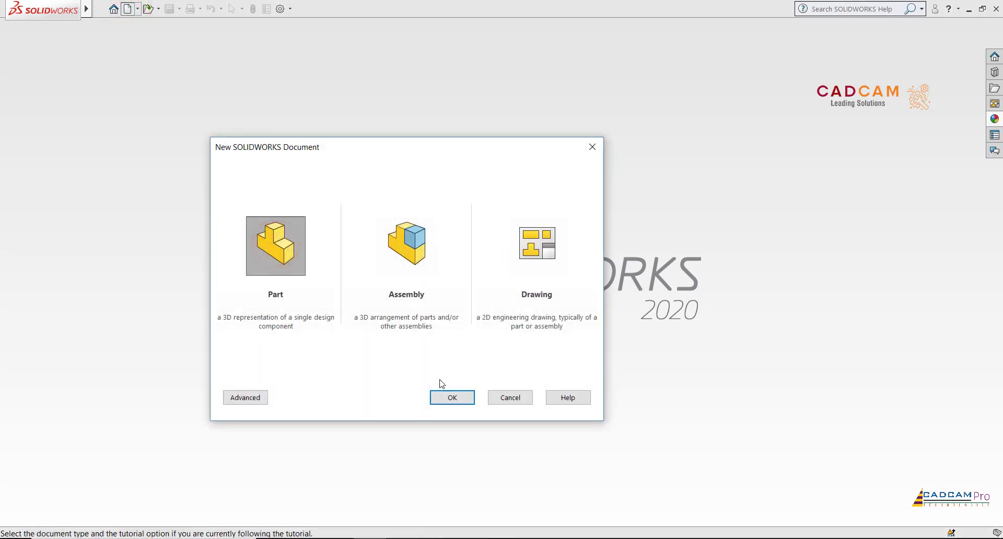
click(451, 398)
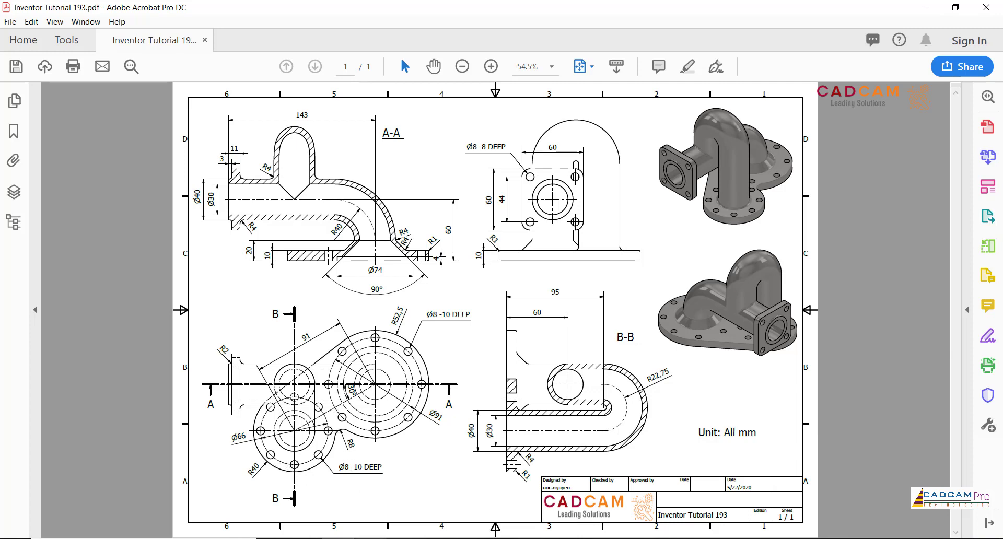
Return from the Inventor Tutorial 193 PDF to the empty Part2 in SOLIDWORKS
key(alt+Tab)
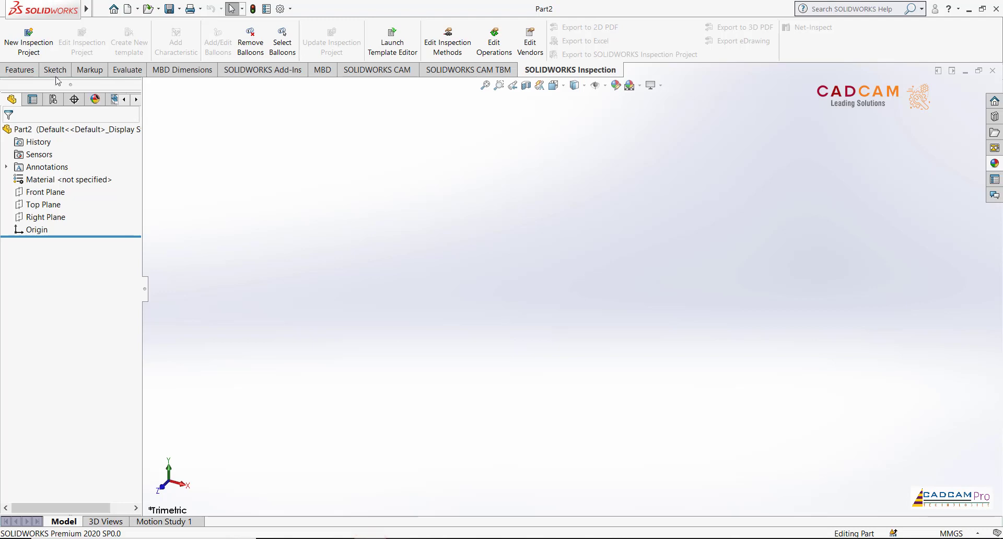
Start a Front Plane sketch and draw three concentric circles centred on the origin
click(46, 72)
click(16, 33)
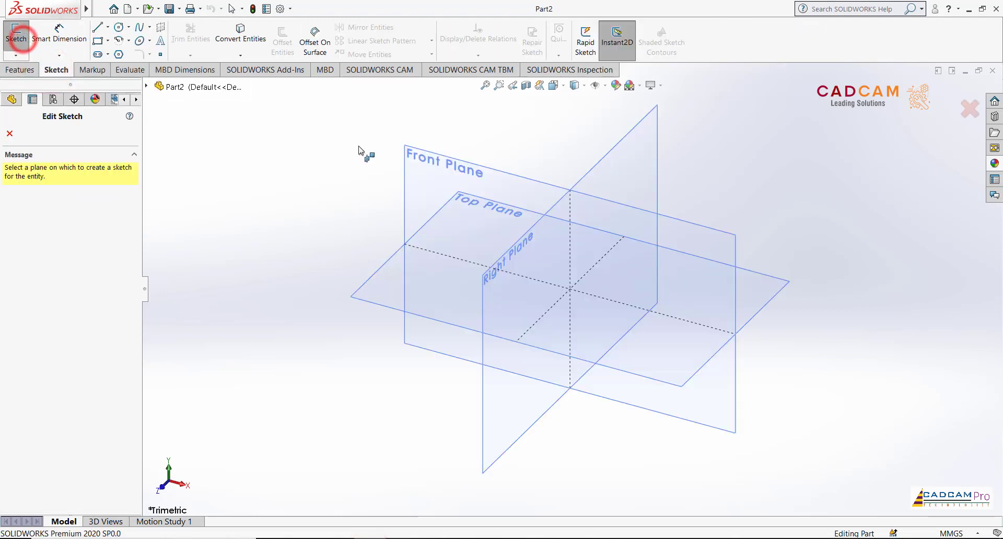
click(432, 159)
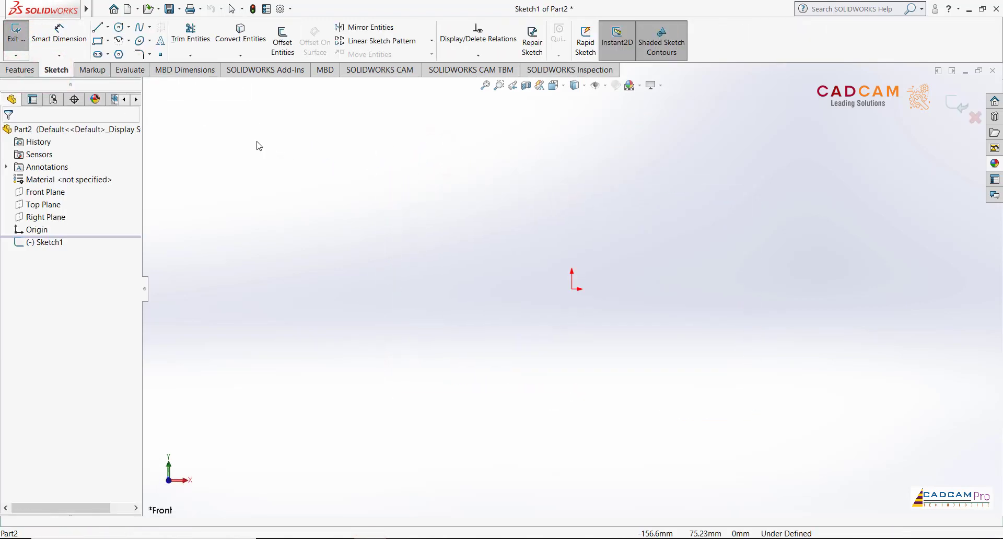
click(119, 28)
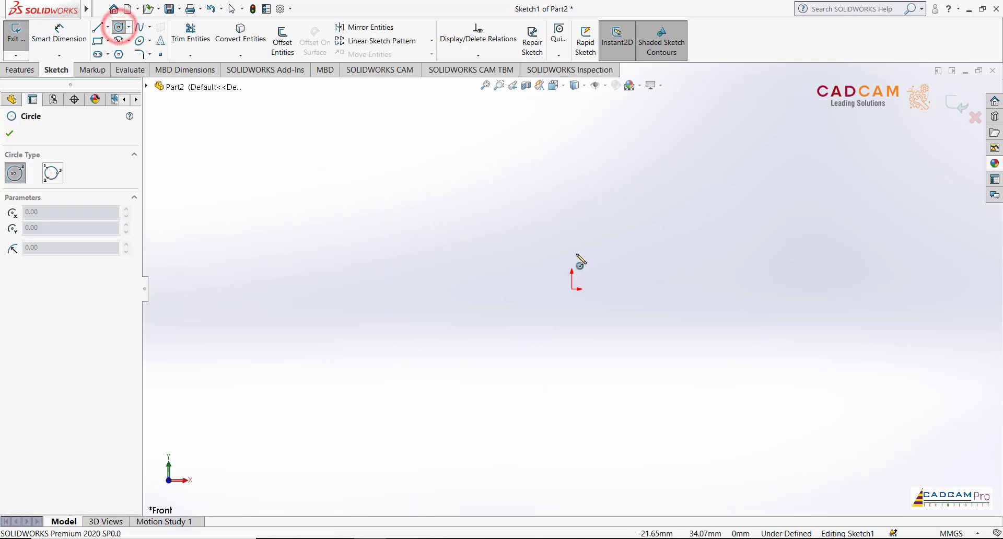
click(573, 289)
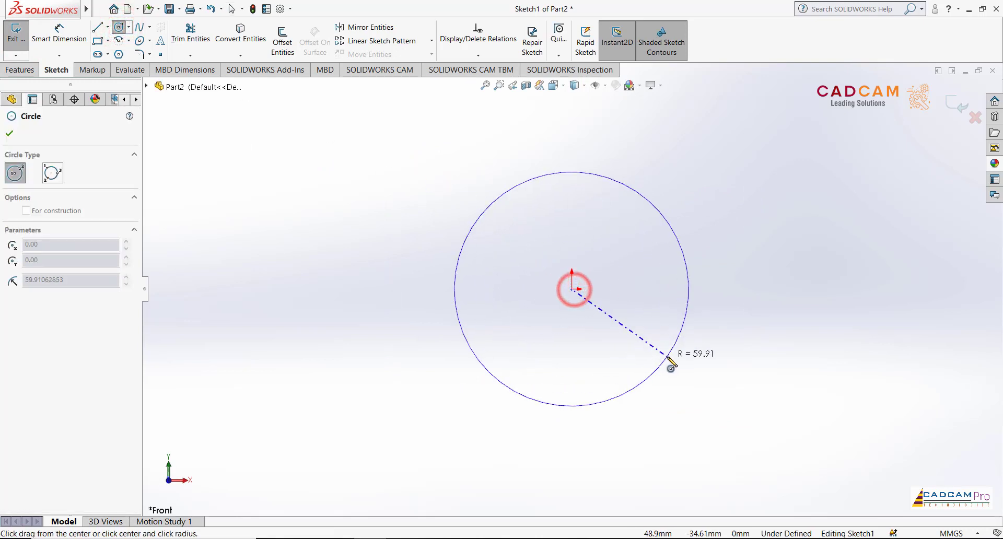
click(668, 357)
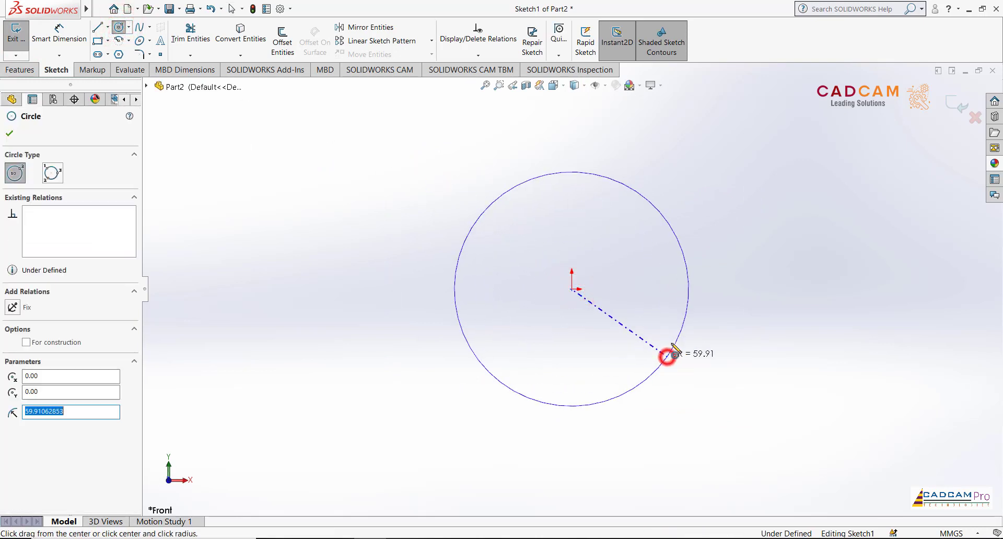
click(572, 288)
click(697, 400)
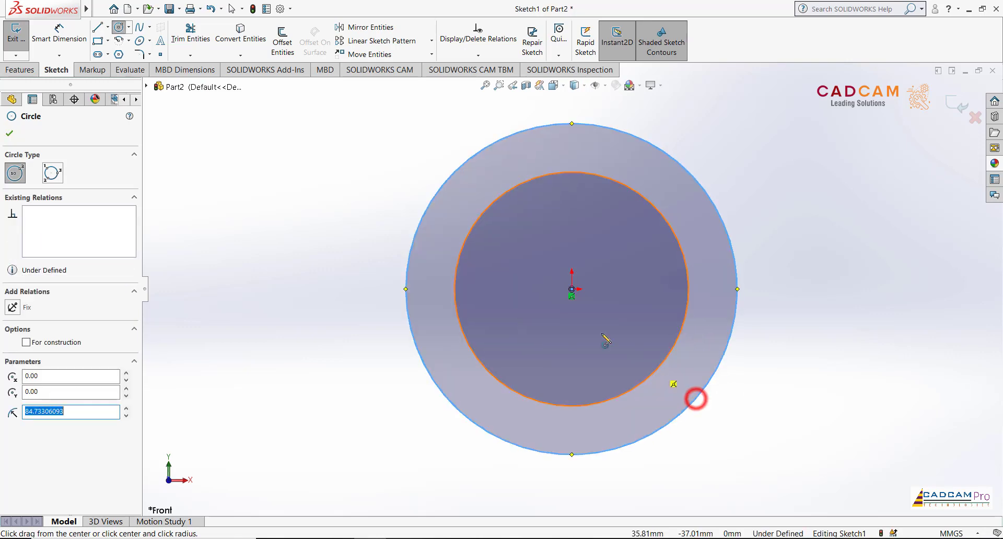
click(571, 288)
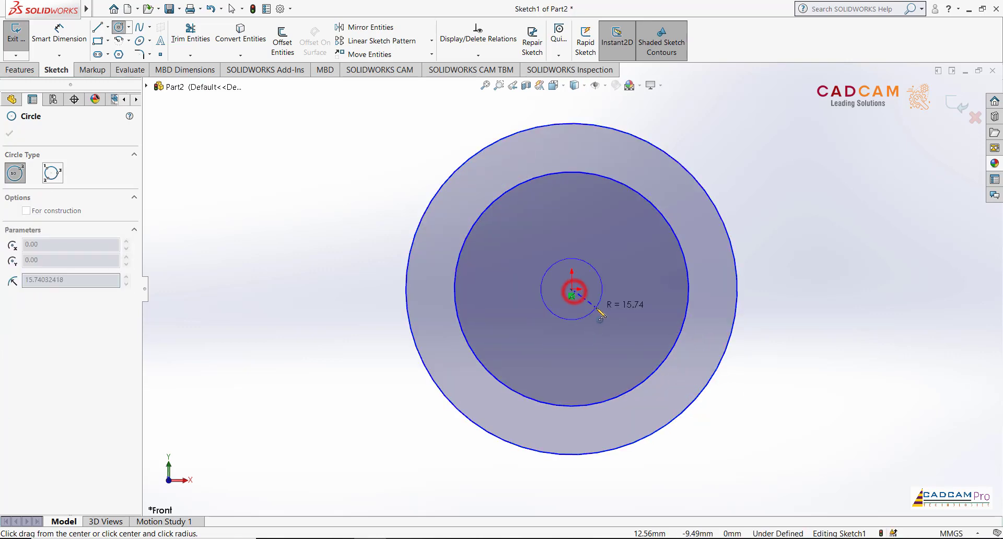
click(601, 313)
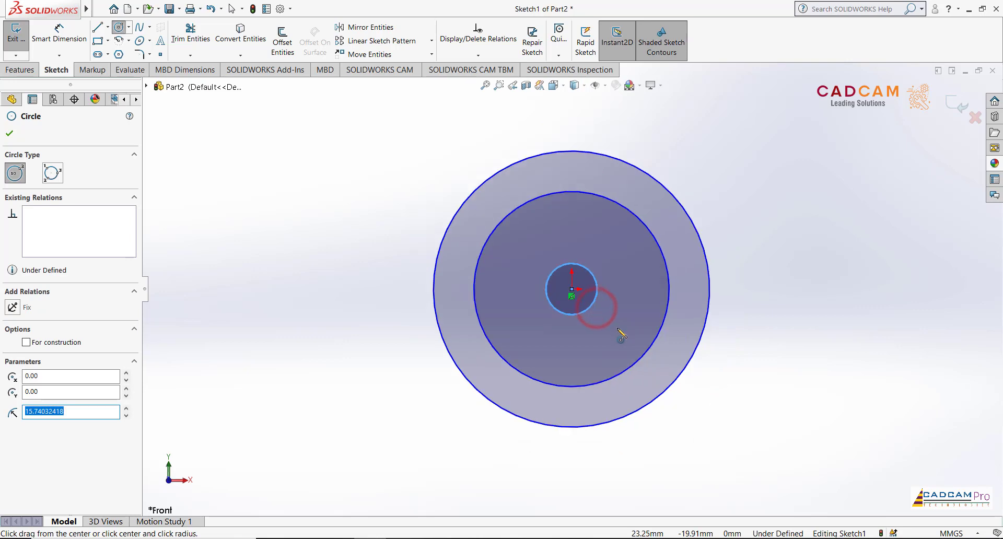
Draw three concentric circles around a second centre below-left of the origin
scroll(616, 324, up, 3)
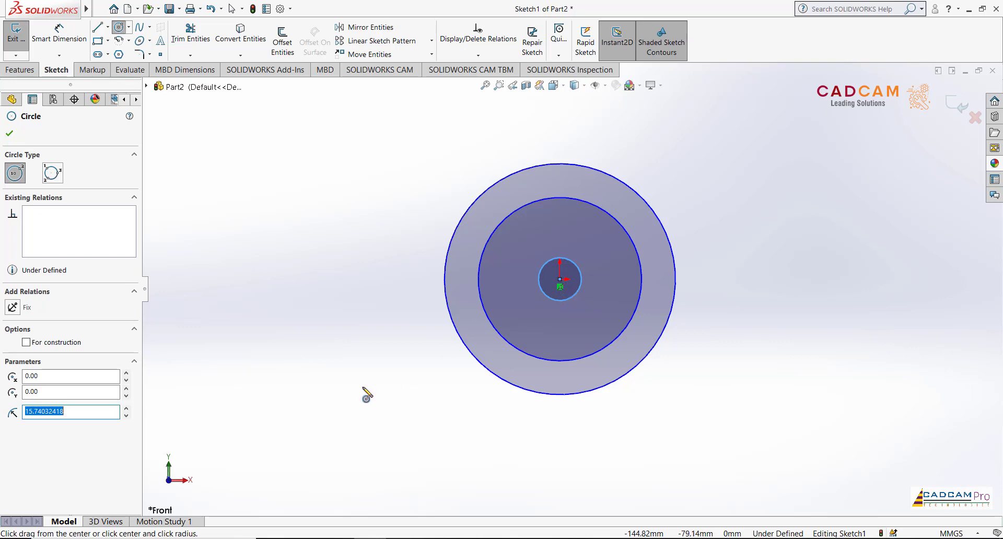
click(328, 434)
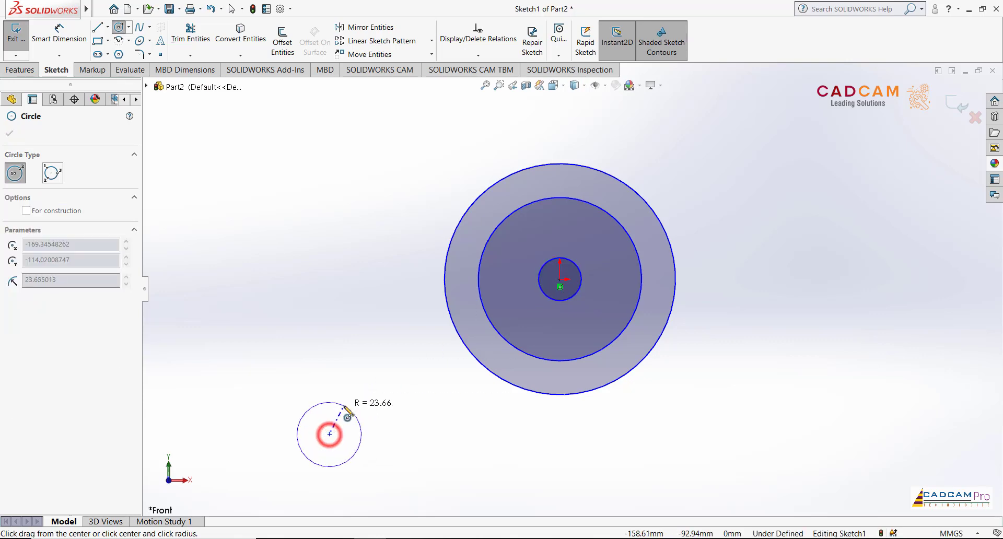
click(344, 406)
click(329, 434)
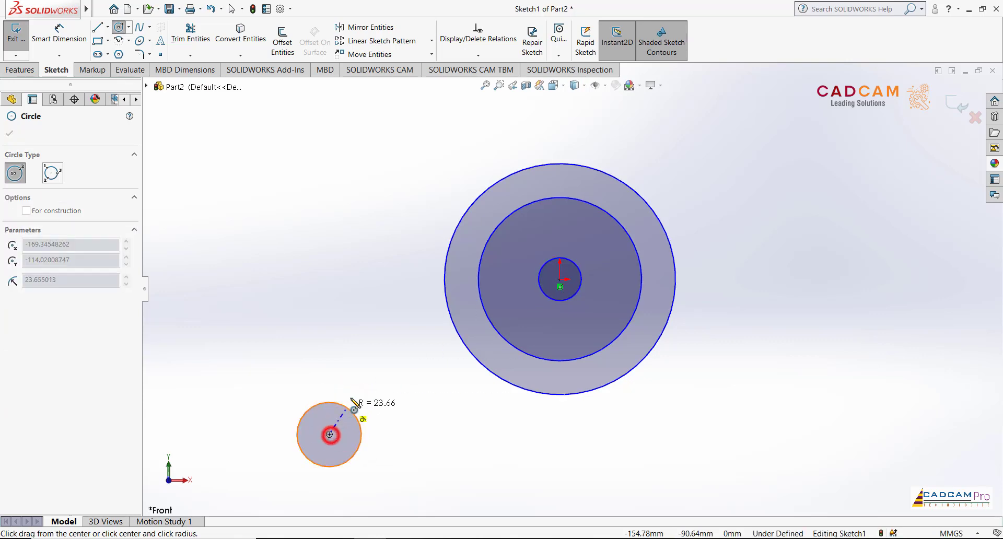
click(357, 384)
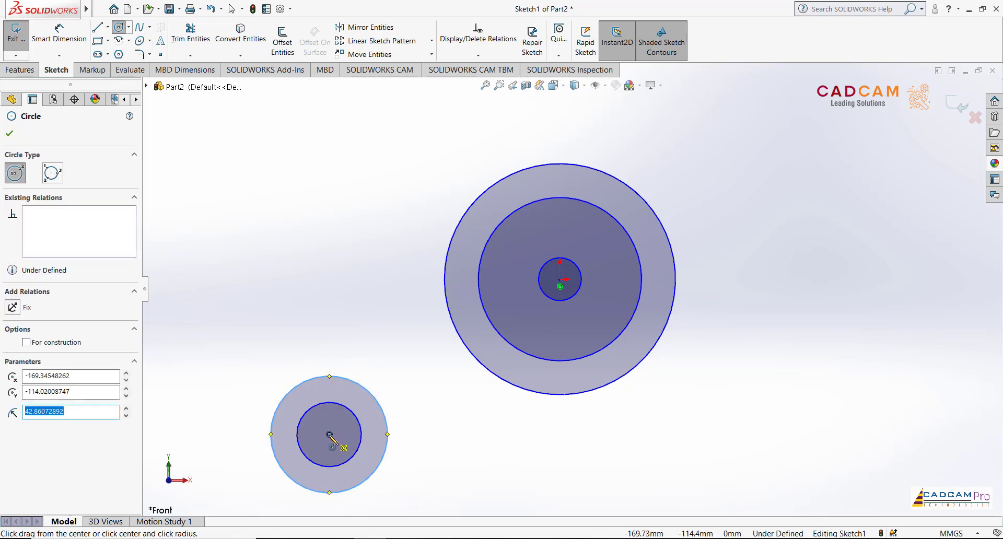
click(329, 434)
click(295, 346)
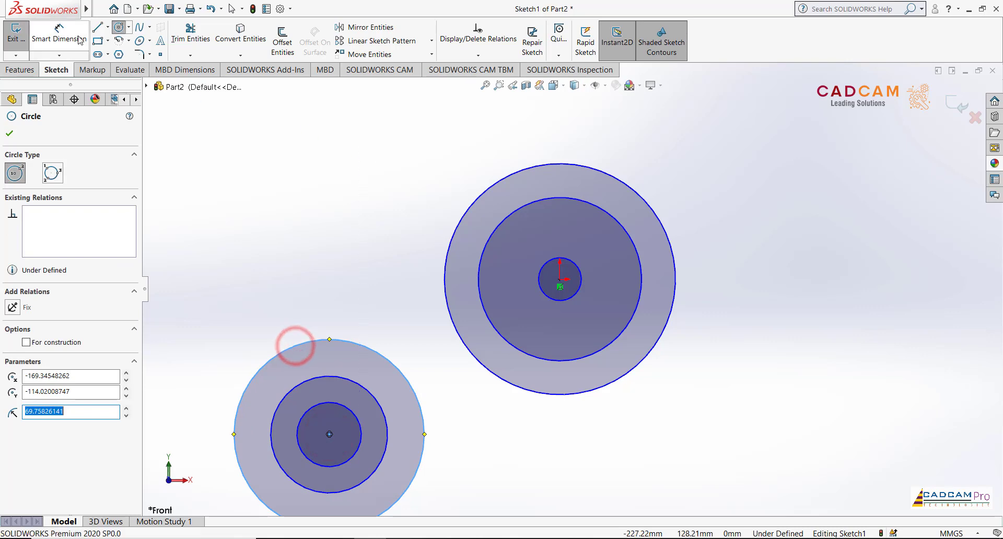
Draw a line from the origin to the lower circles' centre
click(97, 27)
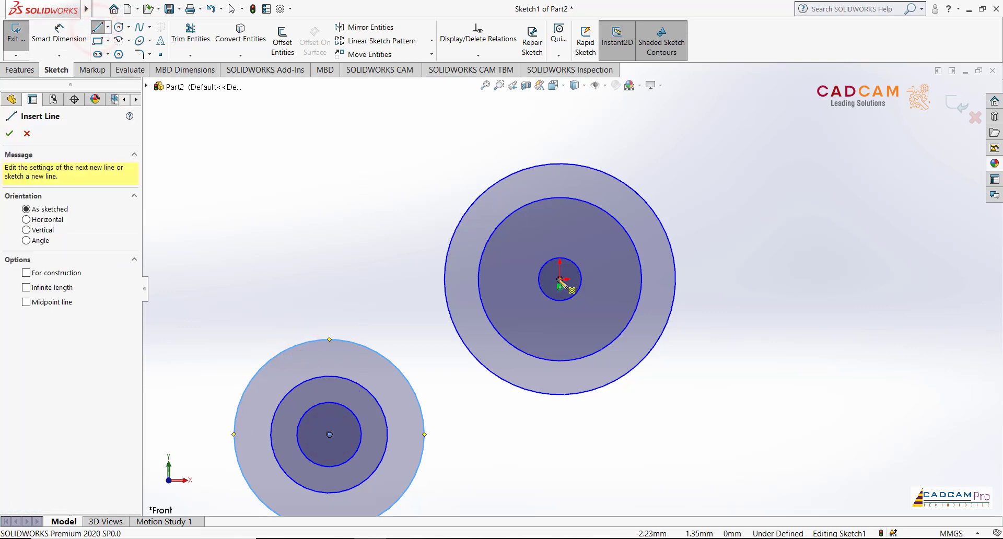
click(559, 279)
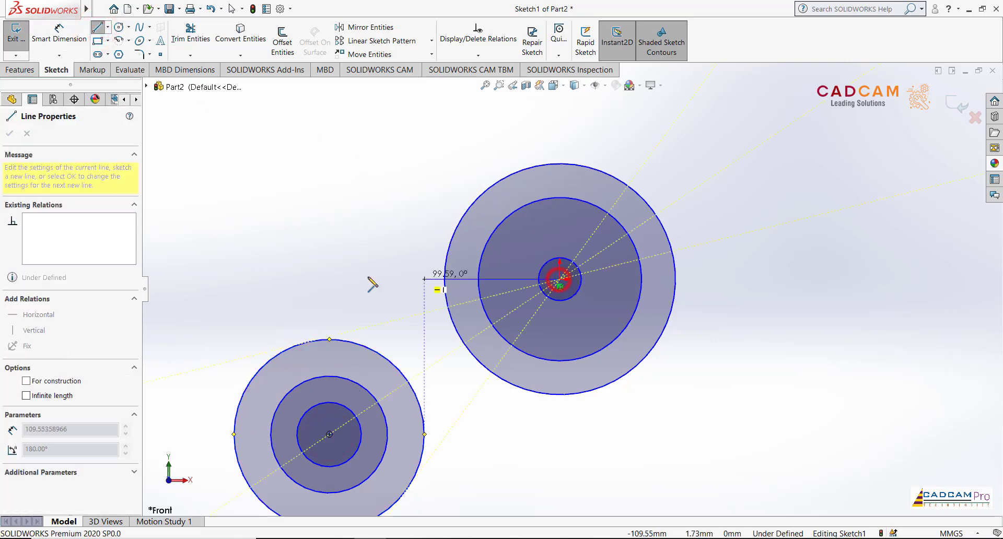
click(329, 434)
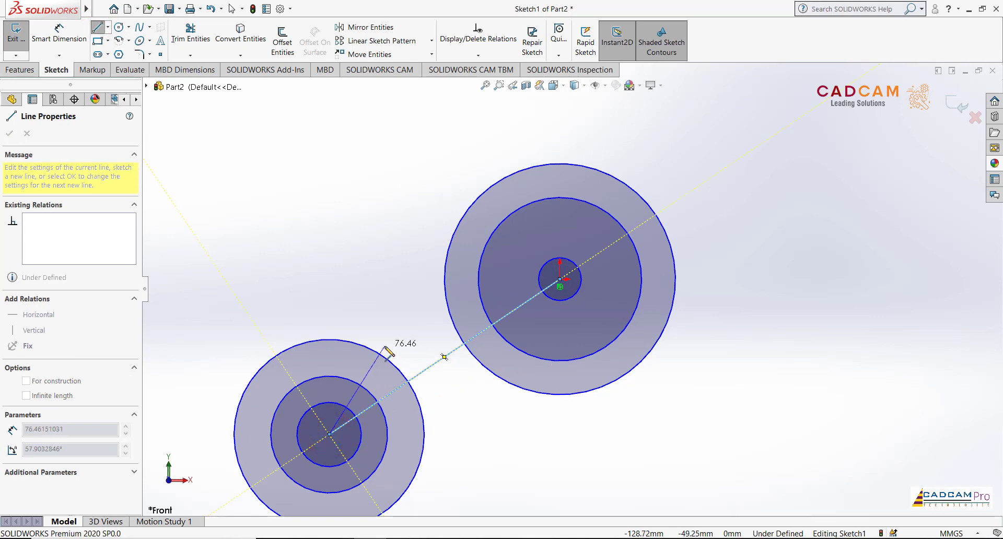
key(Escape)
Draw a horizontal line running left from the origin
click(97, 30)
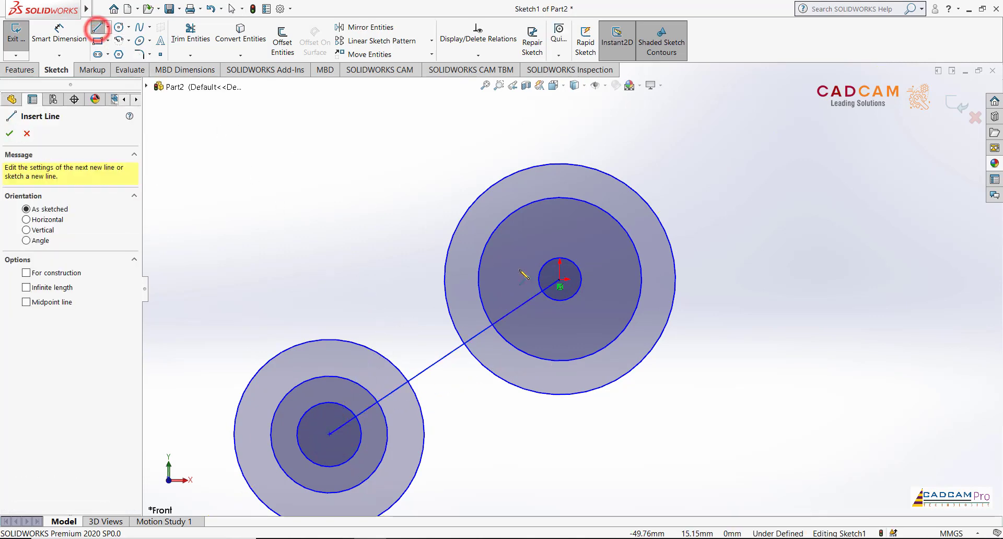
click(559, 280)
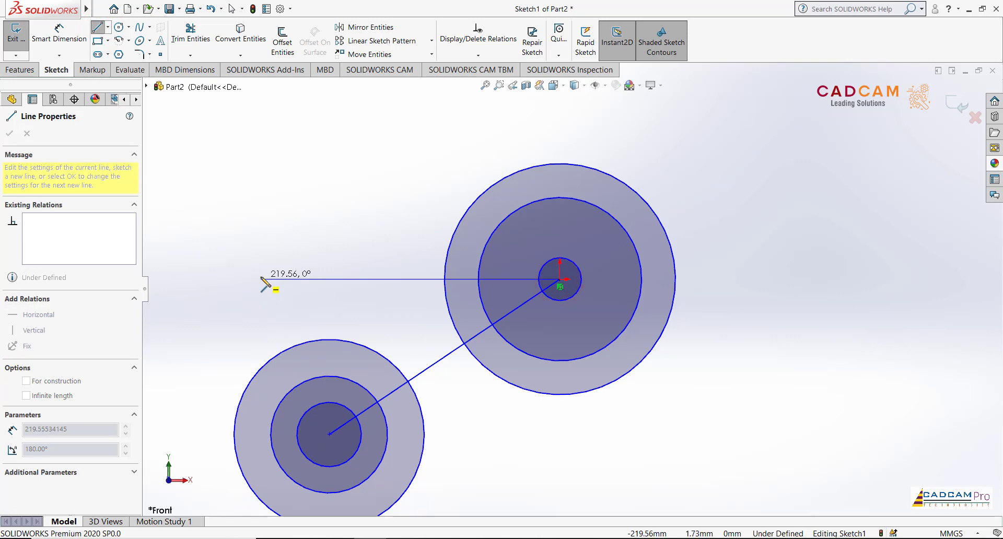
click(213, 279)
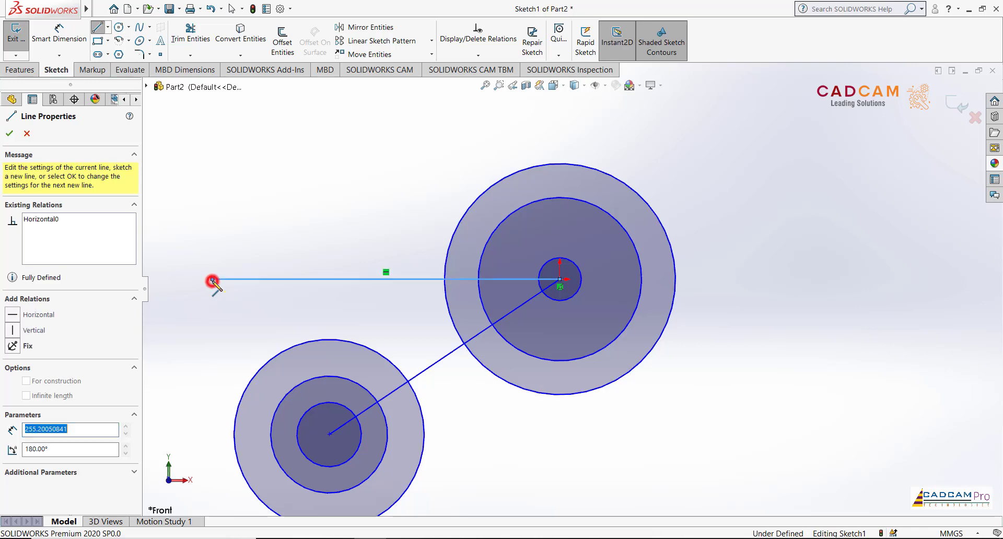
key(Escape)
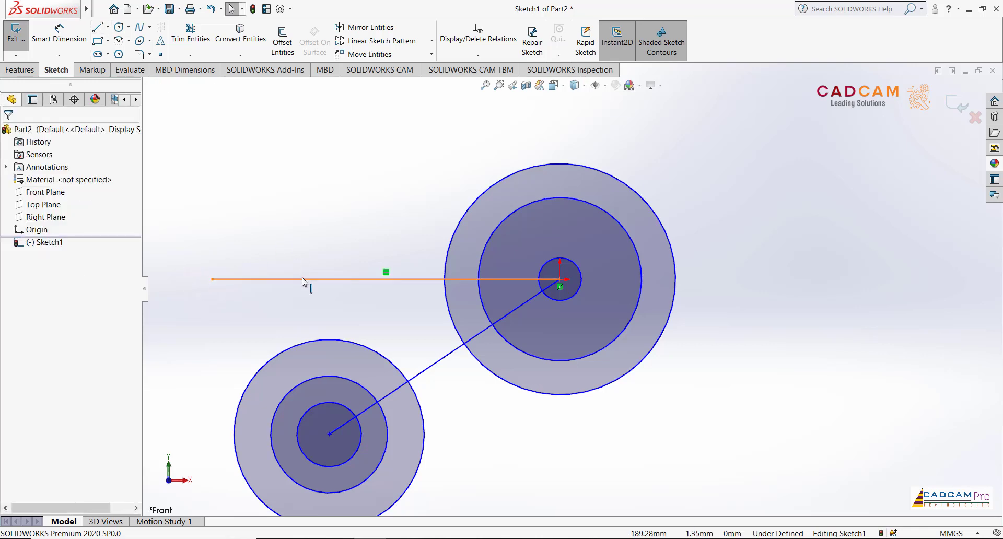
Convert the centre-to-centre line and the horizontal line to construction geometry
click(444, 356)
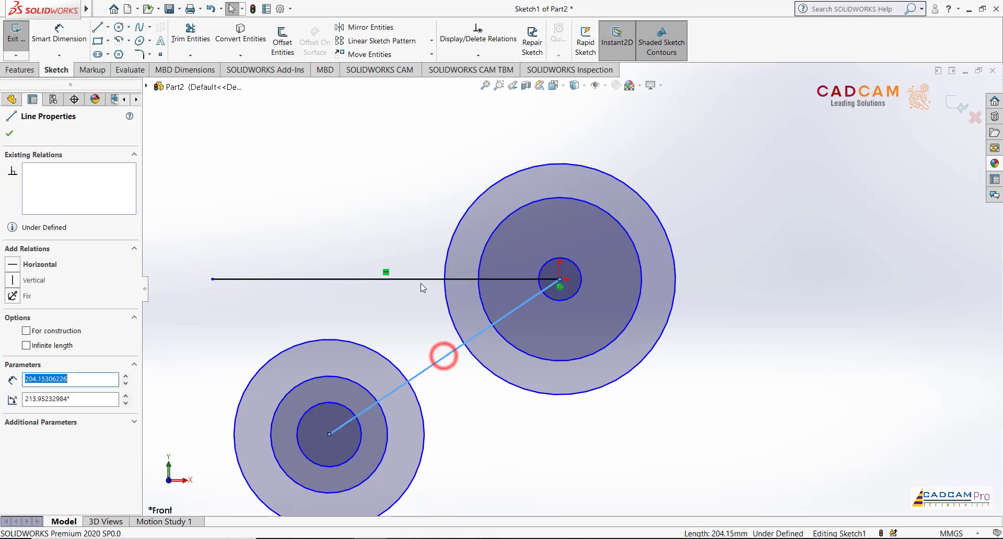
ctrl+click(421, 279)
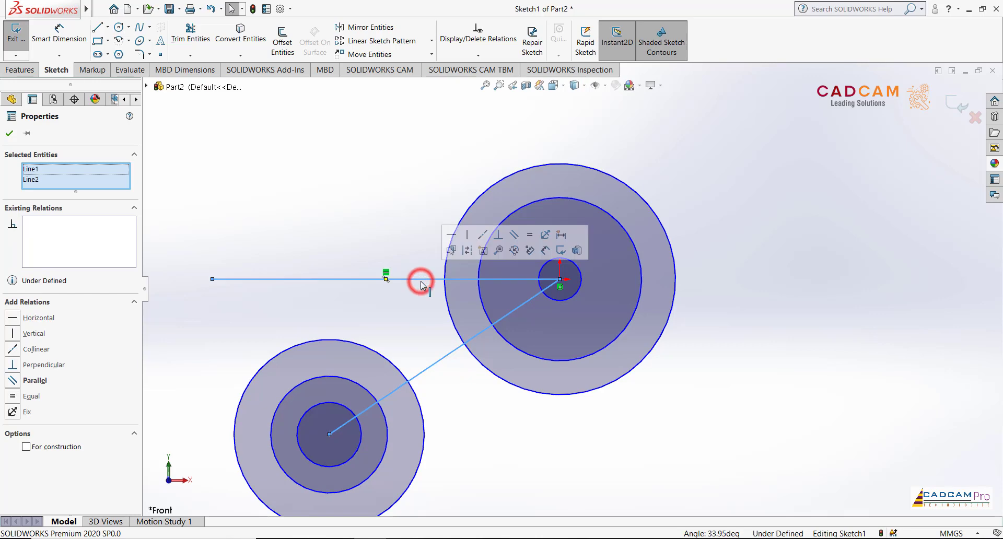
click(468, 250)
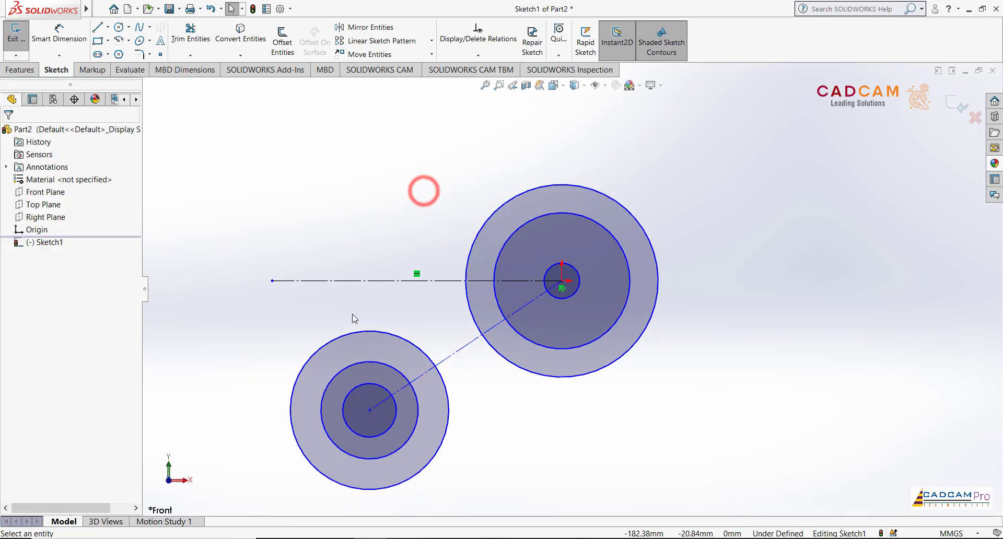
Make the middle circle of both concentric sets construction geometry
click(357, 366)
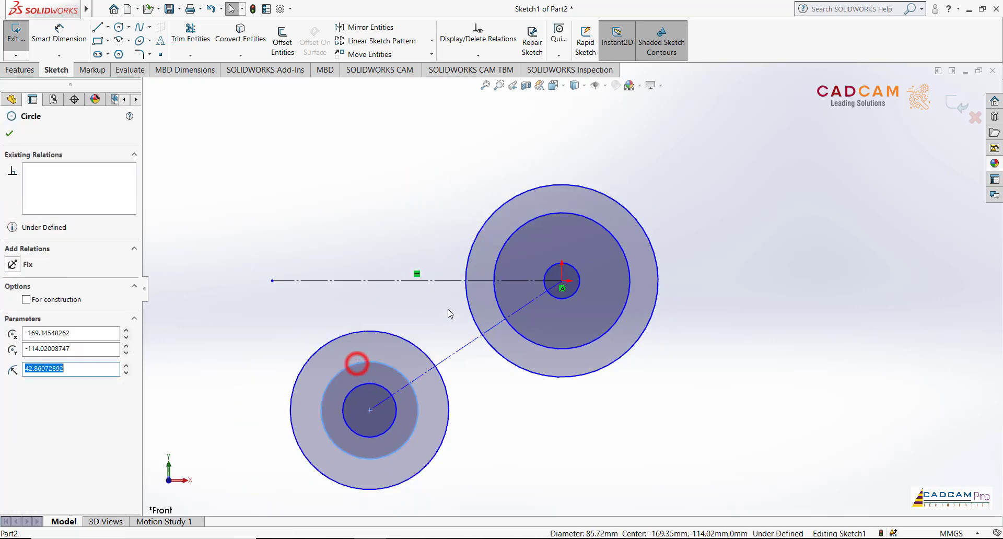
ctrl+click(497, 307)
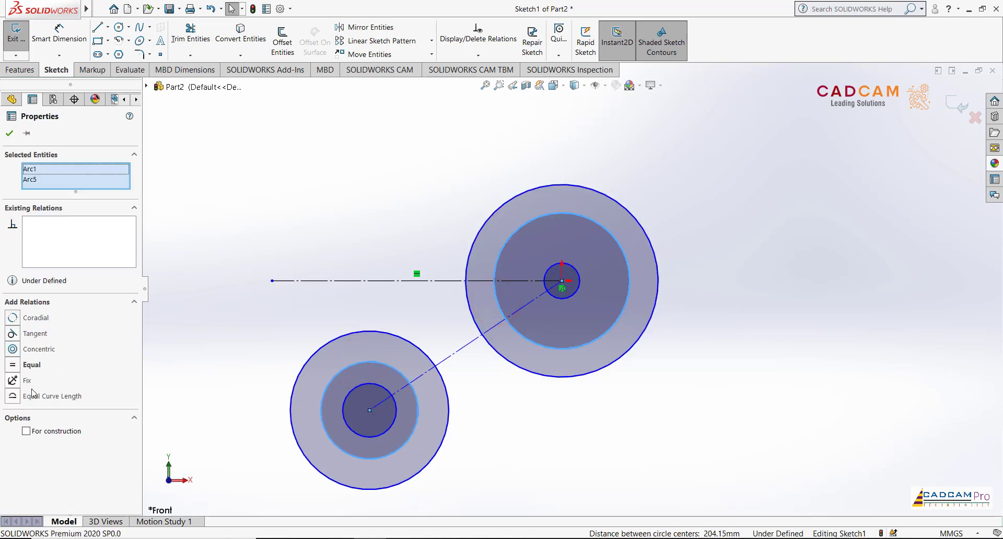
right_click(405, 378)
click(431, 346)
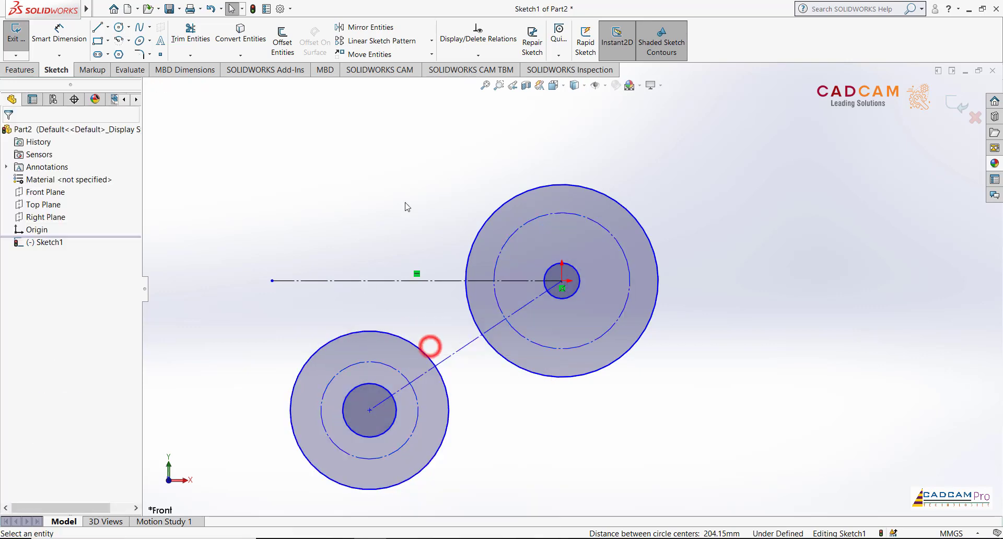
click(406, 204)
Dimension the 30° angle between the centre lines and the 91 mm centre distance
click(61, 42)
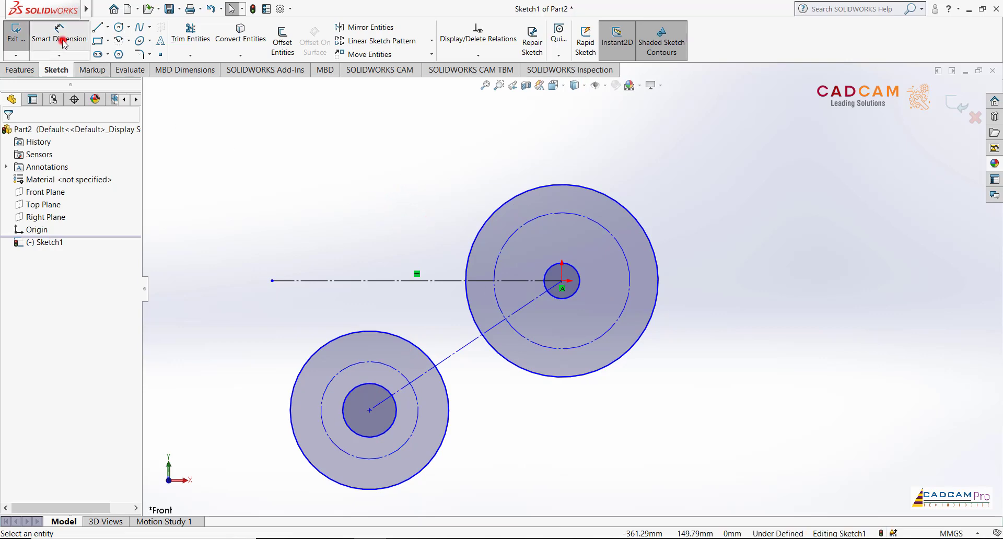
click(447, 280)
click(455, 348)
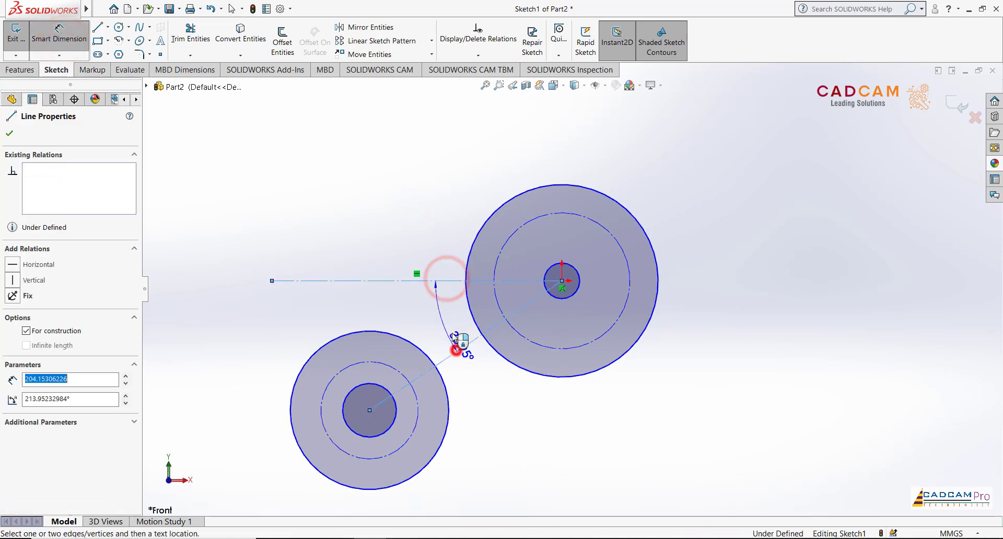
click(451, 337)
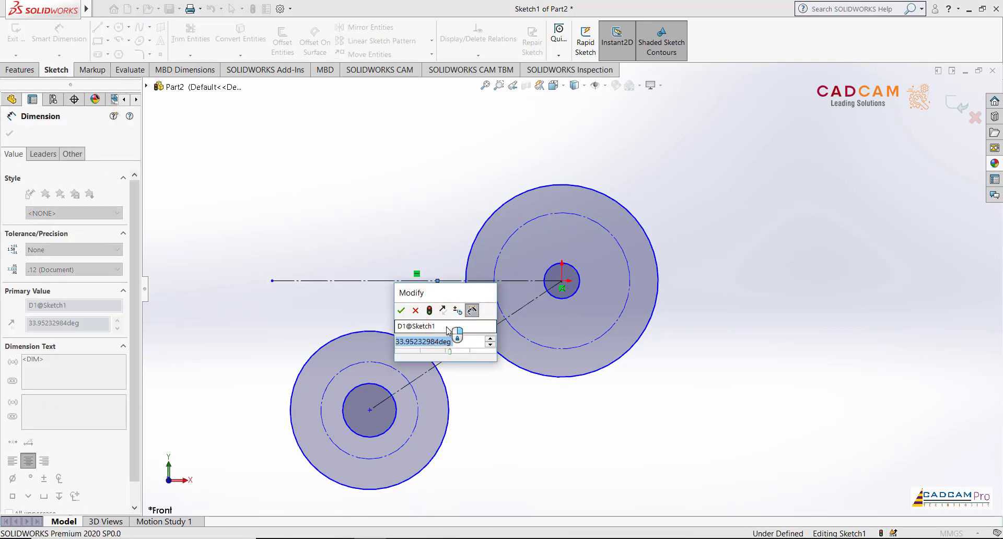
text(30)
key(Return)
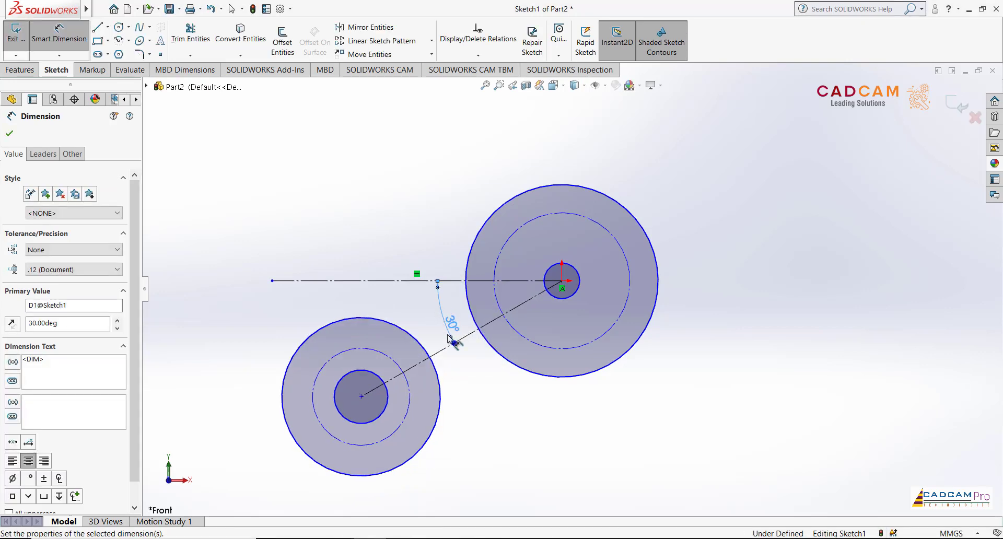
click(439, 351)
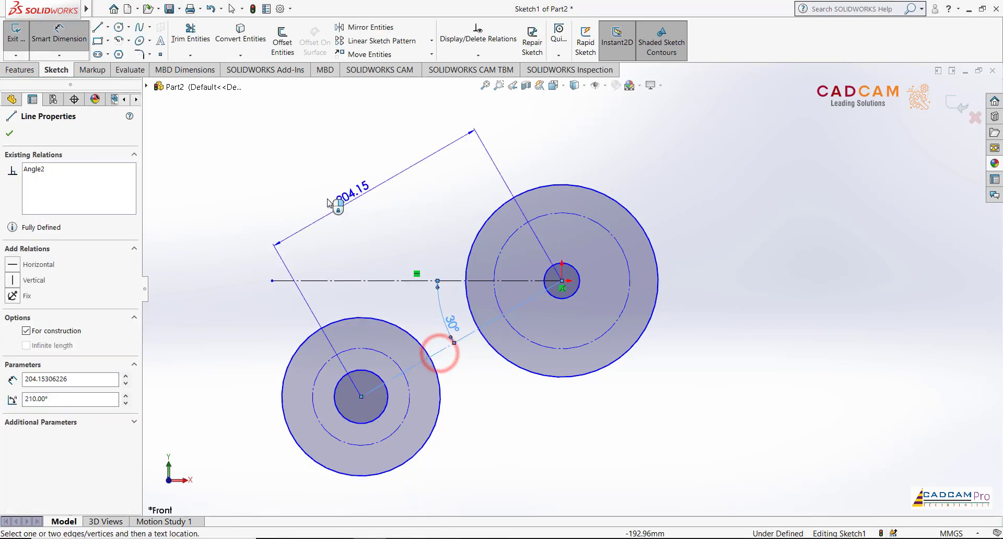
click(310, 199)
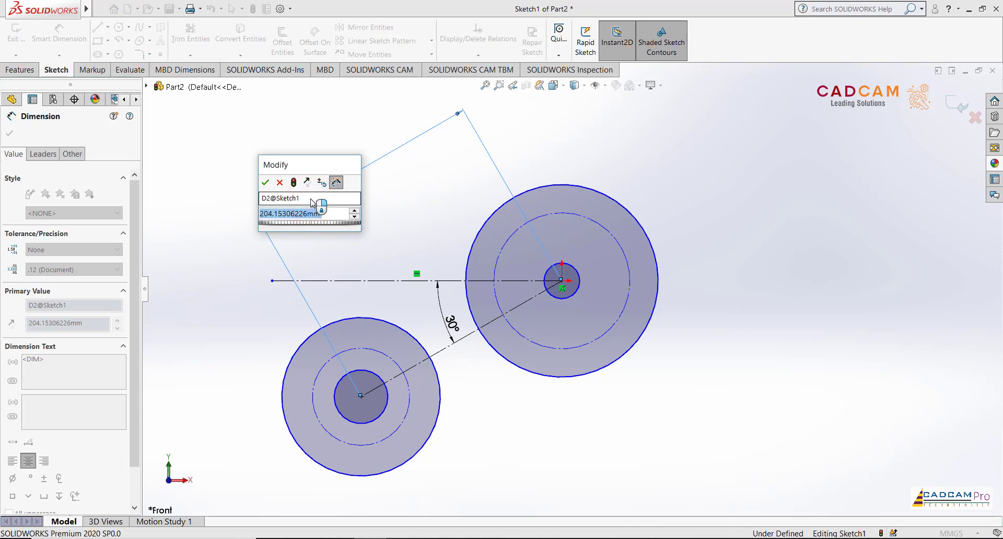
key(Escape)
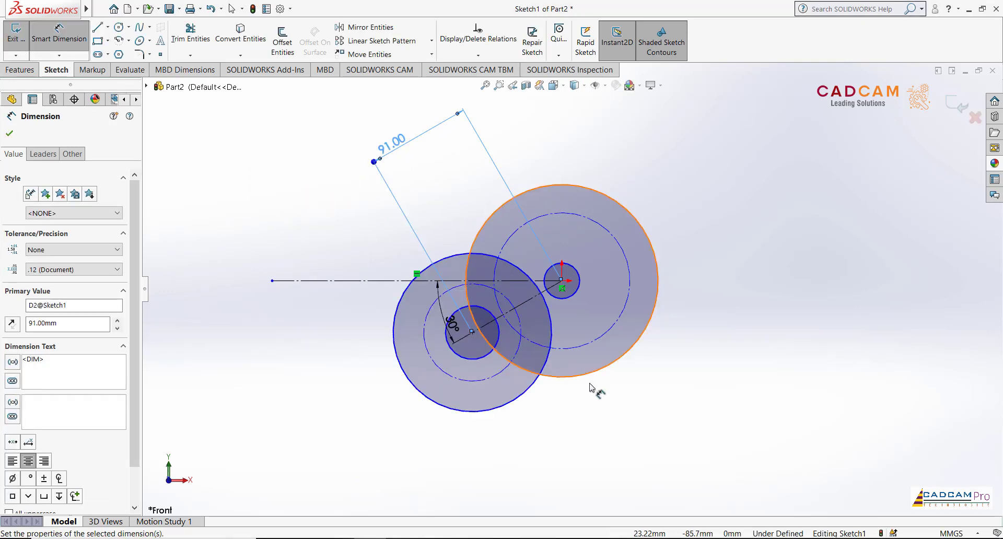
Dimension the origin circles to diameters 105, 91 and 30
click(657, 282)
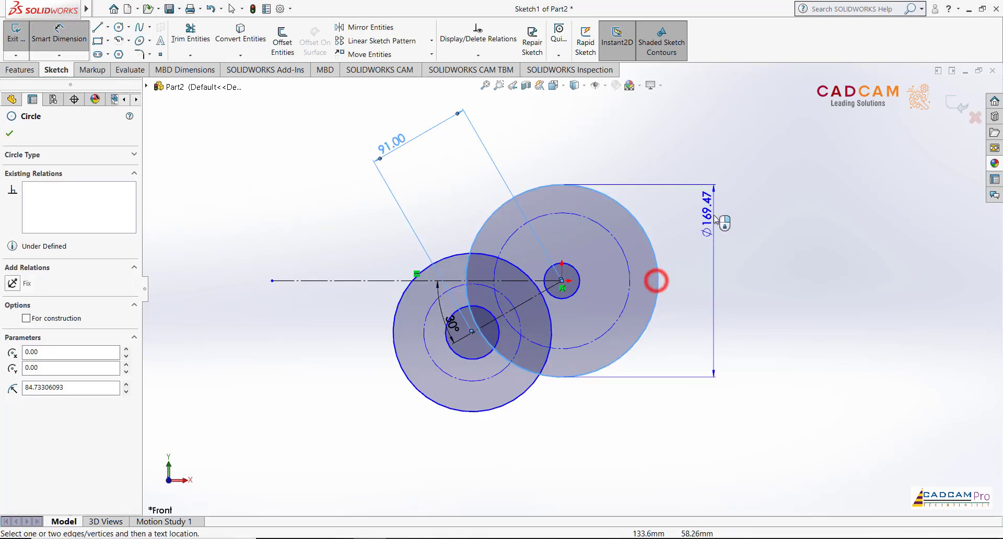
click(681, 147)
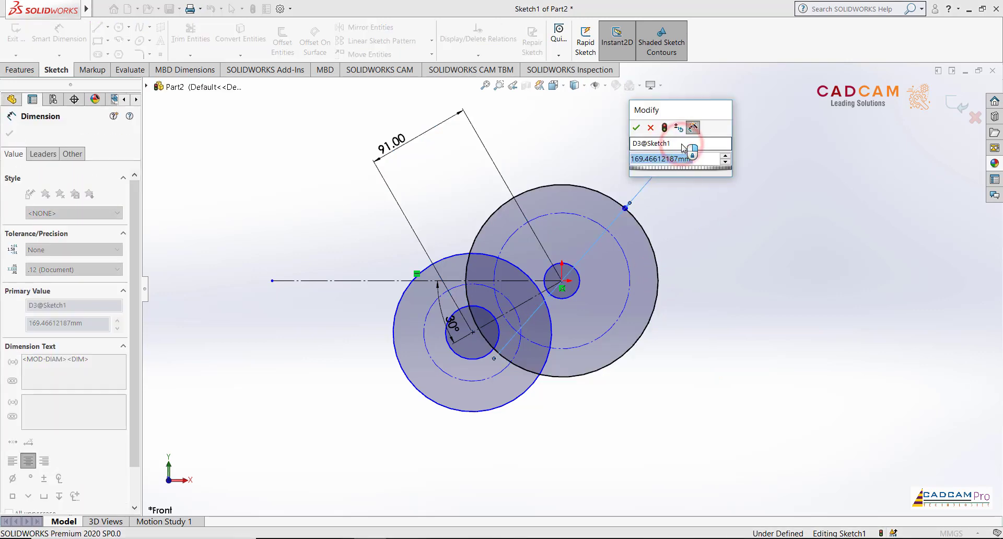
text(105)
key(Return)
scroll(650, 258, down, 2)
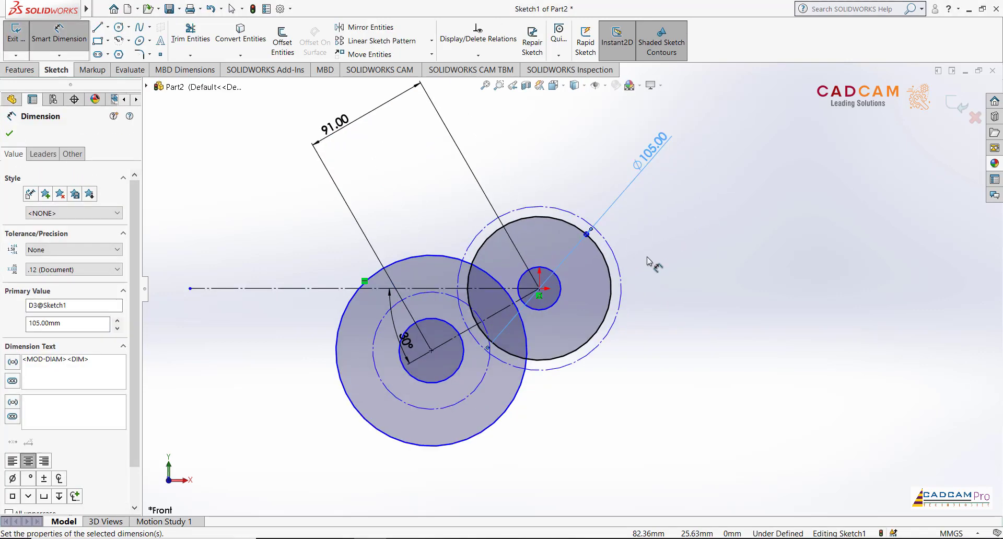
click(621, 279)
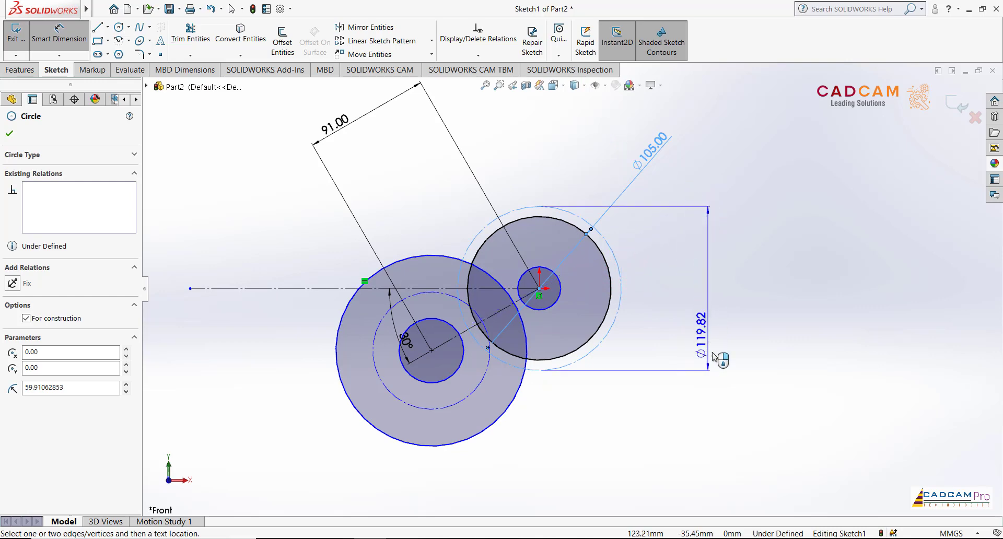
click(720, 380)
text(91)
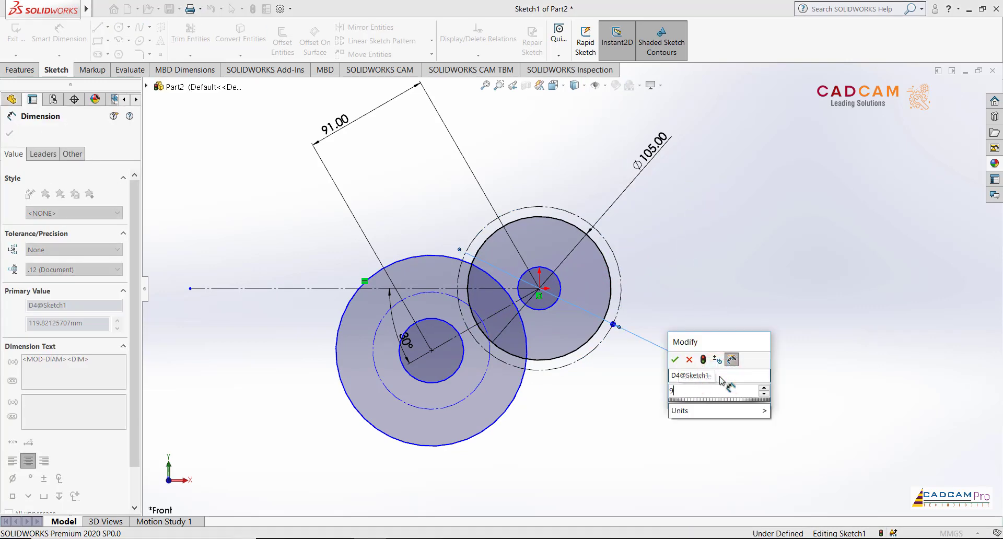
key(Return)
scroll(661, 239, down, 1)
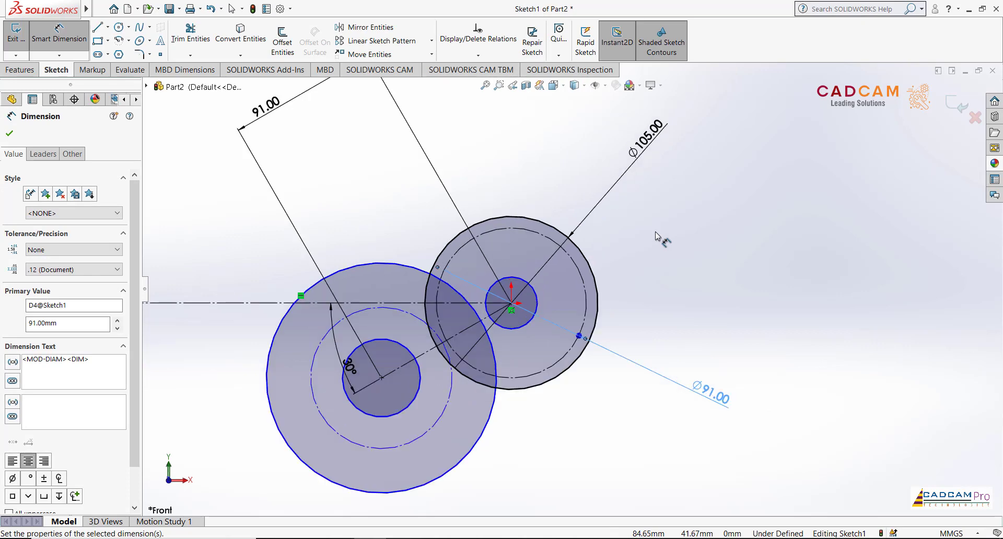
click(538, 300)
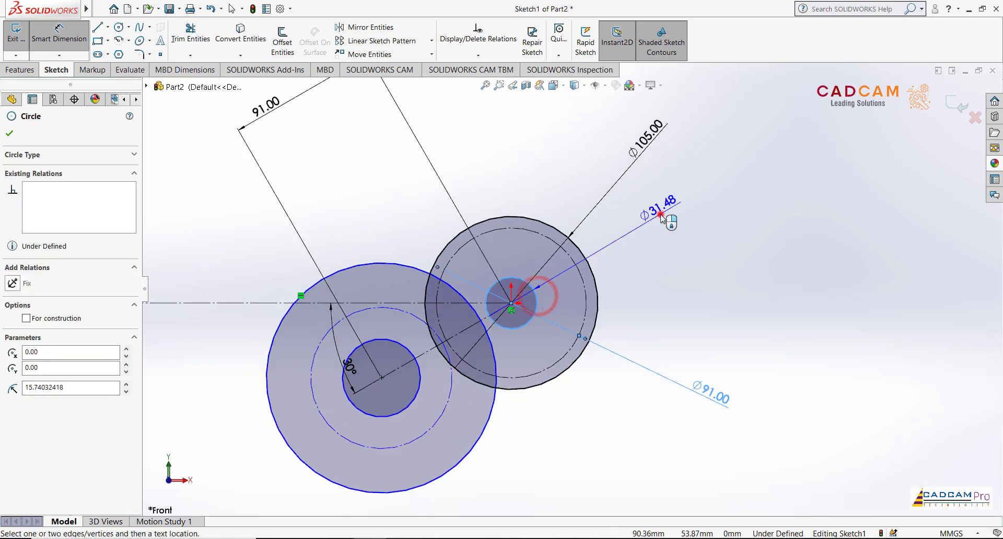
click(661, 214)
text(30)
key(Return)
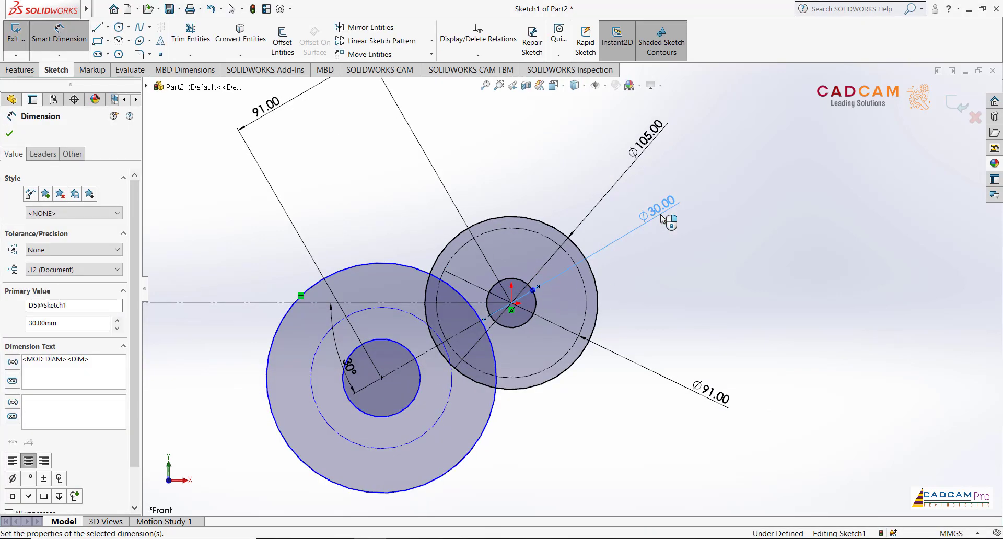
Dimension the lower-left circles to diameters 30, 66 and 80
click(407, 406)
click(235, 466)
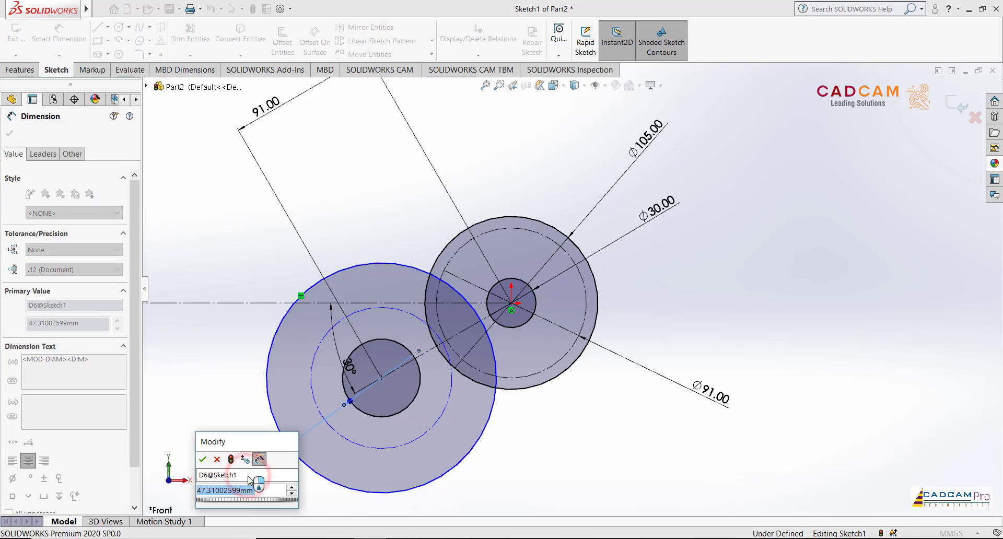
text(30)
key(Return)
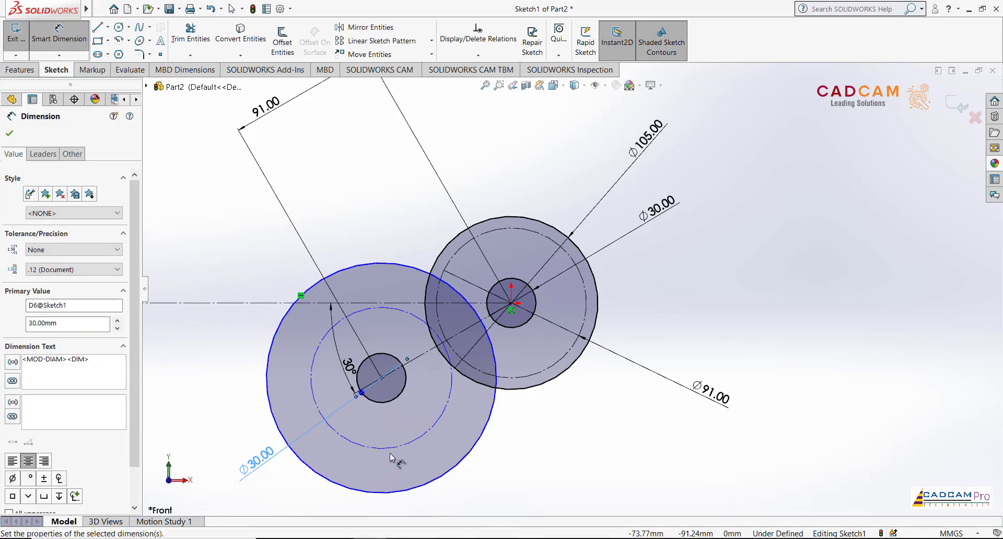
click(392, 449)
click(518, 495)
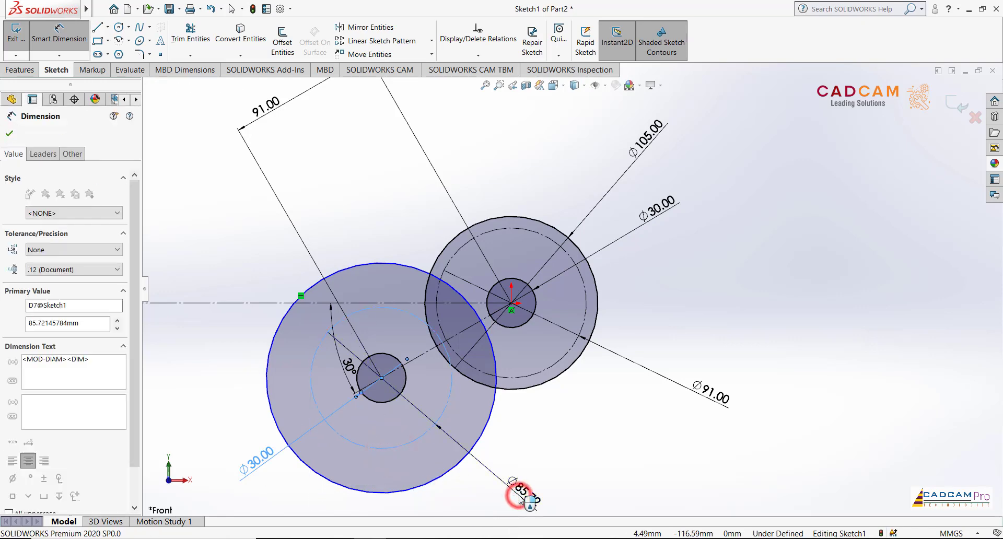
text(66)
key(Return)
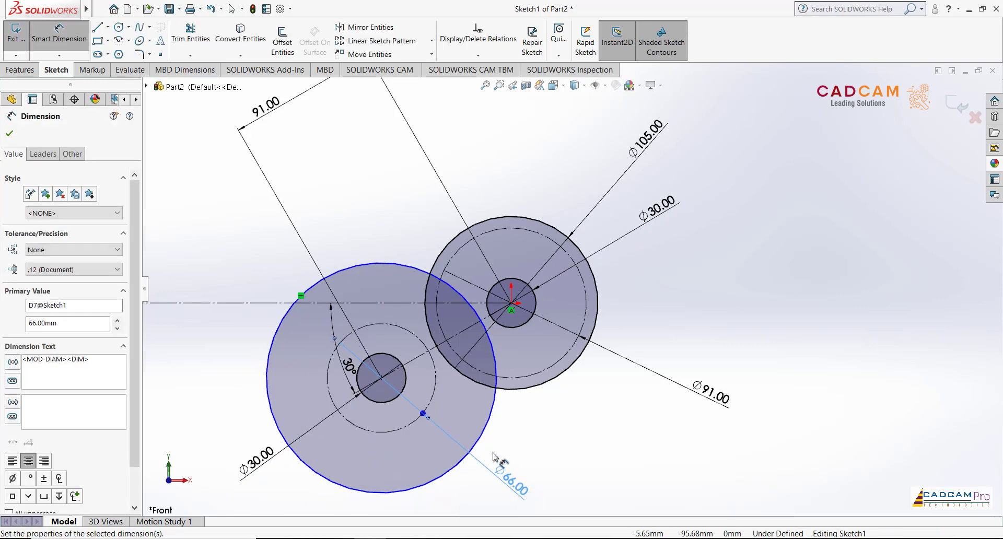
click(488, 421)
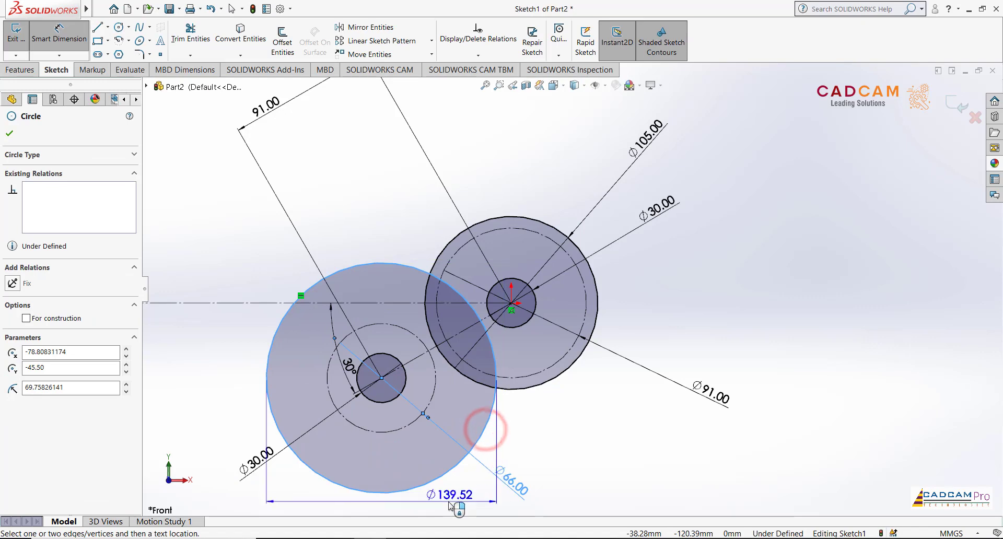
scroll(424, 421, up, 2)
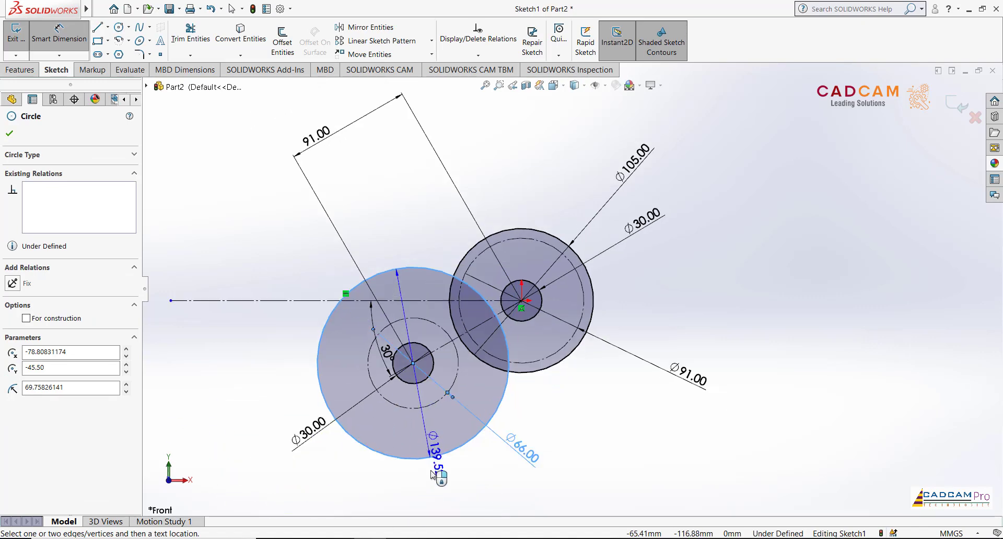
click(522, 499)
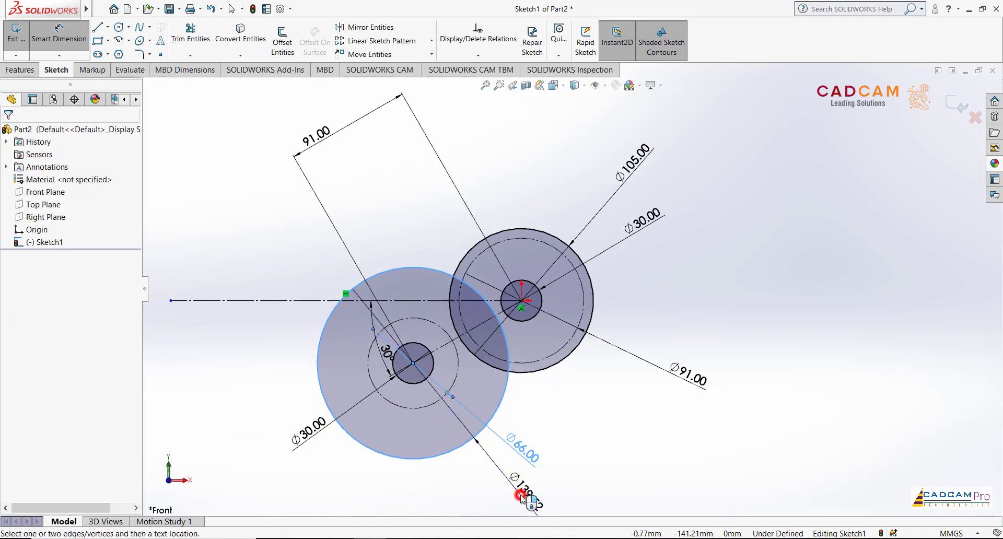
text(80)
key(Return)
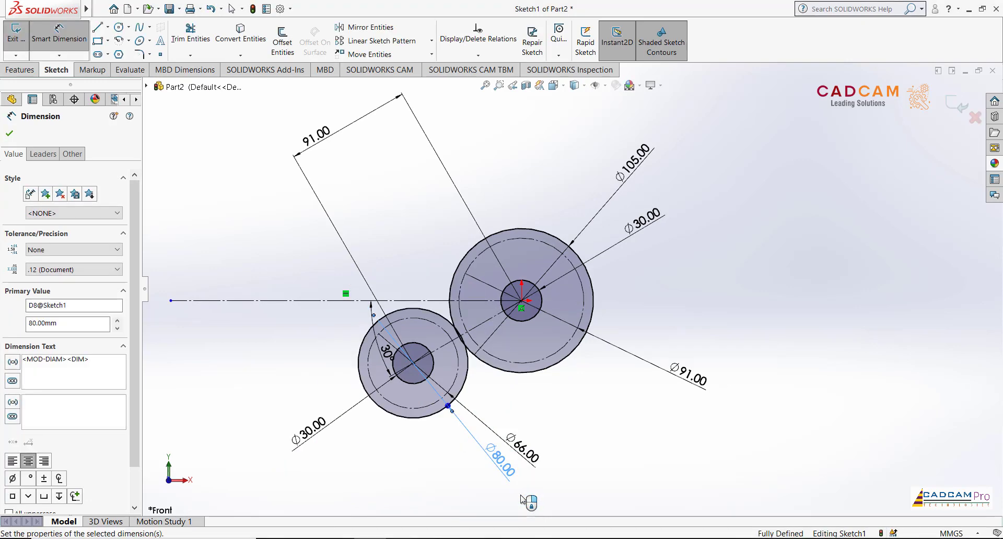
scroll(574, 409, down, 2)
key(Escape)
Shorten the horizontal centerline and move the 91.00 centre distance dimension nearer the circles
scroll(524, 286, up, 3)
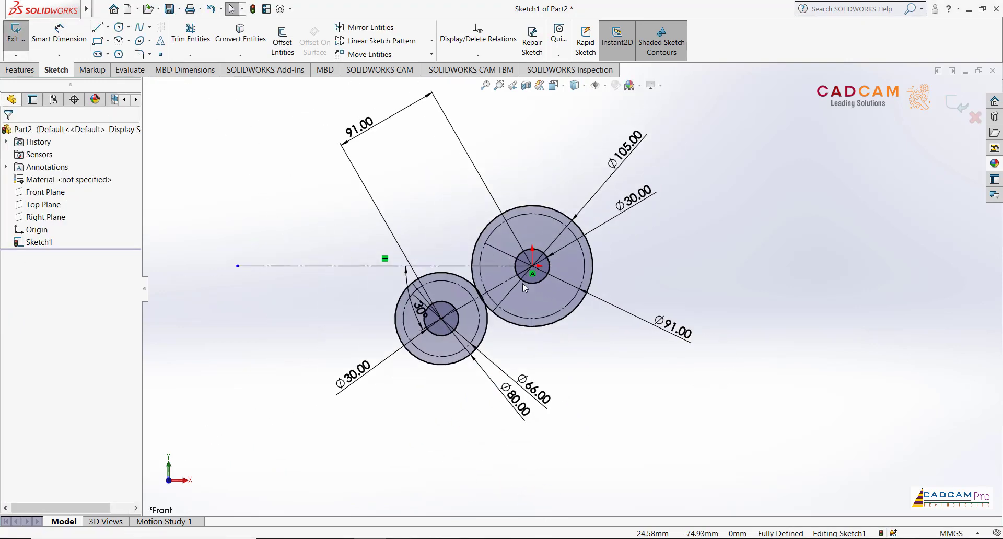
scroll(456, 183, down, 1)
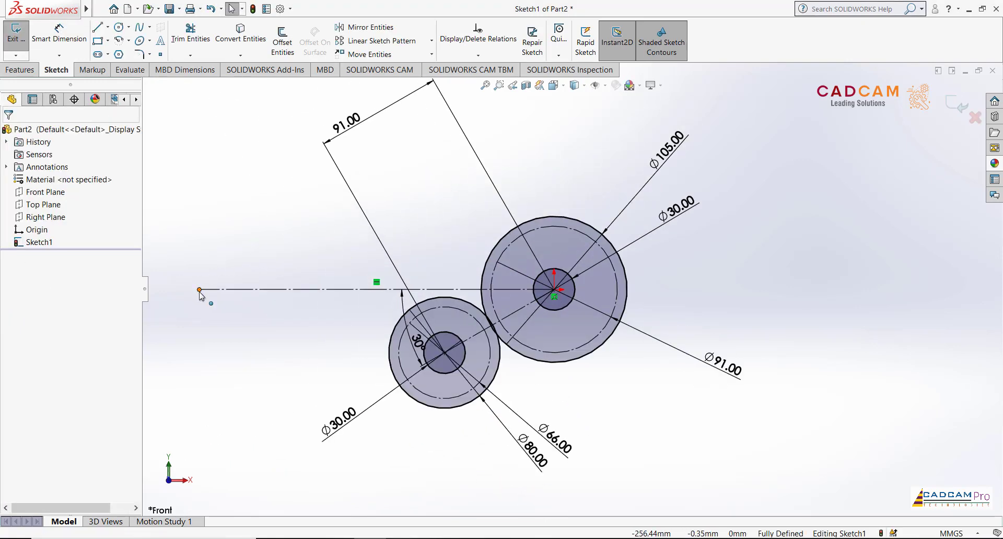
drag(199, 289, 325, 290)
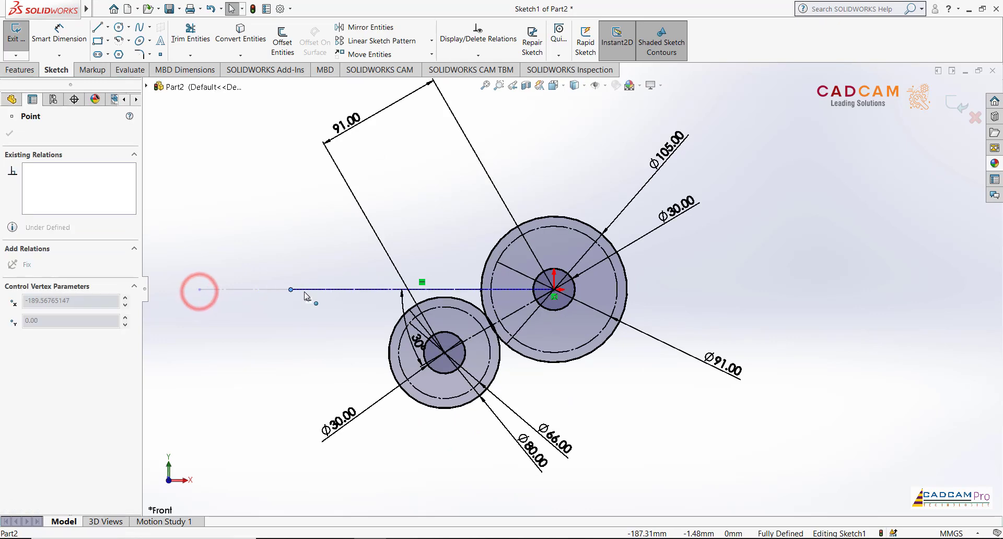
click(282, 333)
drag(358, 123, 452, 225)
click(538, 162)
Move the Ø91, Ø105, Ø30, Ø80 and Ø66 dimensions to clear, non-overlapping positions
scroll(632, 329, down, 1)
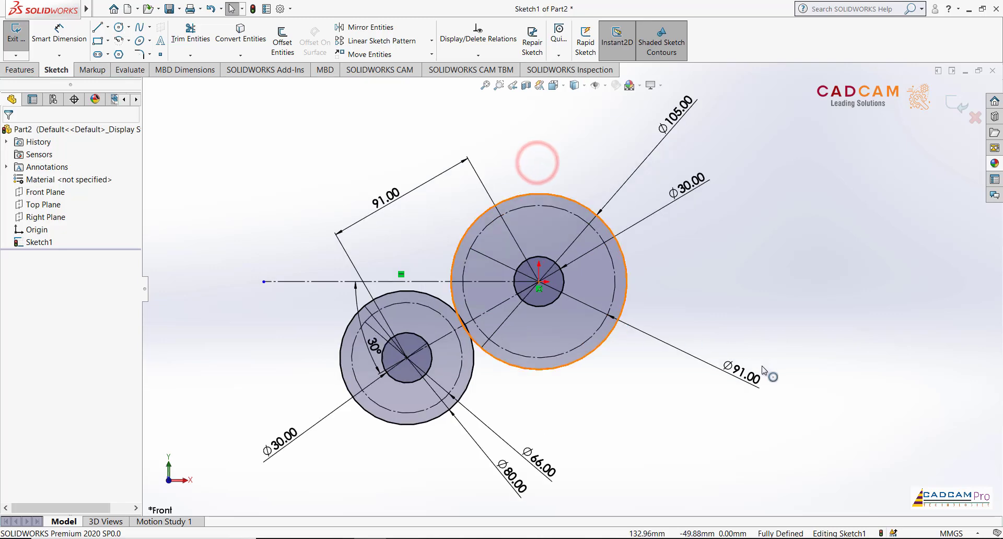
drag(745, 369, 643, 405)
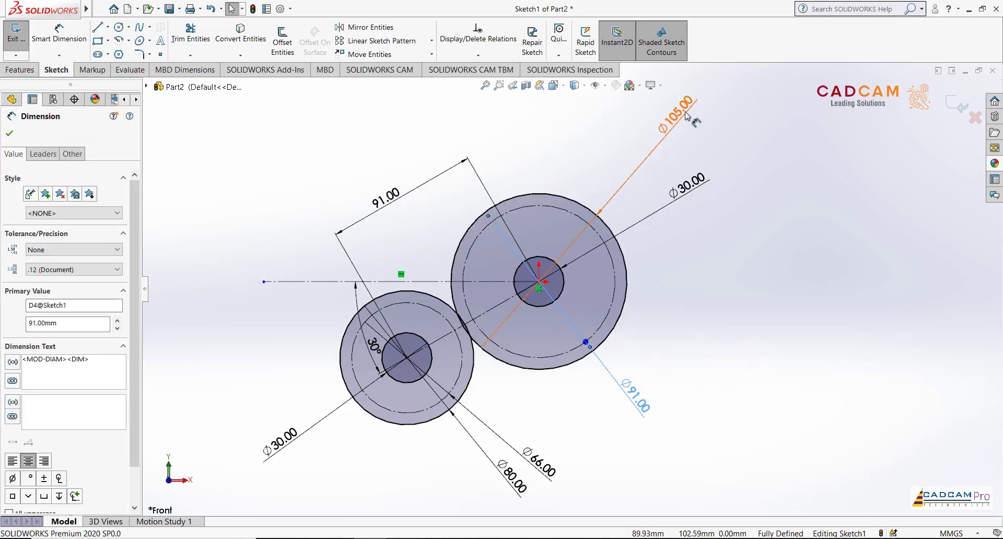
drag(686, 116, 589, 137)
drag(685, 186, 674, 246)
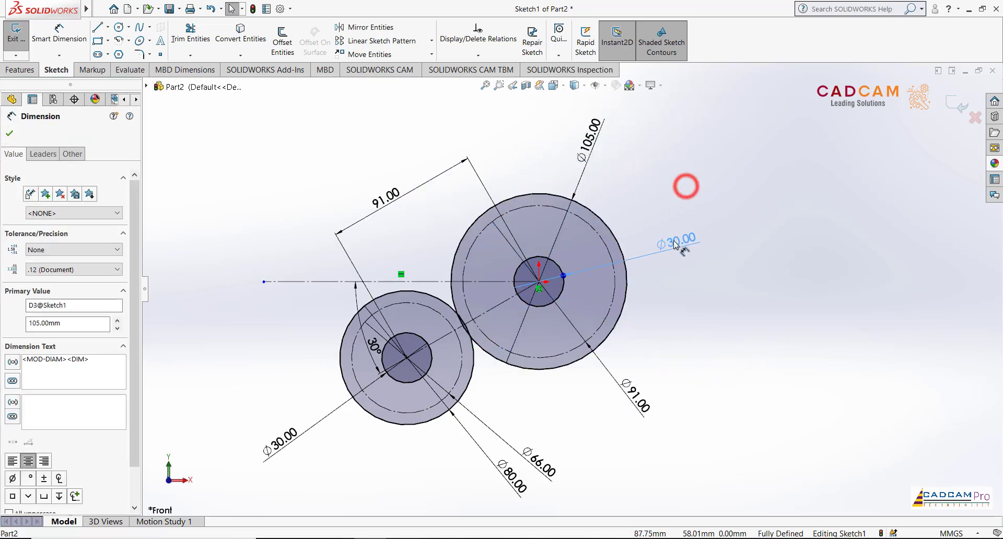
mouse_move(512, 478)
mouse_down()
mouse_move(344, 472)
mouse_move(355, 469)
mouse_up()
drag(281, 442, 328, 424)
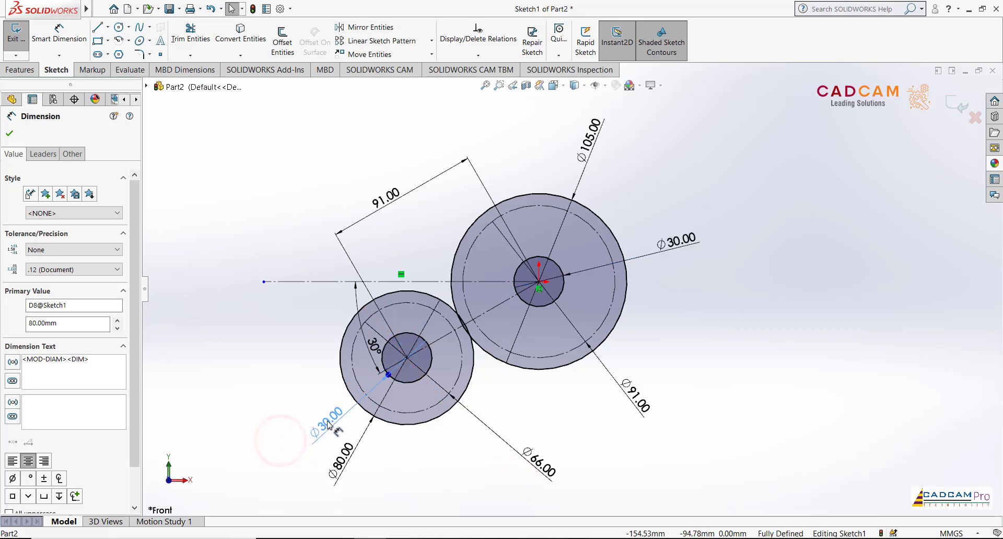
drag(534, 459, 445, 470)
click(555, 463)
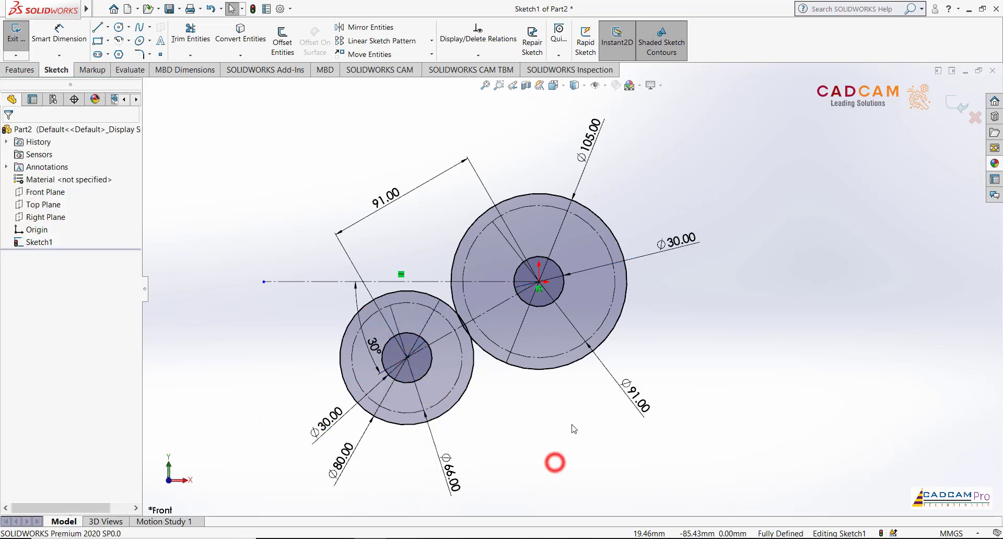
key(alt+Tab)
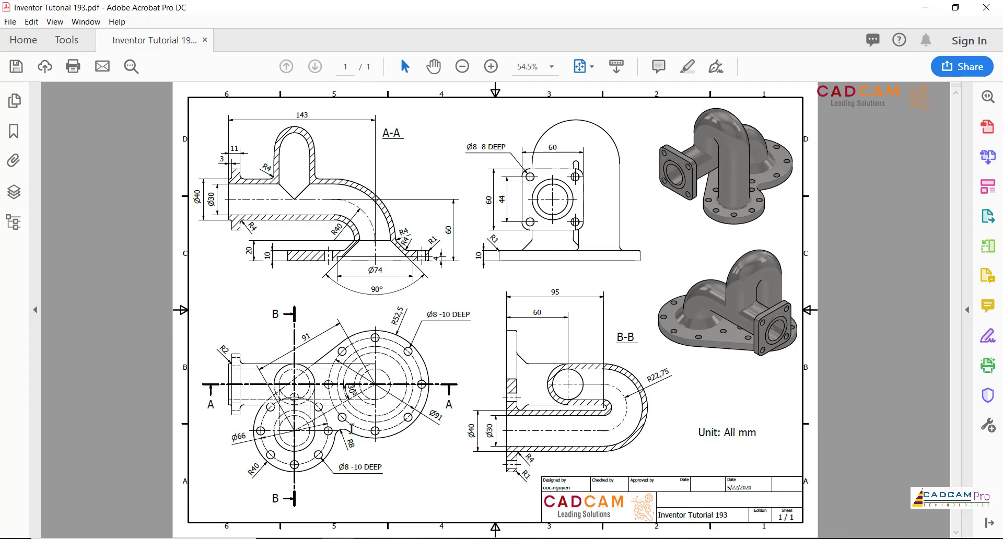
Go back to SOLIDWORKS after checking the drawing's 91 spacing and Ø66/Ø91 bosses
key(alt+Tab)
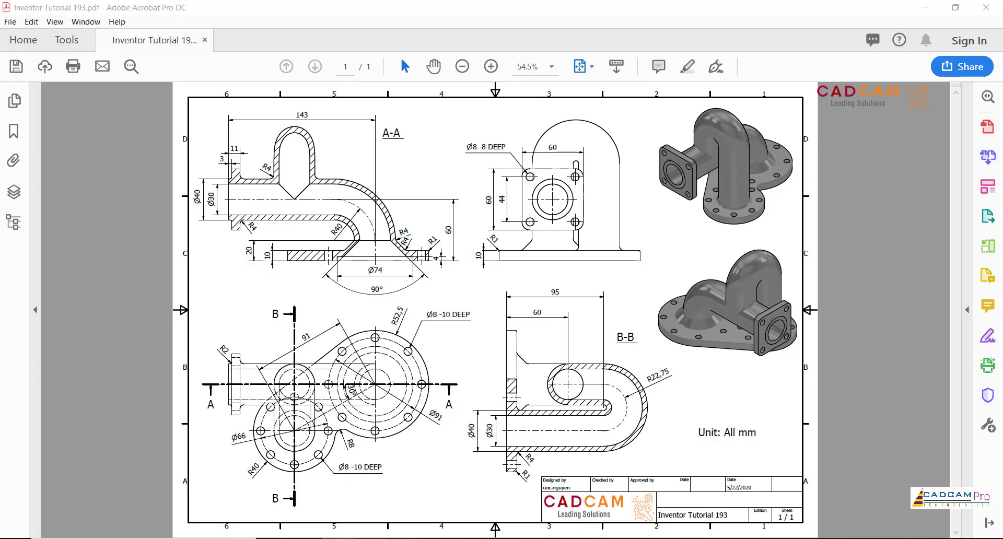
Add a Ø74 circle centred on the origin around the central hole
click(122, 28)
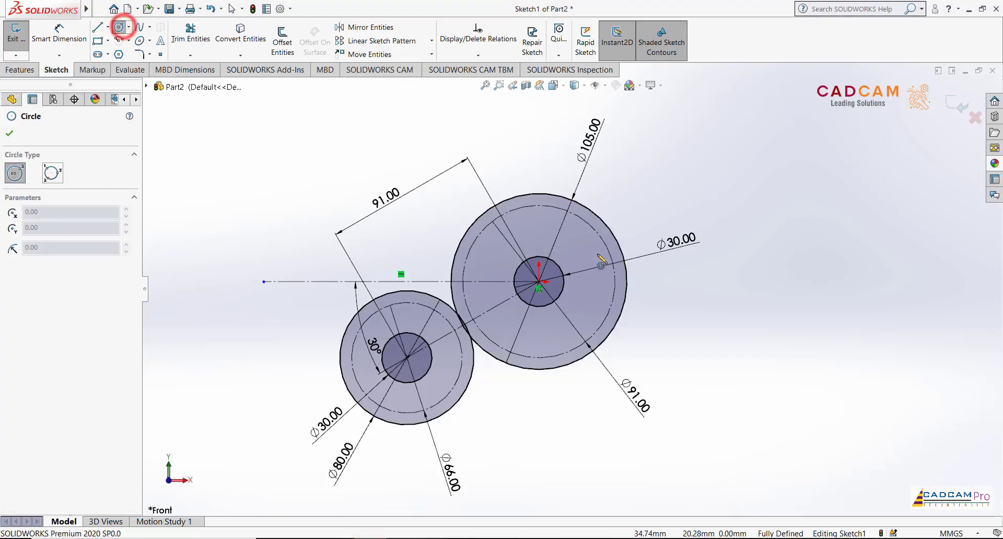
click(539, 282)
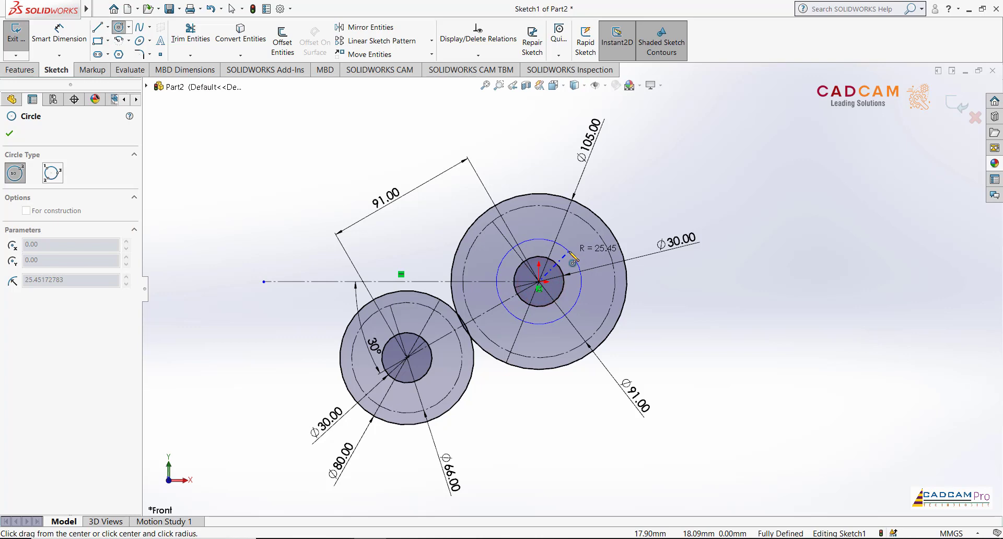
click(568, 253)
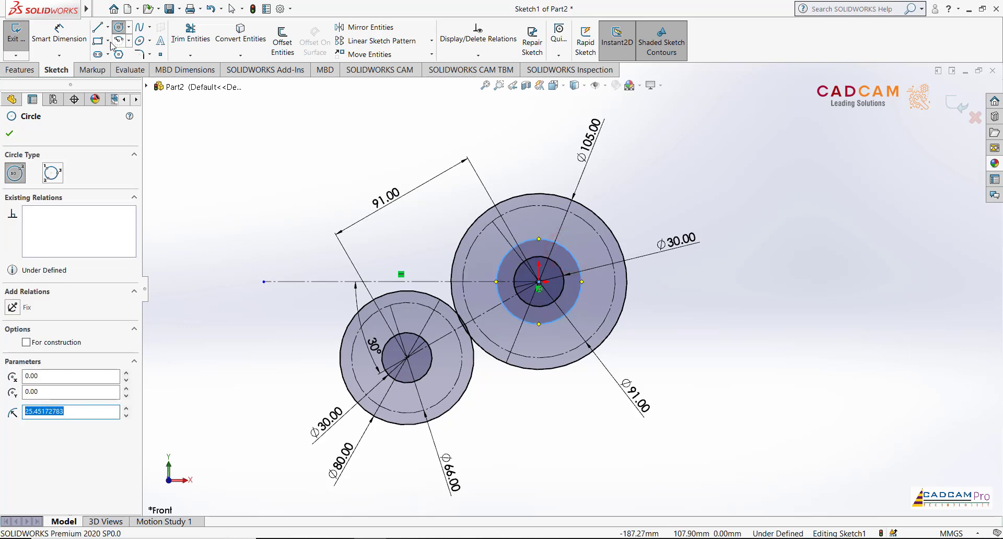
click(71, 40)
click(578, 296)
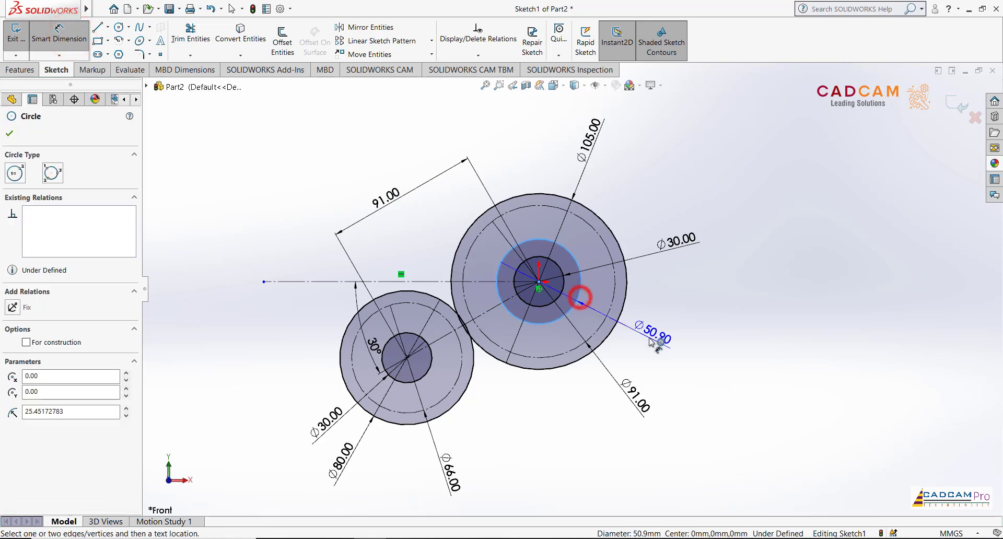
click(649, 340)
text(74)
key(Return)
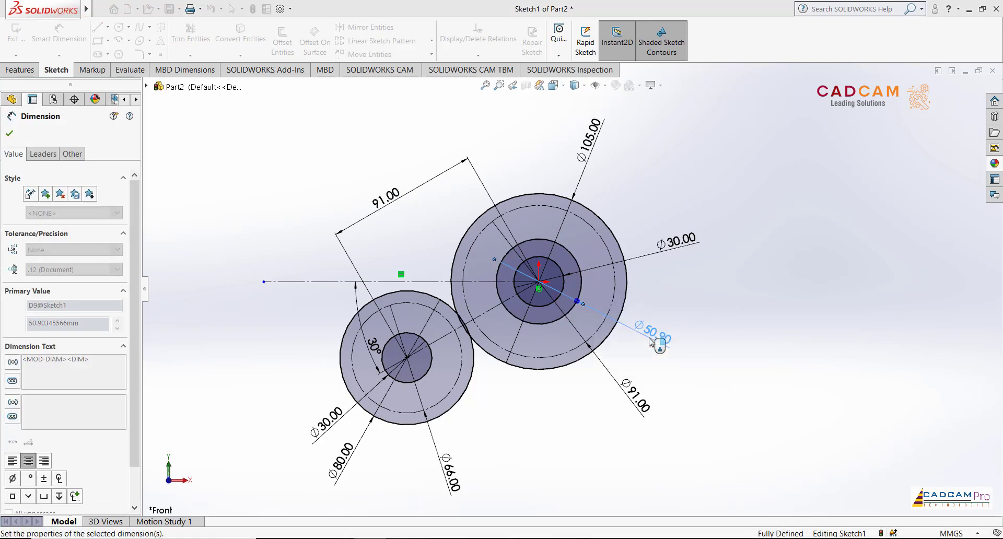
key(Escape)
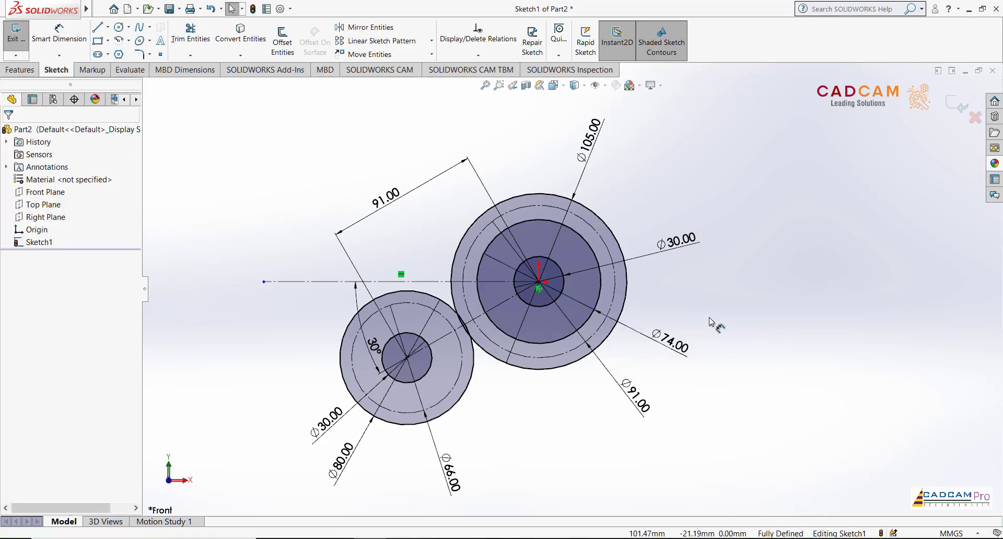
Draw a line tangent to both the Ø105 and Ø80 outer circles along their upper sides
click(99, 29)
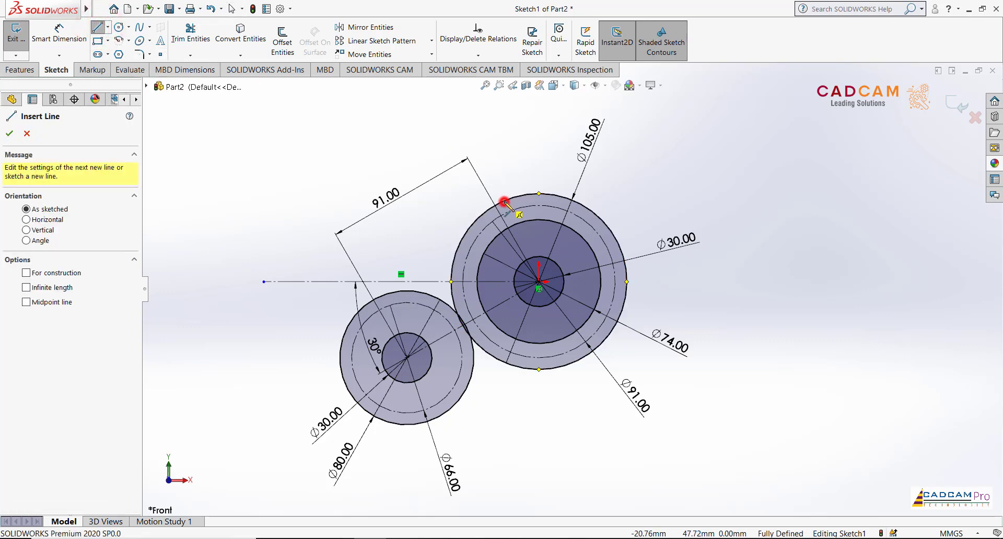
click(502, 202)
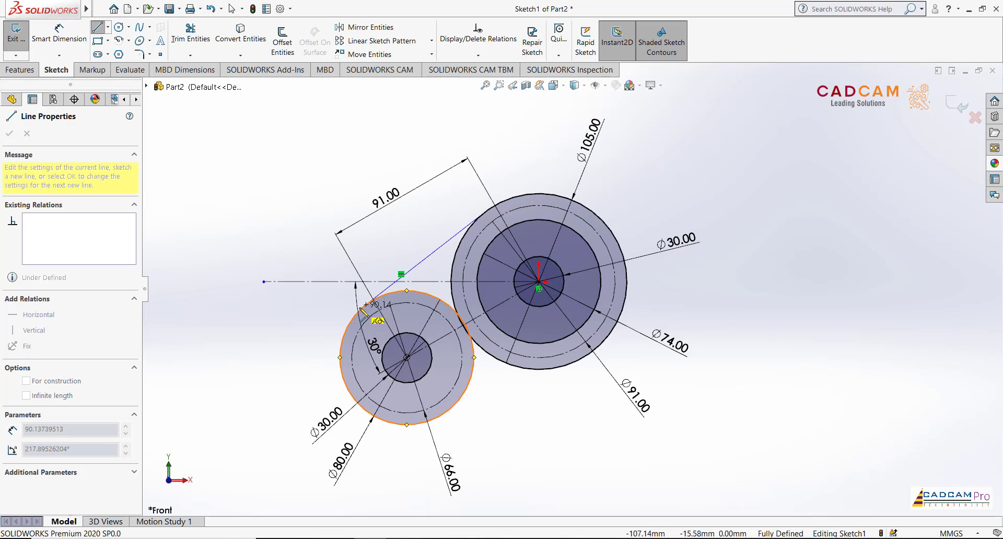
click(364, 312)
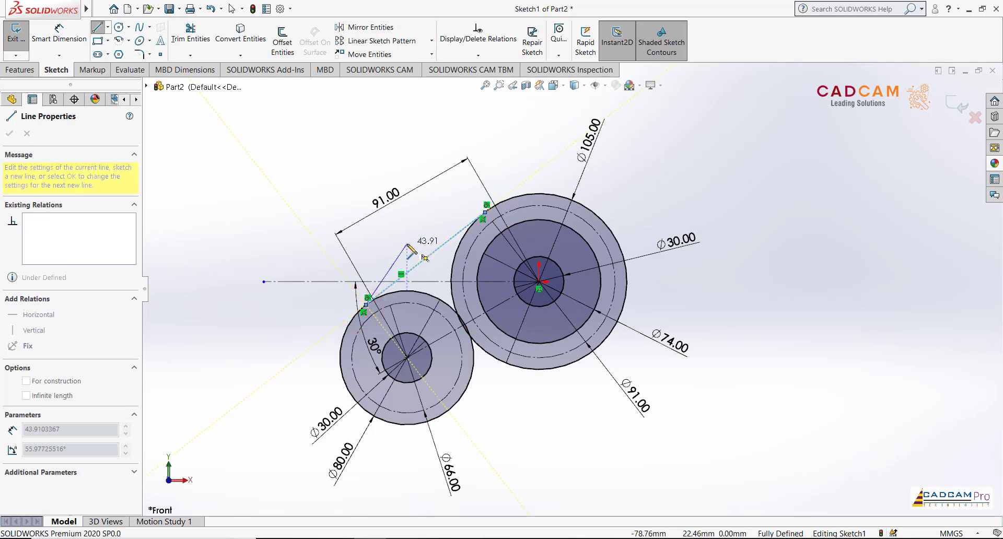
key(Escape)
scroll(484, 362, down, 2)
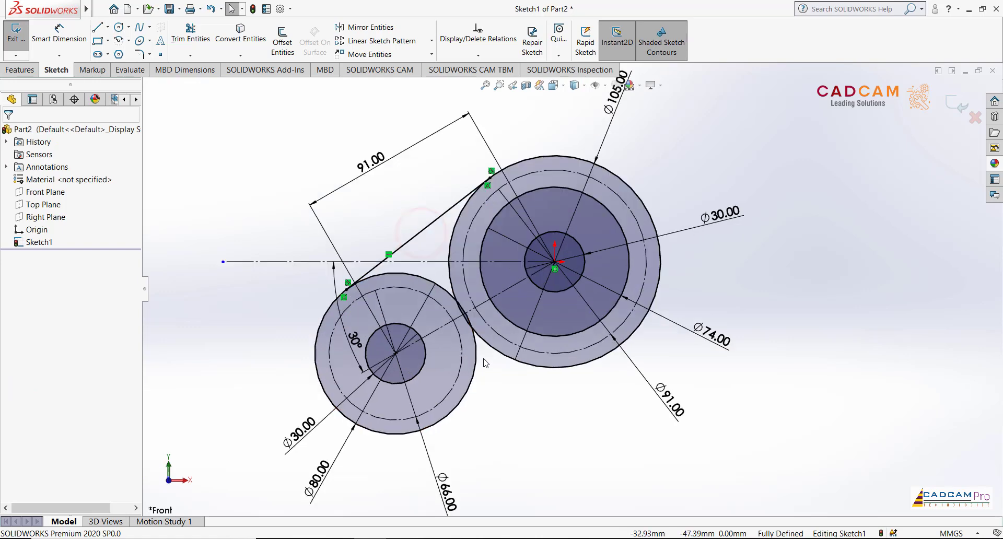
scroll(422, 269, down, 2)
Trim the overlapping arcs of the Ø80 and Ø105 circles with Trim to closest
click(190, 32)
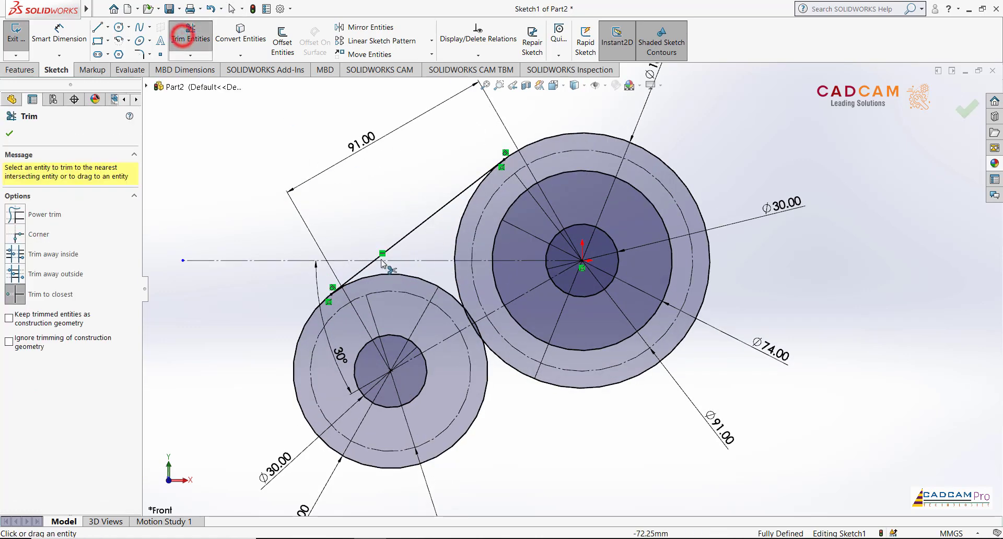
click(372, 278)
click(464, 218)
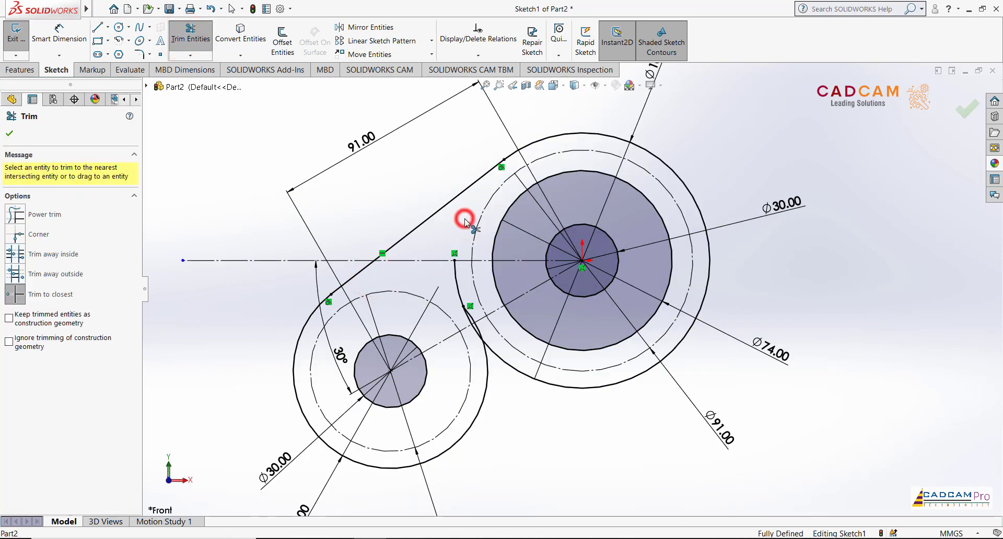
click(477, 336)
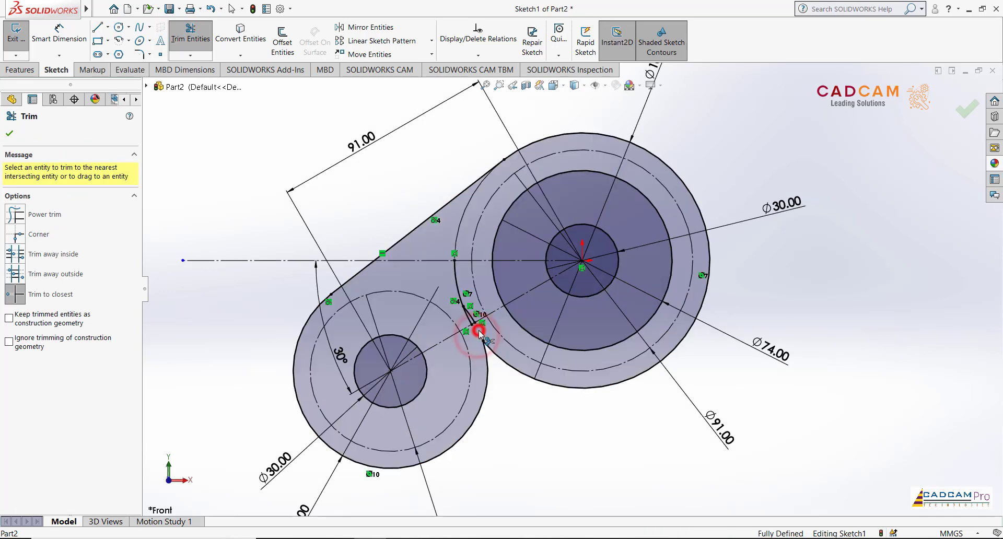
key(Escape)
Delete the two leftover arc fragments to leave one closed figure-eight outline
click(459, 286)
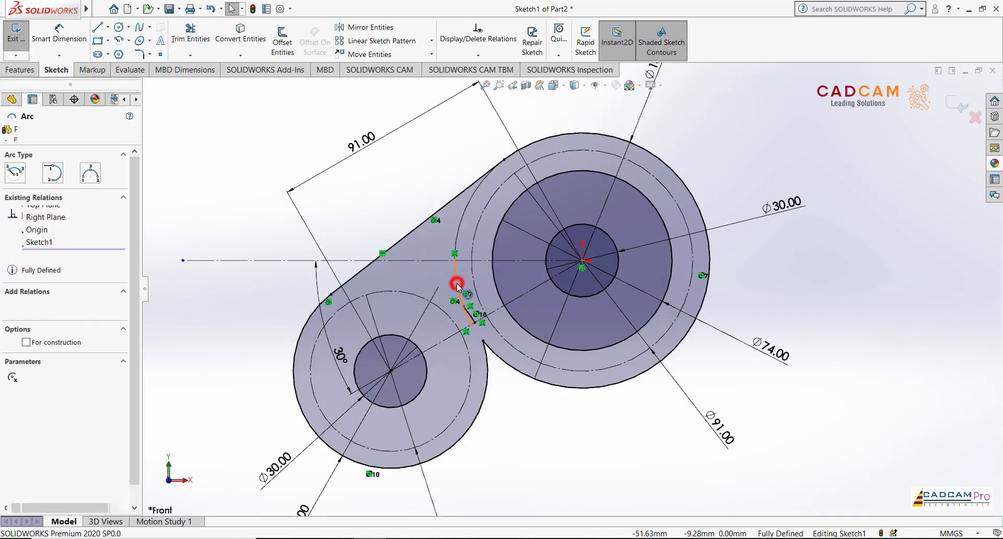
key(Delete)
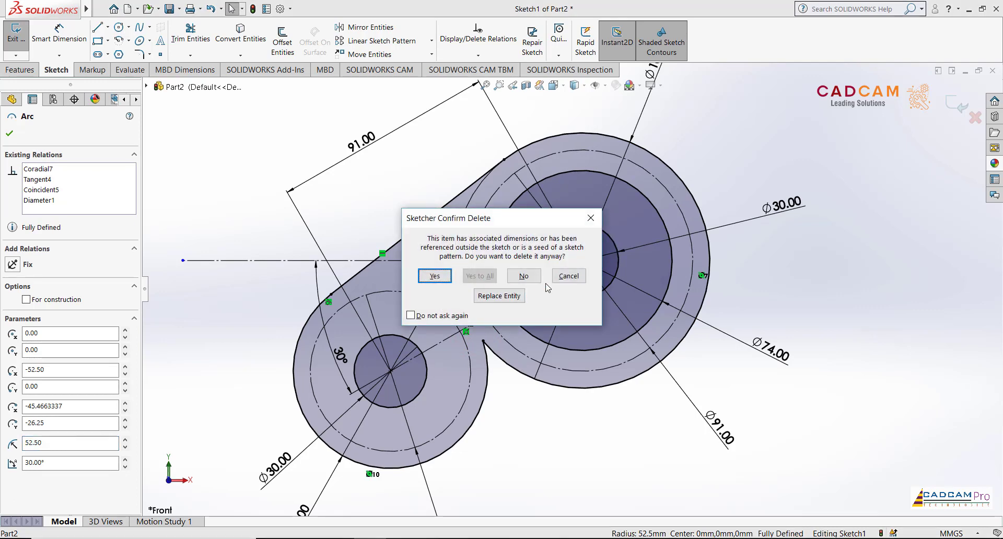
click(562, 277)
scroll(470, 292, down, 3)
scroll(475, 295, down, 3)
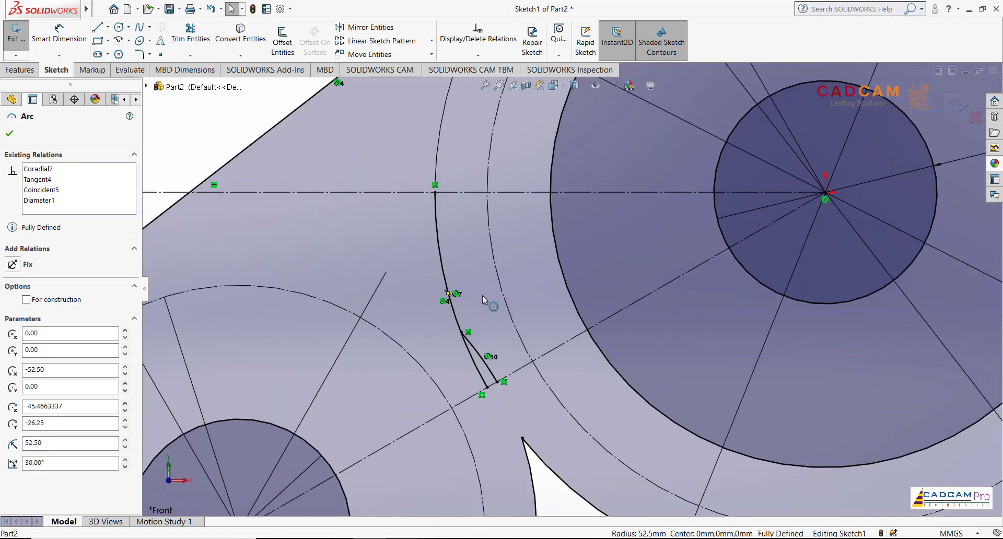
click(441, 269)
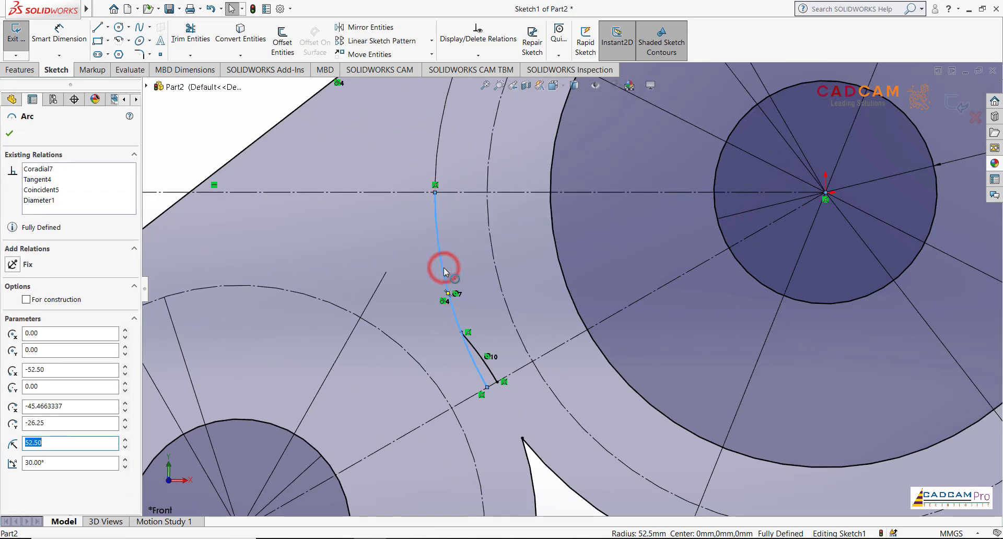
key(Delete)
click(443, 276)
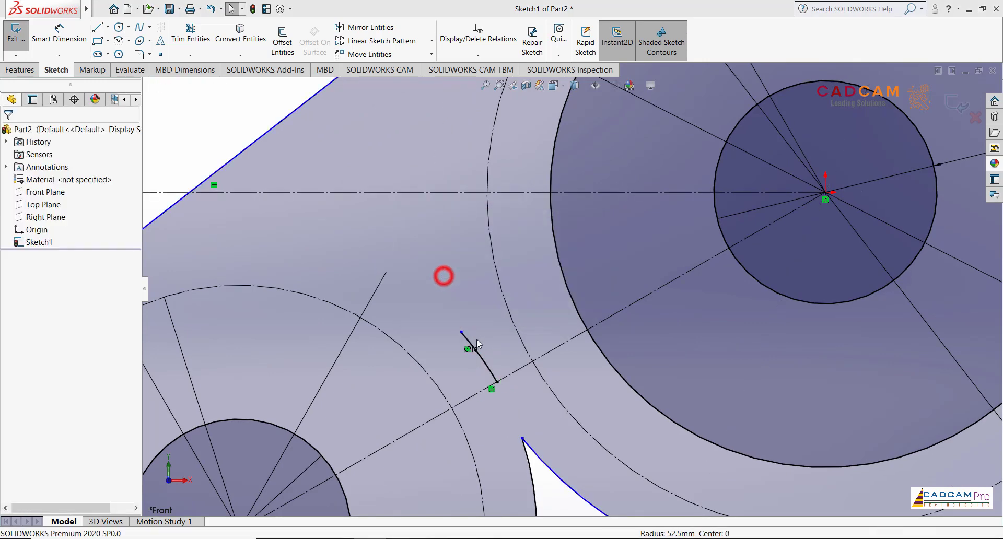
scroll(456, 296, up, 2)
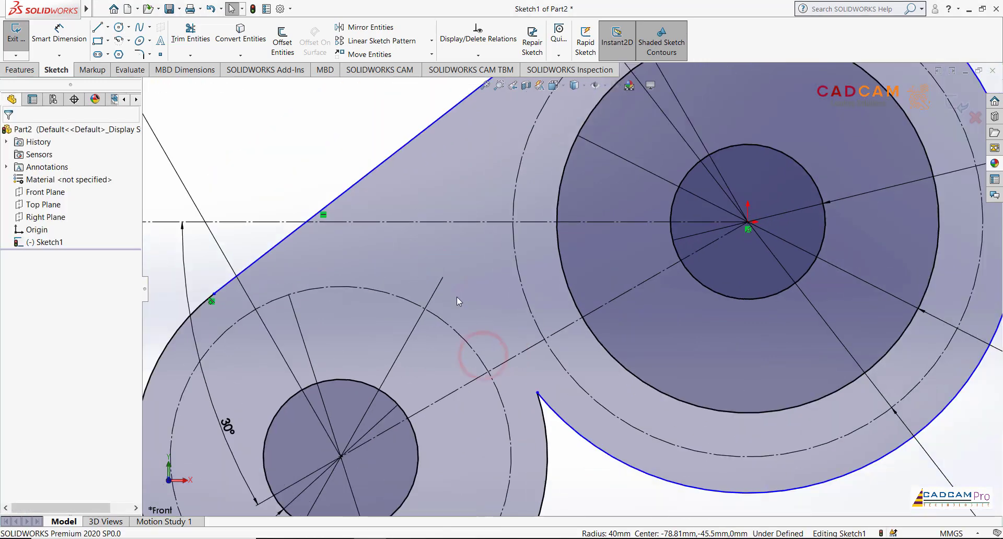
scroll(457, 296, up, 2)
scroll(457, 297, up, 1)
scroll(456, 297, up, 1)
scroll(737, 166, down, 1)
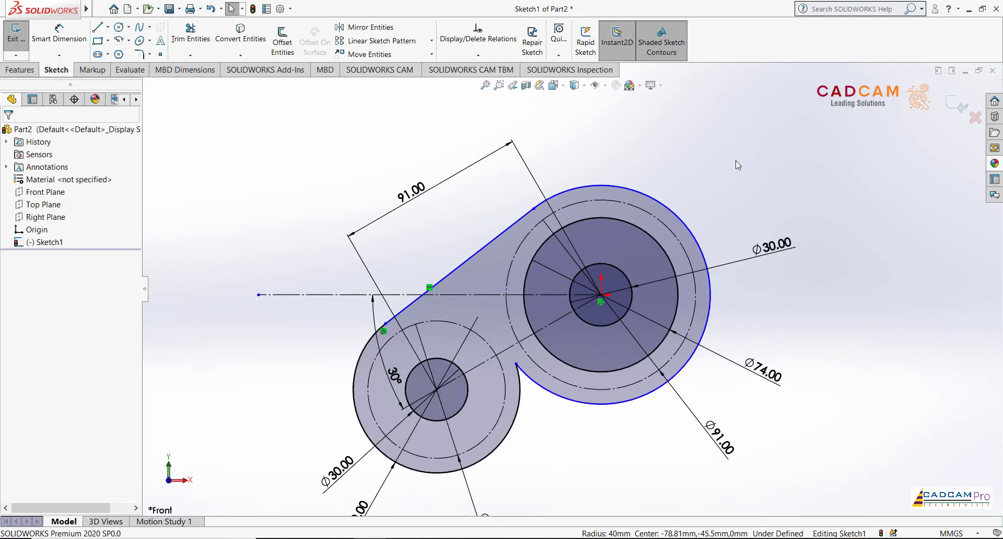
click(59, 31)
Dimension the large outer arc with an R52.50 radius
click(678, 217)
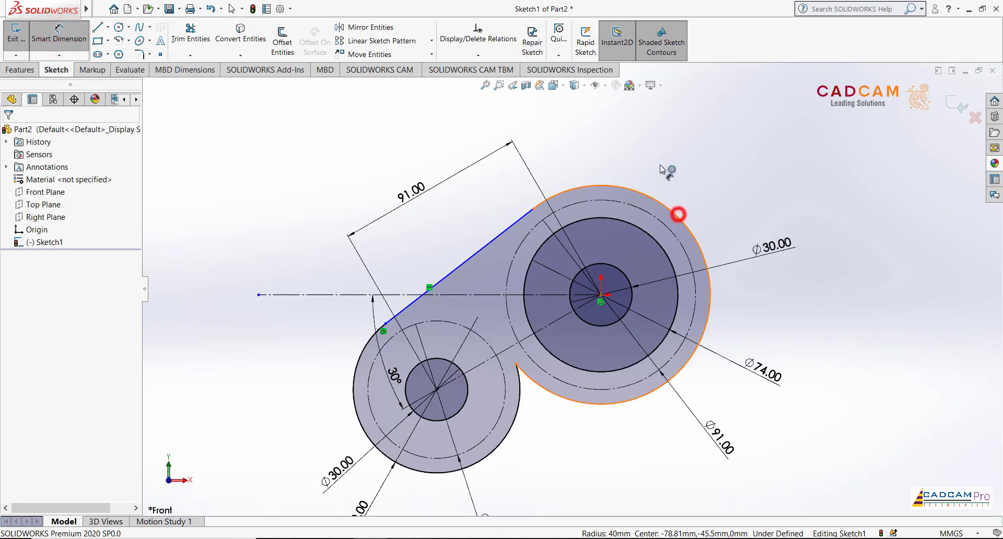
click(659, 163)
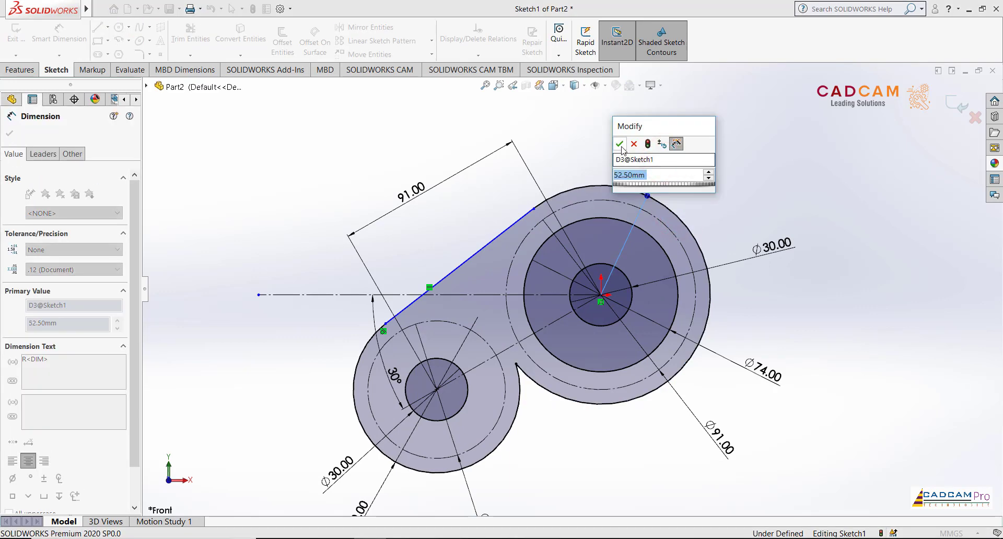
click(619, 144)
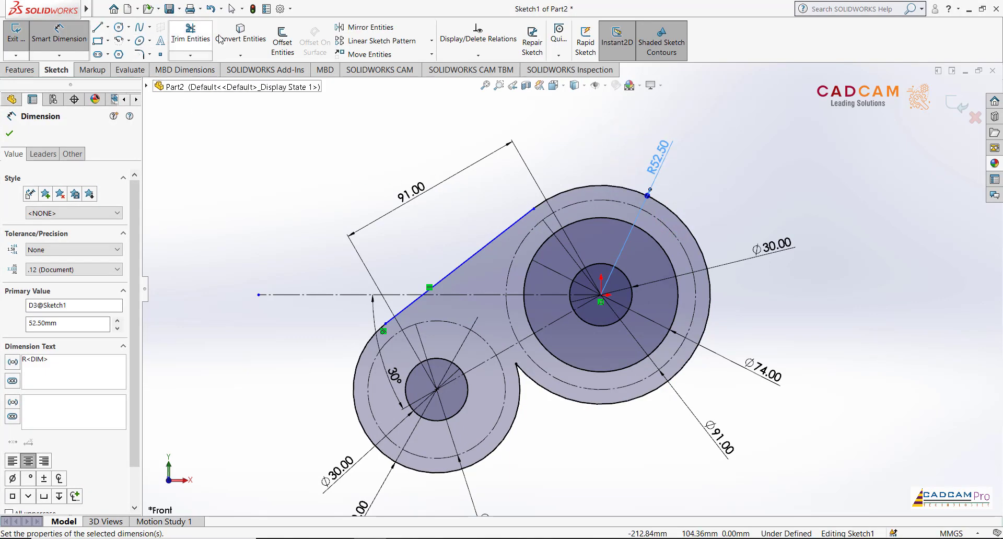
key(Escape)
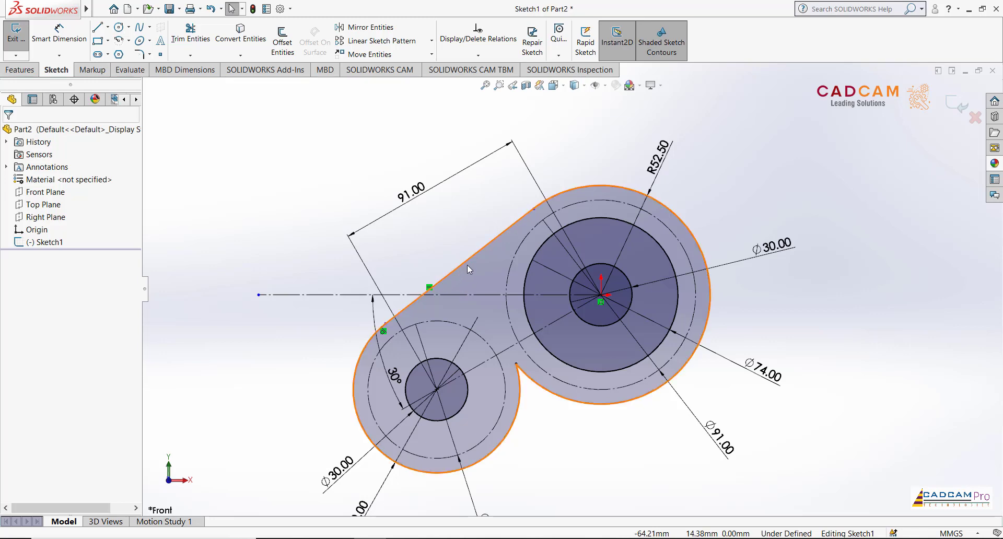
Add a Tangent relation between the R52.50 arc and the straight edge
click(541, 204)
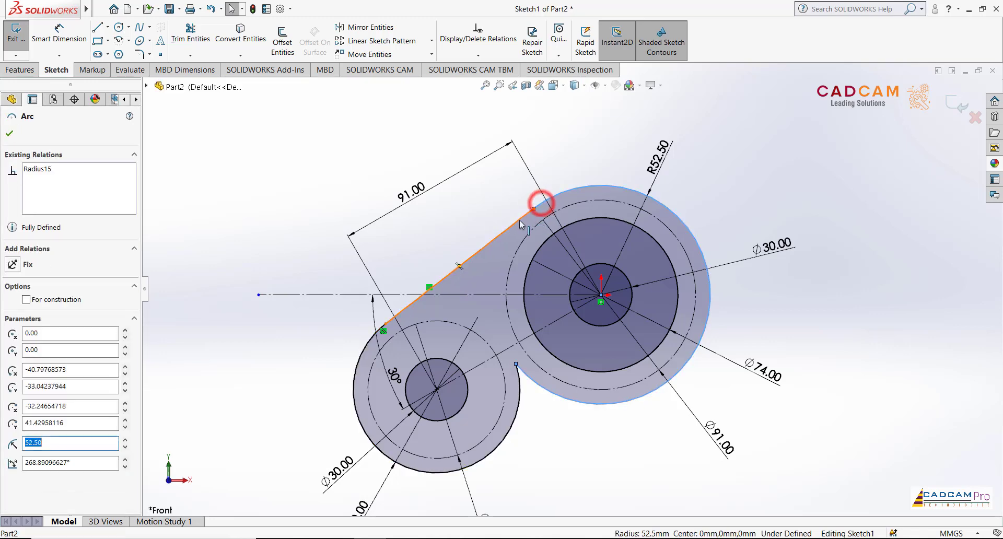
ctrl+click(520, 217)
click(549, 173)
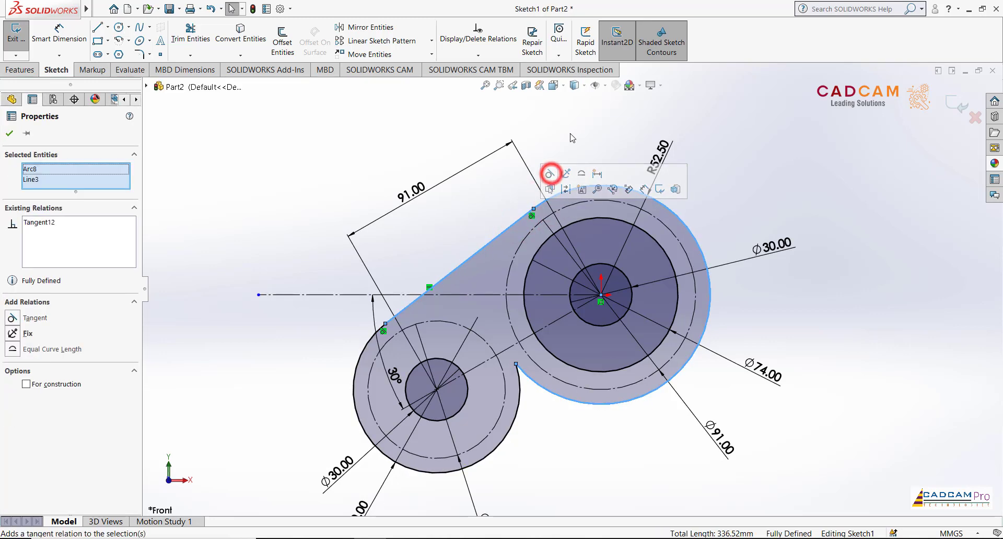
click(571, 132)
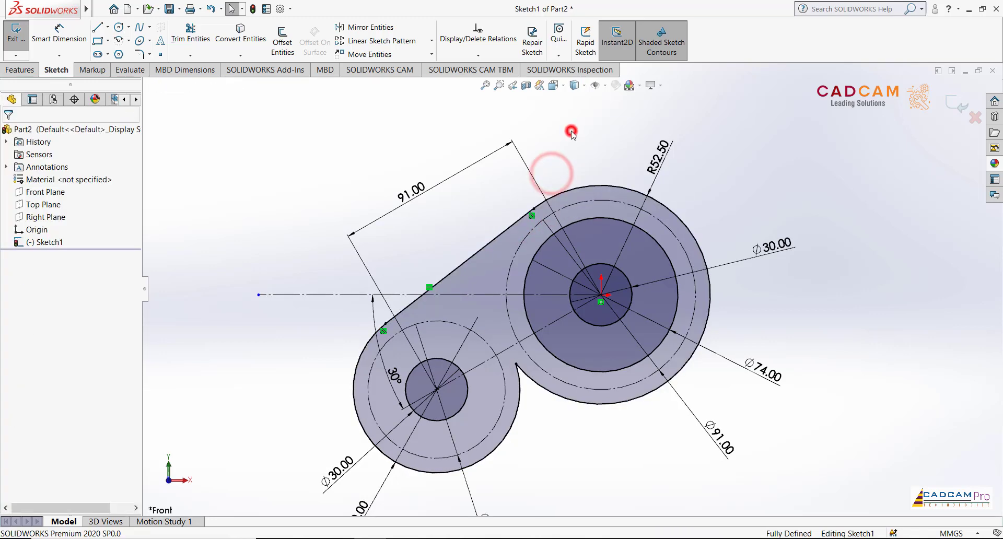
Add an R8 sketch fillet at the concave corner where the two lobes meet
click(138, 55)
text(8)
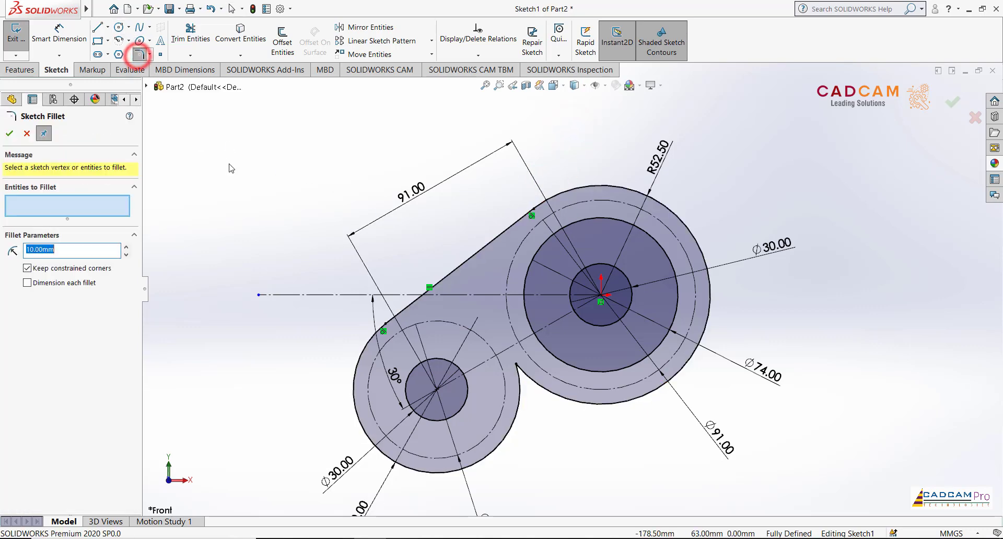
click(526, 373)
click(10, 133)
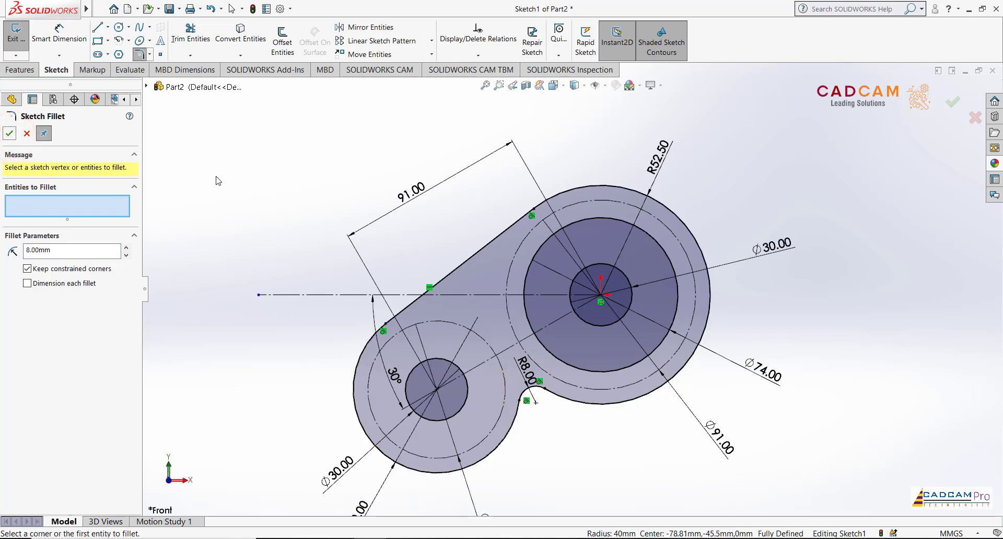
key(Escape)
Fit the whole sketch in view and check the reference drawing PDF
click(242, 176)
key(f)
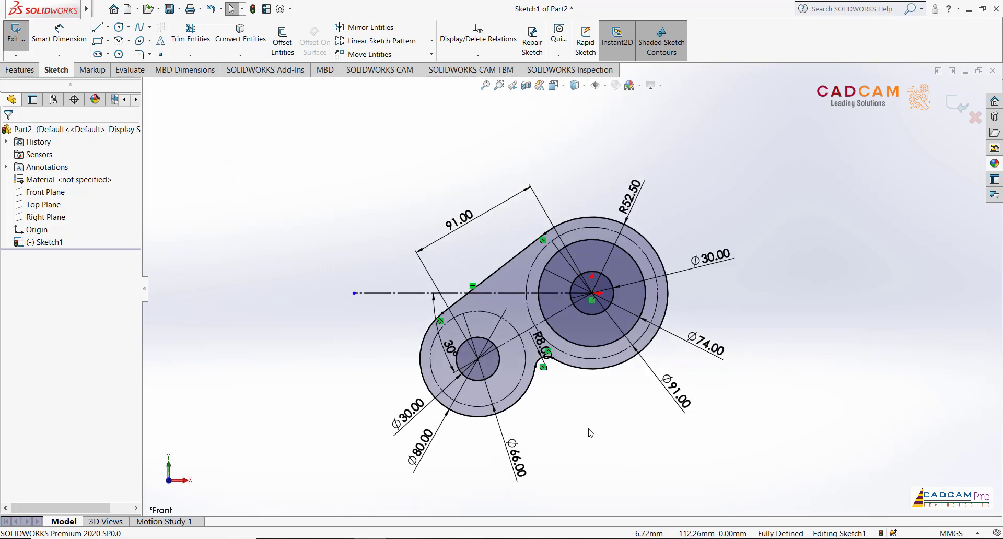
scroll(711, 311, down, 2)
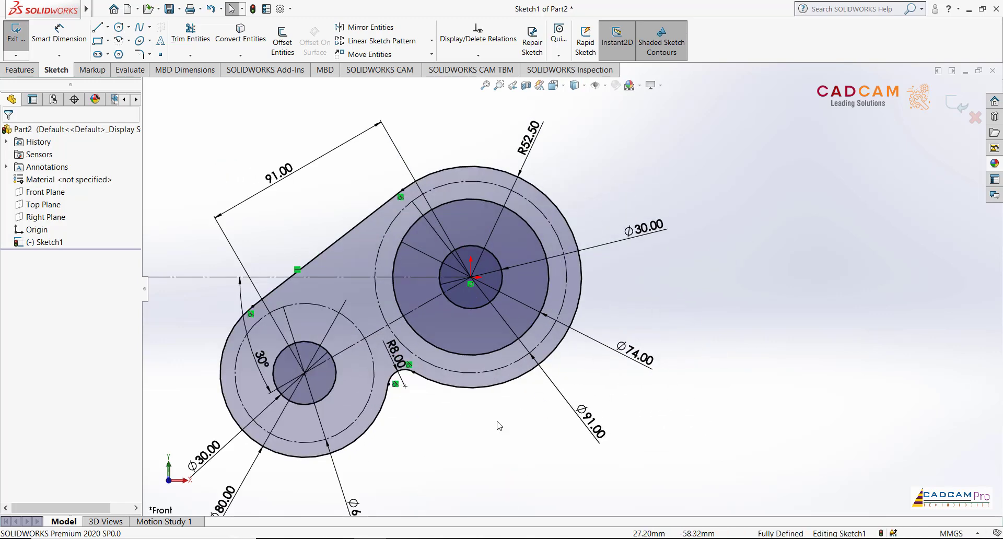
key(alt+Tab)
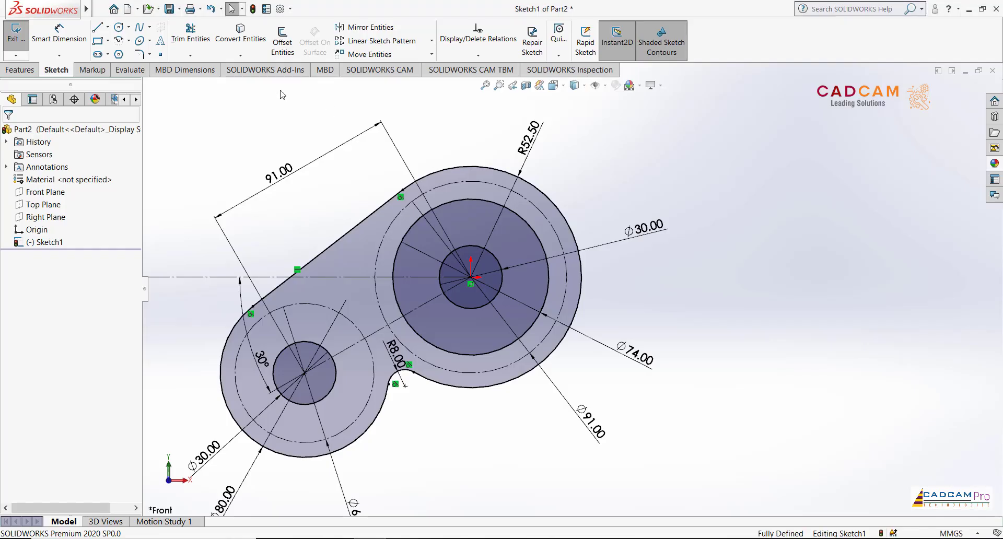
Draw two radius-4 circles, at the top of the large bolt circle and on the small lobe's
click(120, 28)
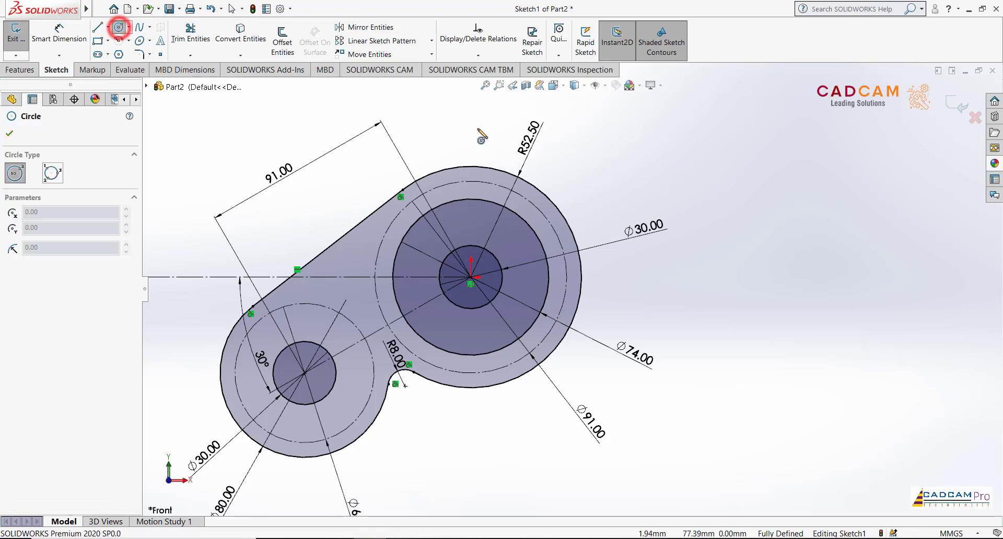
click(470, 180)
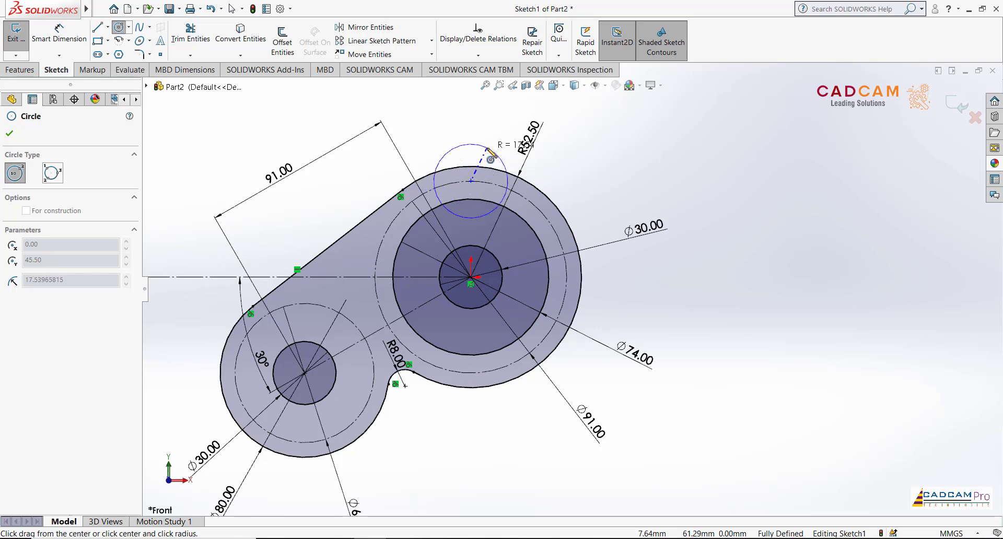
click(489, 153)
text(4)
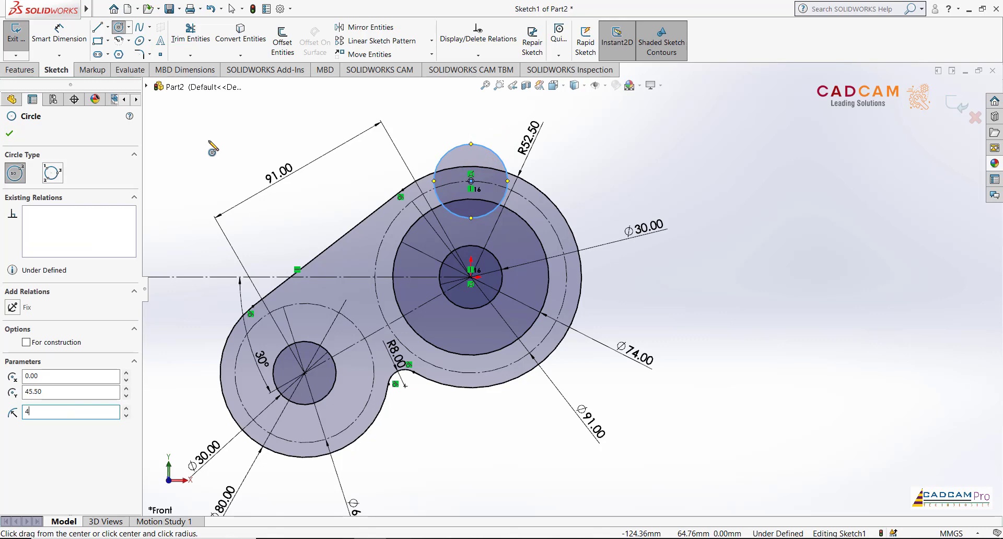
key(Return)
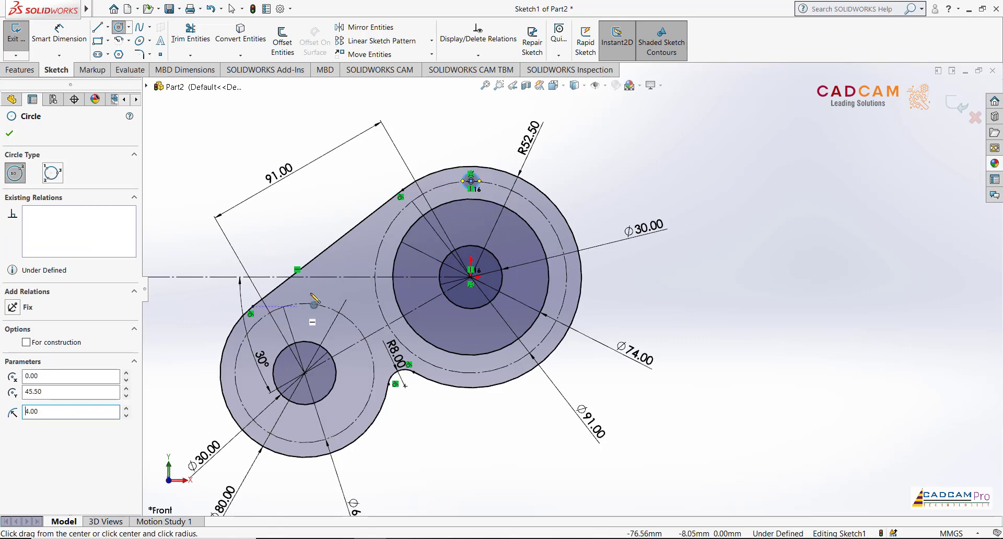
click(304, 303)
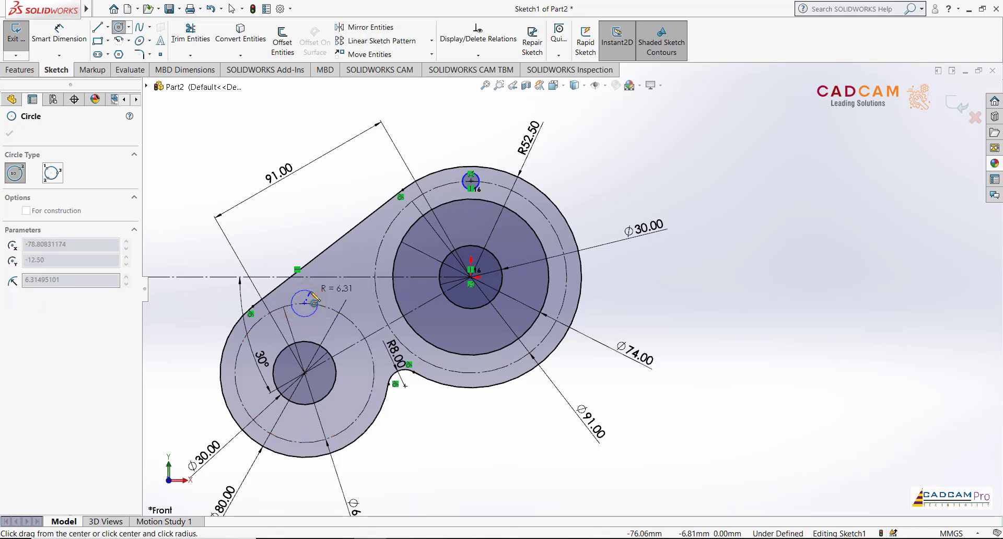
click(314, 295)
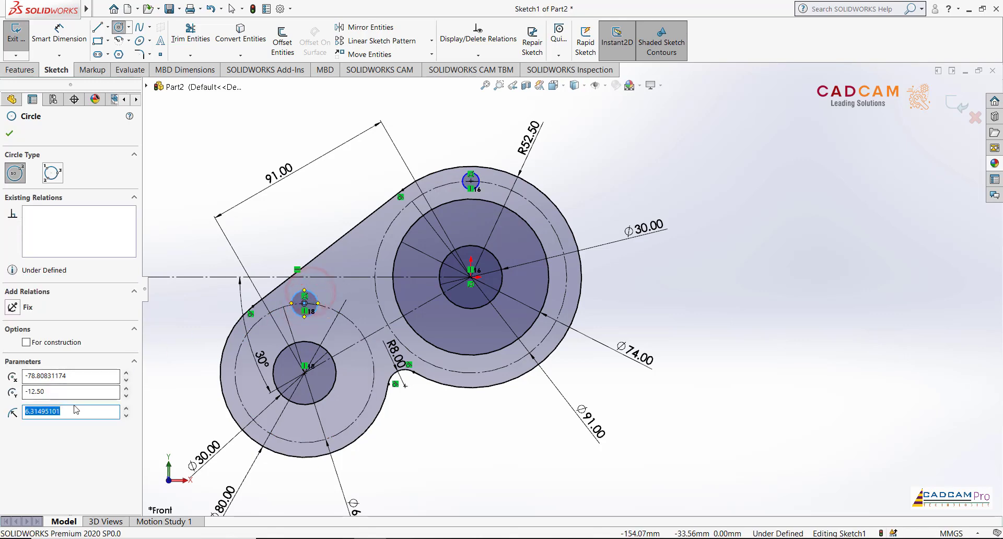
text(4)
key(Return)
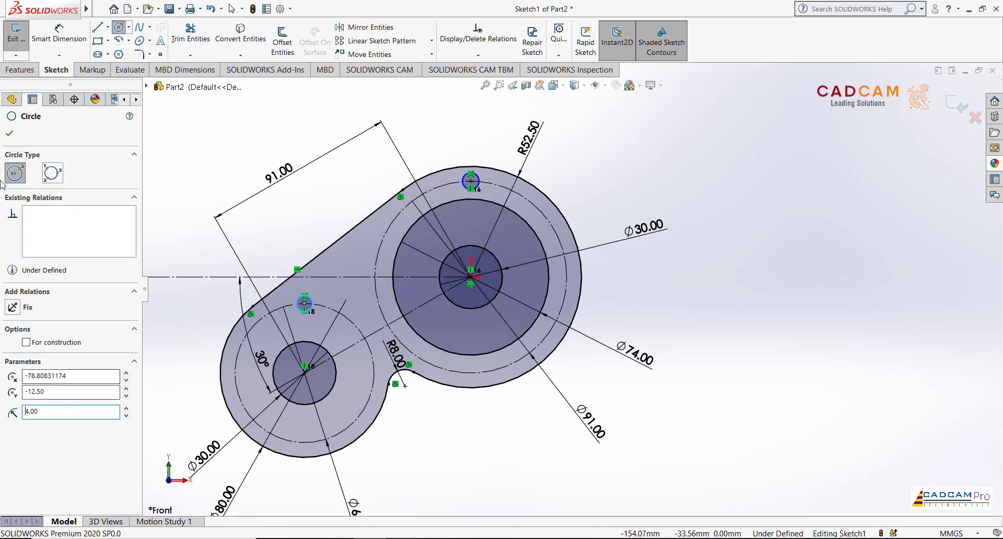
click(9, 133)
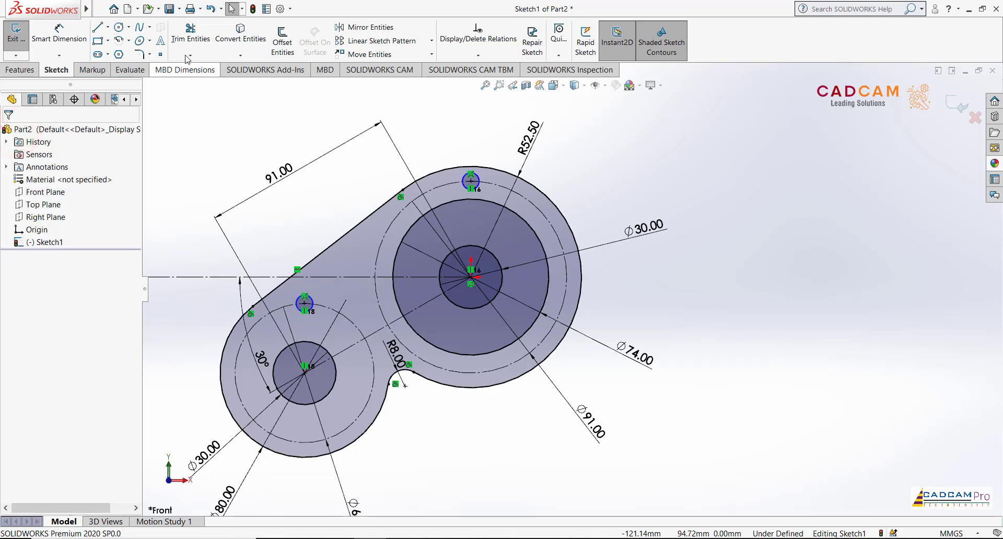
Give the top hole and the left-lobe hole each a Ø8.00 diameter dimension
click(81, 32)
click(477, 178)
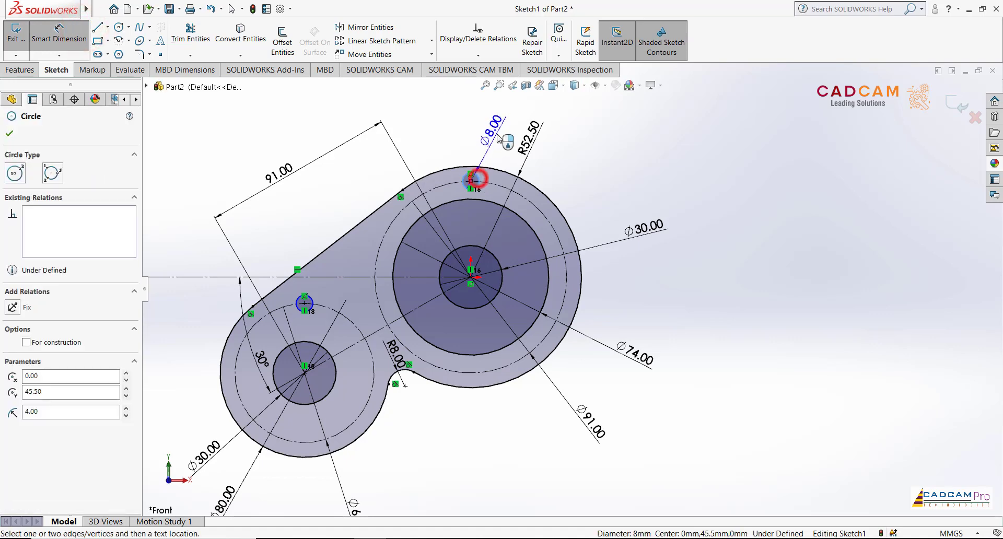
click(499, 131)
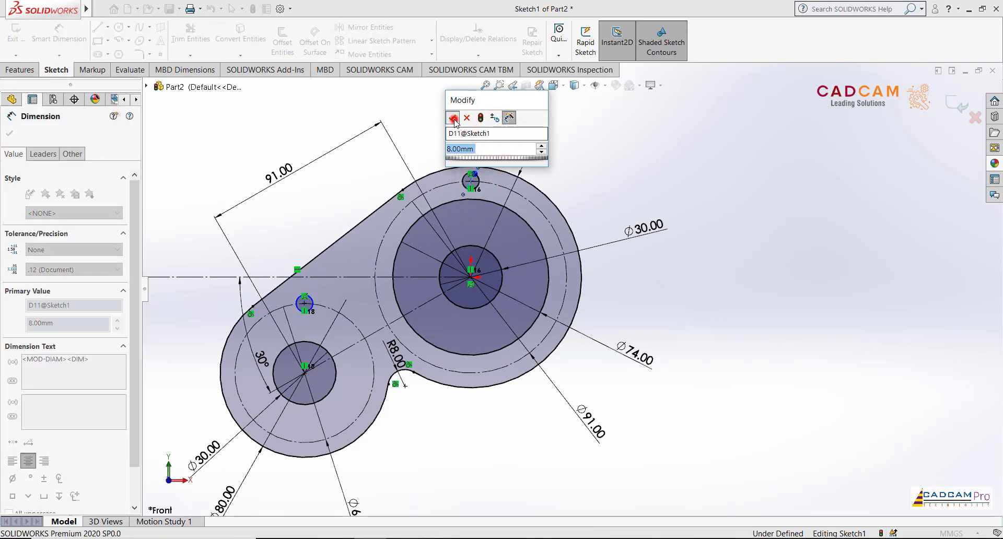
click(453, 118)
click(312, 301)
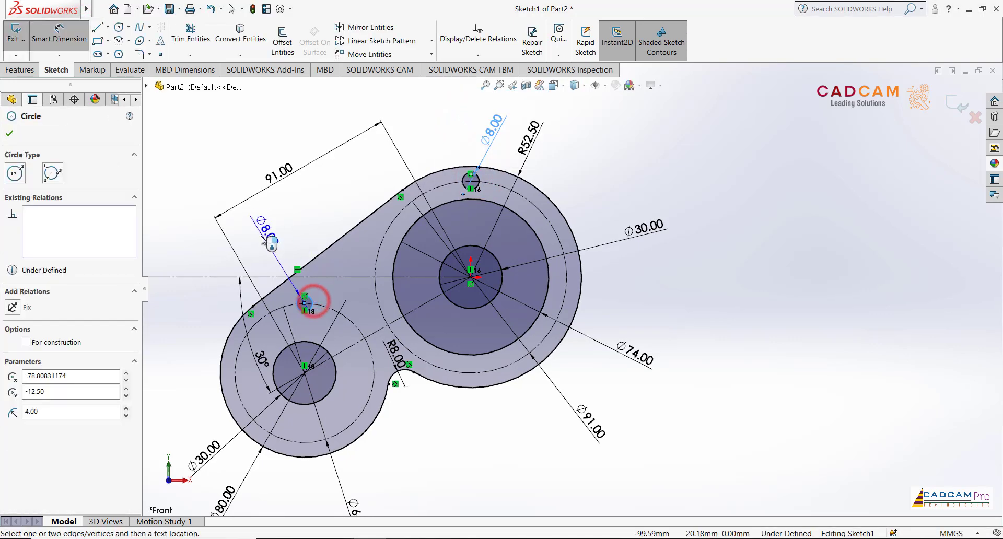
click(262, 239)
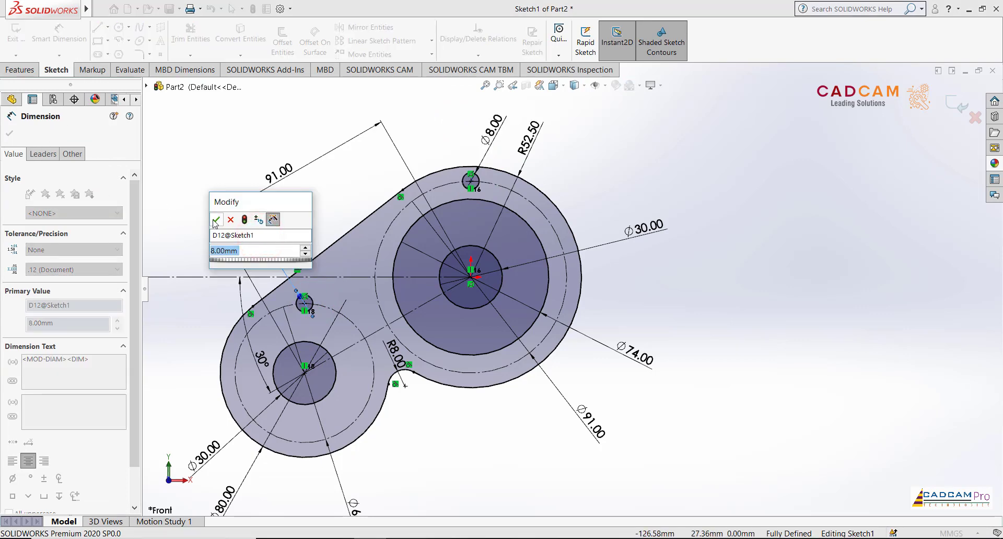
click(216, 220)
click(251, 139)
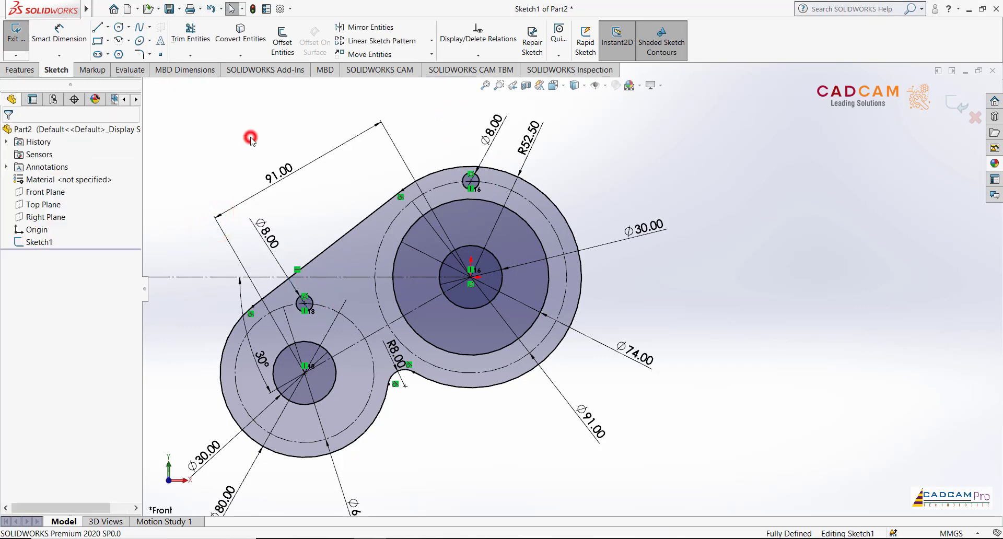
scroll(493, 297, up, 2)
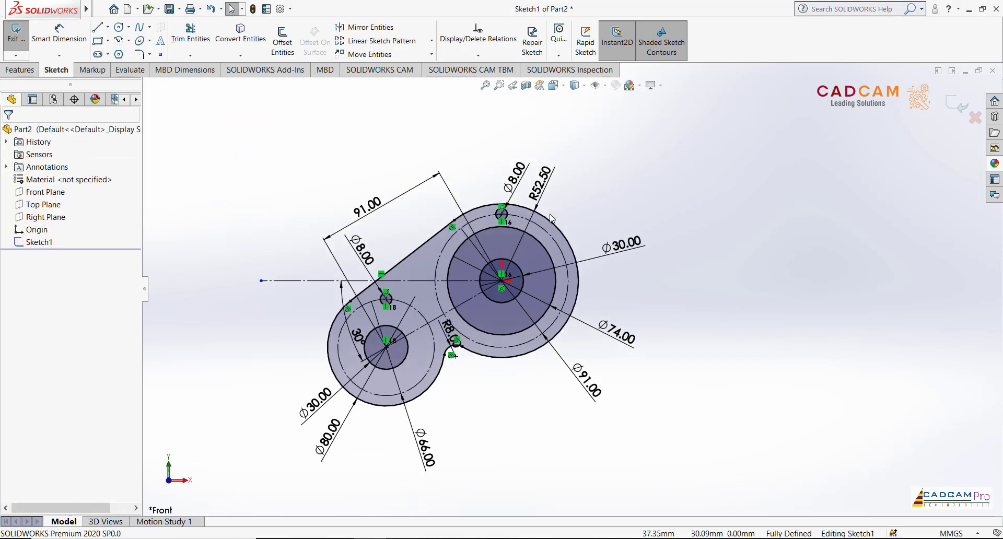
scroll(493, 297, down, 2)
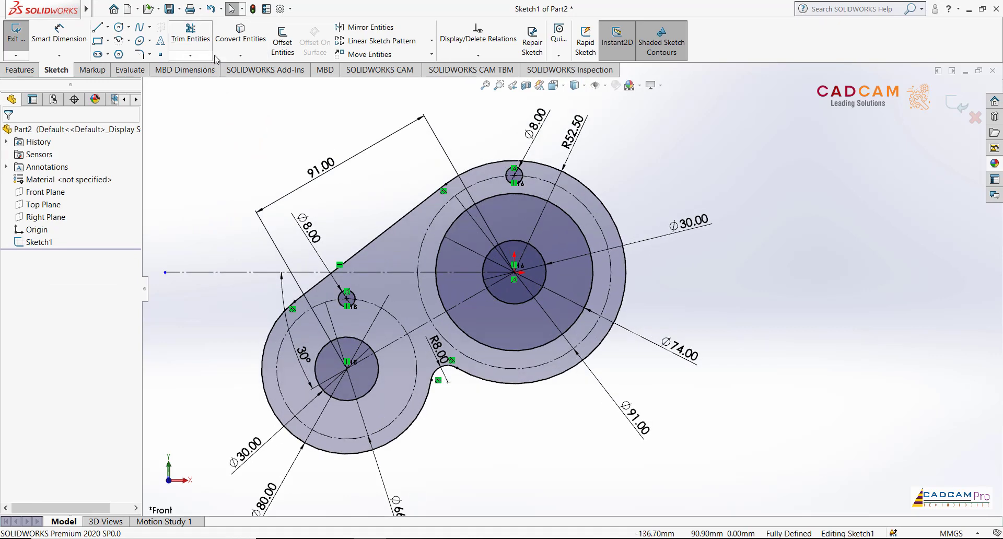
Create a Circular Sketch Pattern of the top Ø8 hole with 8 instances
click(432, 40)
click(376, 68)
click(514, 174)
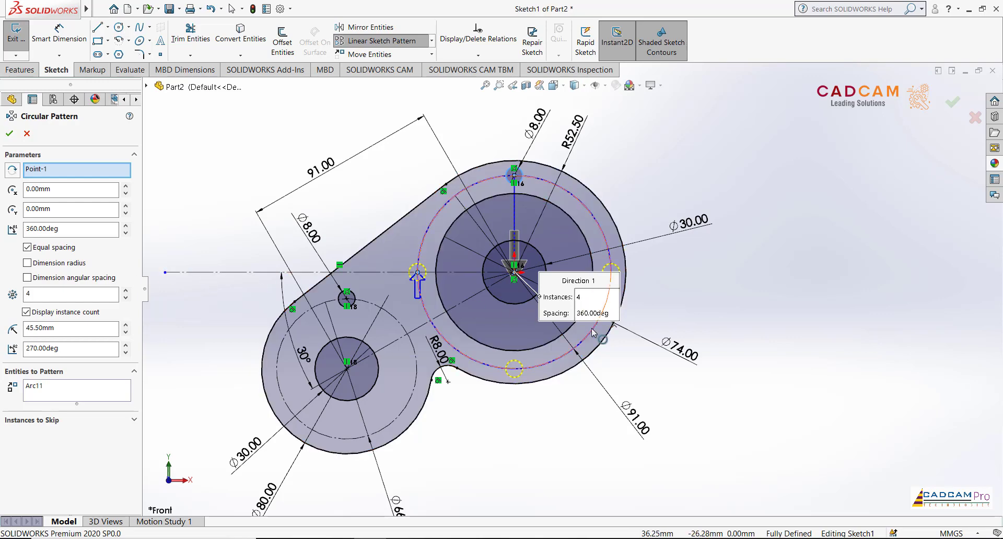
double_click(49, 295)
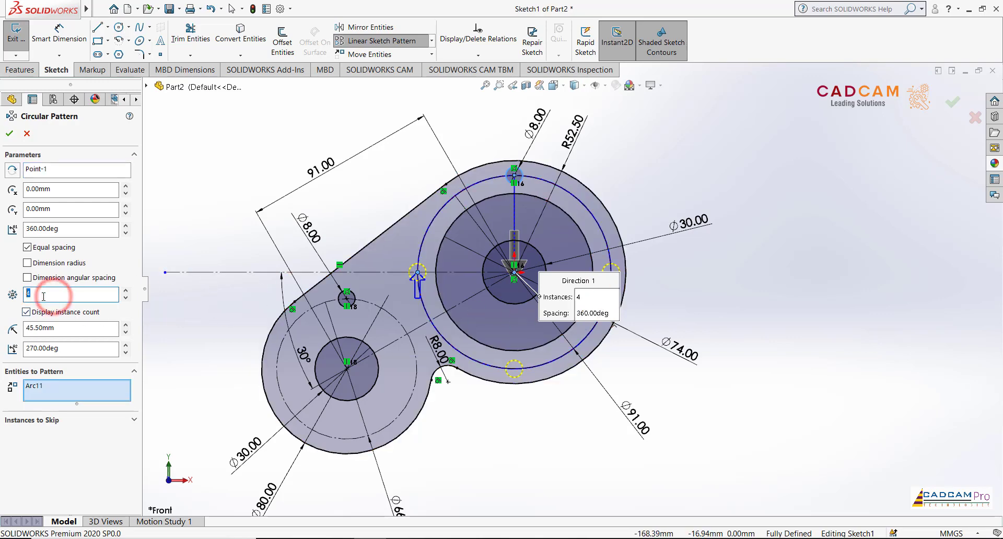
text(8)
click(60, 208)
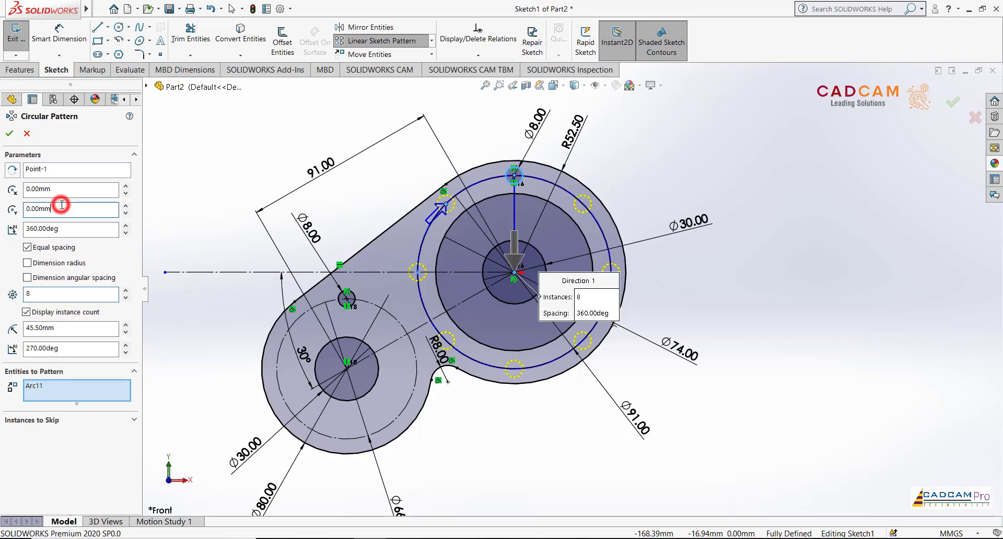
click(12, 134)
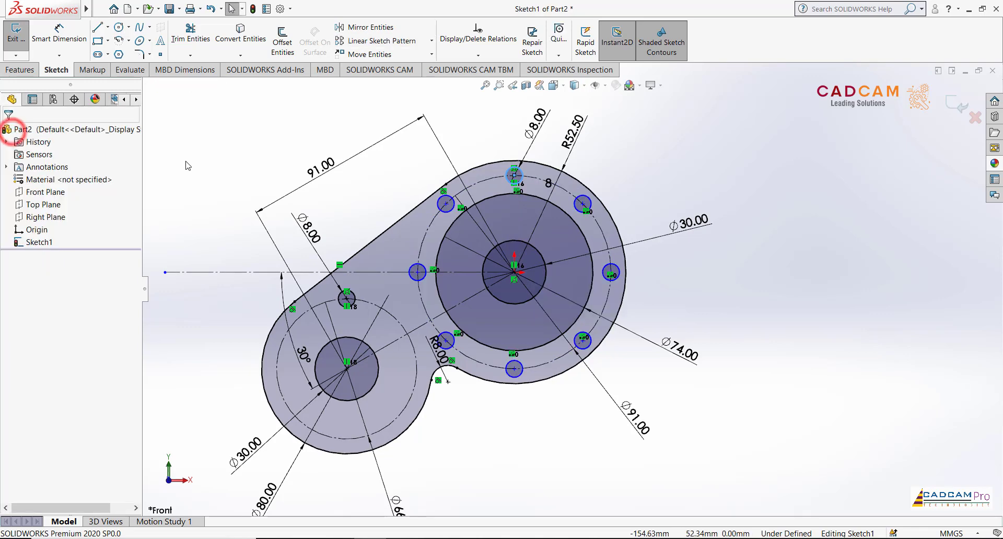
Set up a circular pattern of the small Ø8 circle, centred on the small lobe, 8 instances
right_click(322, 112)
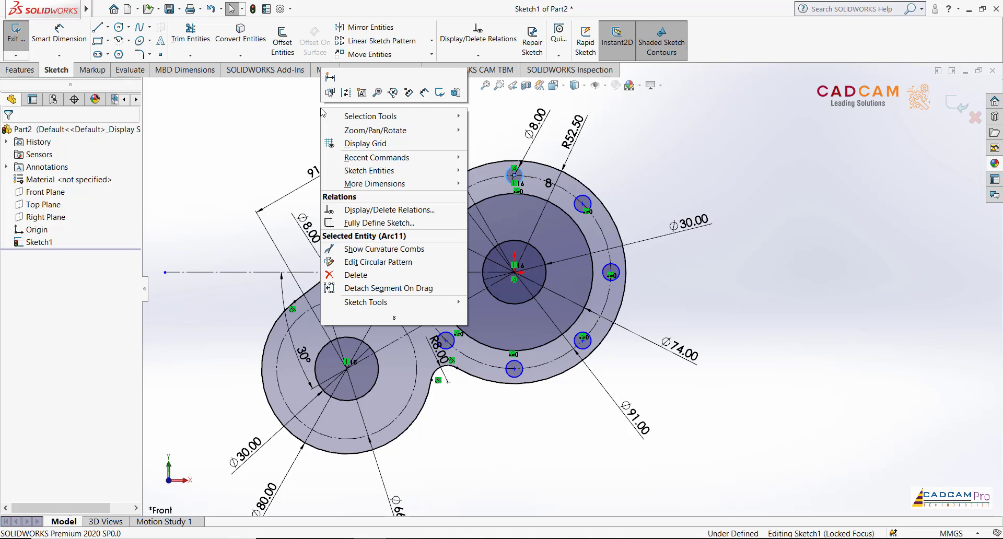
key(Escape)
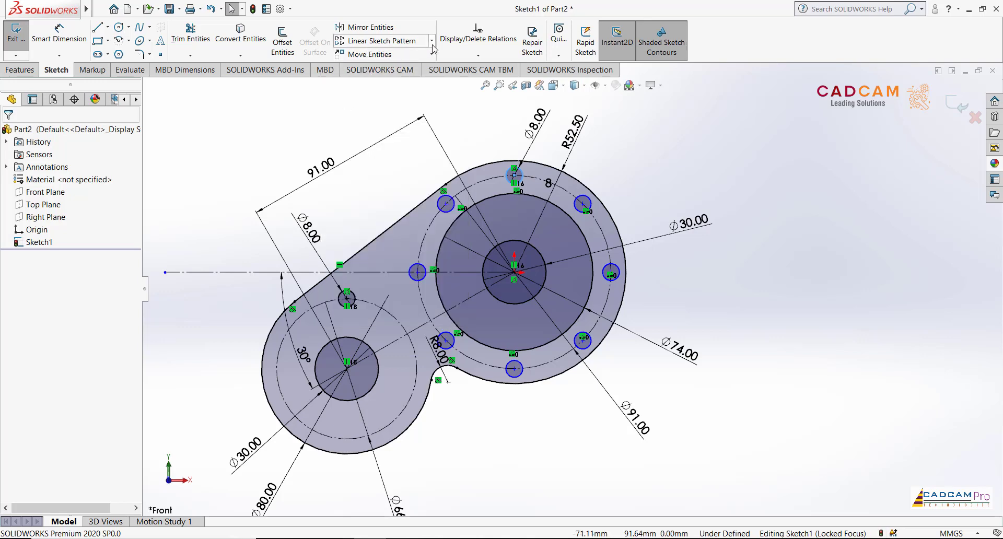
click(431, 40)
click(396, 66)
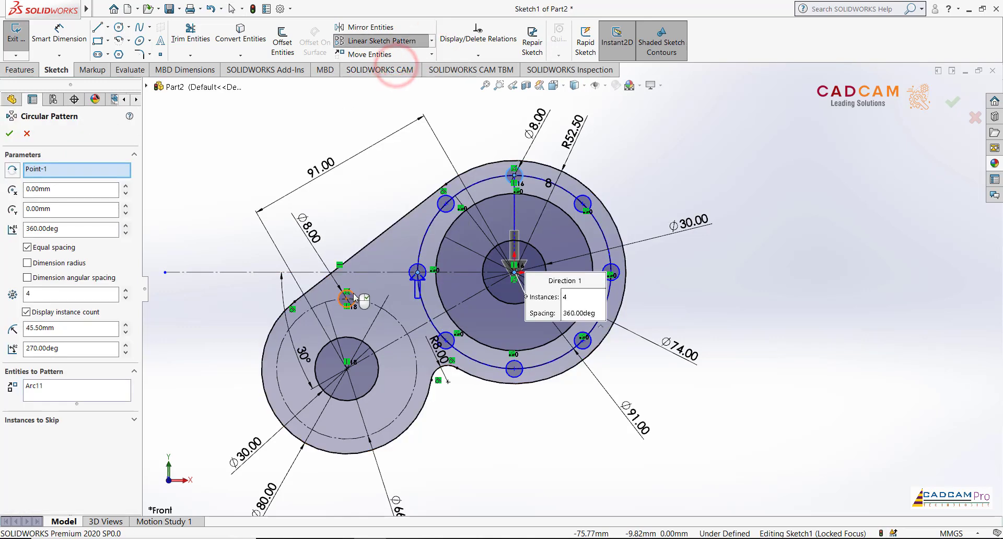
click(353, 296)
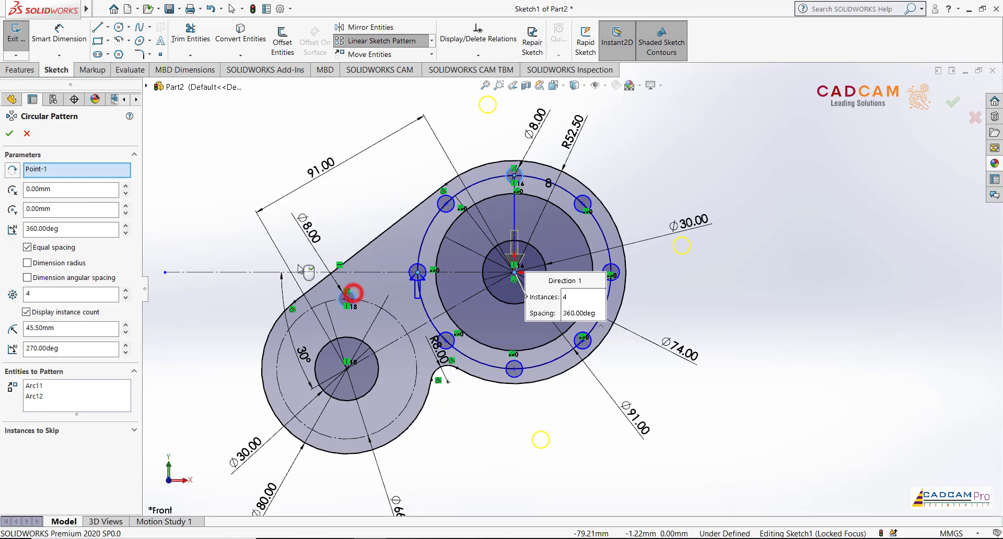
right_click(49, 174)
click(61, 176)
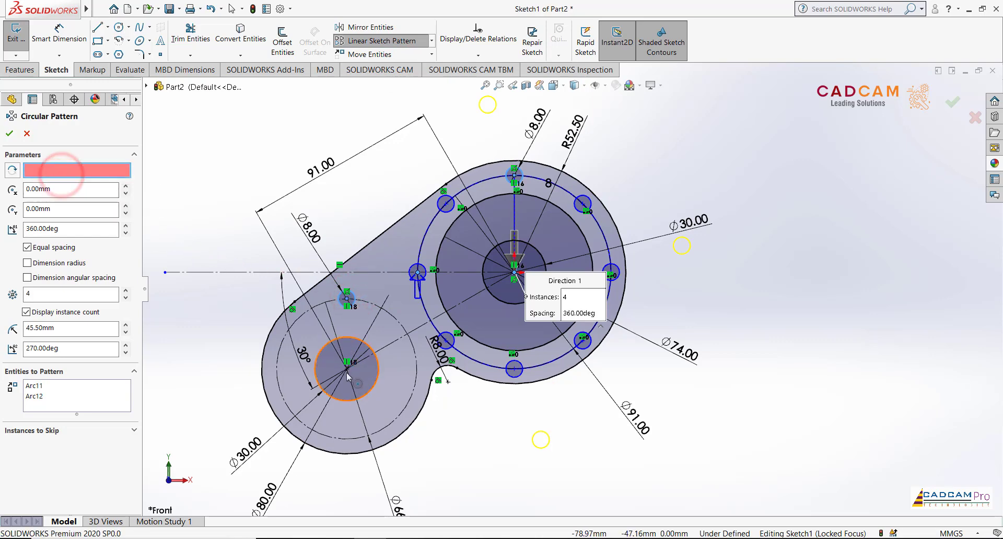
click(346, 369)
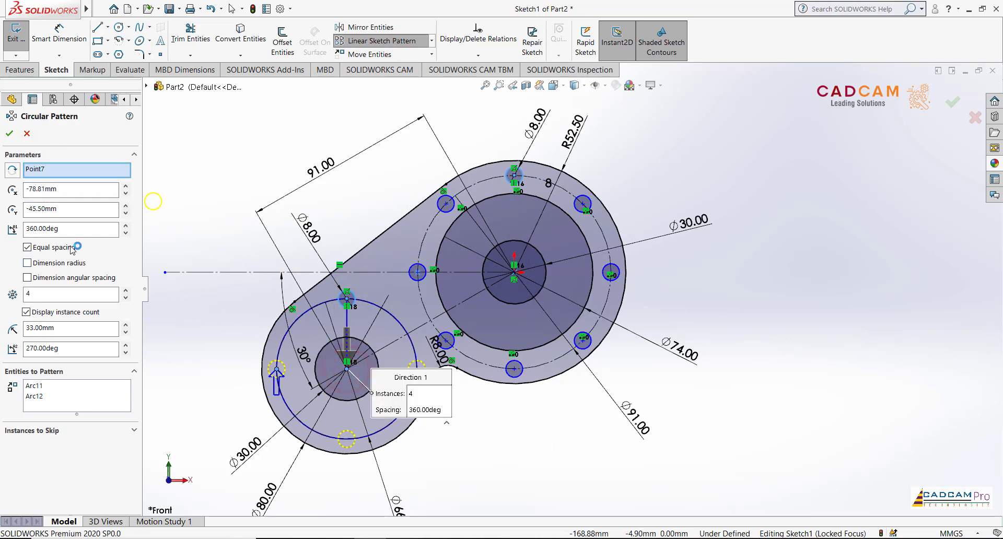
double_click(29, 293)
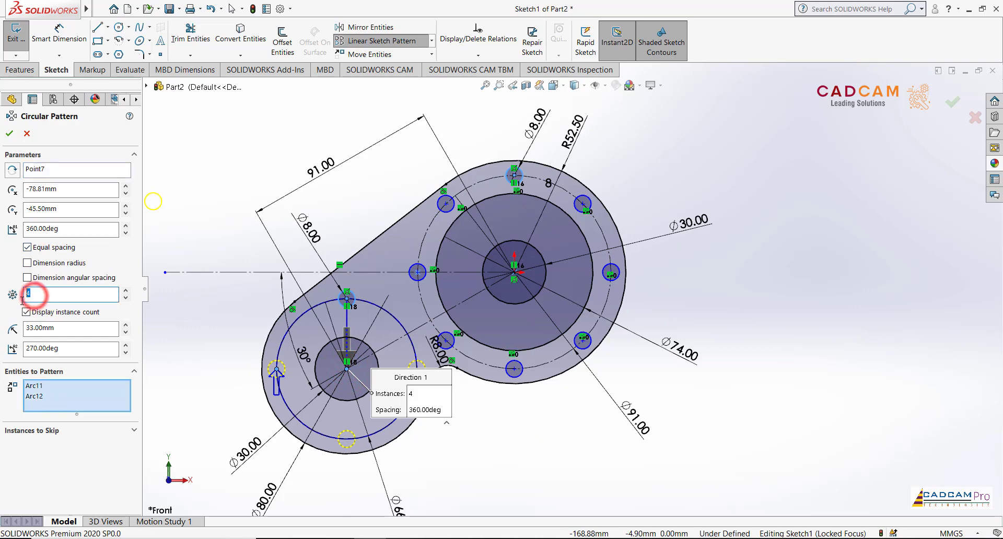
text(8)
click(60, 209)
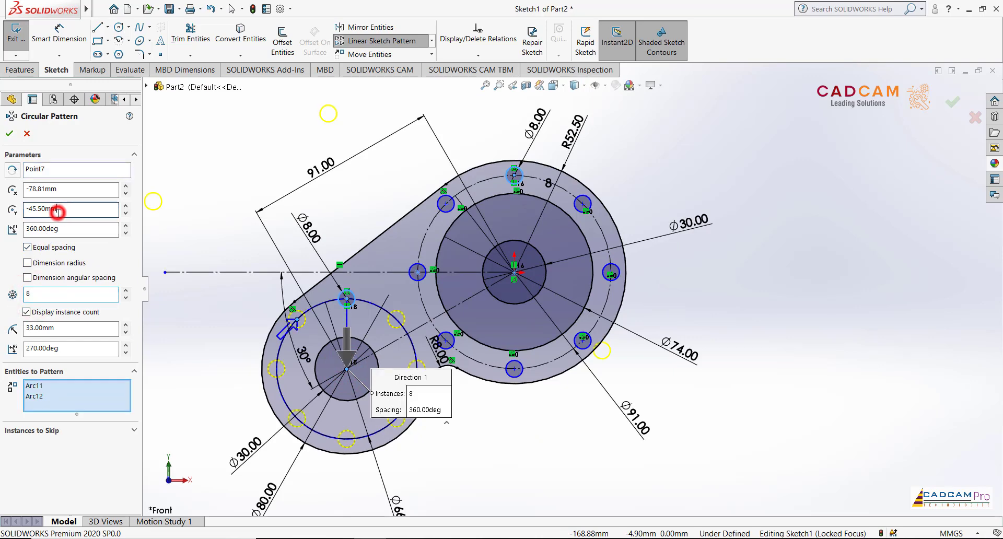
Re-pick the small Ø8 circle as the pattern entity, confirm the eight-hole ring, and exit Sketch1
scroll(362, 216, up, 2)
scroll(362, 215, up, 1)
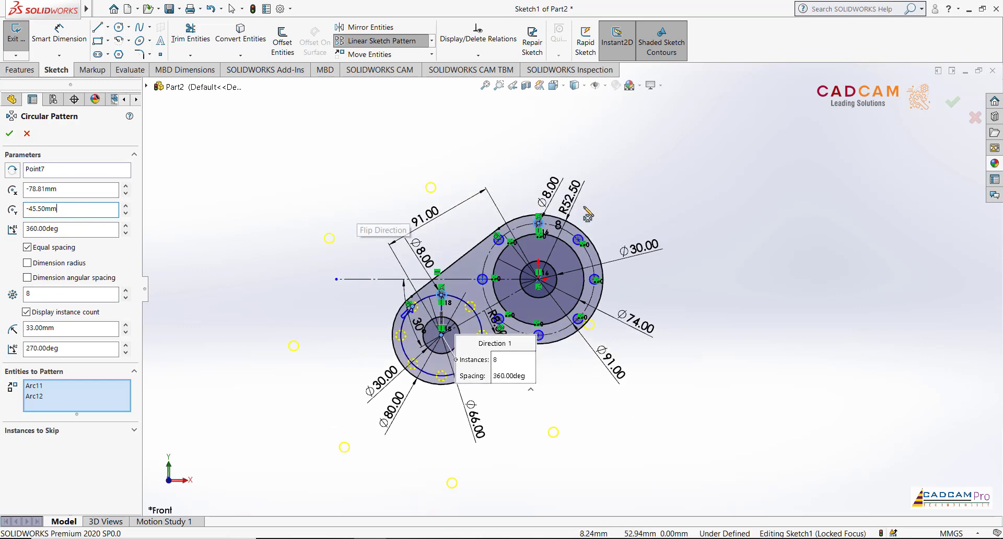
scroll(585, 217, down, 2)
scroll(572, 230, down, 2)
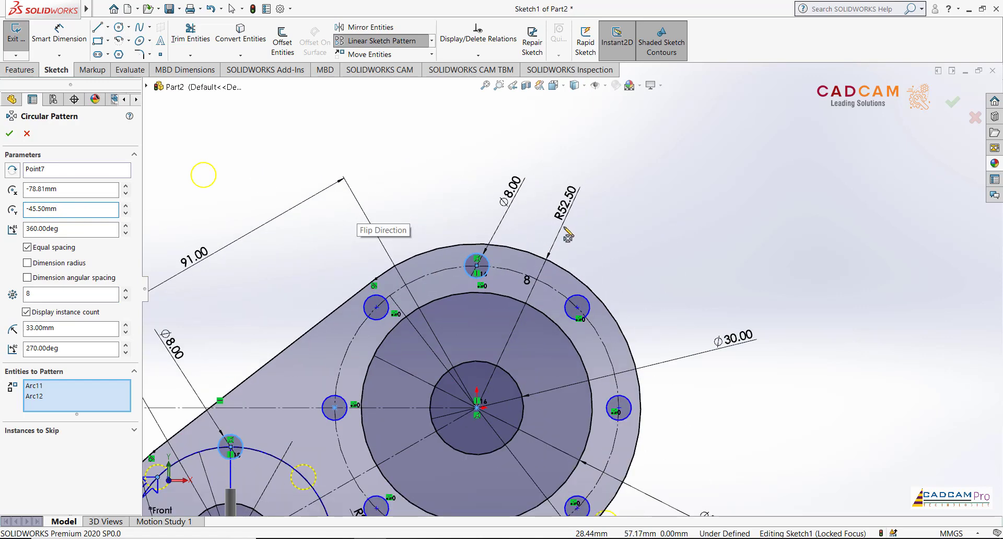
click(36, 387)
click(437, 299)
scroll(470, 340, up, 2)
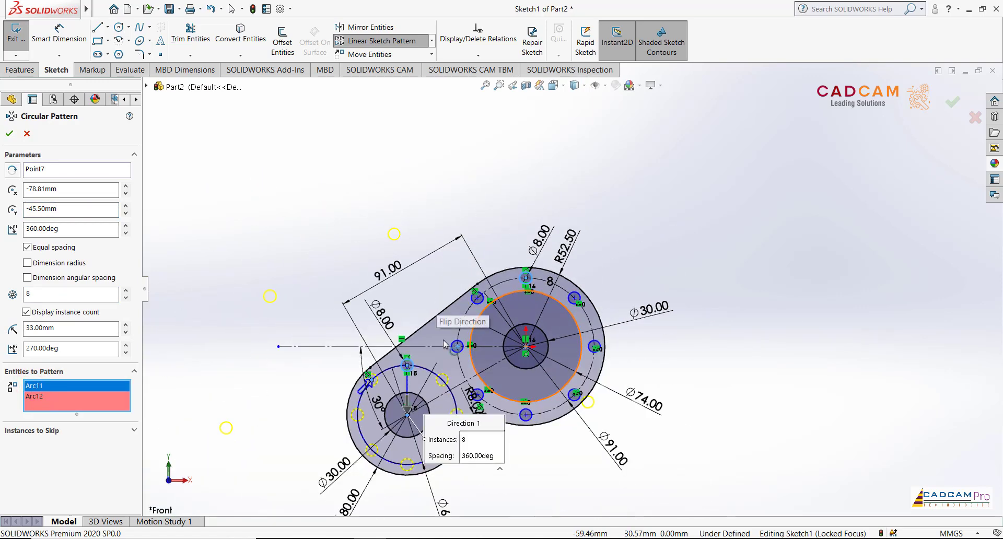
scroll(533, 382, down, 1)
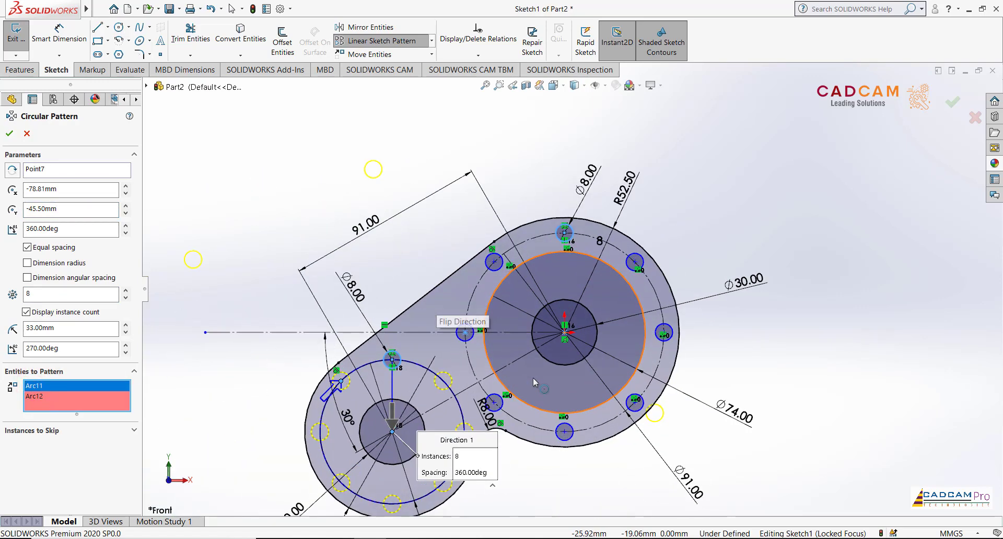
click(34, 395)
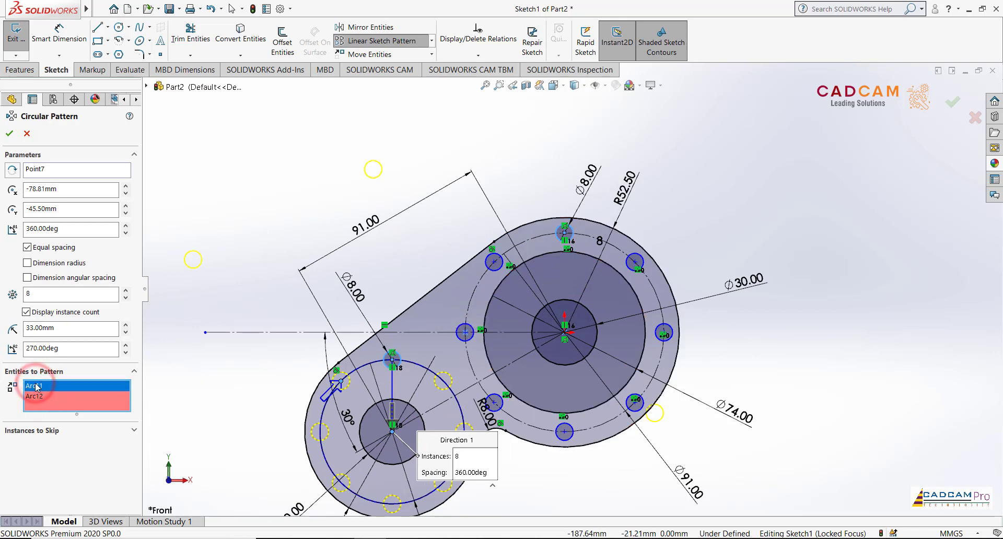
right_click(35, 386)
click(53, 393)
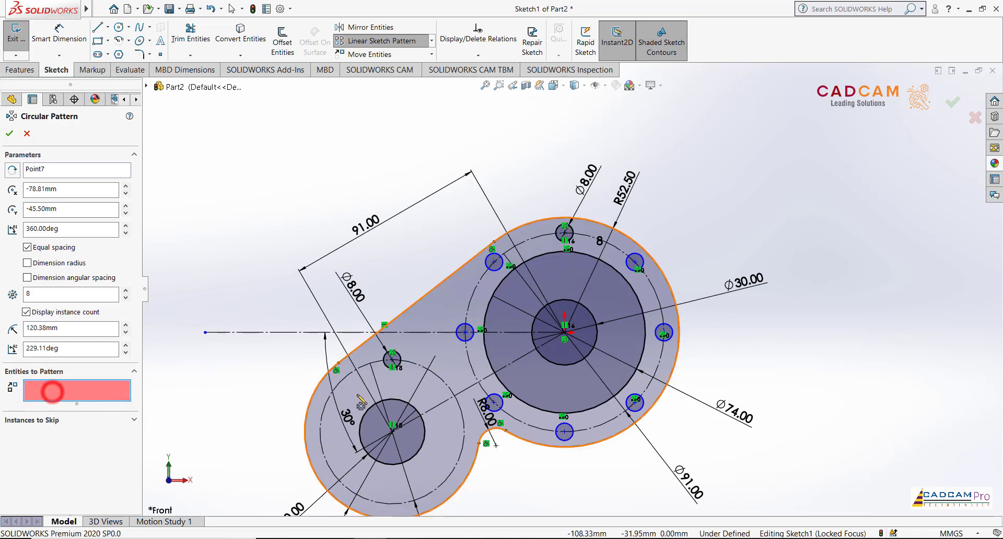
click(402, 354)
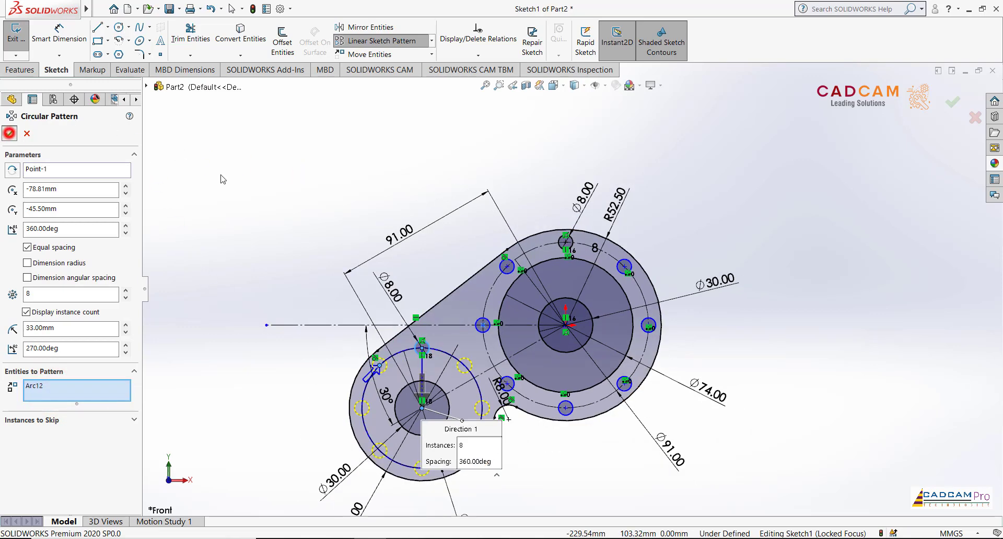
key(Return)
scroll(575, 286, up, 1)
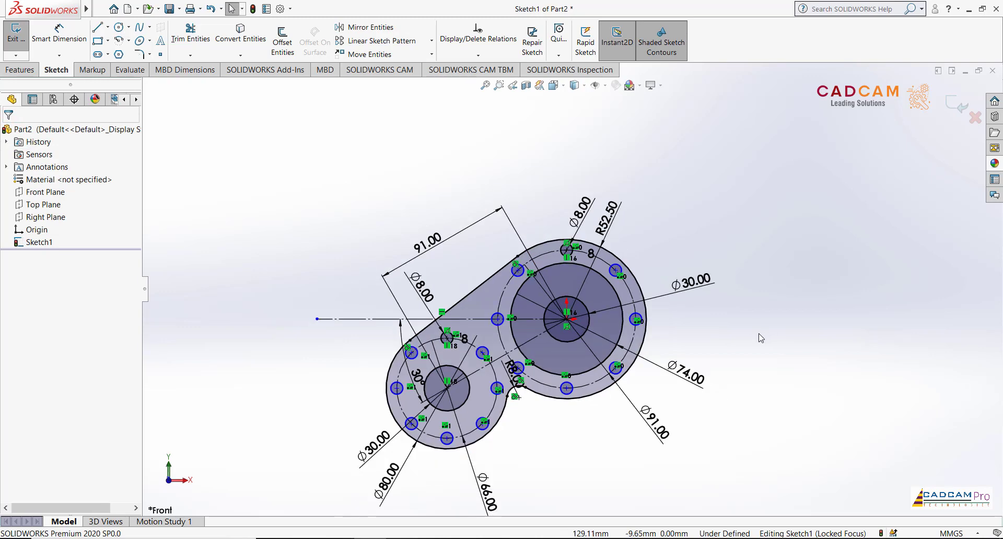
scroll(760, 338, down, 2)
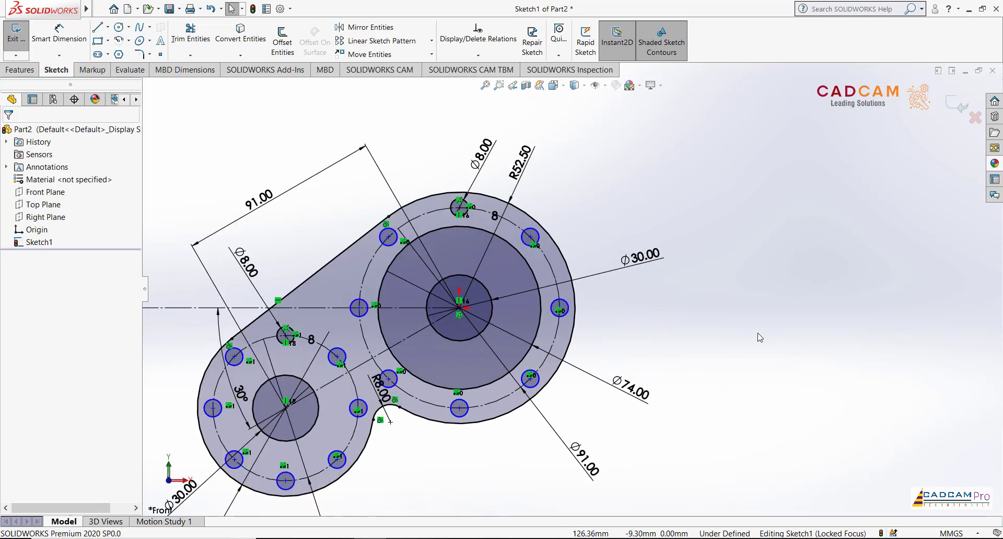
click(959, 106)
Exit the flange sketch, orbit it into a tilted 3D view, and compare with the reference PDF
click(754, 227)
scroll(746, 236, up, 1)
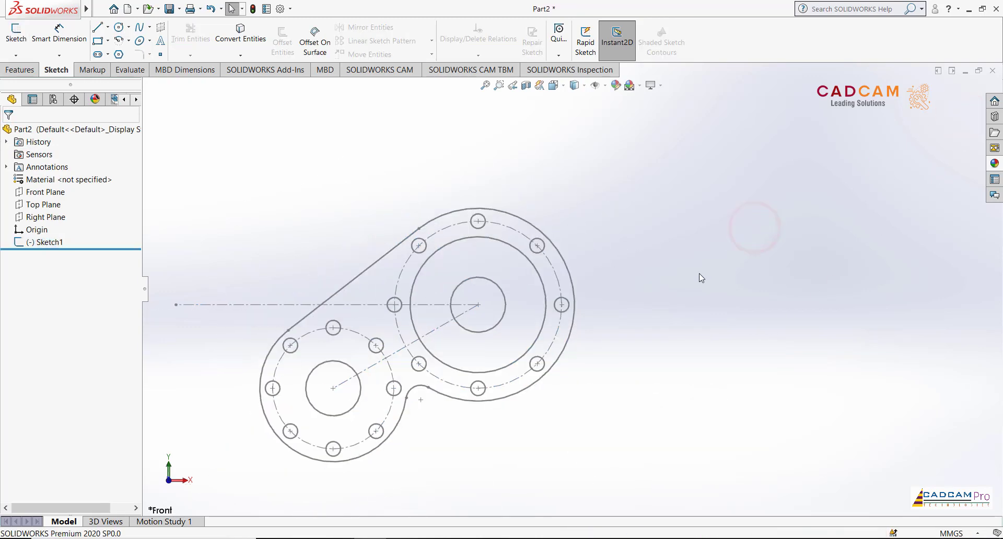
middle_drag(662, 311, 419, 295)
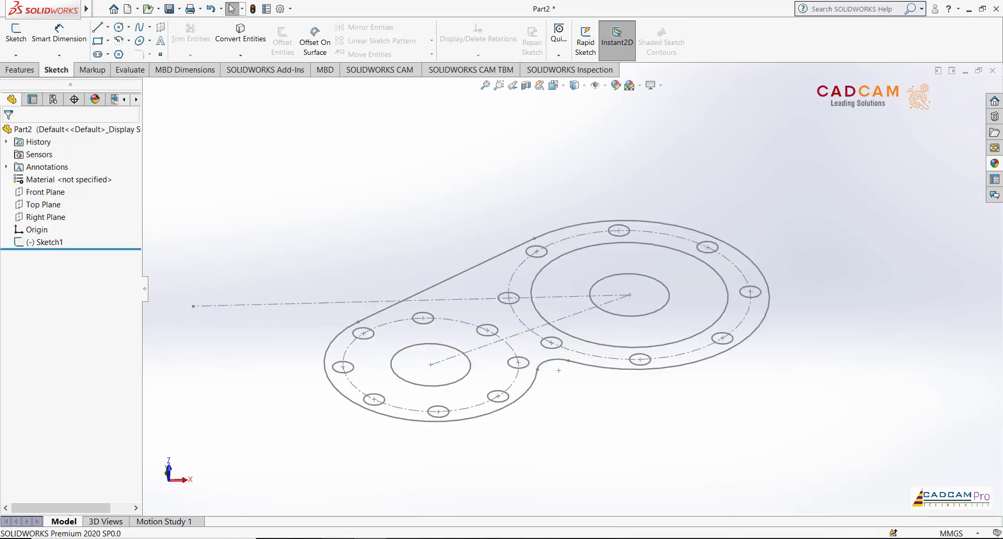
click(378, 531)
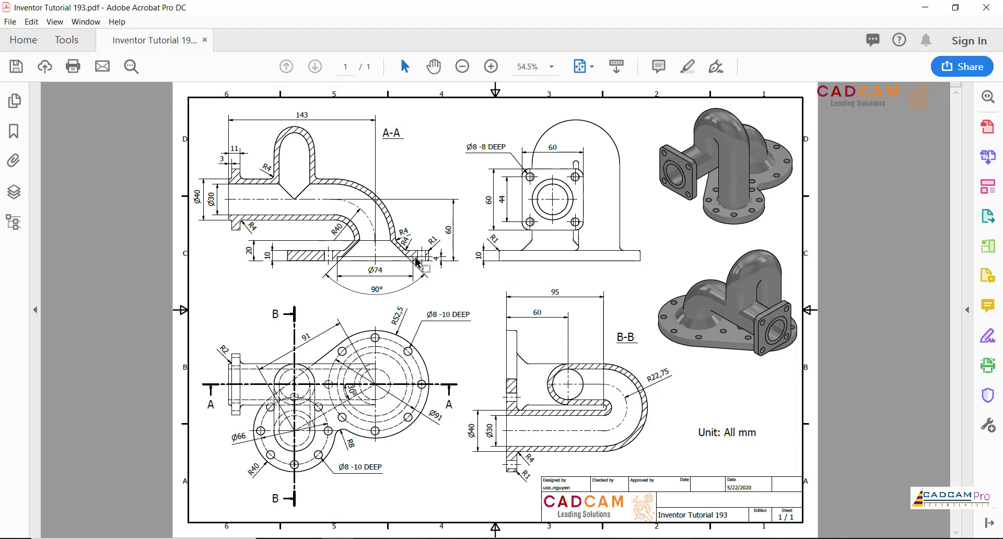
key(alt+Tab)
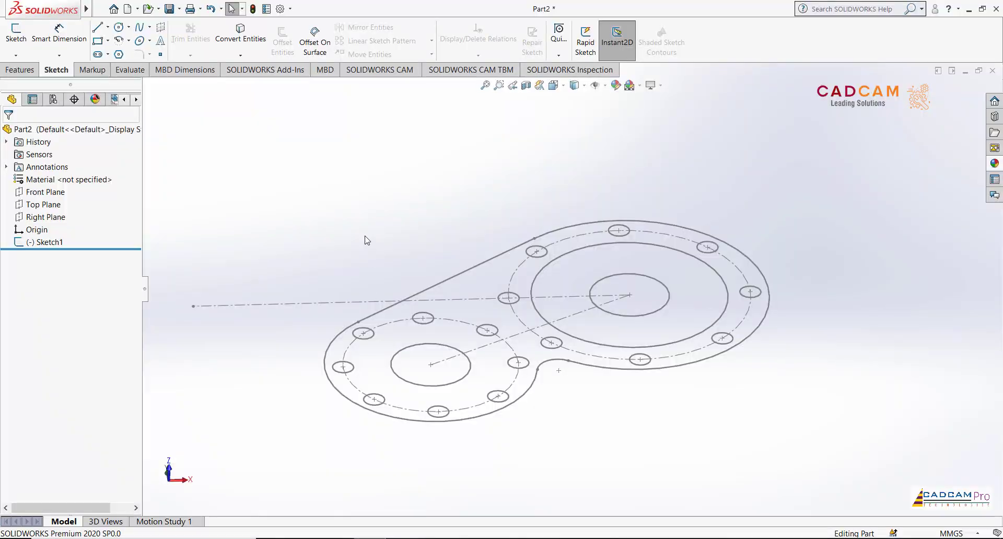
click(20, 69)
Extrude Sketch1's outer plate region and large-bore ring 10 mm Blind into a solid plate
click(21, 42)
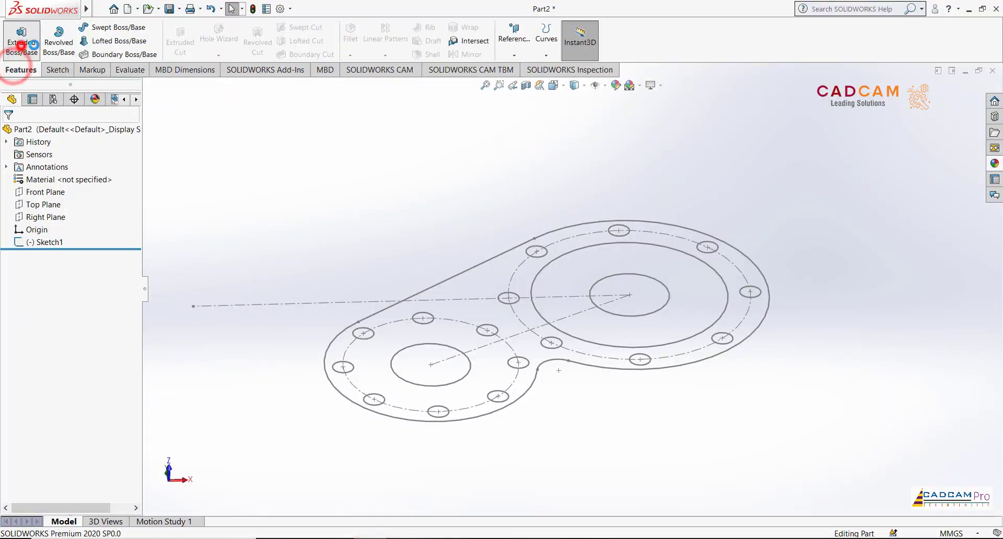
middle_drag(387, 171, 385, 168)
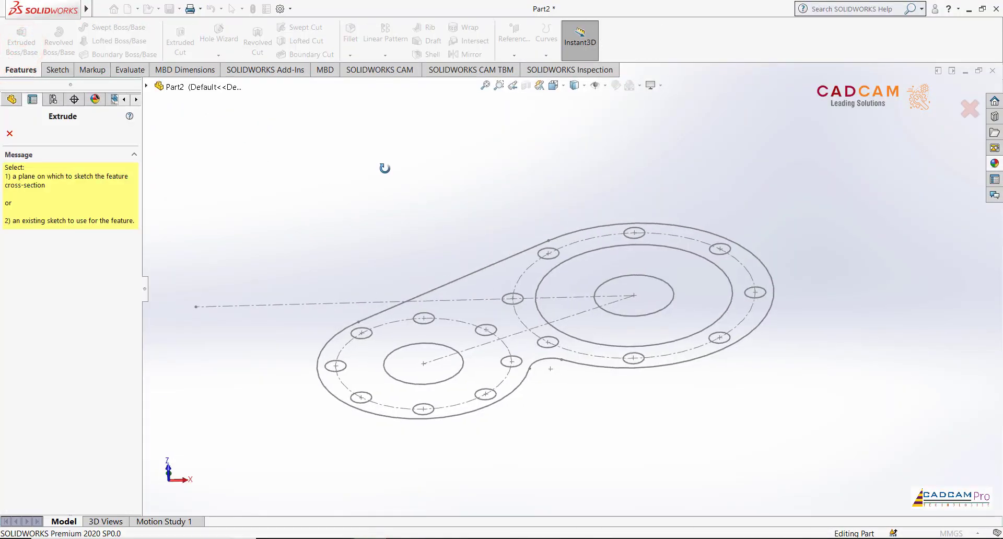
click(442, 287)
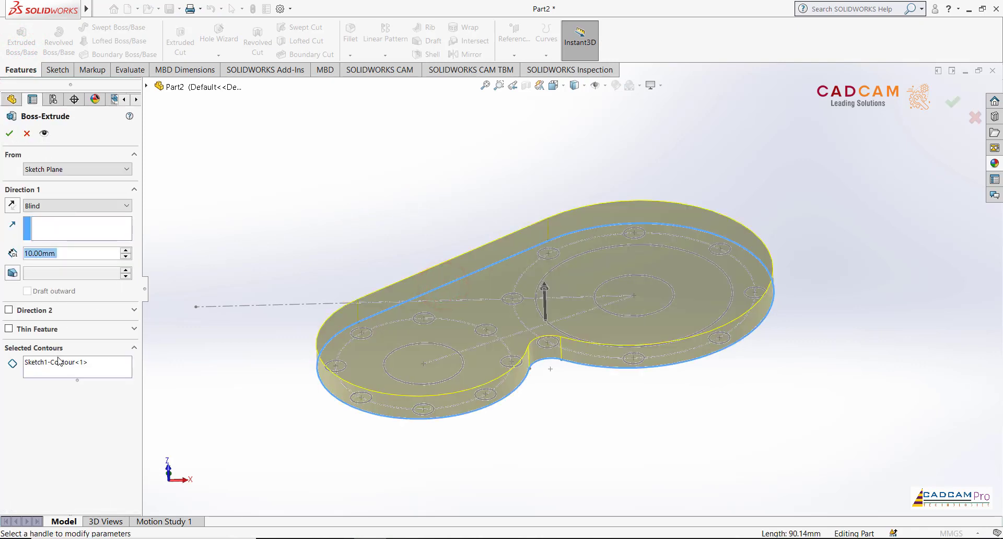
click(60, 361)
right_click(56, 362)
click(78, 369)
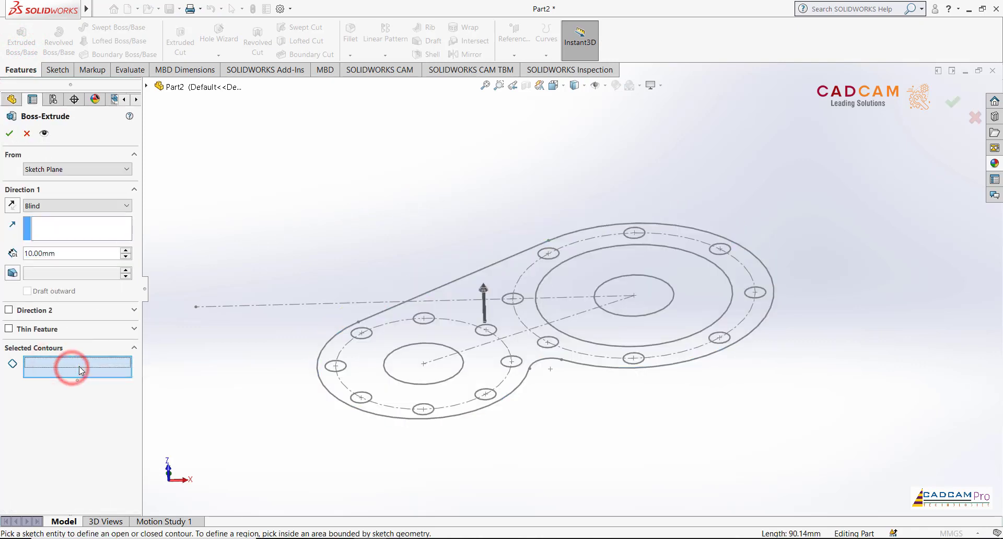
click(80, 371)
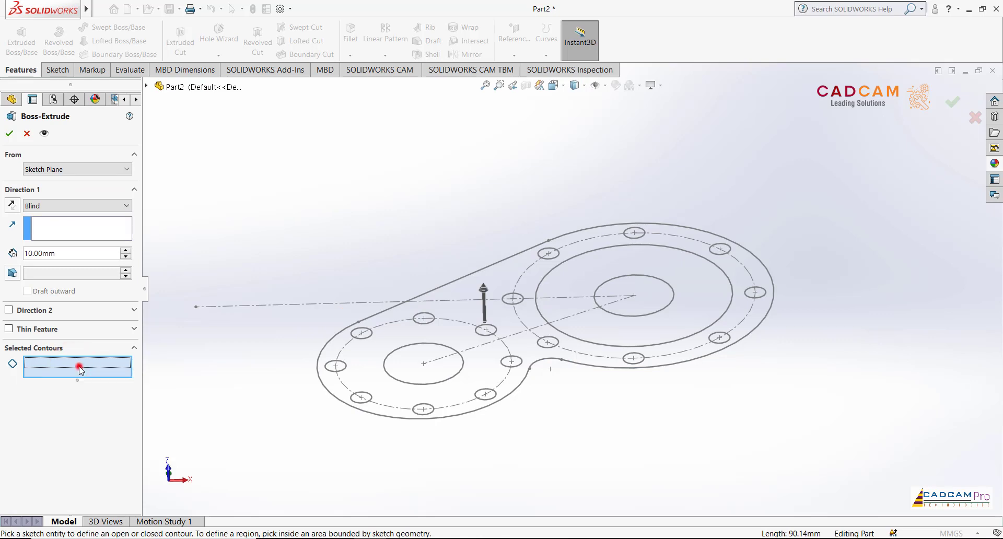
click(383, 414)
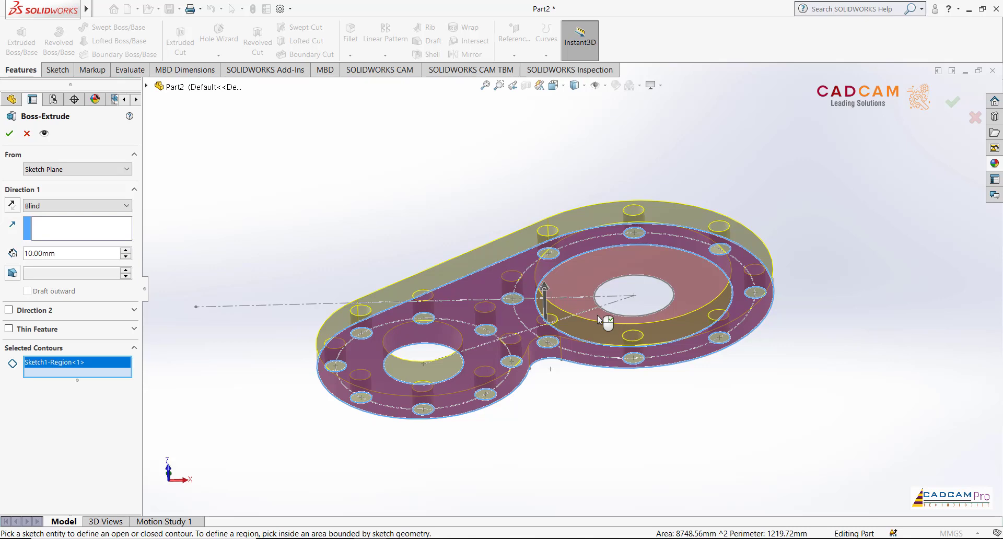
click(597, 315)
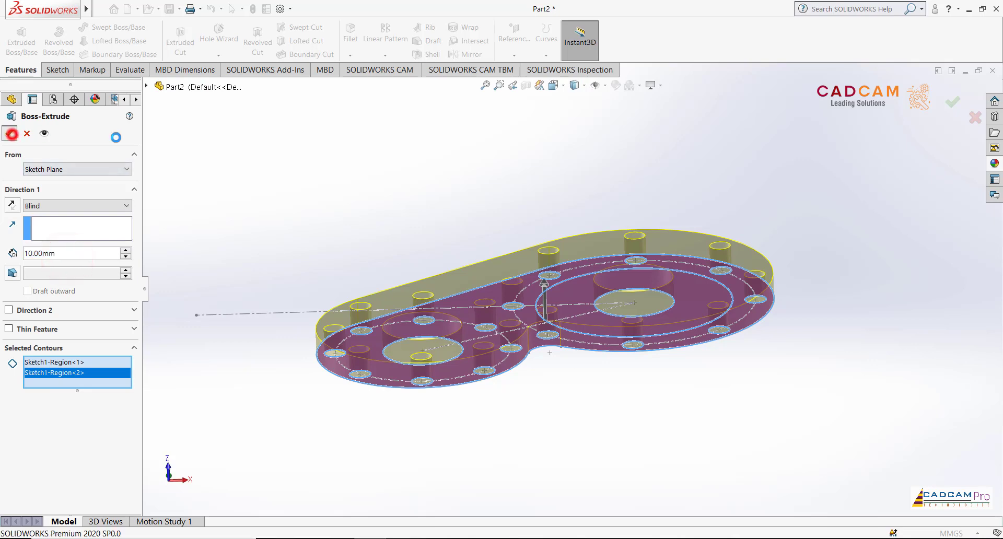
click(9, 133)
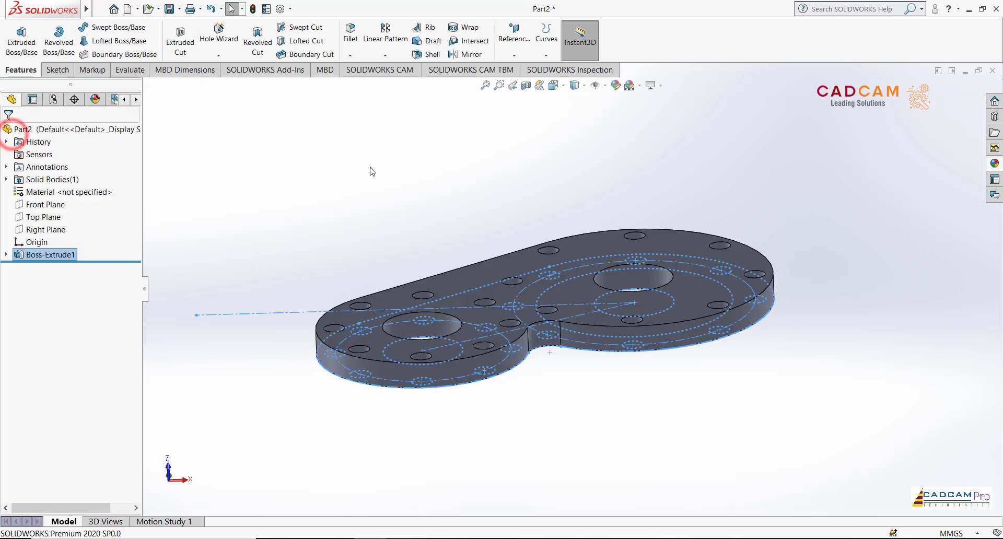
click(6, 255)
Cut-extrude the Ø74 circle 4 mm deep in the reversed direction to form the recess
click(44, 269)
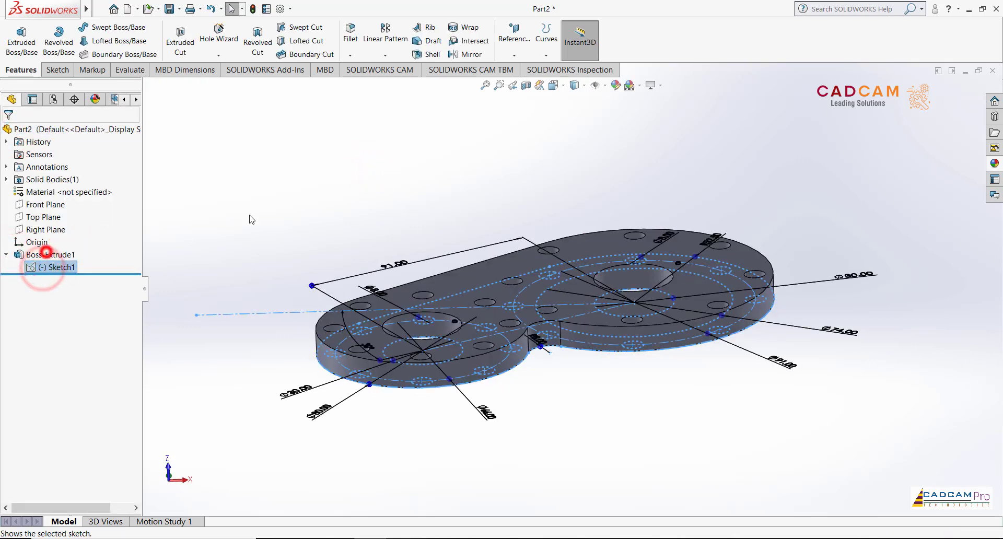
mouse_move(385, 197)
middle_down()
mouse_move(424, 199)
mouse_move(425, 139)
middle_up()
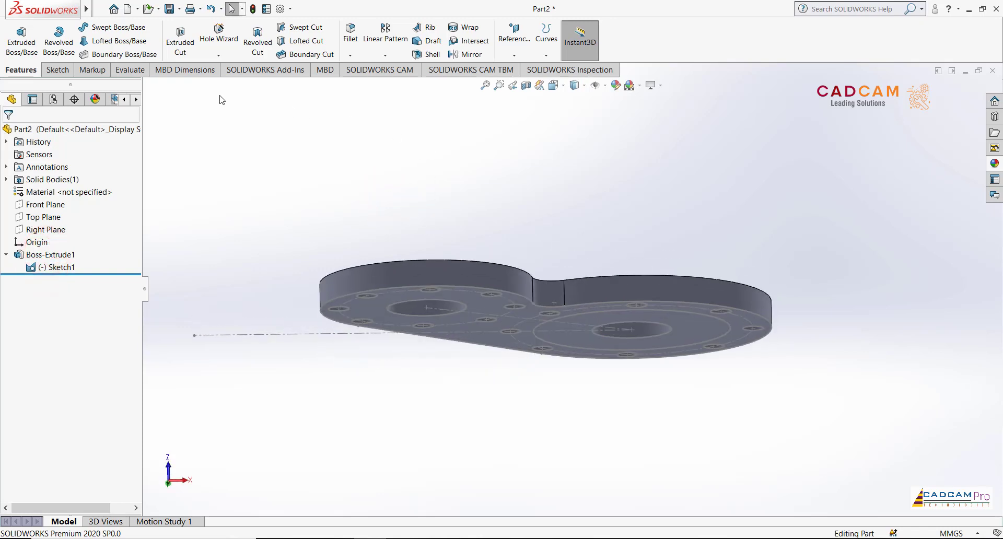
click(179, 40)
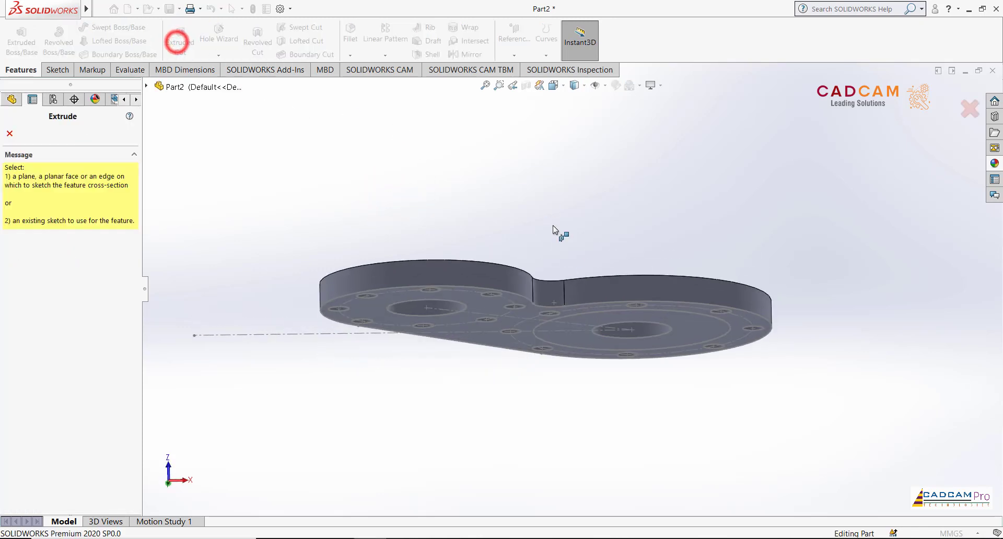
click(582, 311)
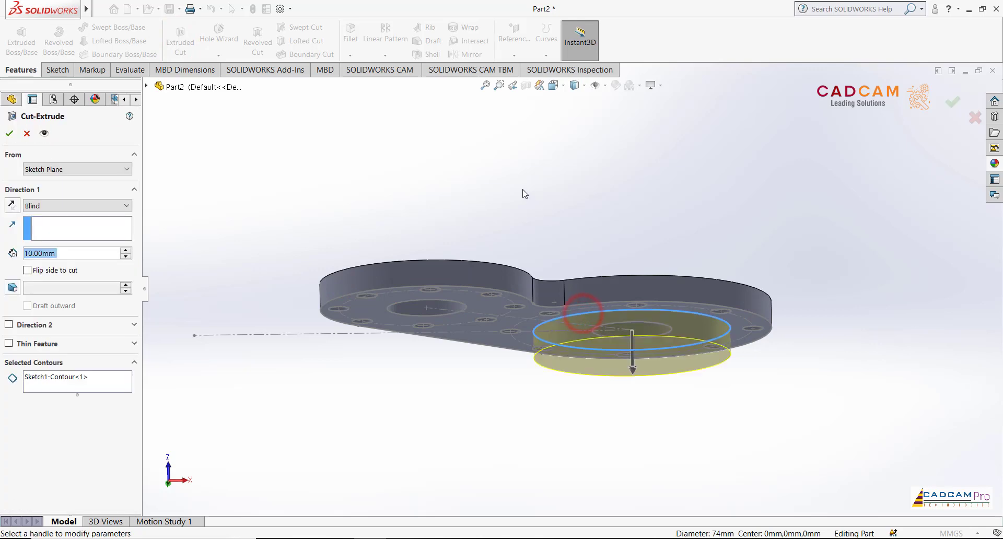
double_click(70, 253)
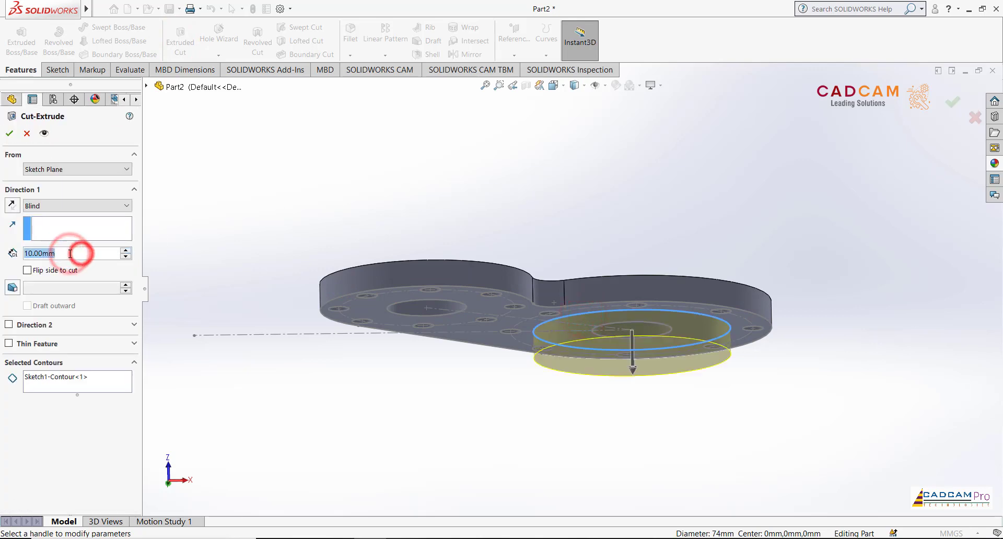
text(4)
click(12, 207)
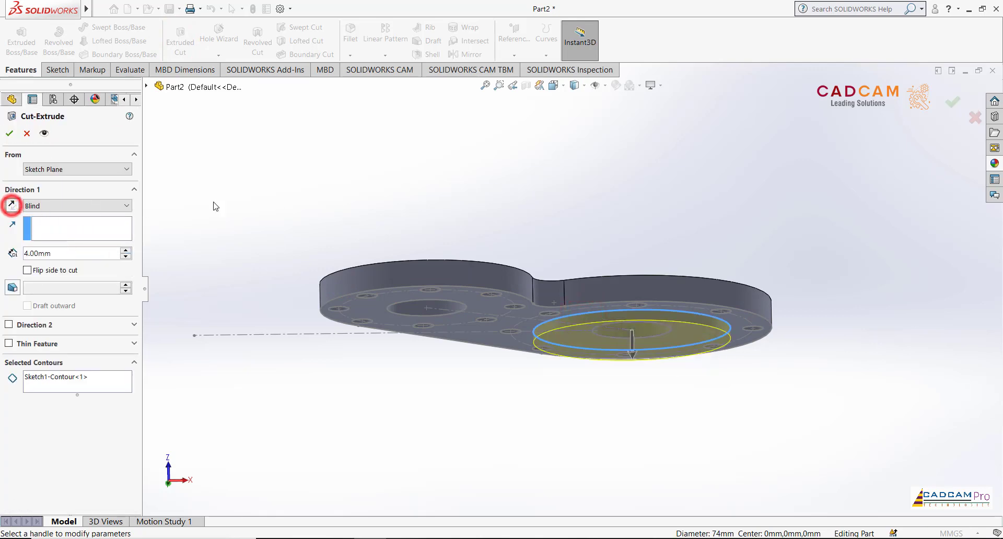
click(12, 206)
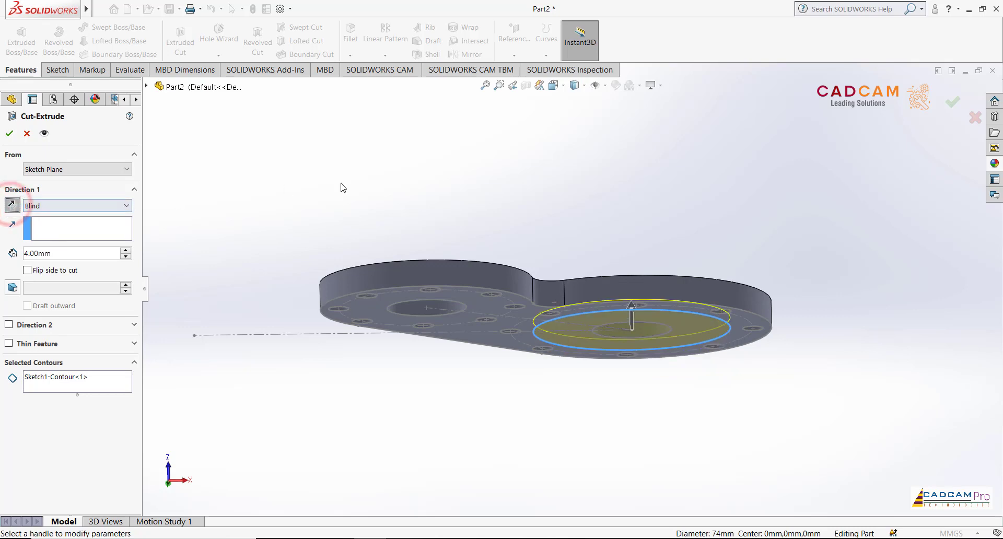
middle_drag(341, 186, 322, 218)
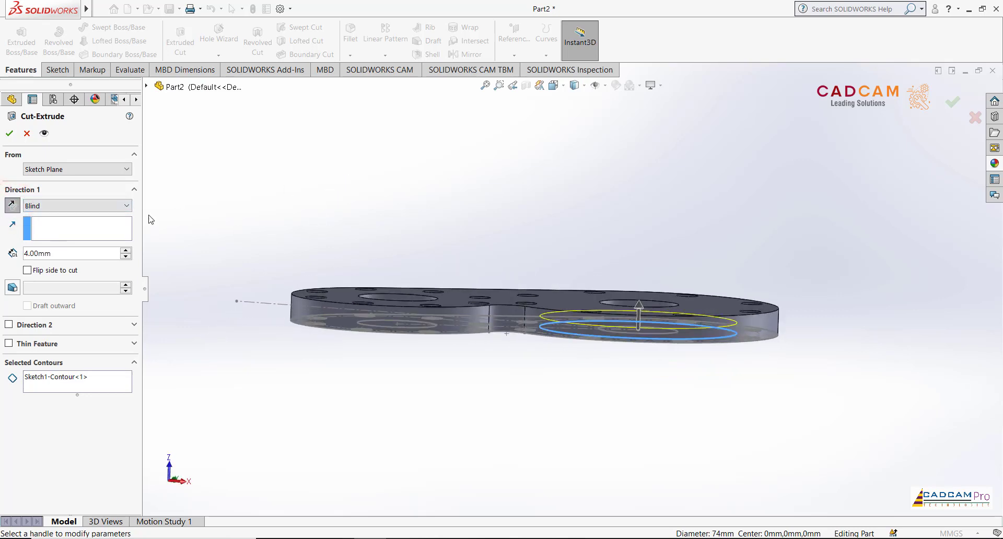
click(10, 134)
middle_drag(528, 207, 544, 139)
click(65, 267)
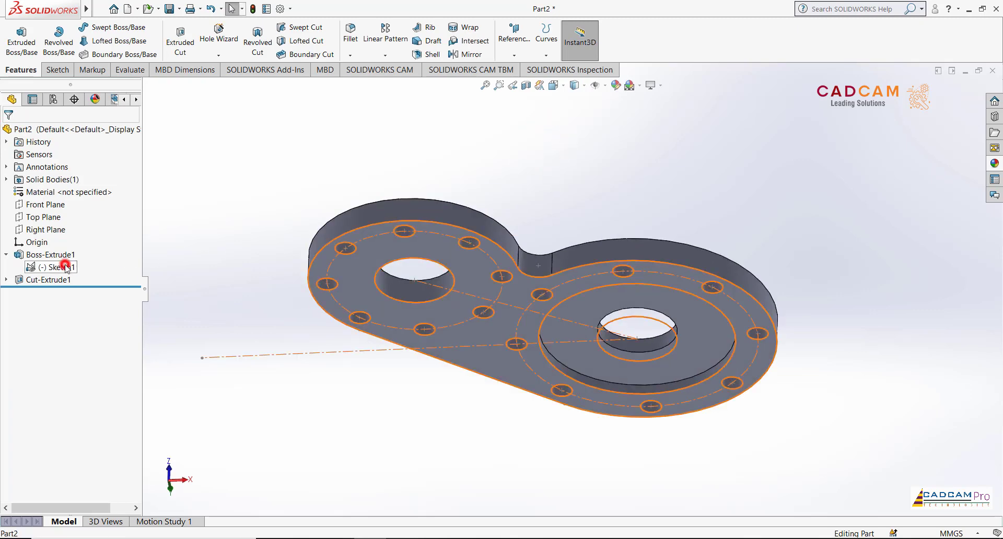
double_click(66, 267)
mouse_move(529, 160)
middle_down()
mouse_move(536, 203)
mouse_move(526, 268)
mouse_move(504, 309)
middle_up()
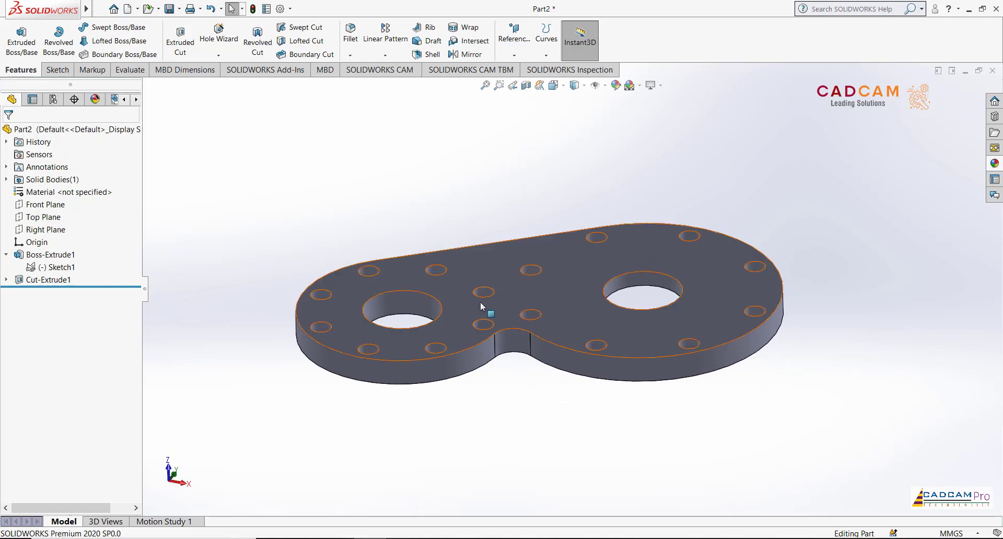
key(alt+Tab)
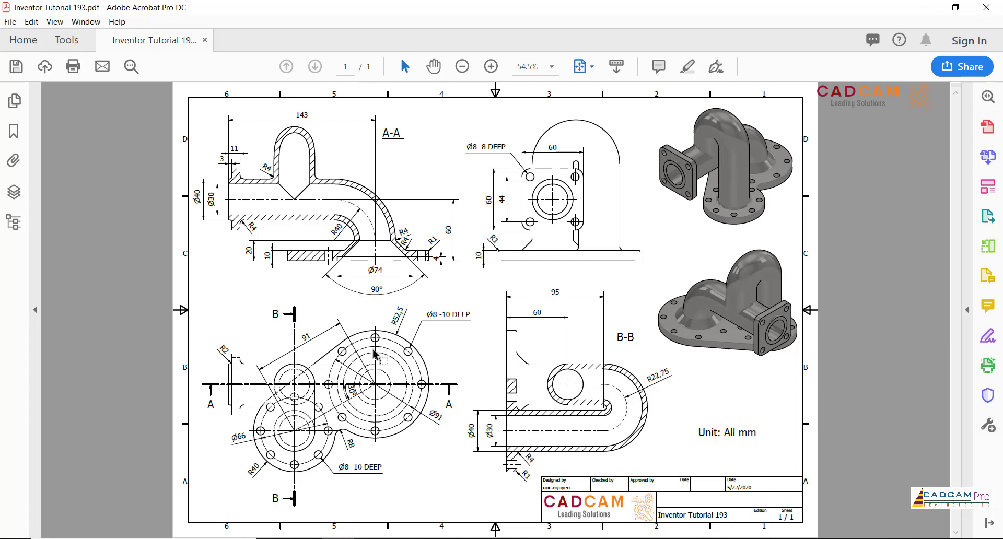
mouse_move(369, 534)
click(369, 492)
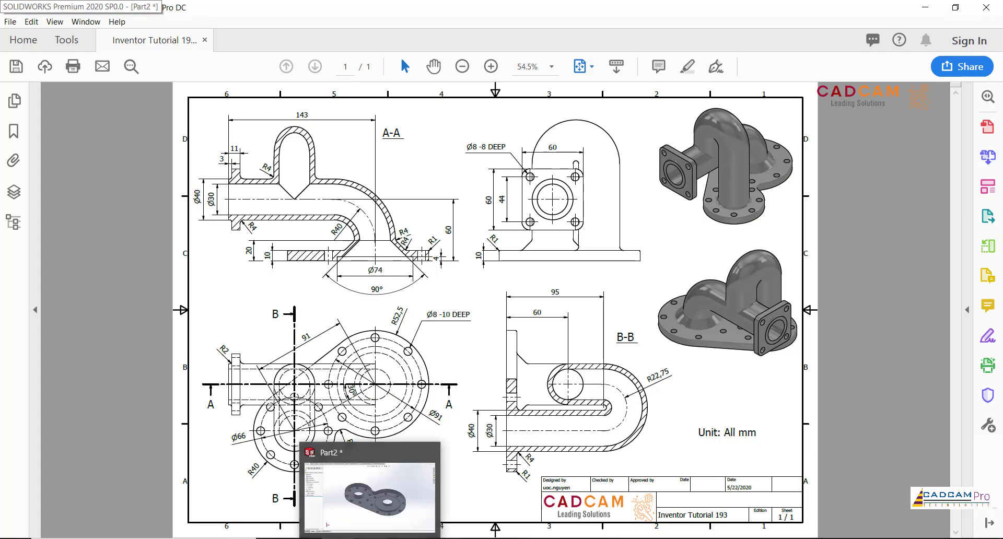
middle_drag(471, 189, 497, 223)
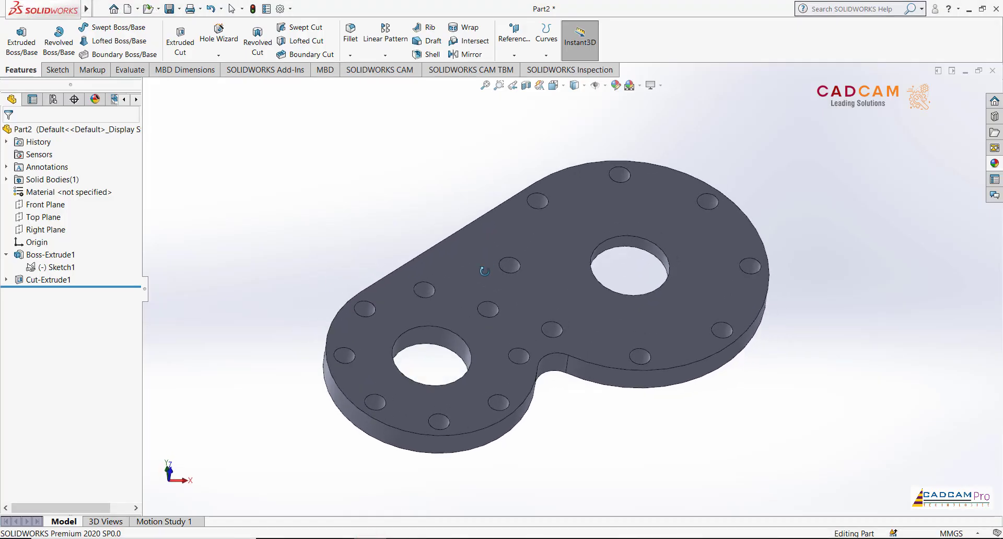
Select the Front and Top Planes, orbit to show the plate's thickness, and check the PDF
click(45, 205)
click(53, 193)
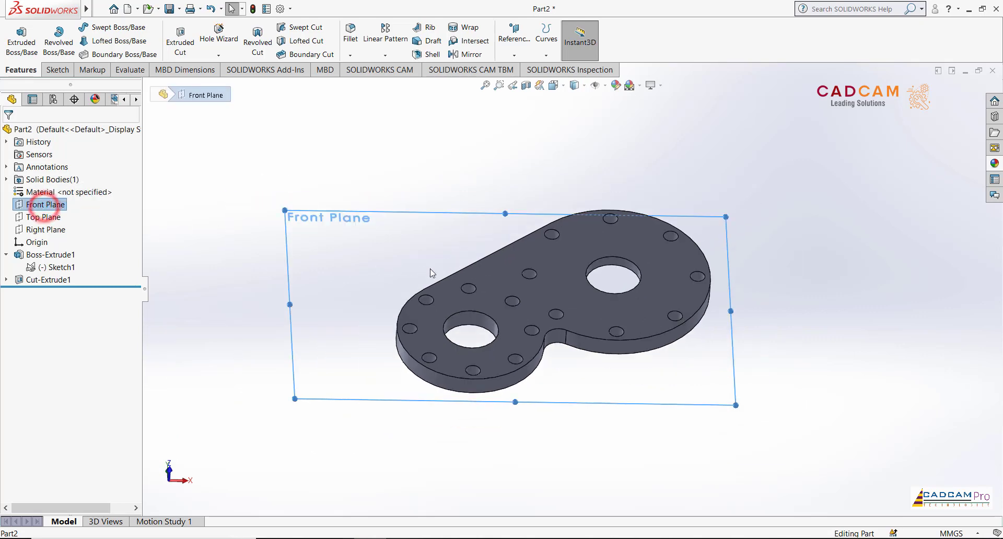
click(43, 216)
middle_drag(604, 412, 604, 365)
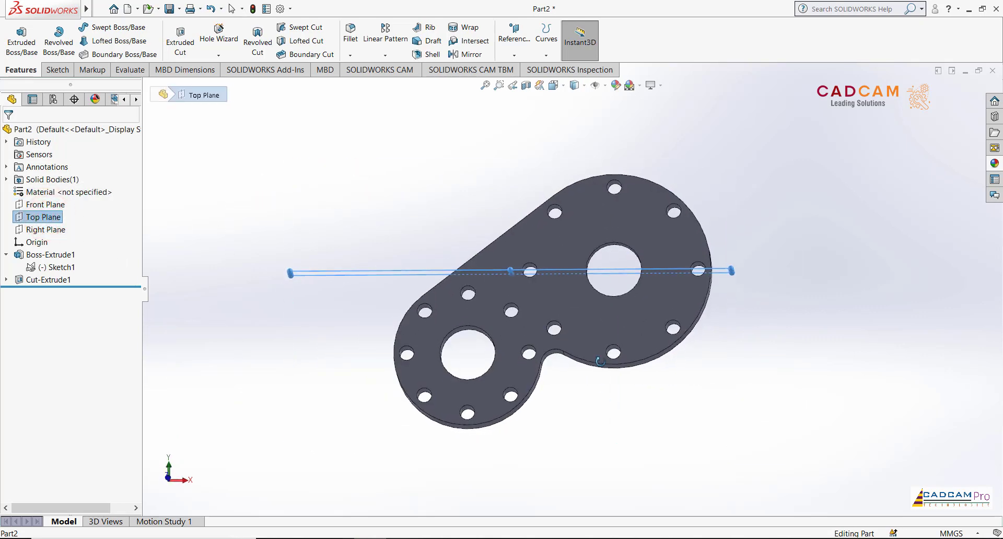
key(alt+Tab)
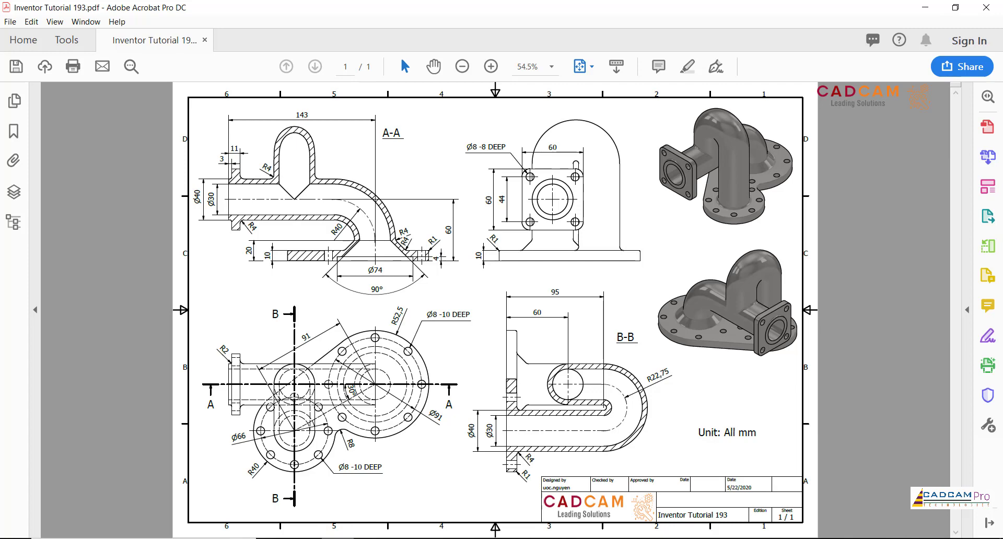
key(alt+Tab)
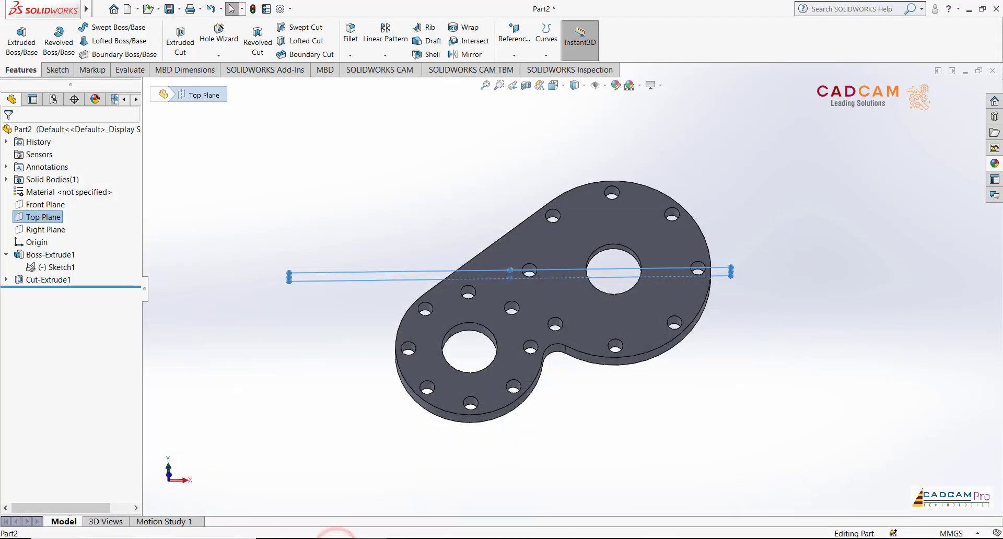
scroll(459, 206, up, 3)
mouse_move(459, 206)
middle_down()
mouse_move(467, 279)
mouse_move(463, 267)
middle_up()
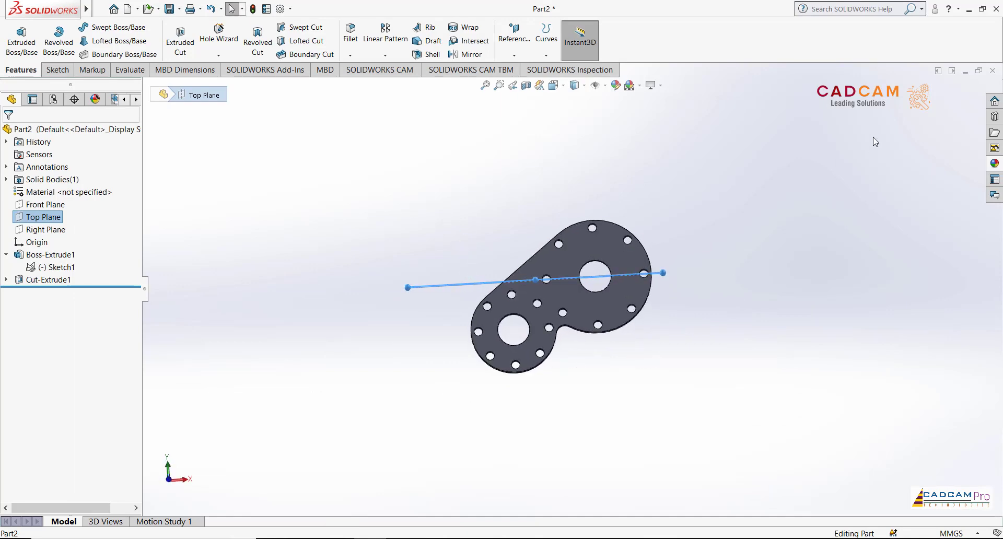
Recheck the reference drawing, tilt the plate Z-up, and start Sketch2 on the Top Plane
click(333, 537)
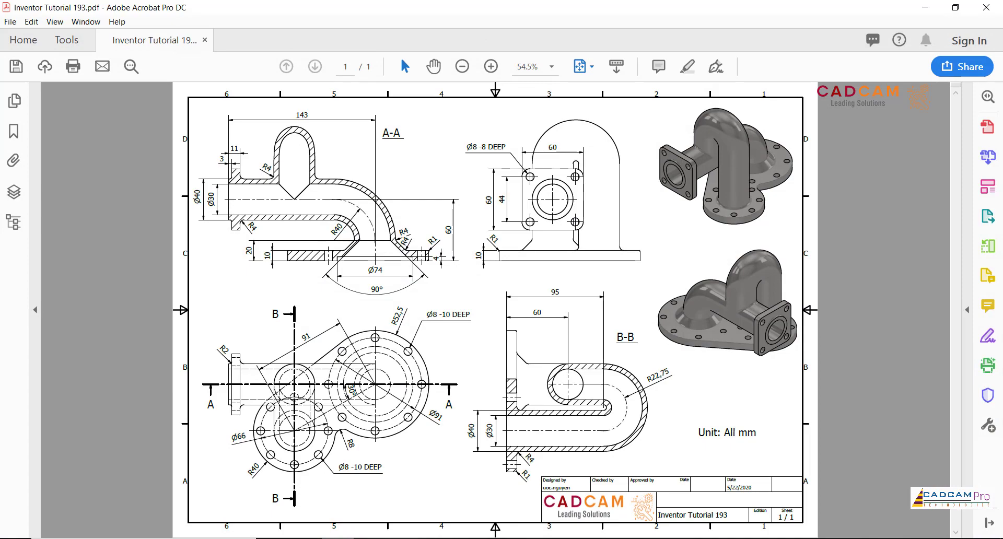
click(332, 537)
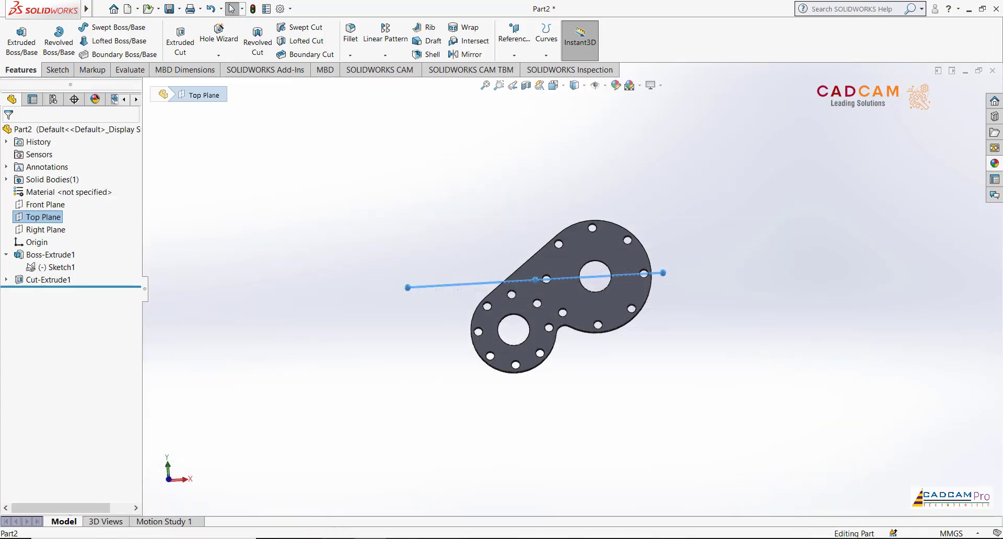
click(333, 537)
key(alt+Tab)
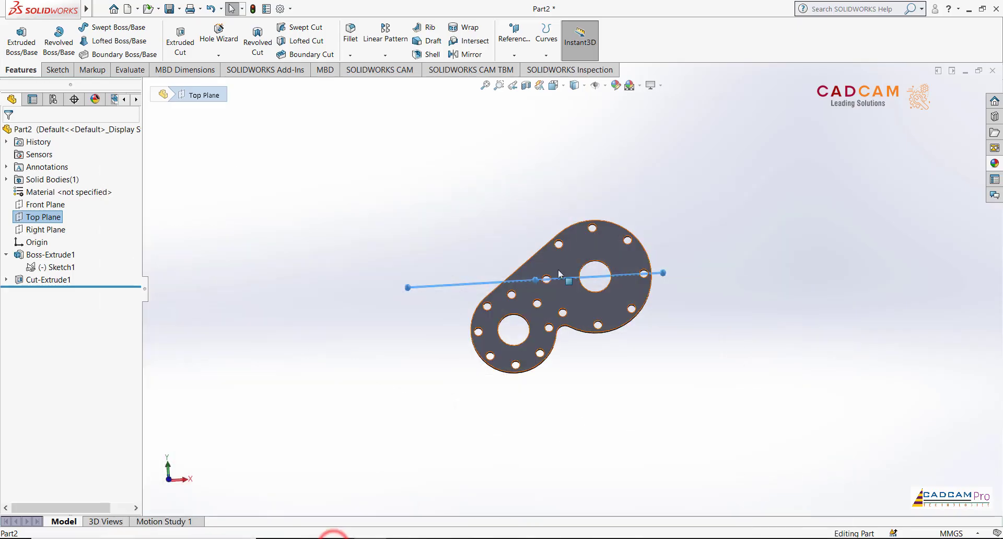
click(339, 536)
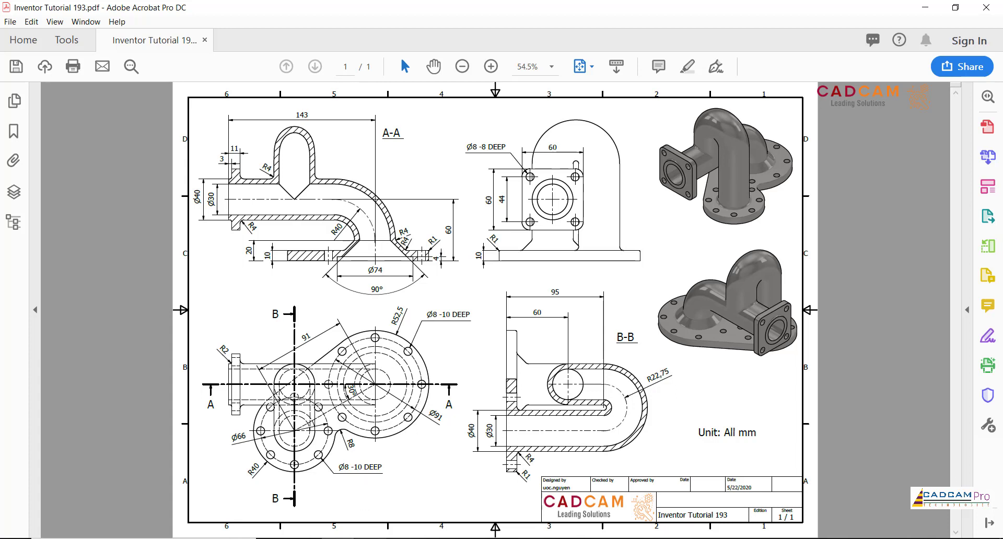
key(alt+Tab)
mouse_move(431, 222)
middle_down()
mouse_move(439, 143)
mouse_move(421, 129)
middle_up()
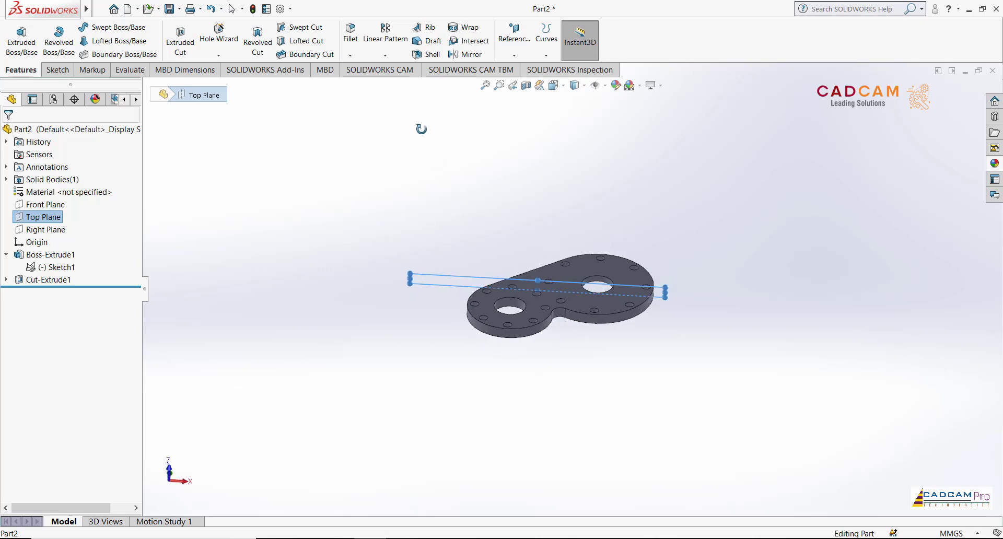
click(56, 70)
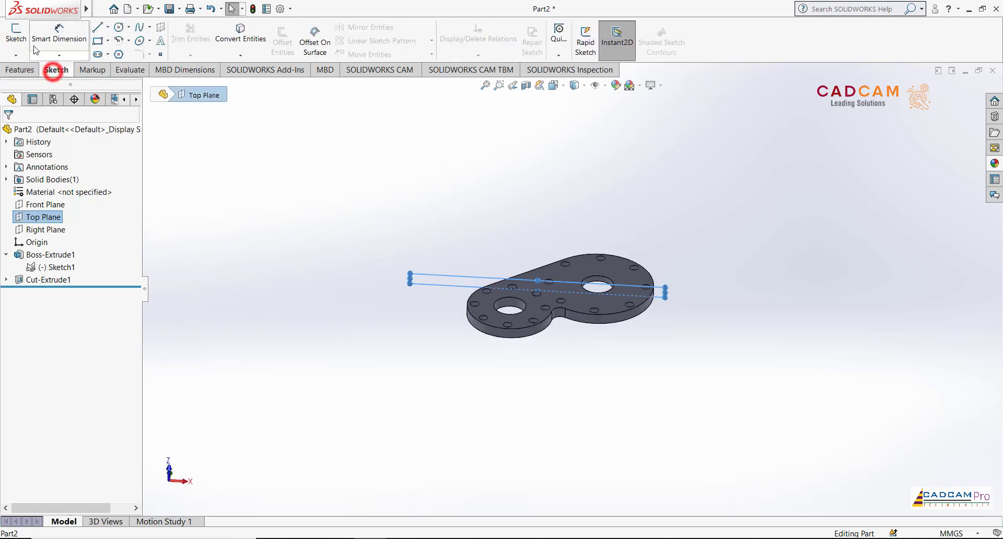
click(16, 37)
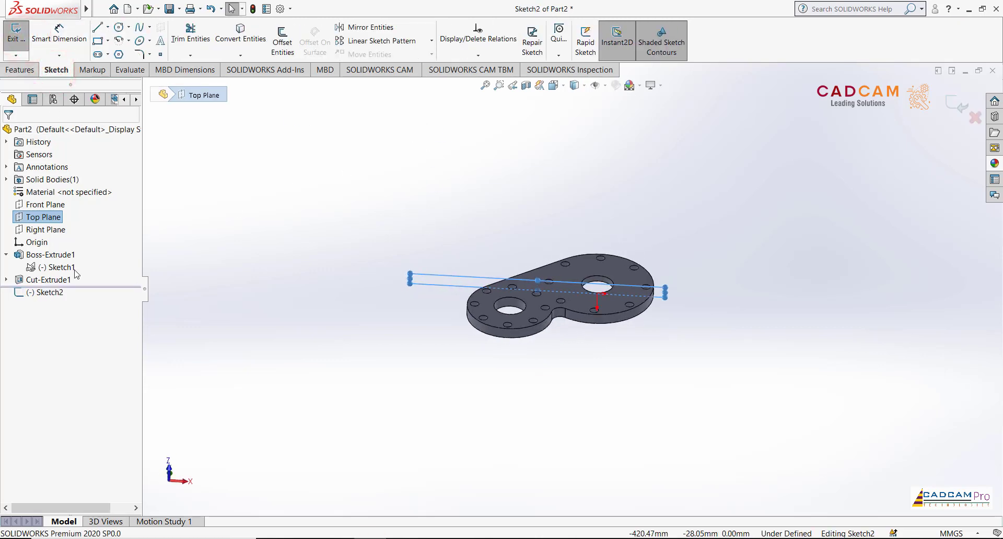
Start Sketch2 on the selected plane and orient the view to Bottom, seeing the plate edge-on
click(56, 293)
click(78, 277)
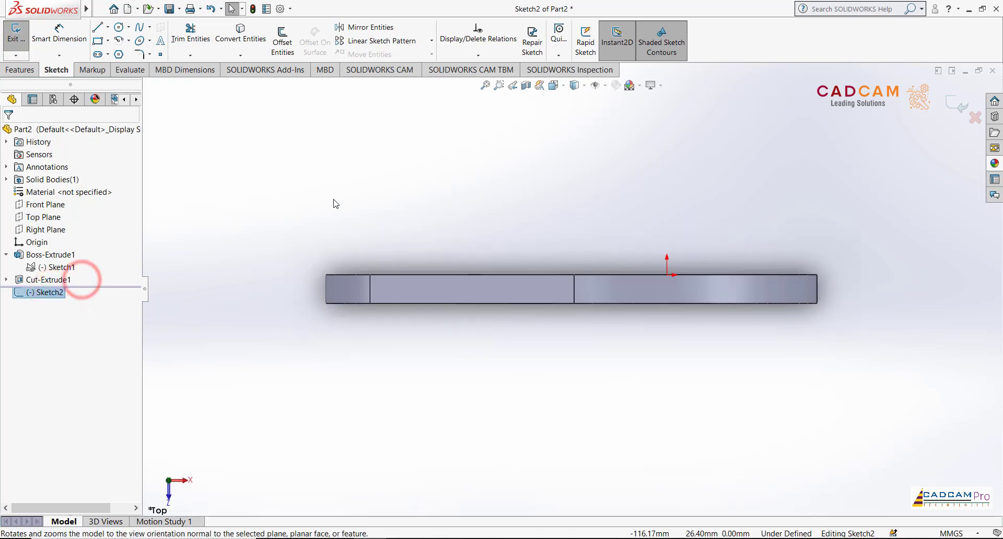
click(564, 86)
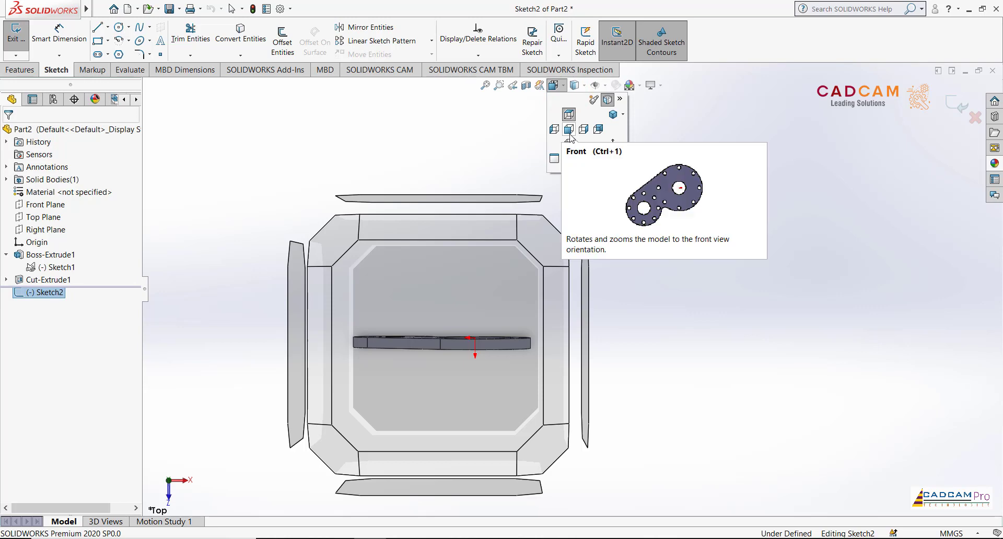
click(570, 144)
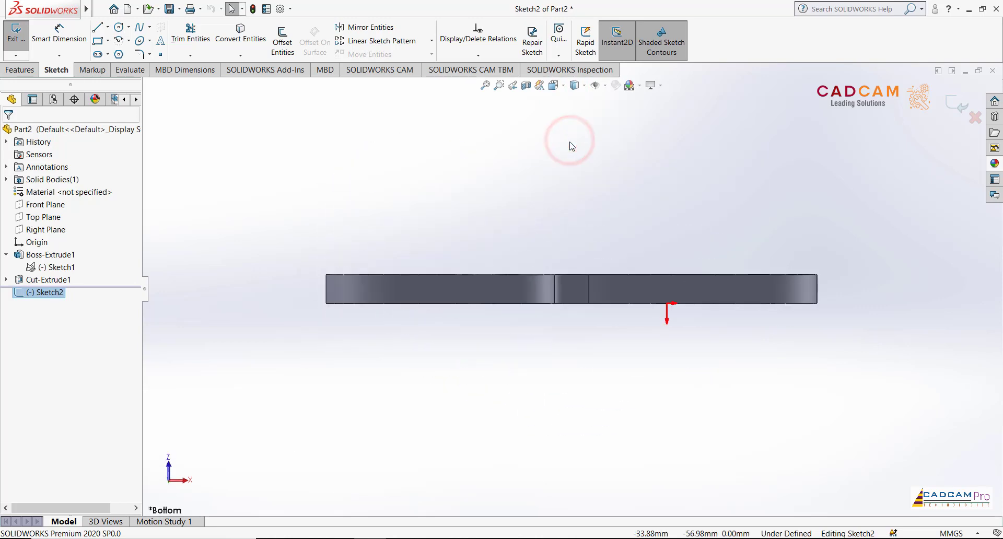
key(z)
middle_drag(602, 188, 598, 218)
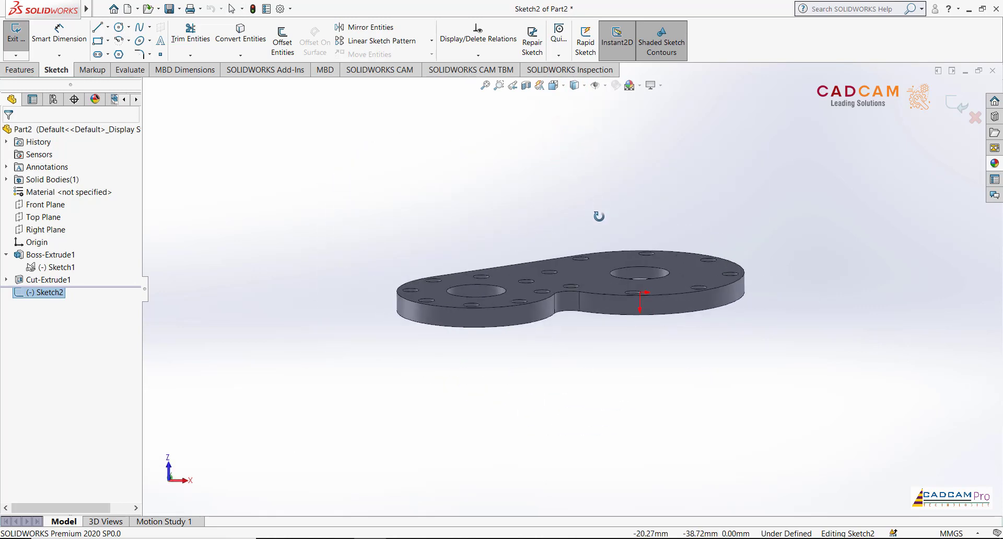
click(561, 86)
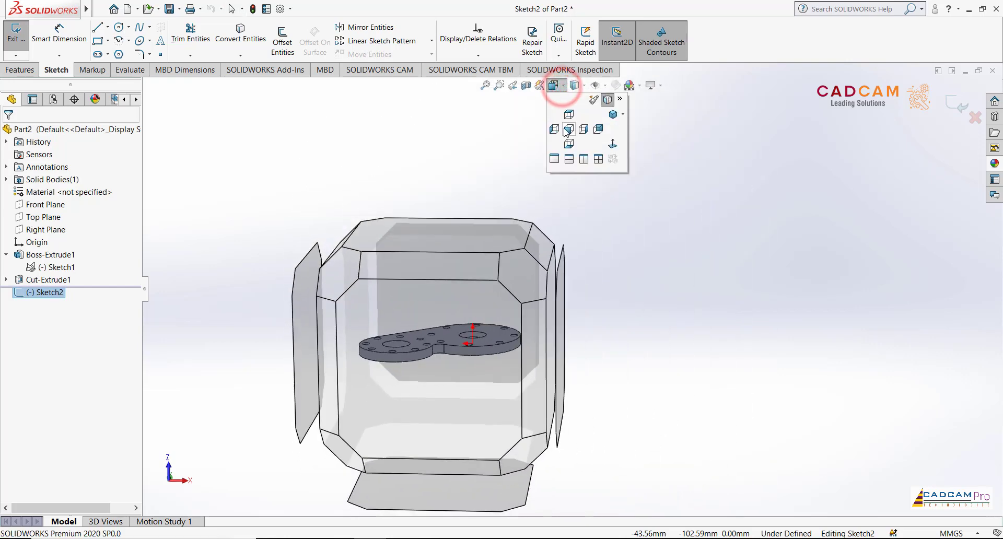
click(566, 144)
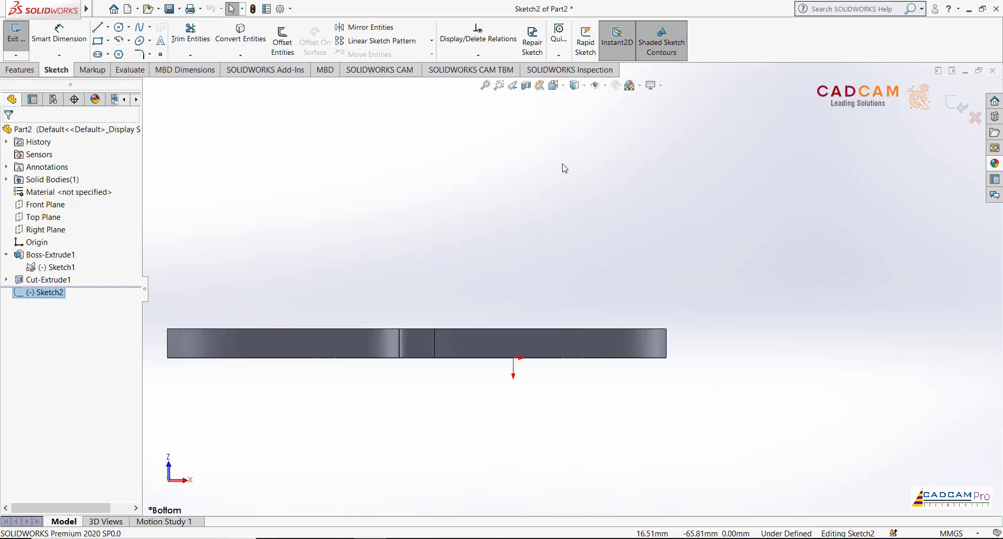
Show a section view cut along the Top Plane and zoom in on the internal recess
click(526, 85)
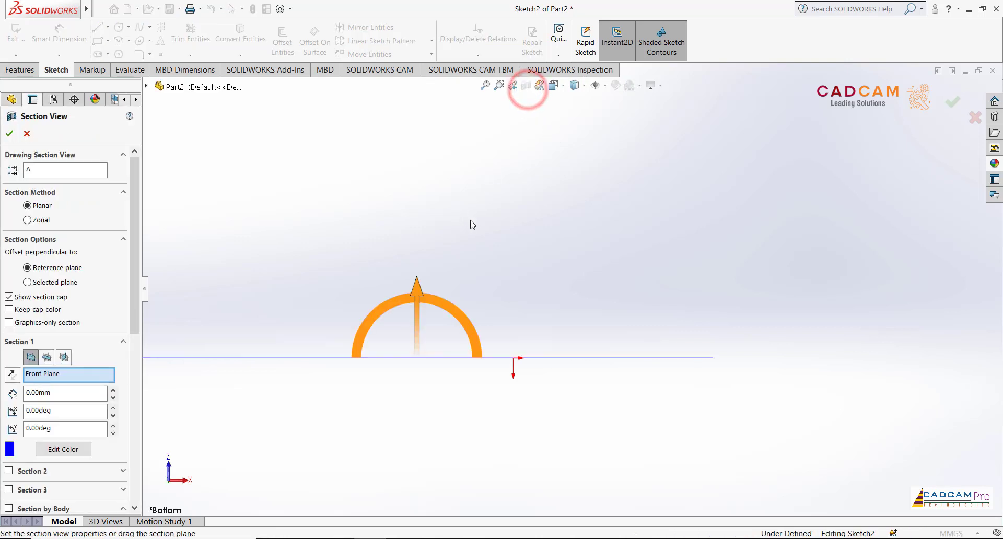
click(47, 357)
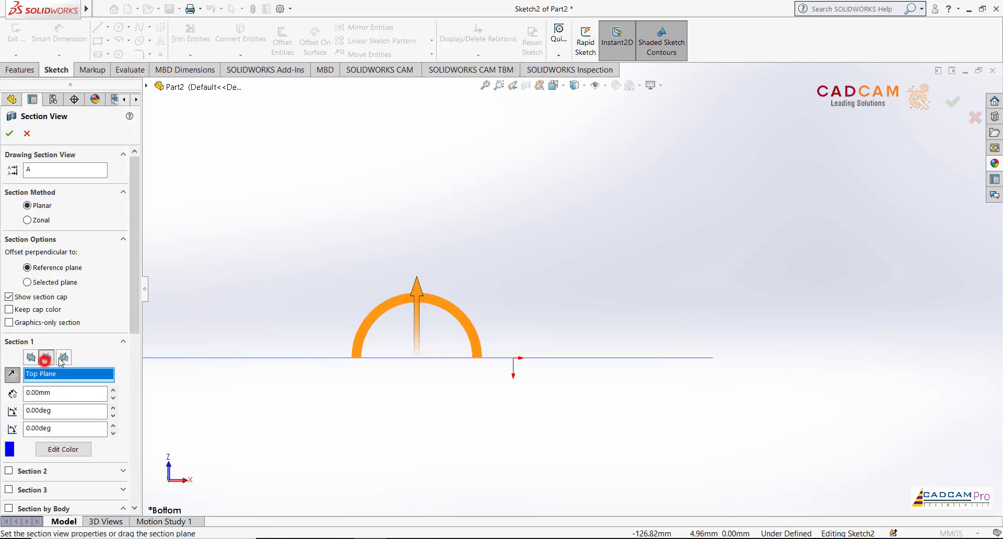
click(64, 357)
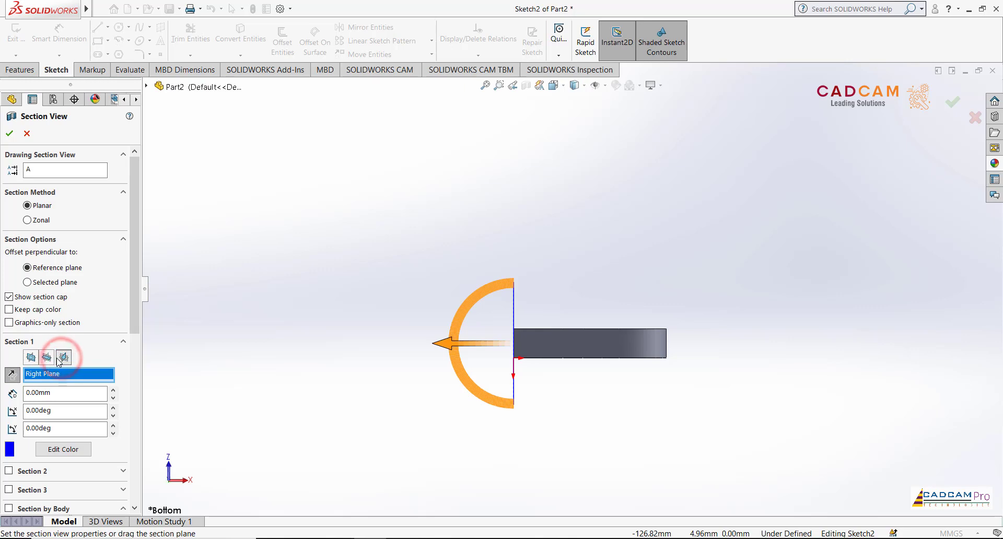
click(46, 357)
click(16, 136)
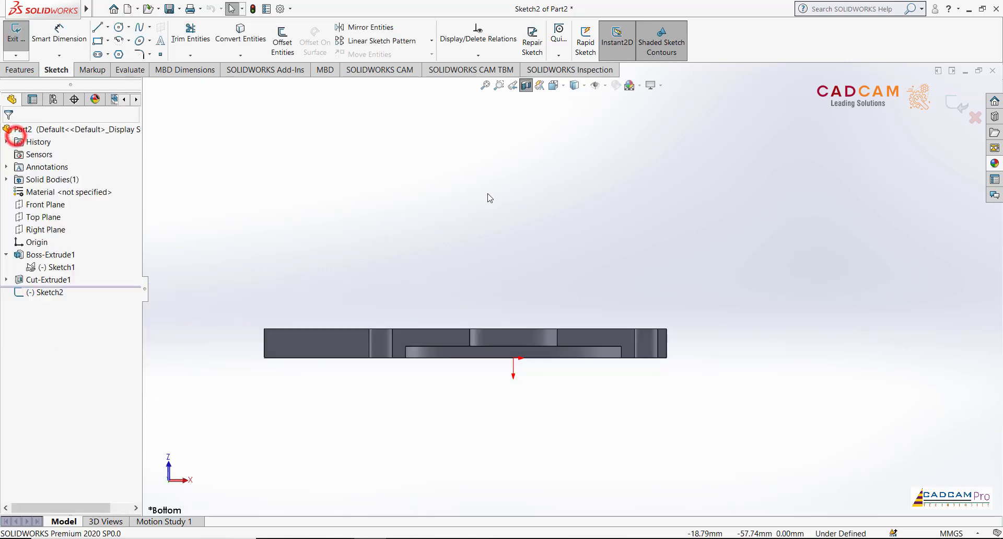
scroll(541, 313, down, 1)
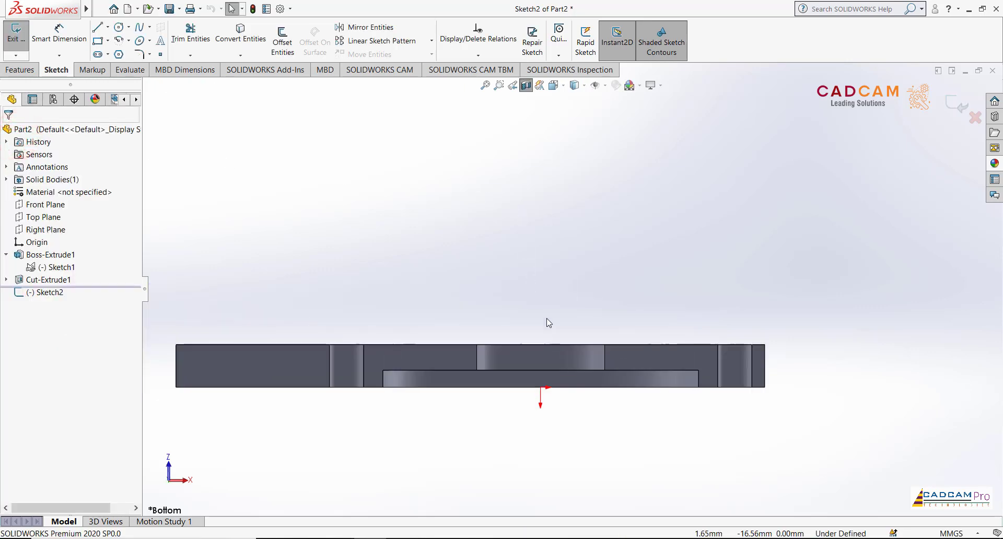
scroll(549, 322, down, 1)
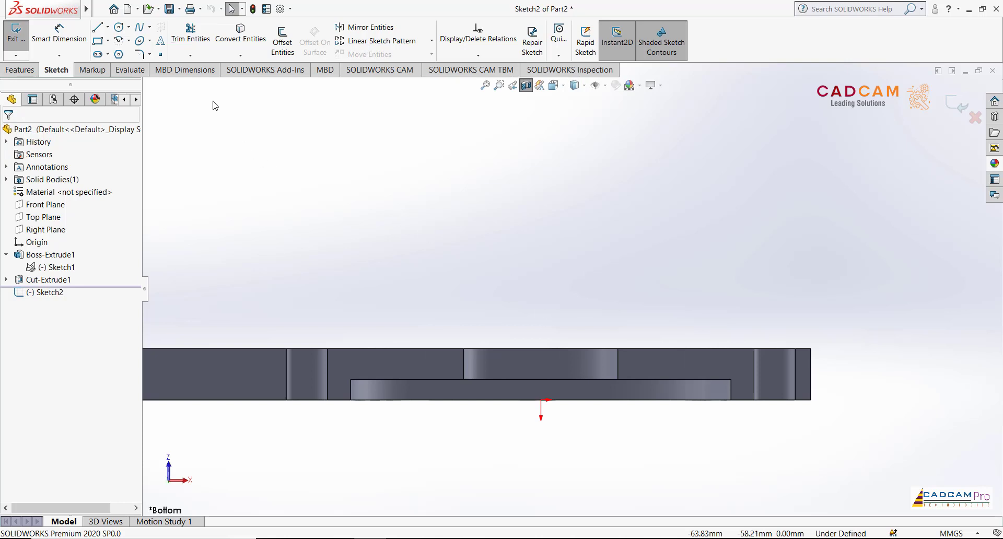
click(240, 32)
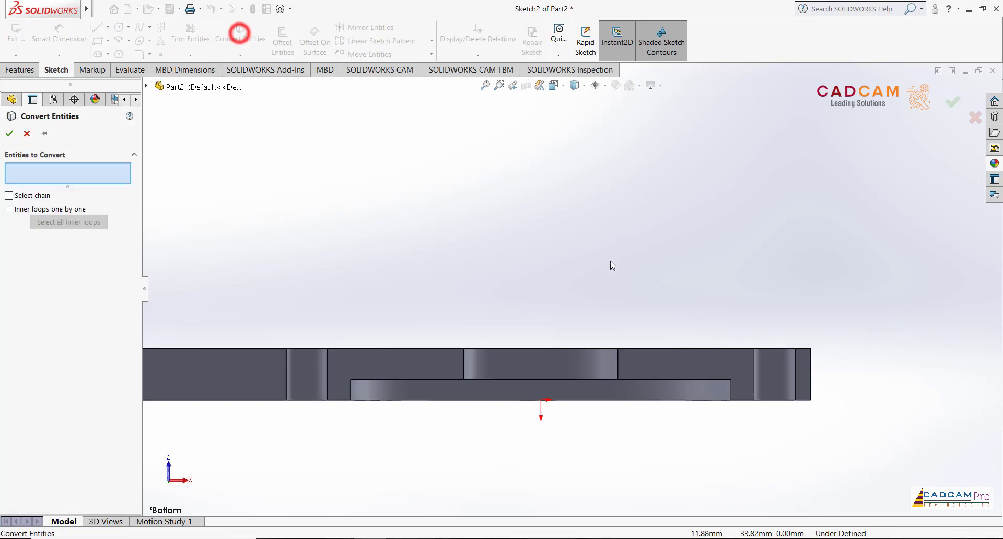
Convert the recess's 37 mm top circular edge into a Sketch2 entity
click(668, 380)
scroll(444, 254, up, 1)
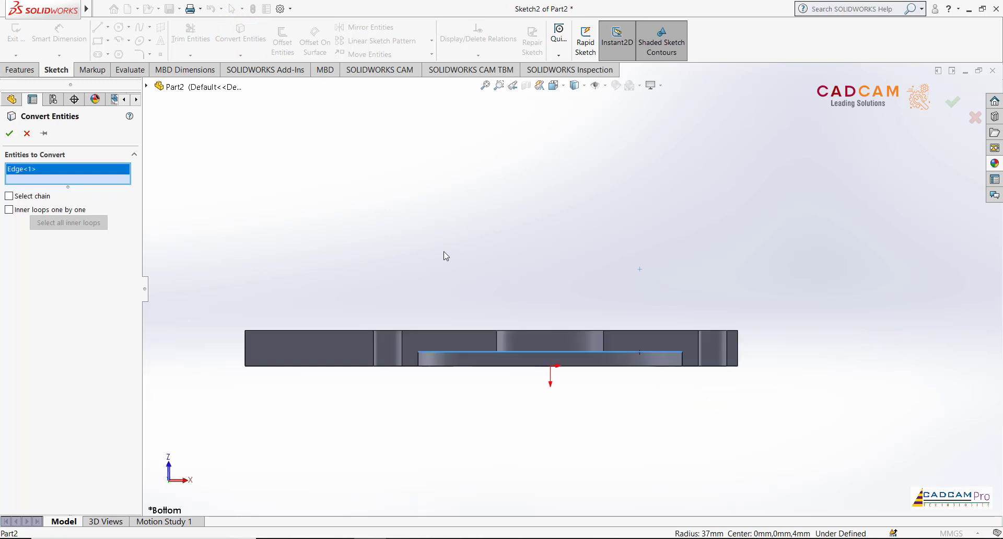
scroll(565, 283, down, 1)
scroll(568, 282, down, 2)
scroll(570, 283, down, 1)
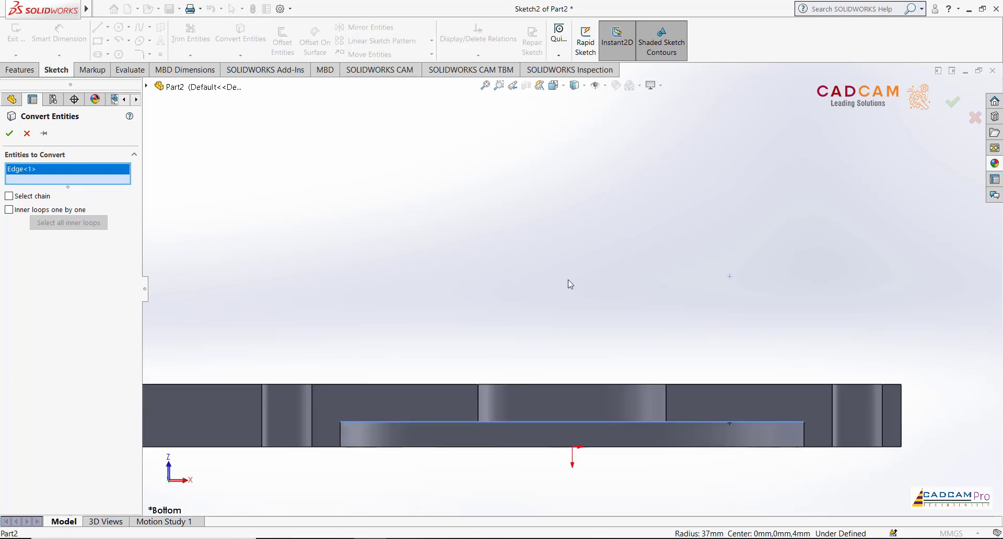
click(10, 133)
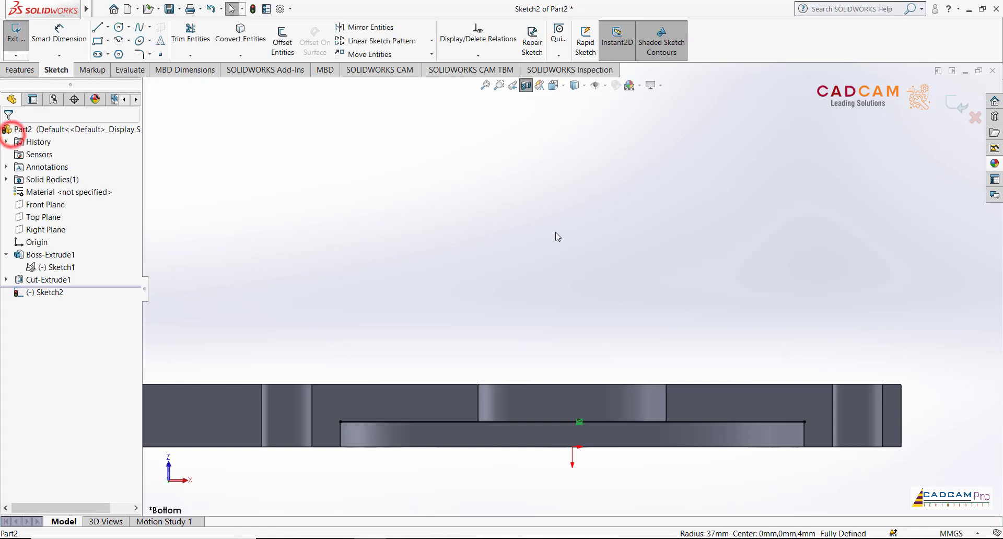
scroll(575, 250, up, 1)
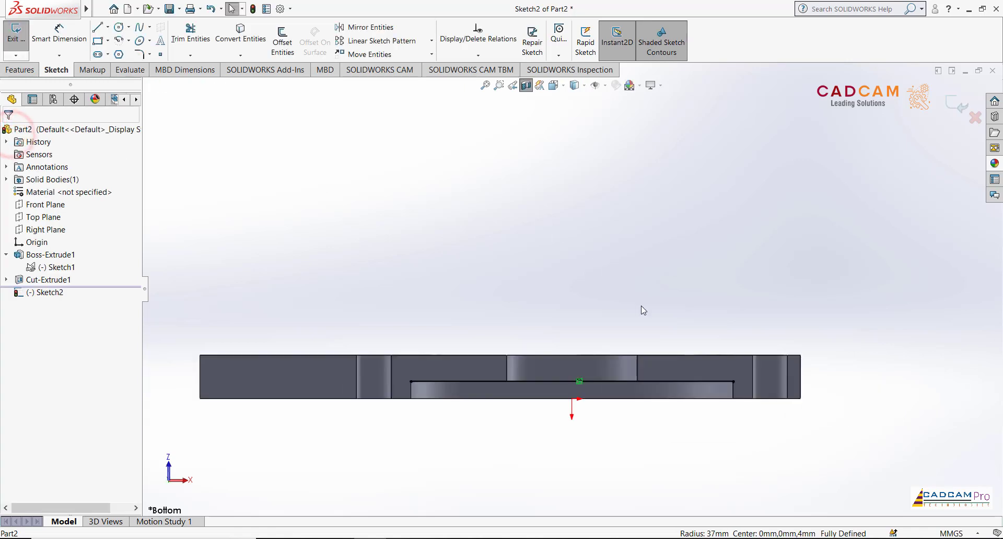
Draw a vertical line rising from the origin
click(95, 30)
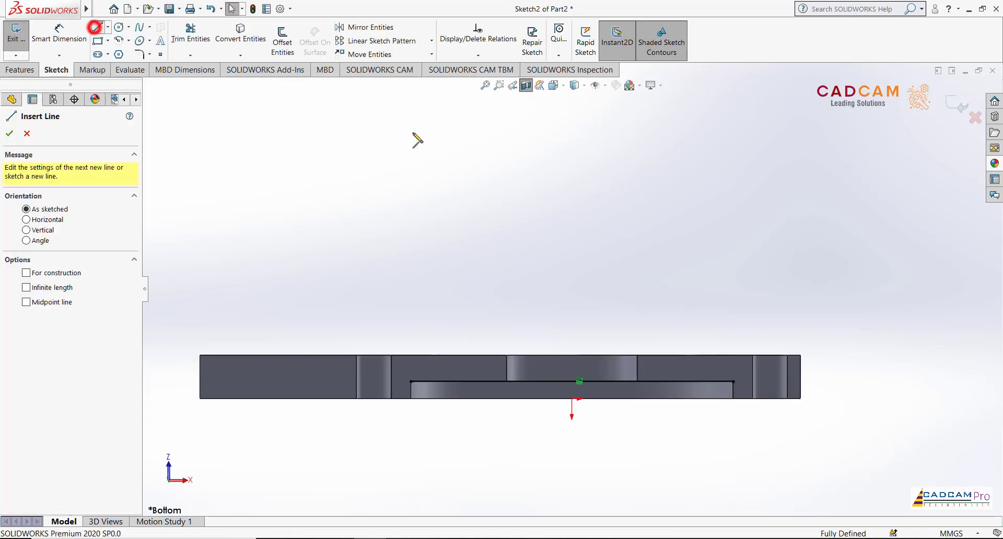
click(571, 398)
click(572, 186)
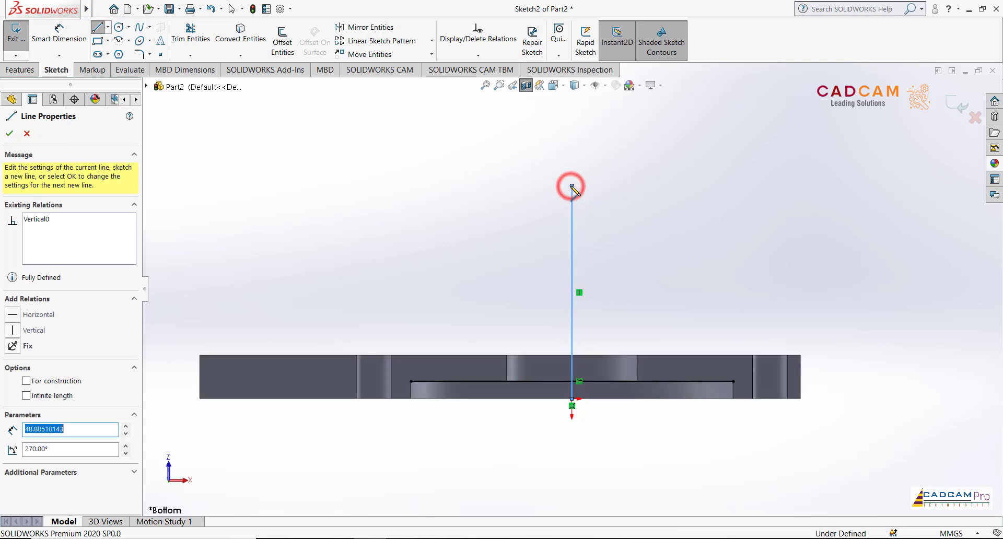
key(Escape)
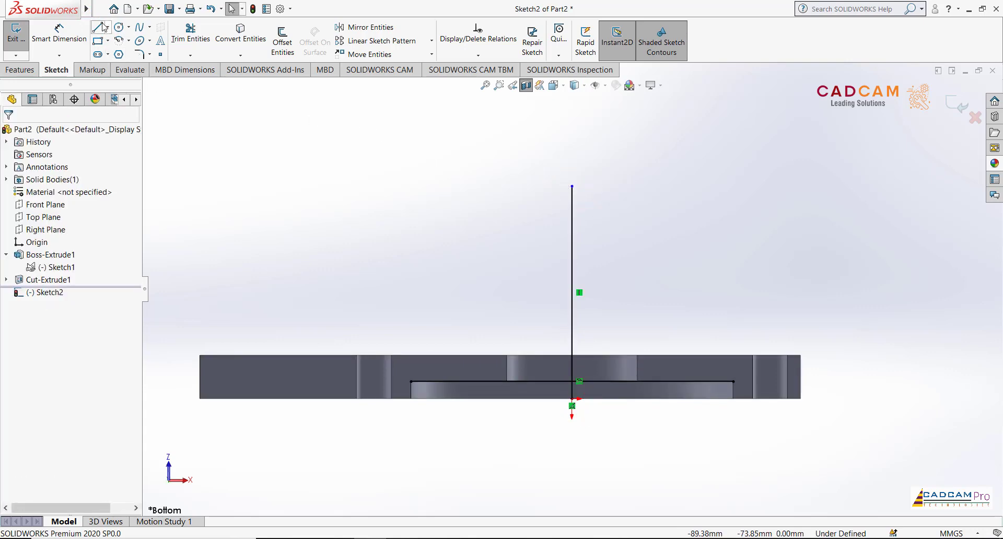
Draw a slanted line from above the plate down to the converted edge
click(97, 26)
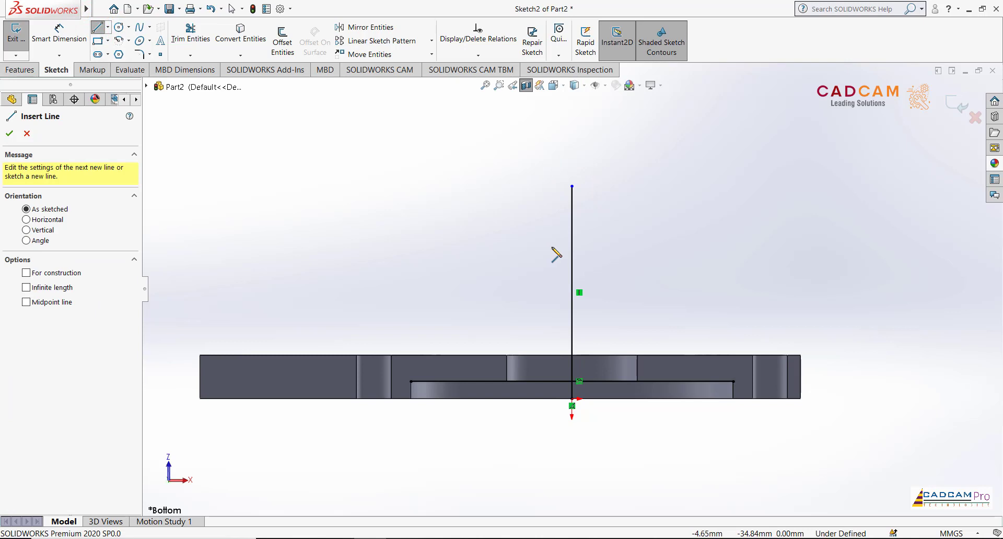
click(522, 254)
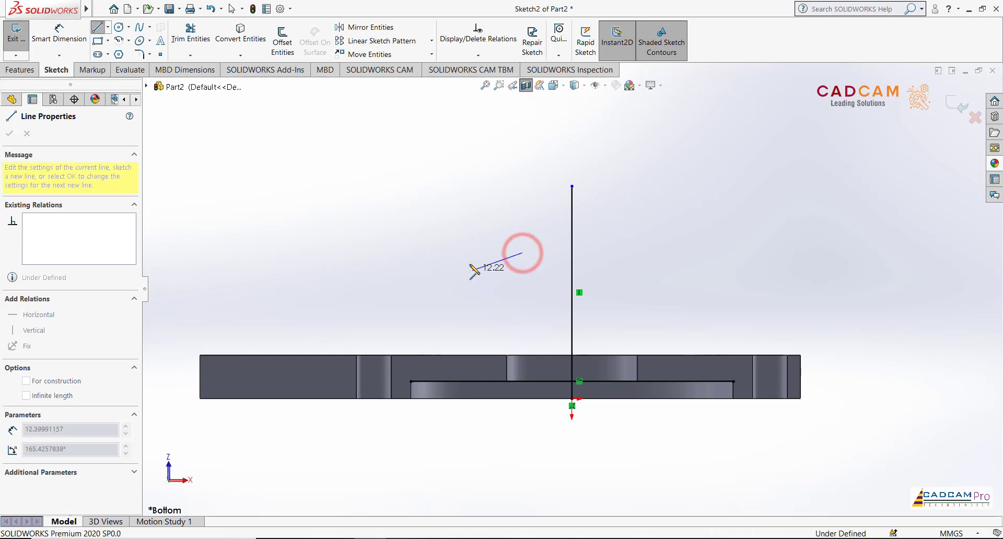
click(484, 381)
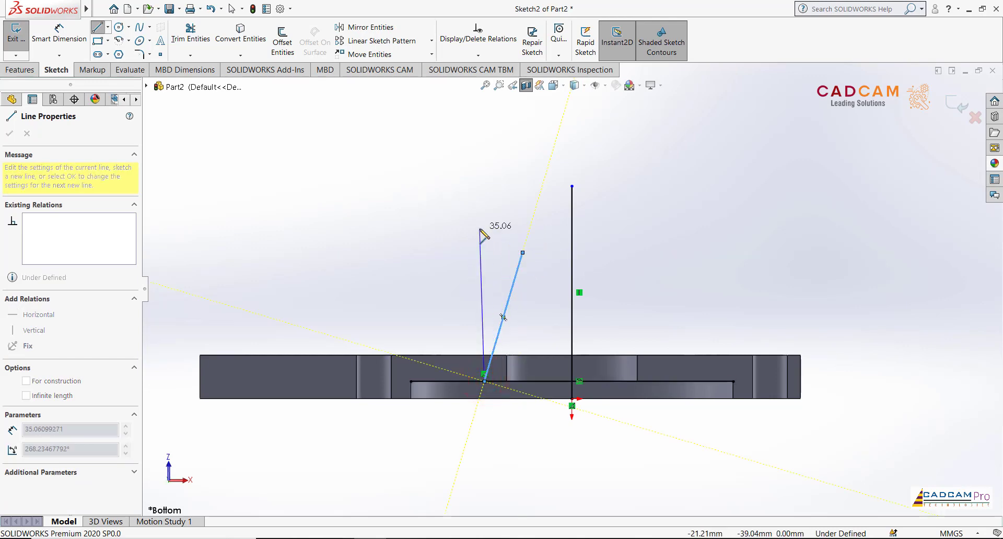
key(Escape)
Add a short horizontal top segment and a second slanted line down to the converted edge
click(96, 27)
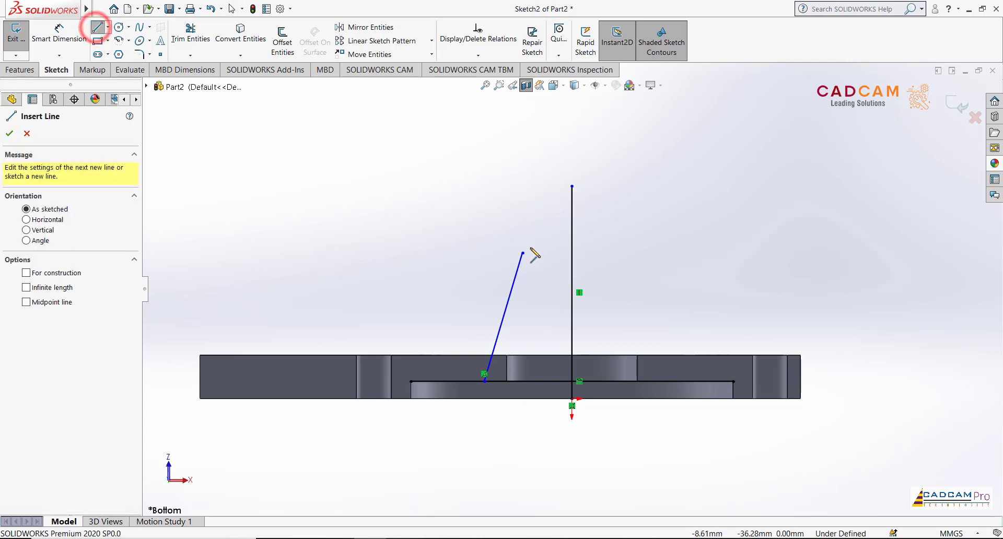
click(523, 253)
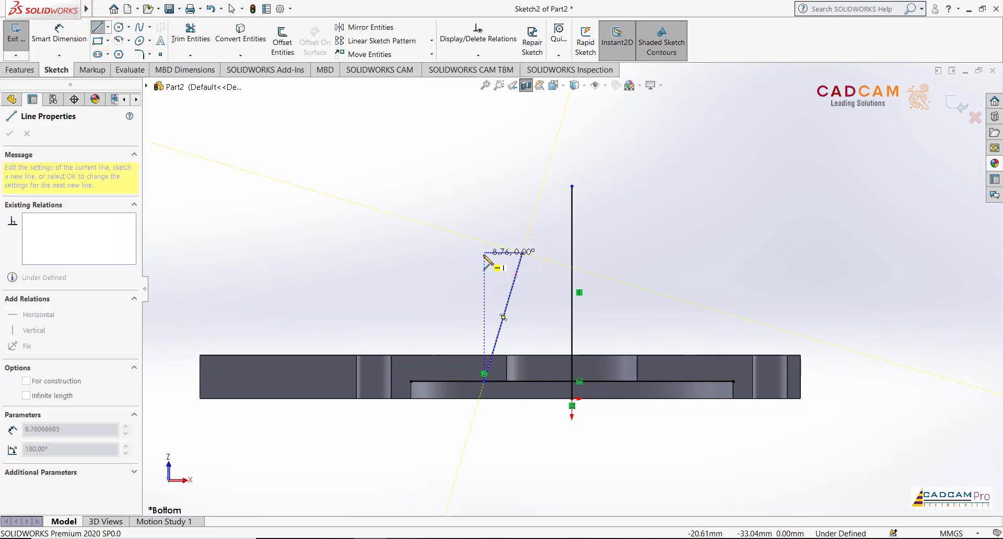
click(485, 253)
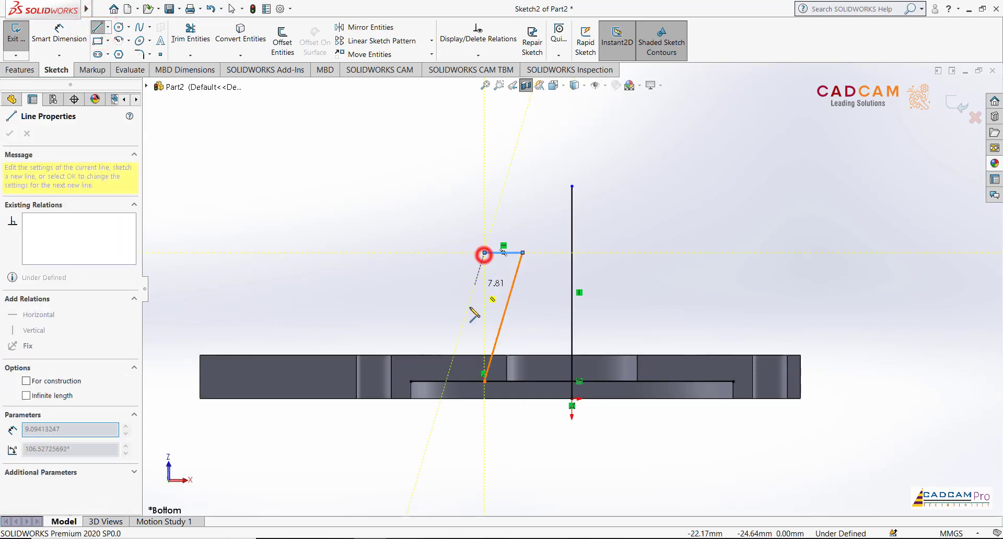
click(447, 382)
key(Escape)
scroll(555, 294, down, 1)
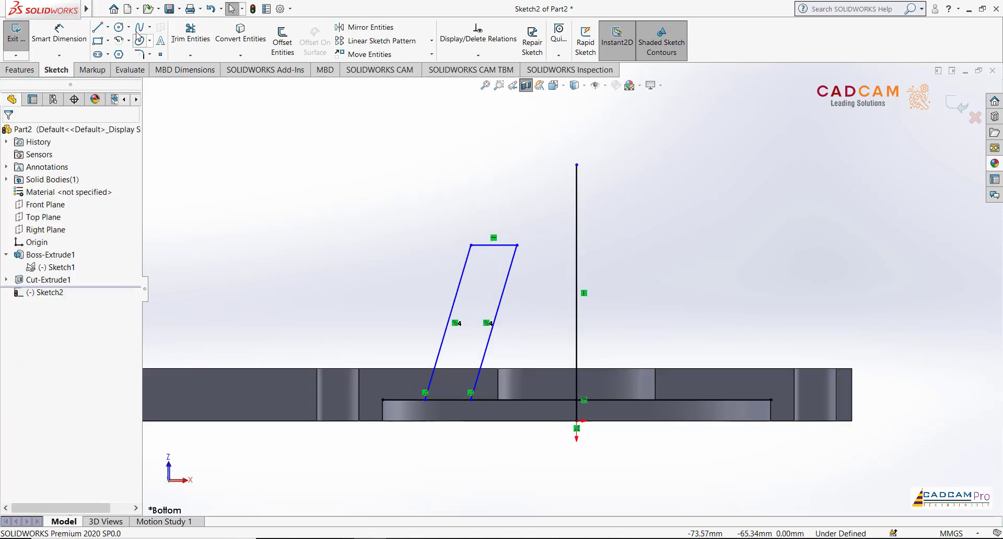
click(59, 32)
scroll(603, 225, up, 1)
scroll(608, 230, down, 1)
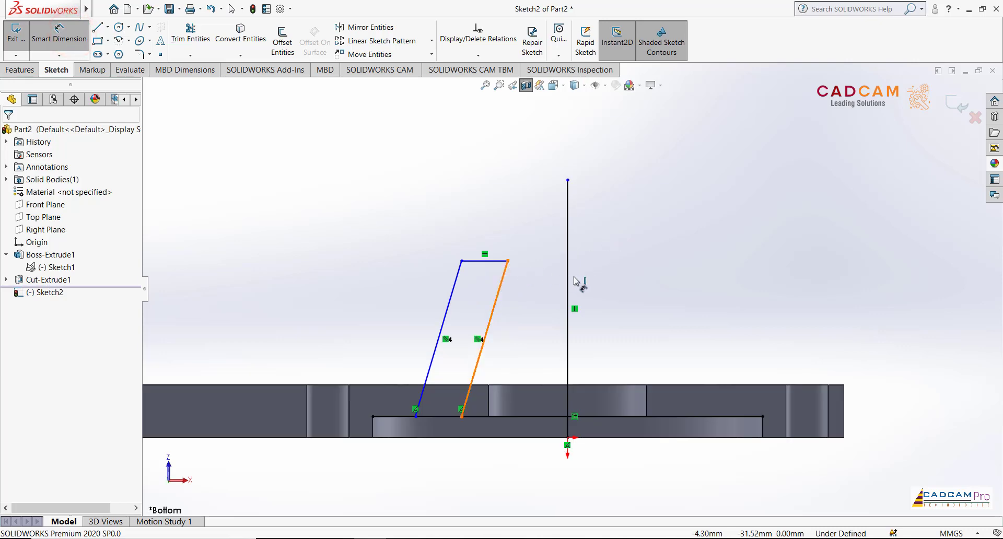
Dimension the slanted profile's top-right corner 15 mm from the vertical line
key(Escape)
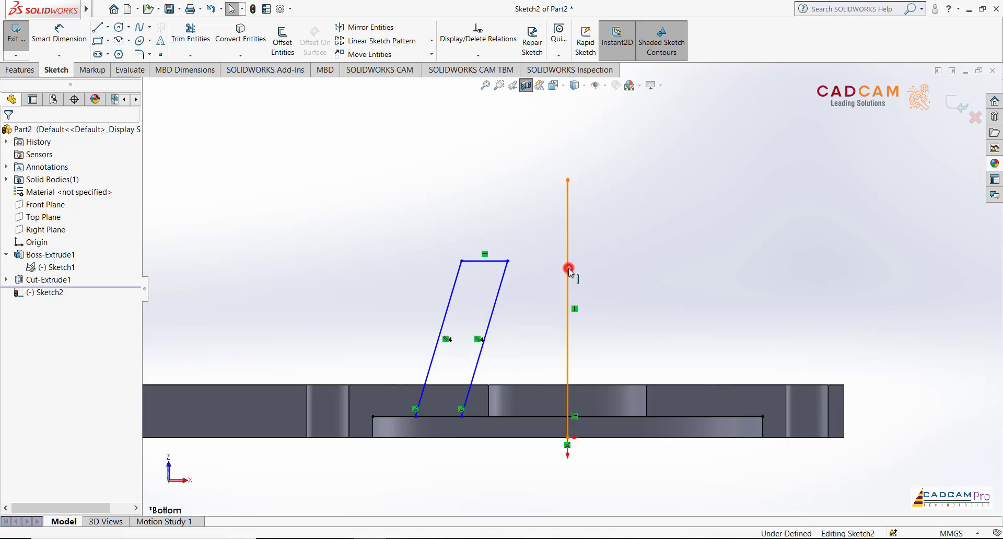
click(568, 268)
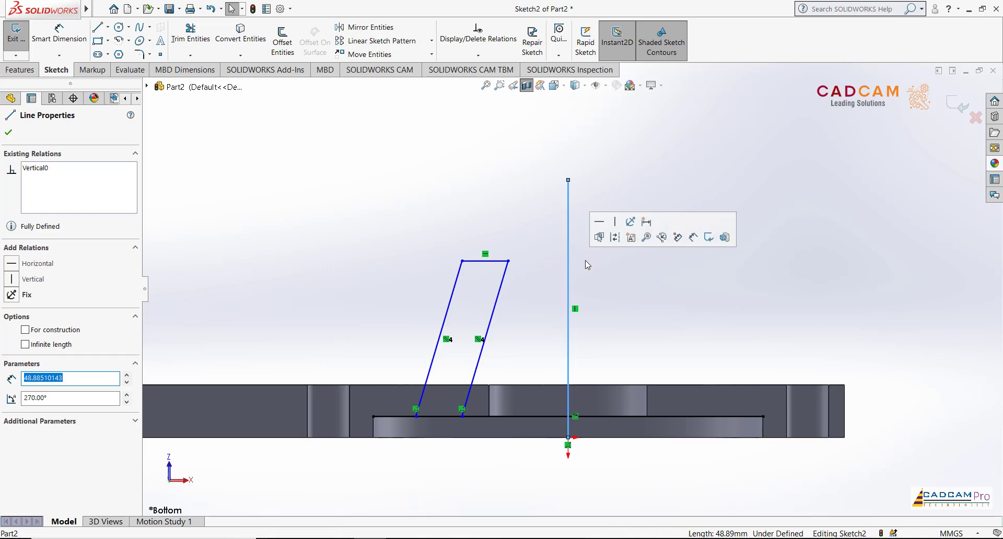
click(610, 268)
click(64, 34)
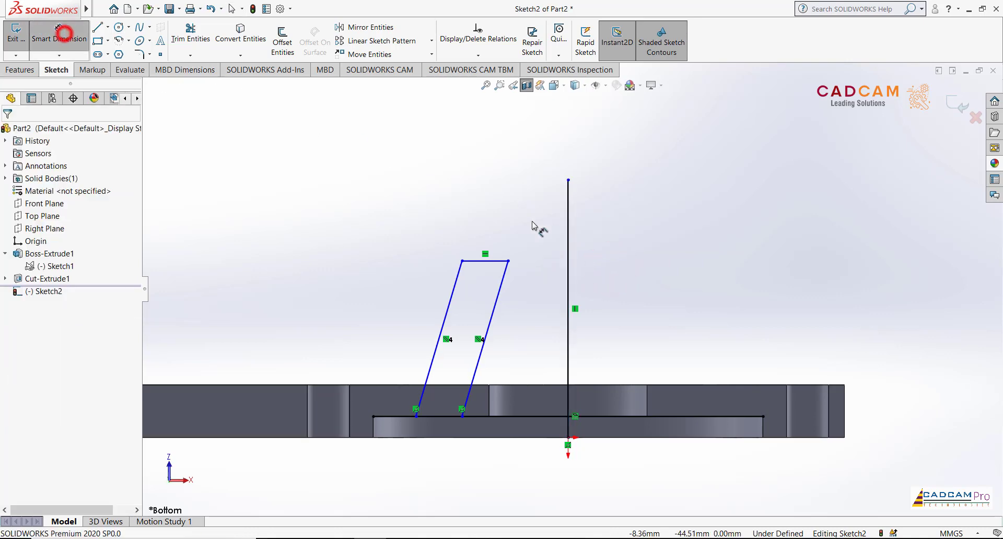
click(508, 260)
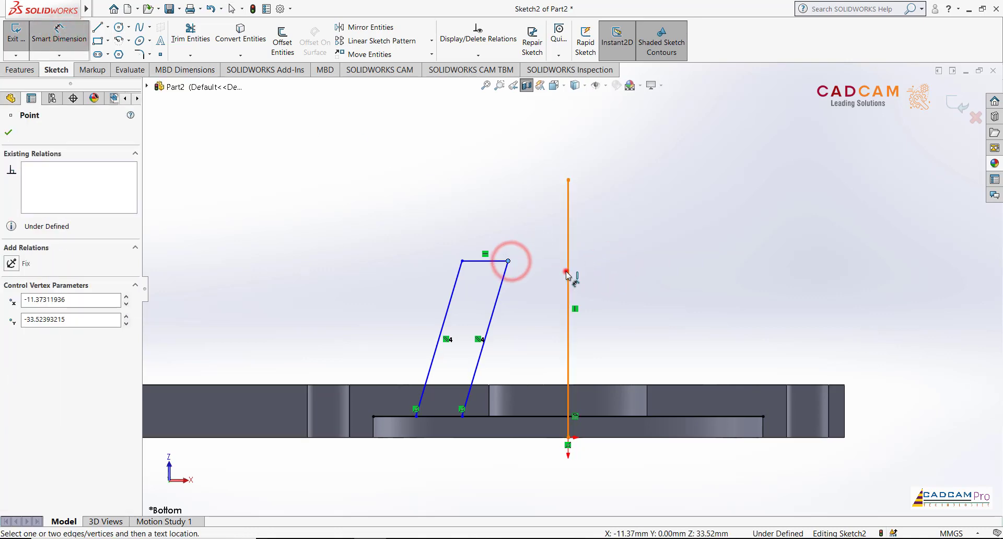
click(567, 276)
click(535, 153)
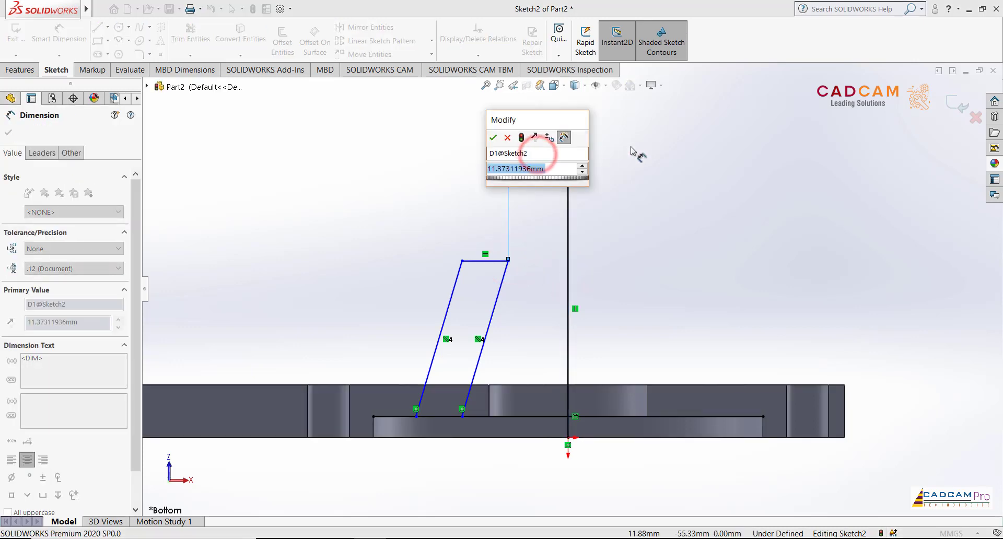
text(15)
key(Return)
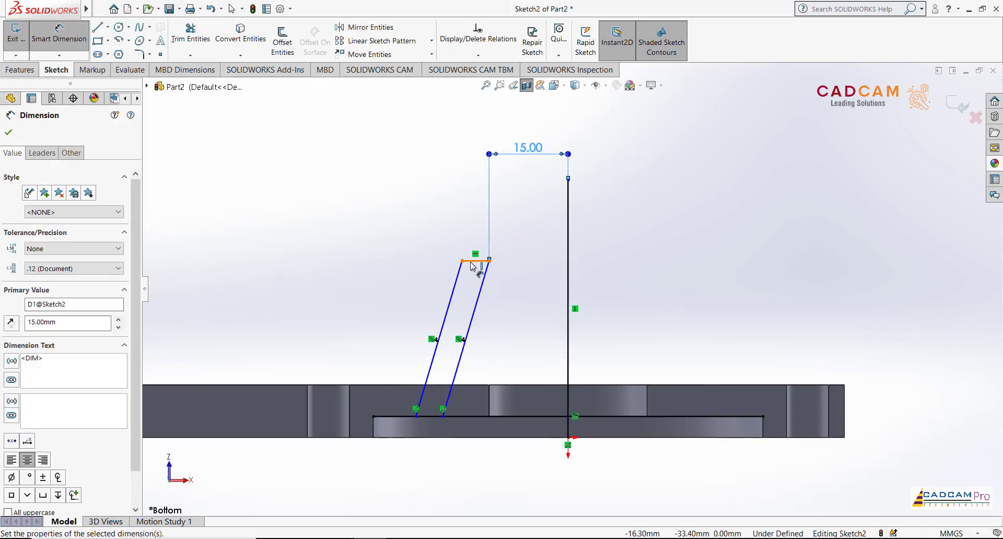
Dimension the slot's top-left corner 20 mm from the vertical line
click(461, 260)
click(566, 263)
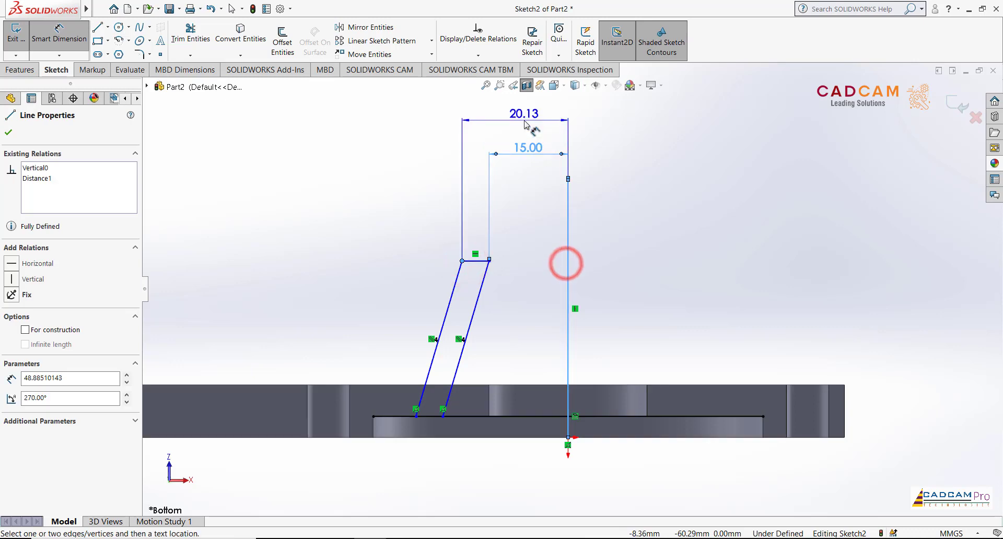
click(525, 118)
text(20)
key(Return)
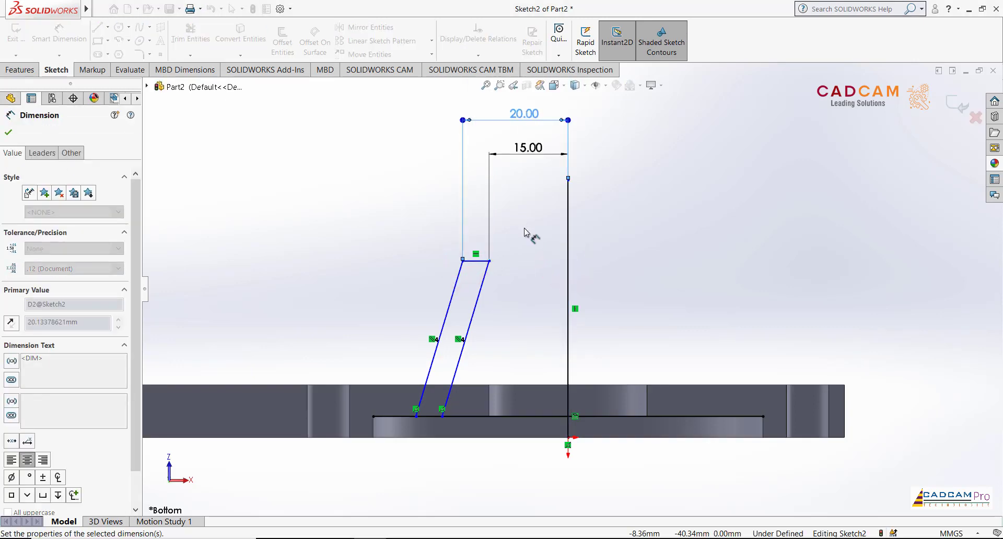
click(524, 232)
key(f)
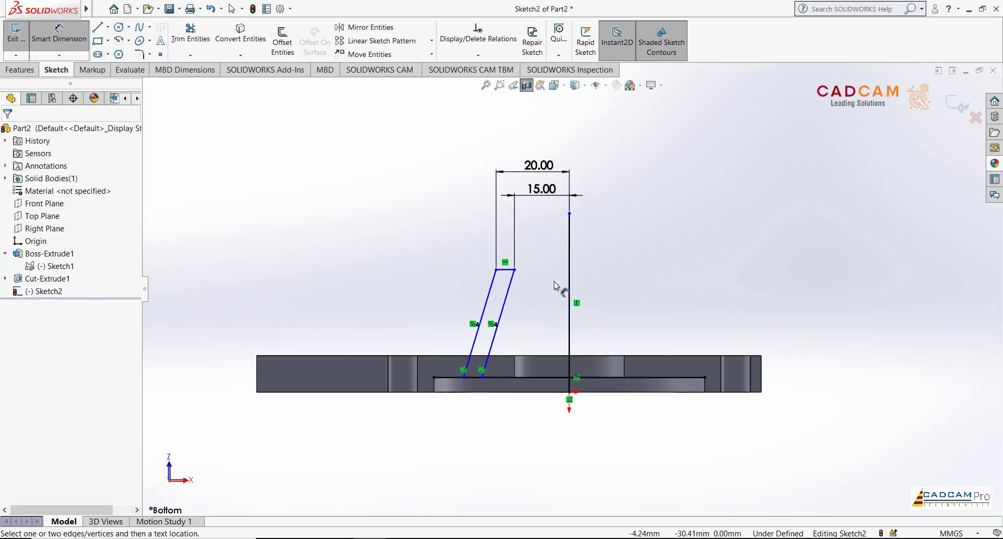
scroll(555, 285, down, 2)
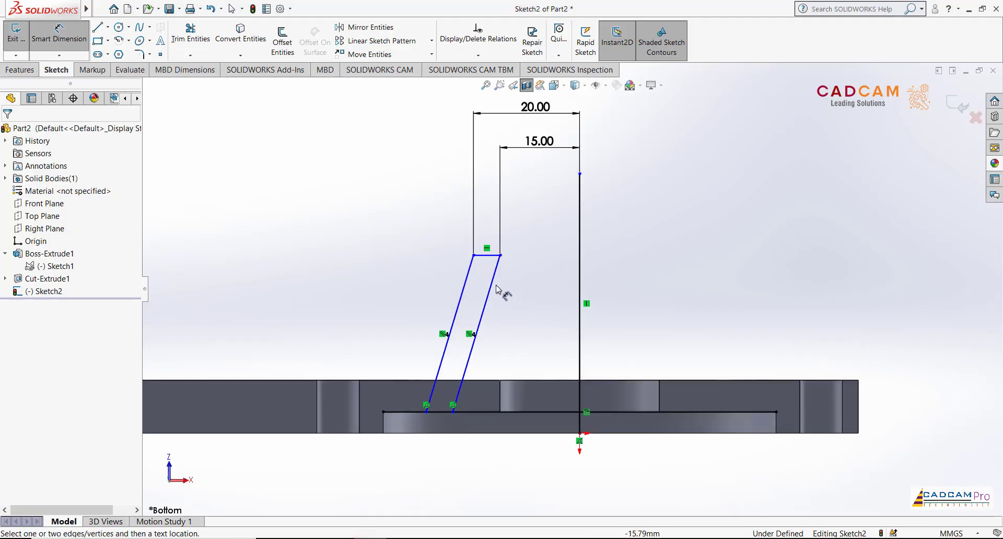
Set a 45° angle between the right slanted line and the vertical line, repositioning its label
click(492, 284)
click(577, 342)
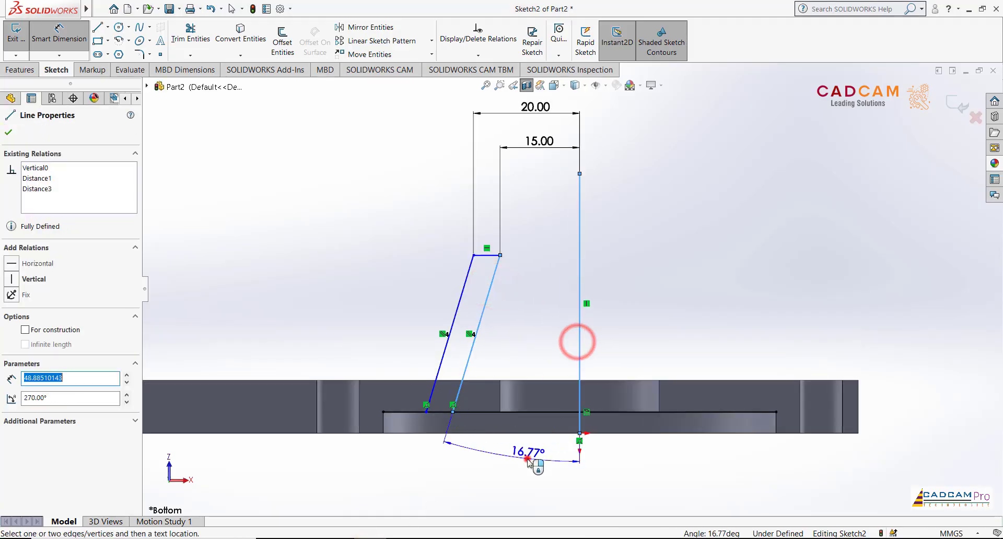
click(528, 459)
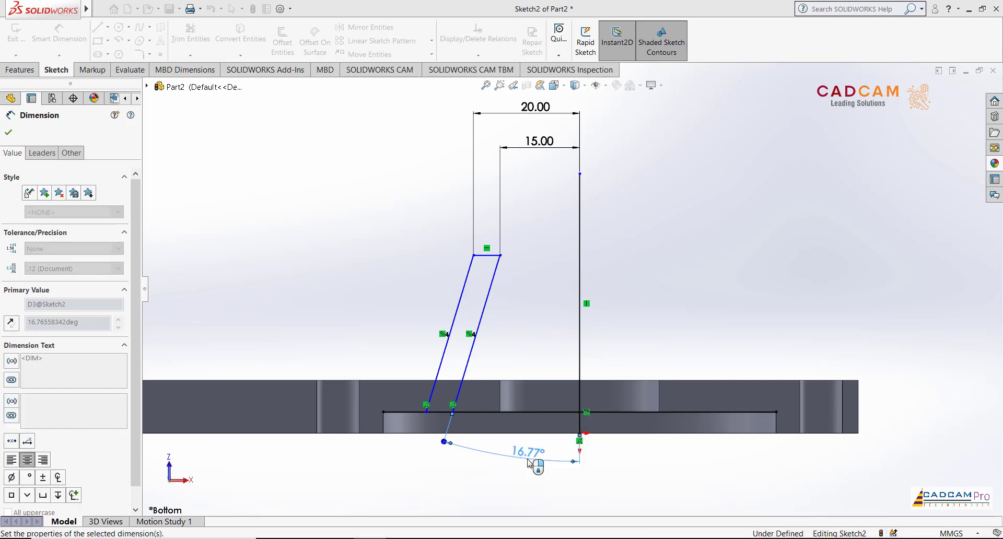
text(45)
key(Return)
scroll(506, 328, up, 2)
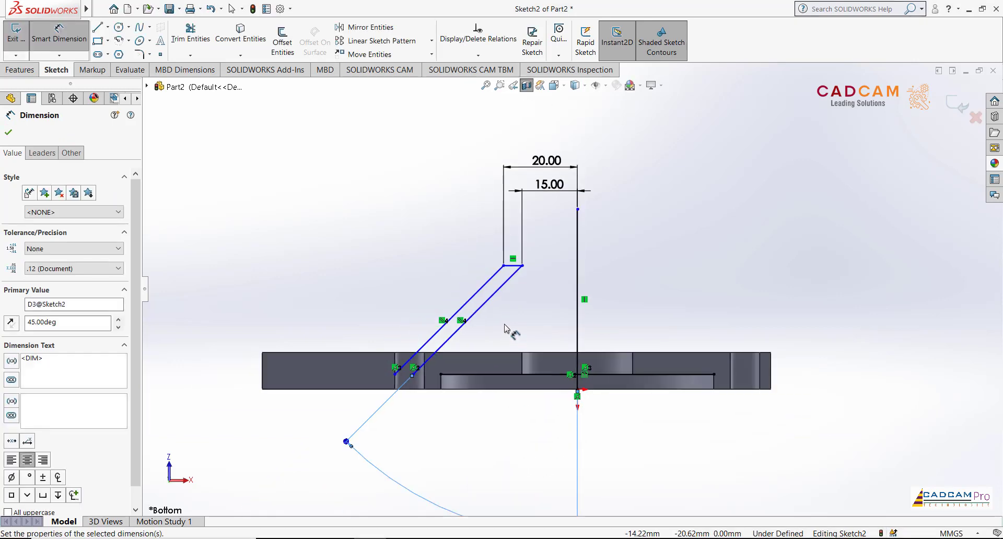
scroll(523, 366, up, 2)
scroll(559, 403, down, 2)
key(Escape)
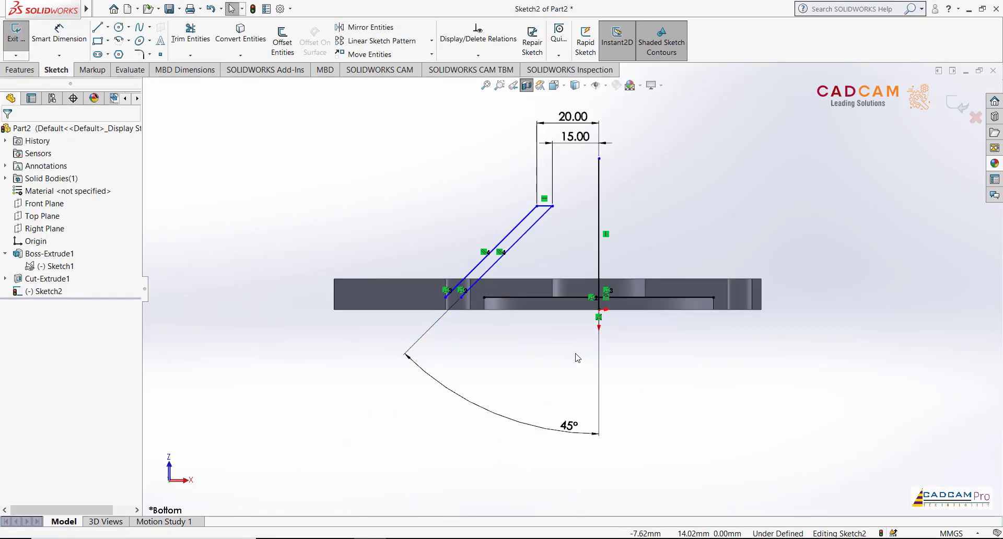
drag(567, 437, 563, 216)
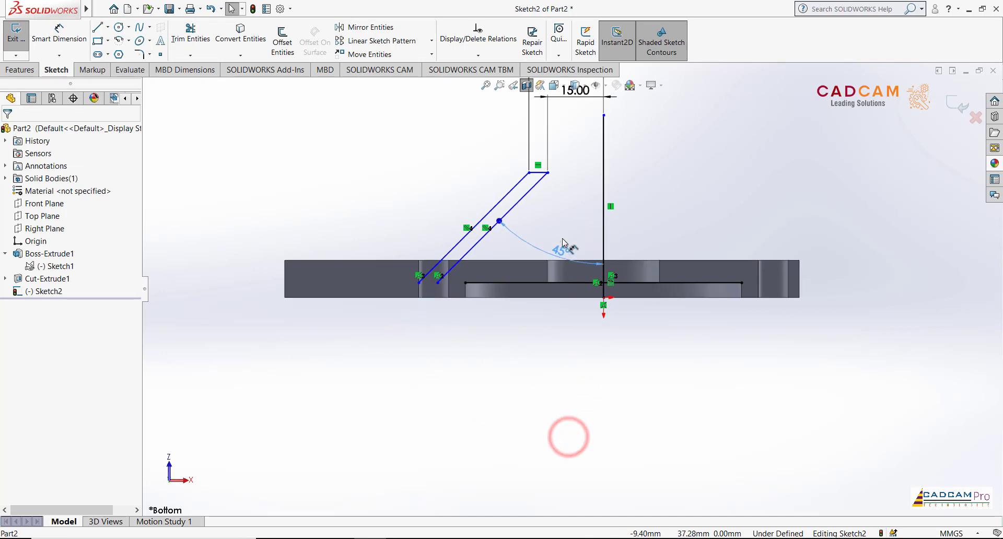
Drag the slanted slot's lower end down onto the boss's top line
scroll(563, 235, up, 2)
scroll(611, 158, down, 2)
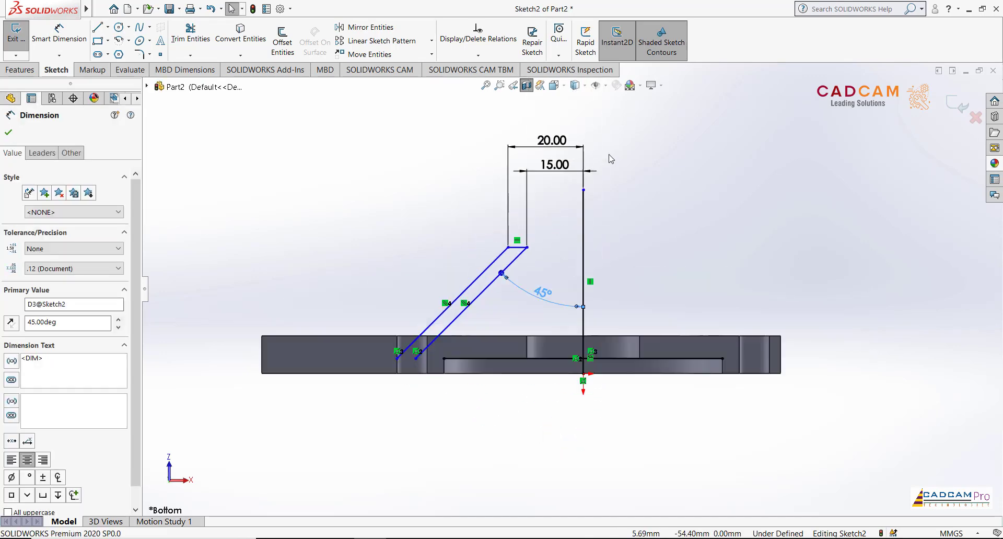
click(633, 233)
scroll(634, 230, down, 2)
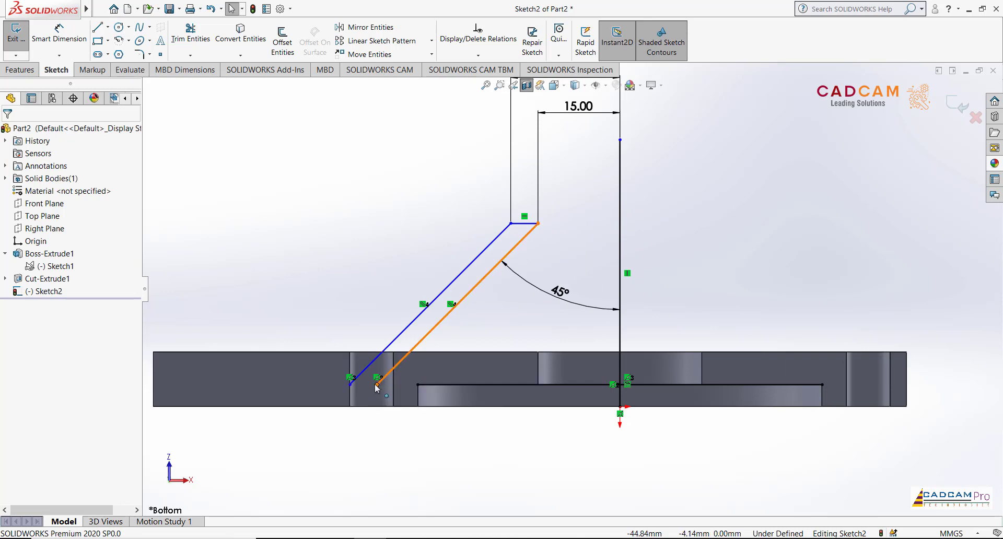
drag(376, 386, 460, 385)
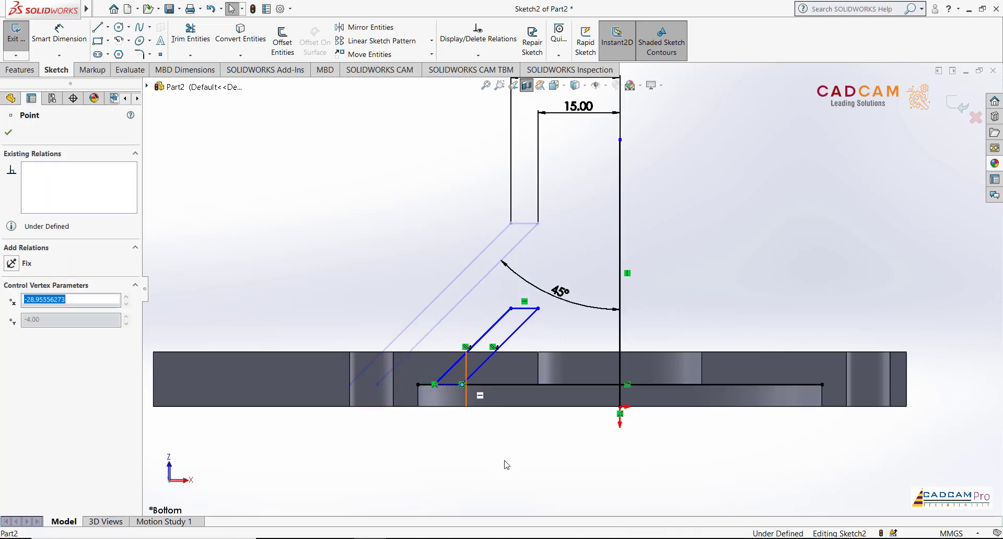
click(517, 468)
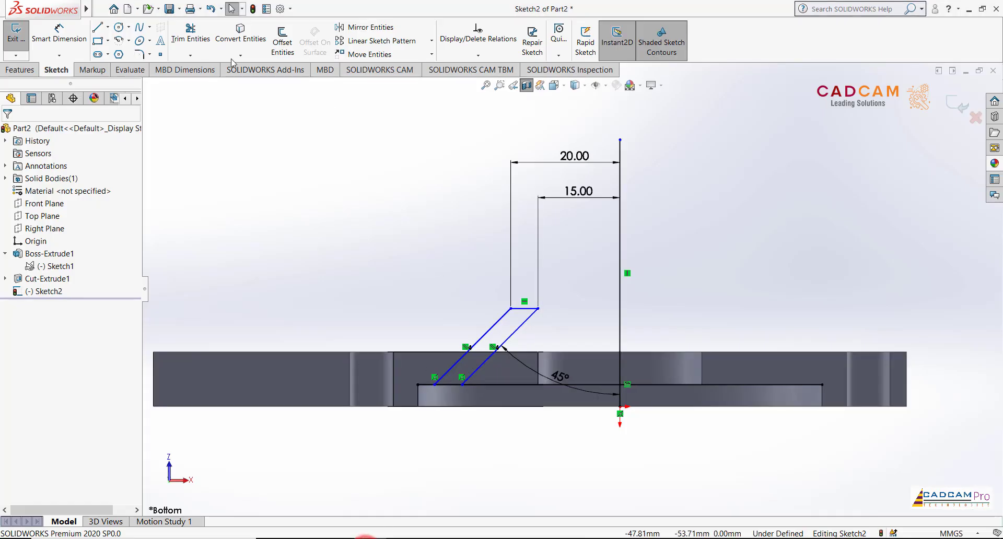
Dimension the slot's short top edge 20 mm above the origin
click(79, 28)
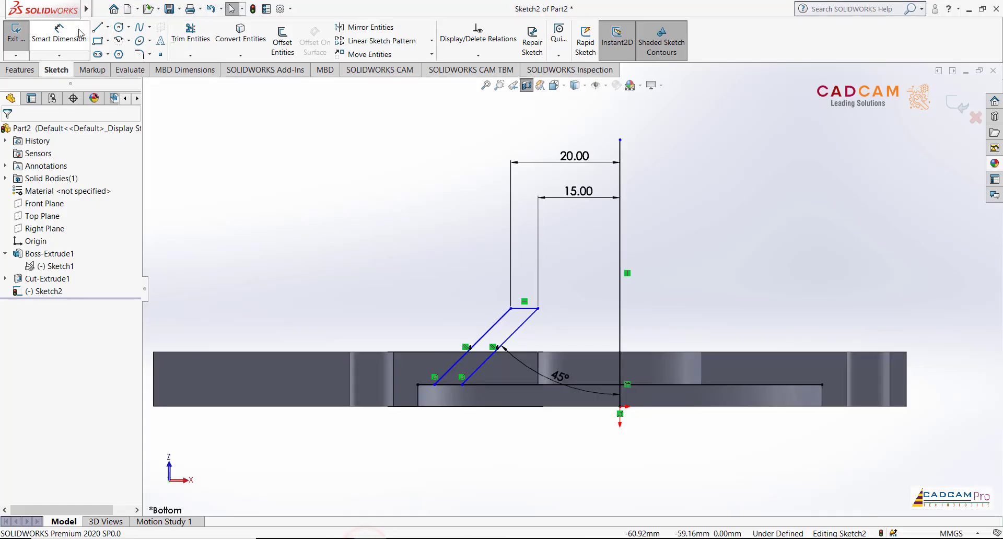
click(522, 309)
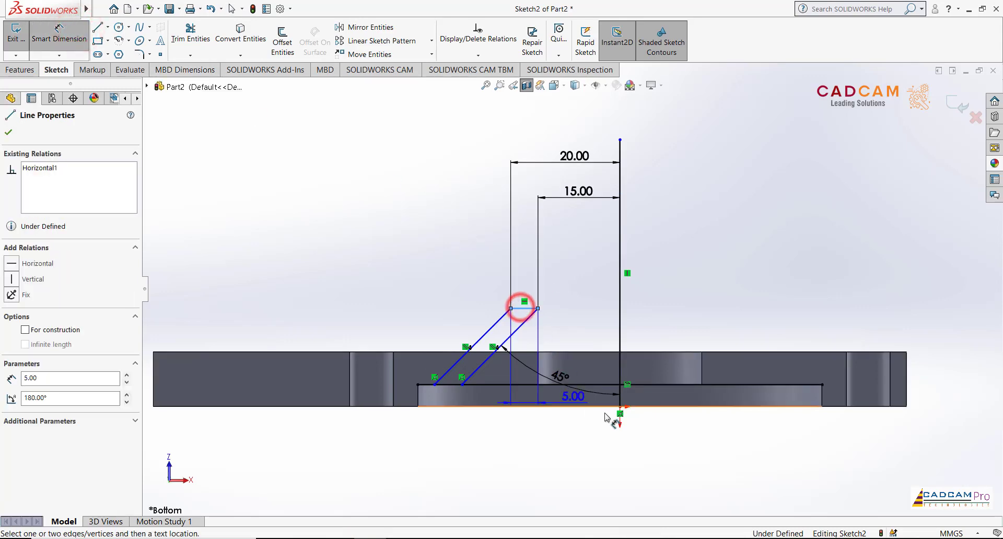
click(619, 406)
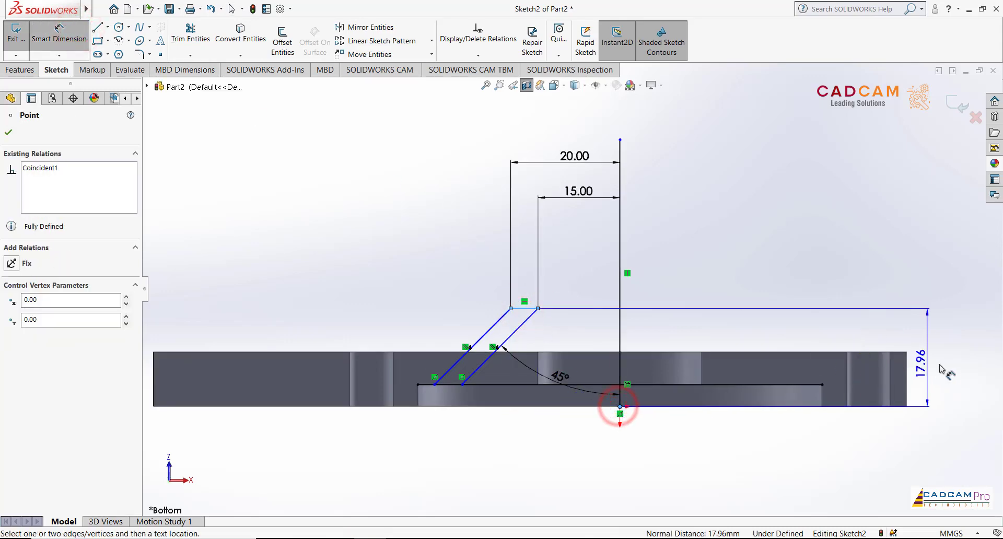
click(943, 365)
text(20)
key(Return)
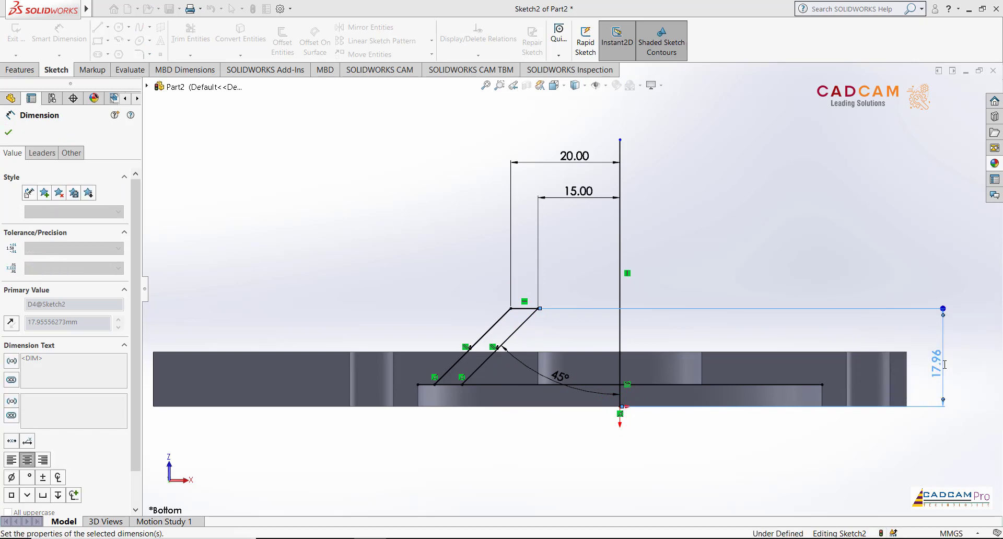
key(Escape)
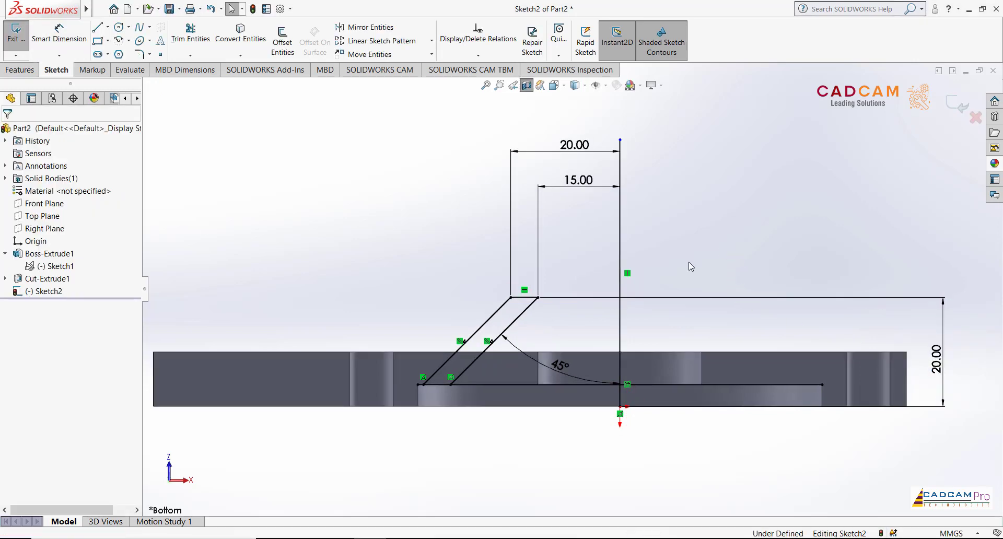
scroll(618, 329, down, 1)
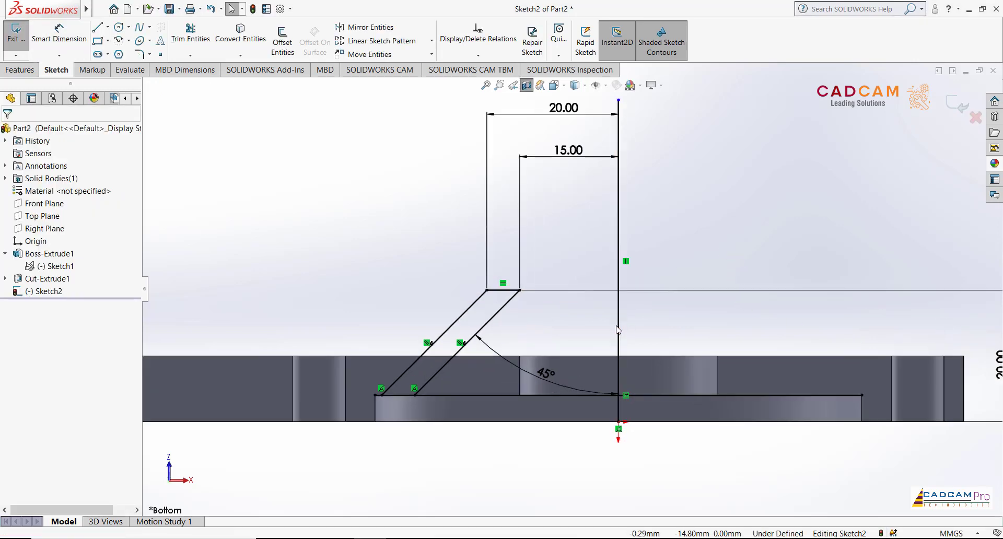
Draw a horizontal line from the slot's top-right corner to the vertical line and exit the sketch
click(95, 28)
click(520, 290)
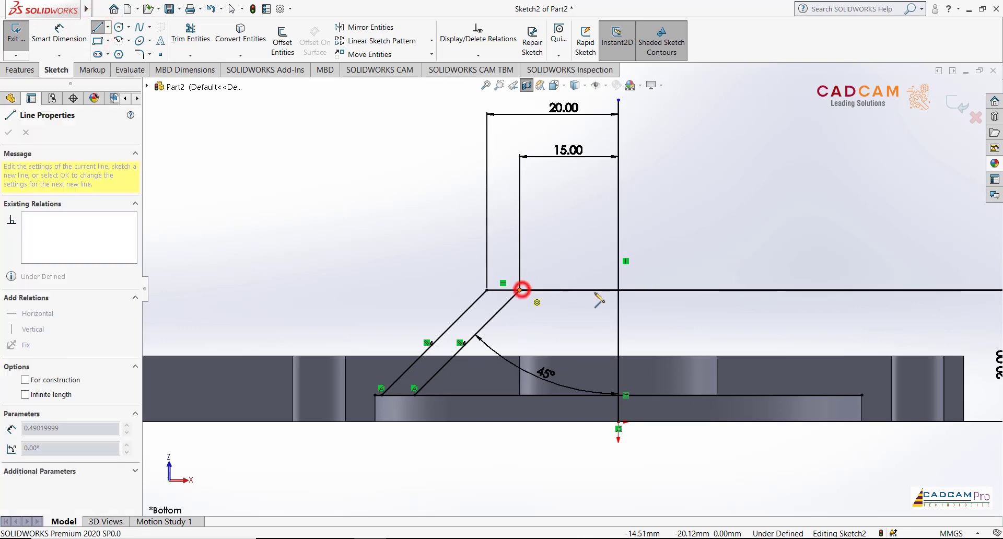
click(618, 291)
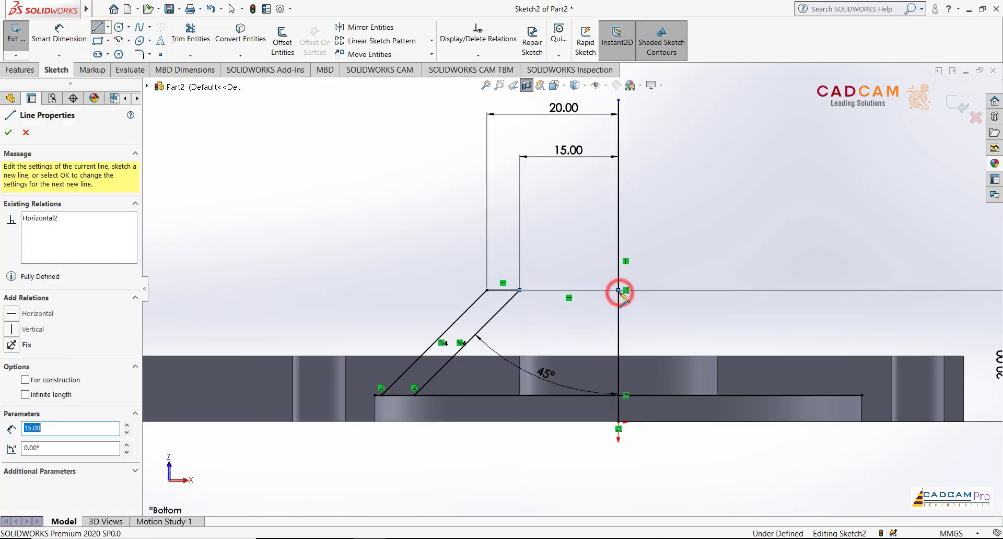
key(Escape)
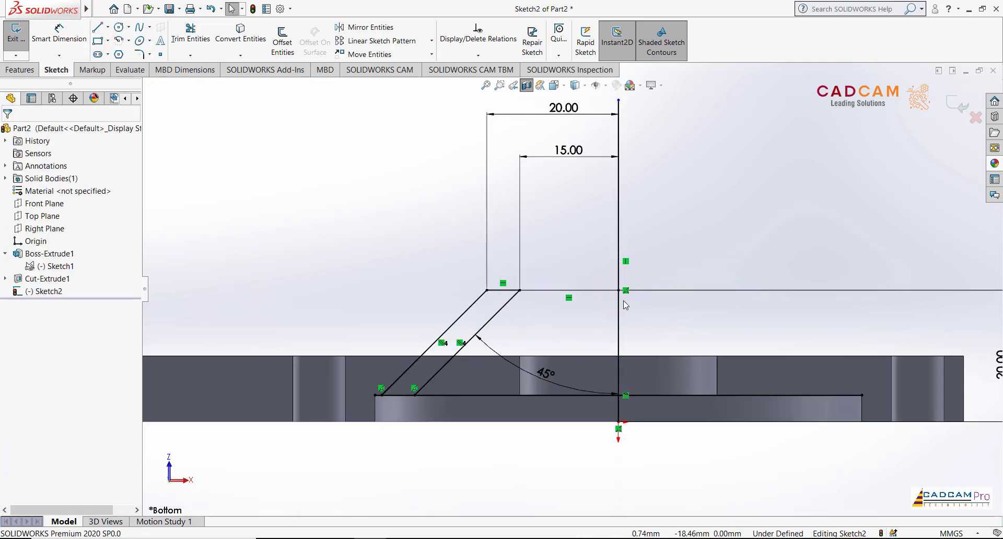
key(f)
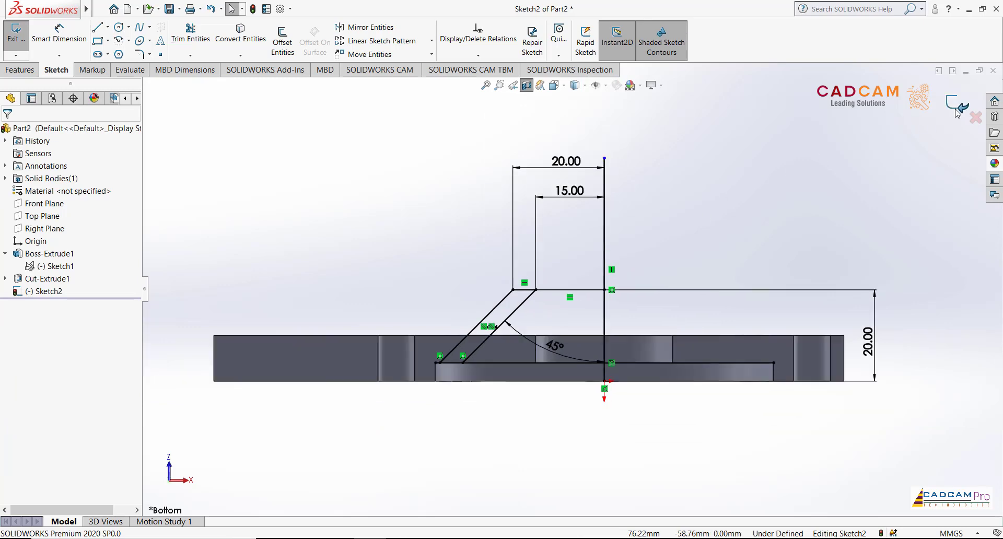
click(957, 113)
Start a revolved cut on Sketch2, reselecting its vertical line (Line3) as the axis
click(747, 205)
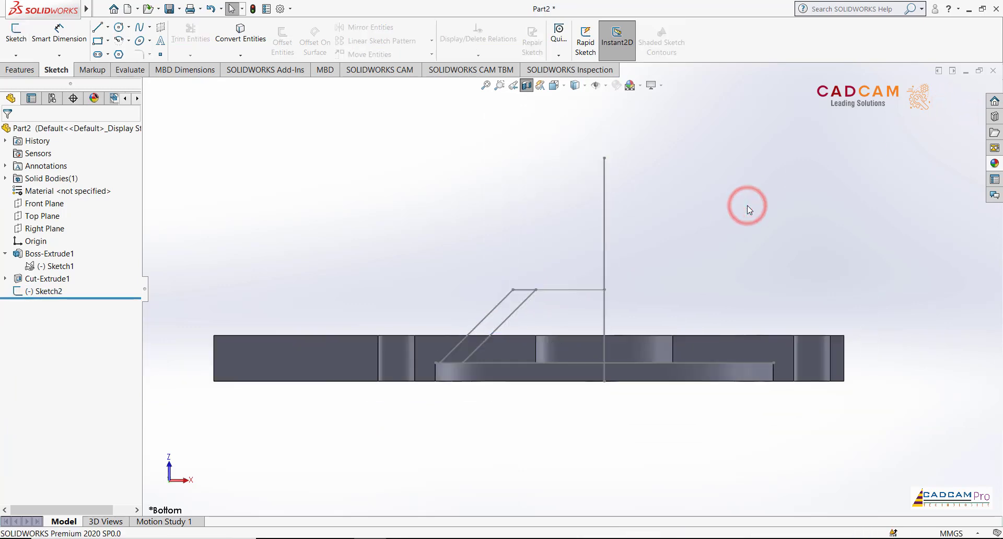
middle_drag(747, 205, 689, 282)
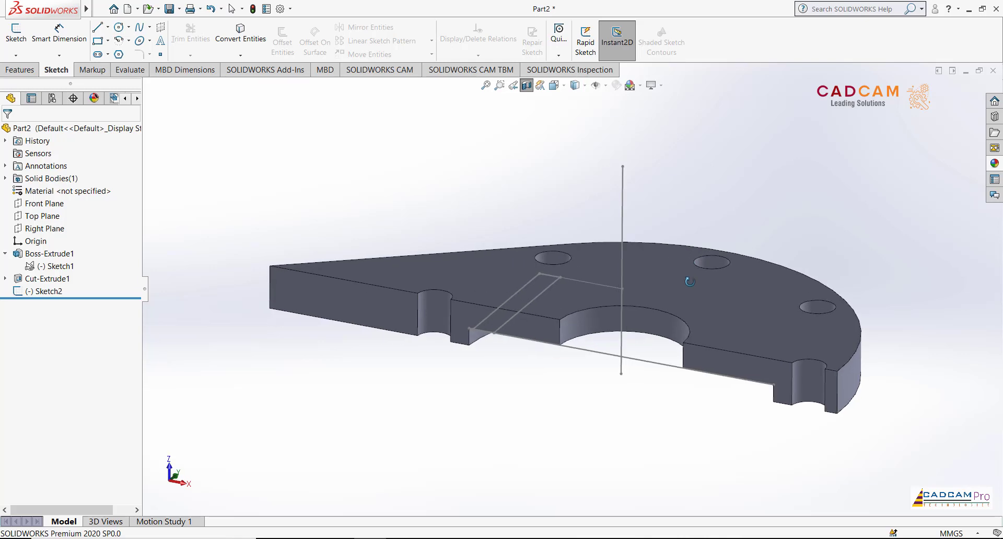
scroll(739, 206, down, 1)
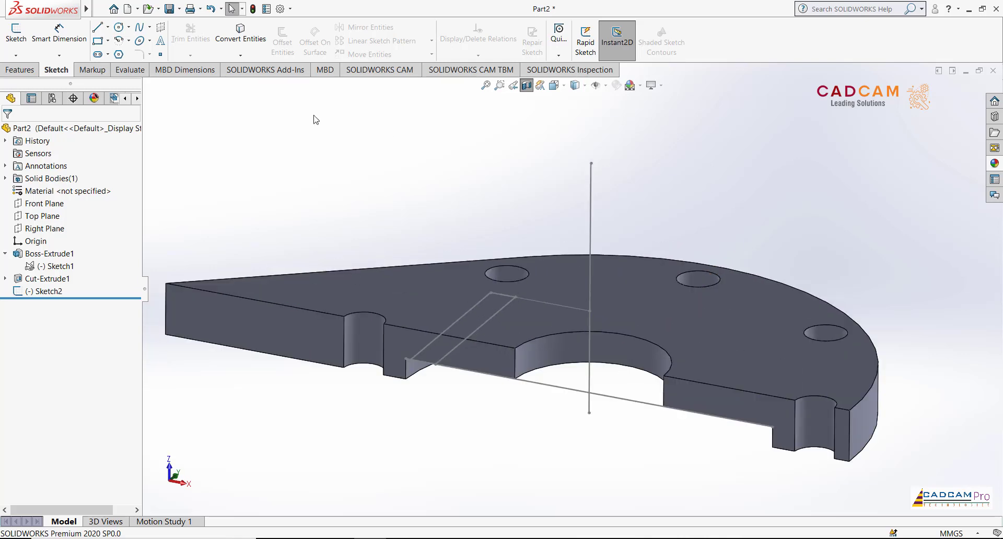
click(30, 72)
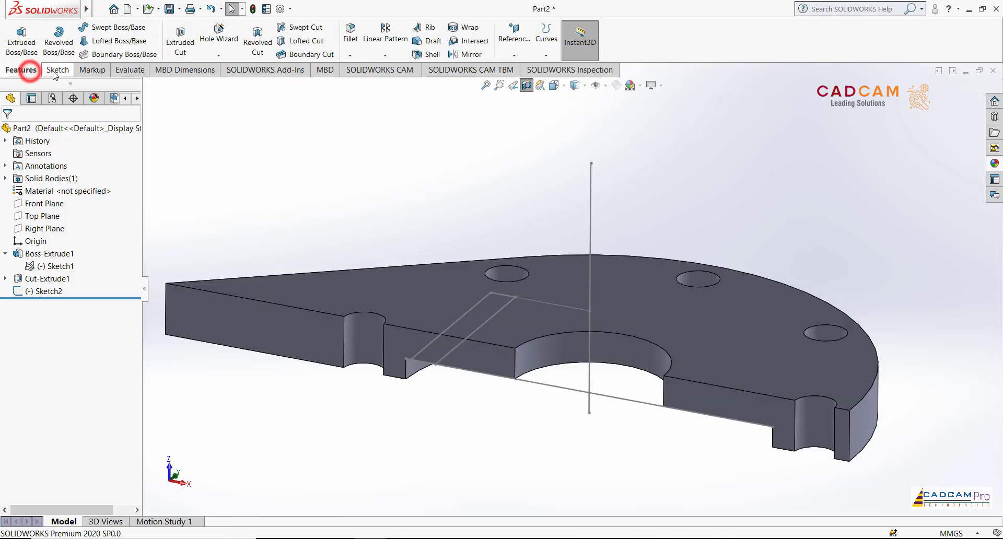
click(251, 57)
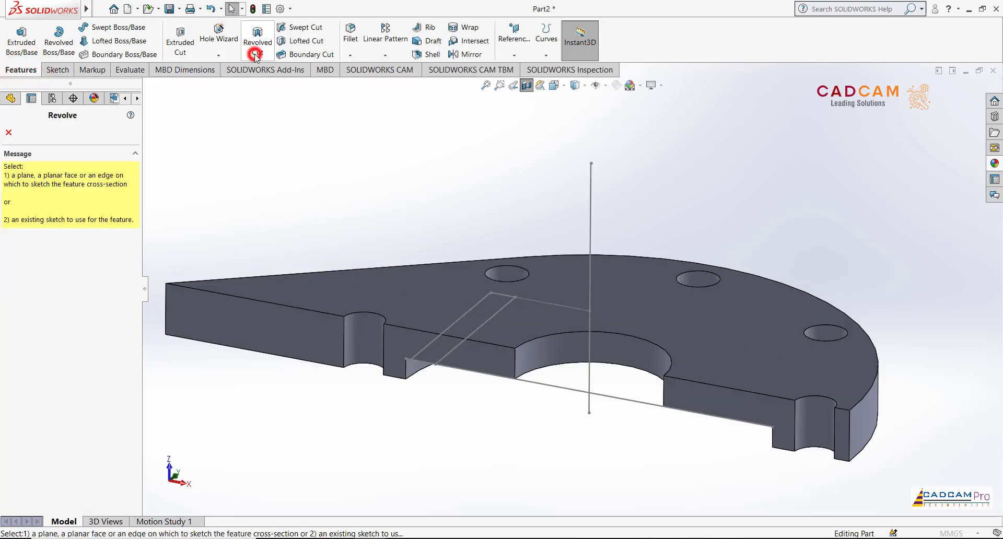
click(494, 312)
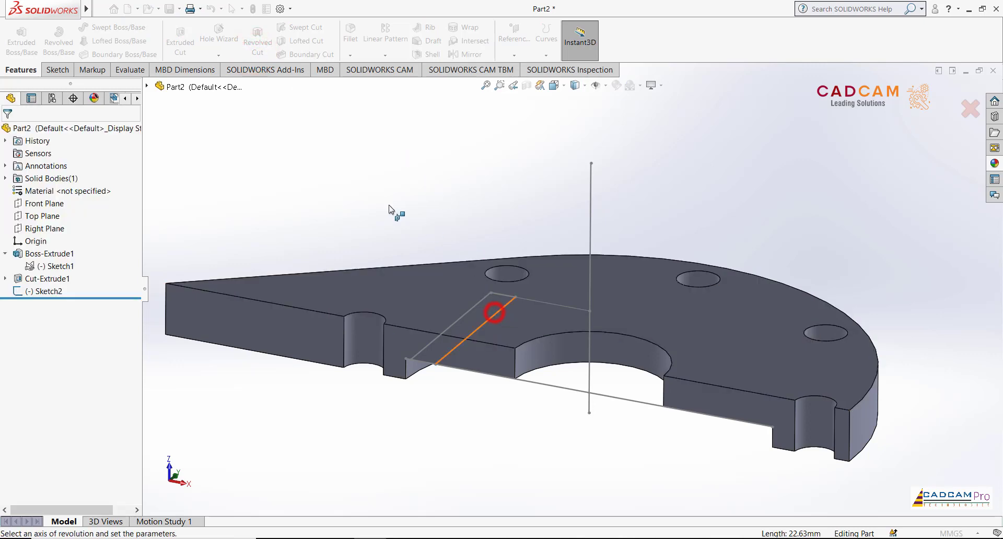
right_click(68, 169)
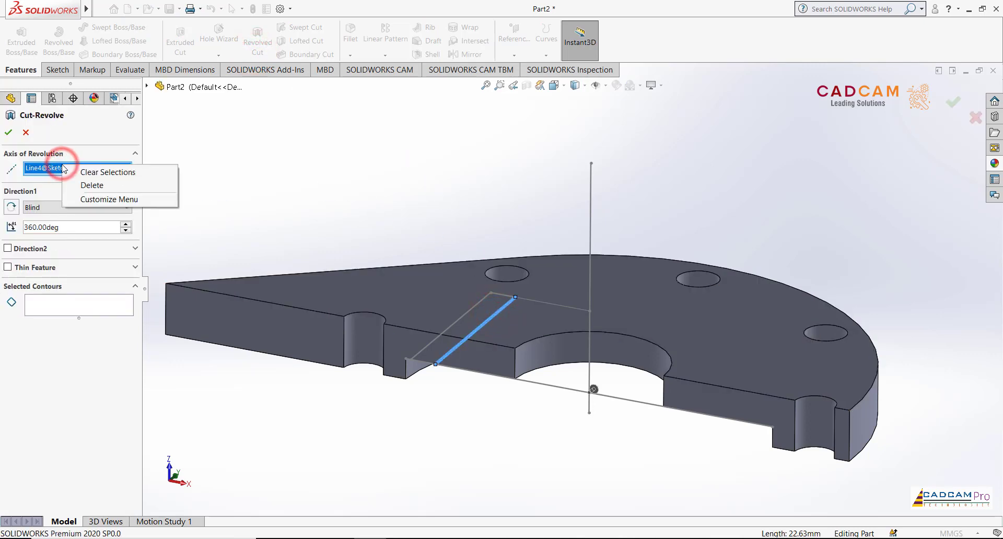
click(77, 172)
click(589, 232)
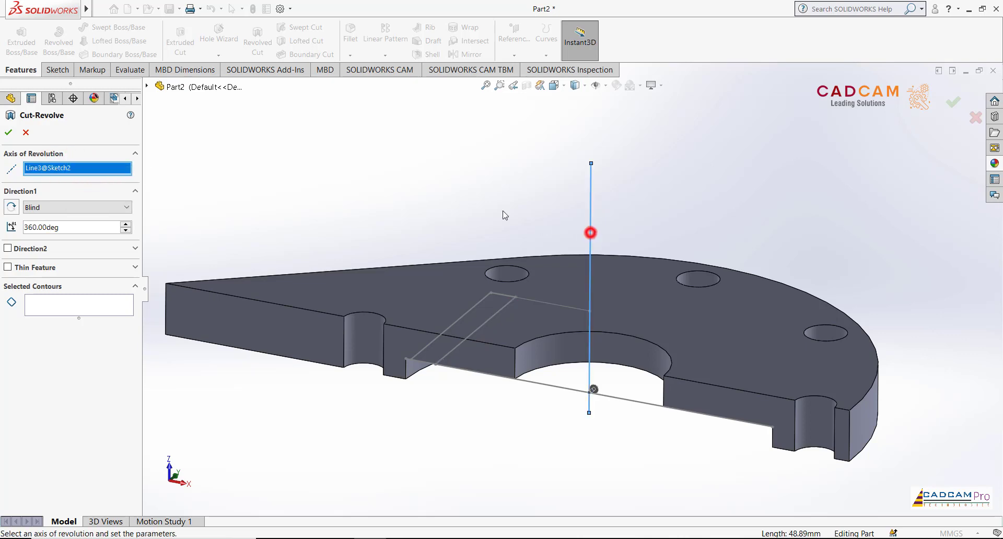
Swap the cut profile to Sketch2-Region<2> and apply the 360° revolved cut
click(63, 303)
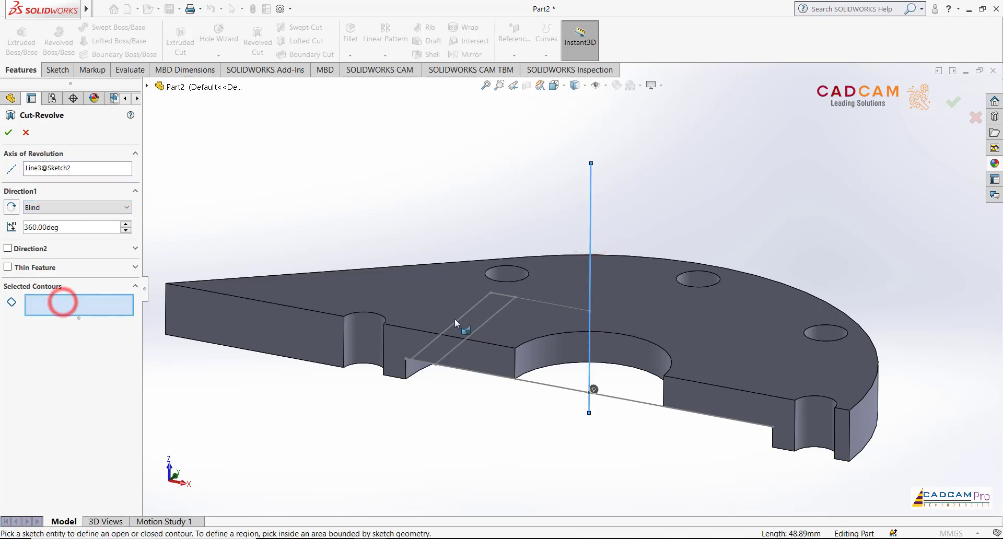
click(476, 323)
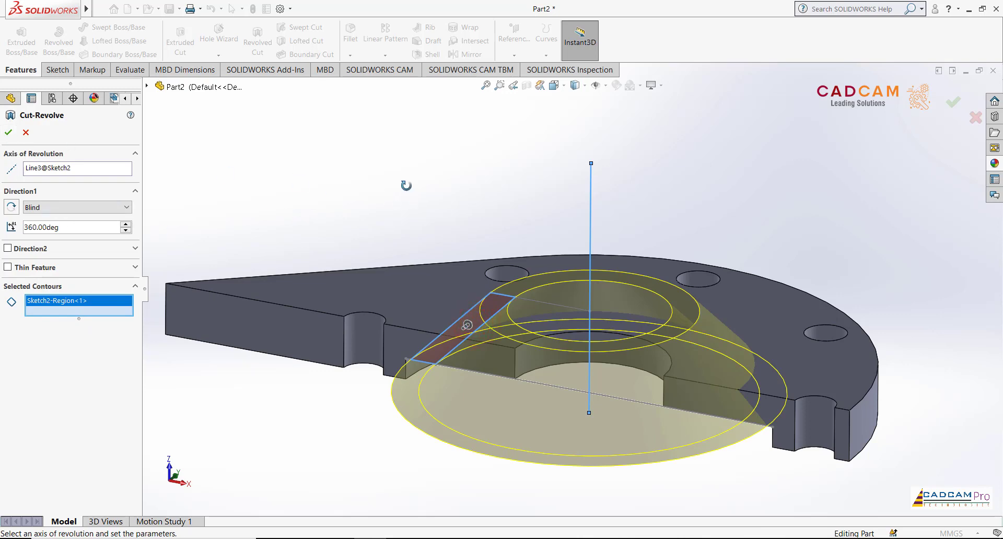
mouse_move(406, 186)
middle_down()
mouse_move(414, 139)
mouse_move(393, 194)
middle_up()
right_click(93, 305)
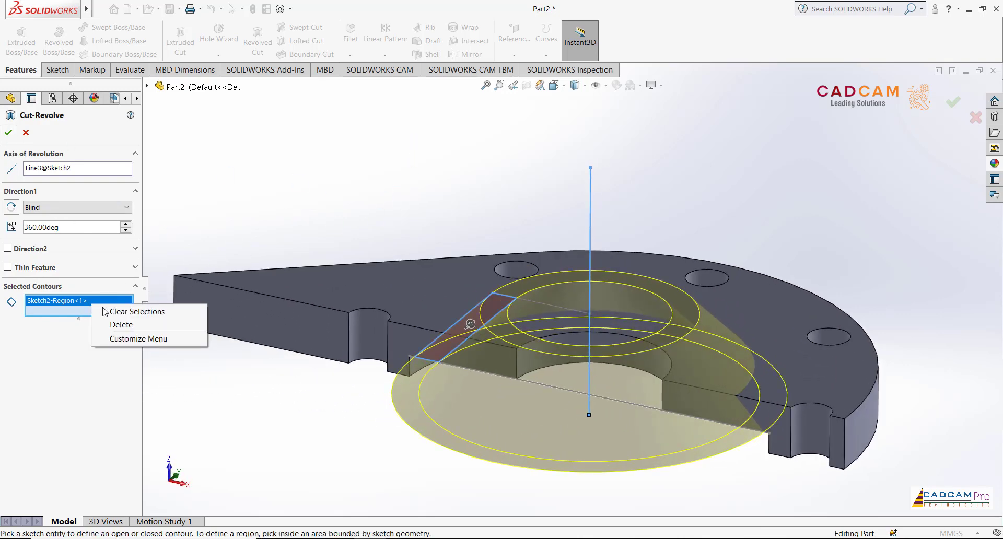
click(107, 311)
click(519, 340)
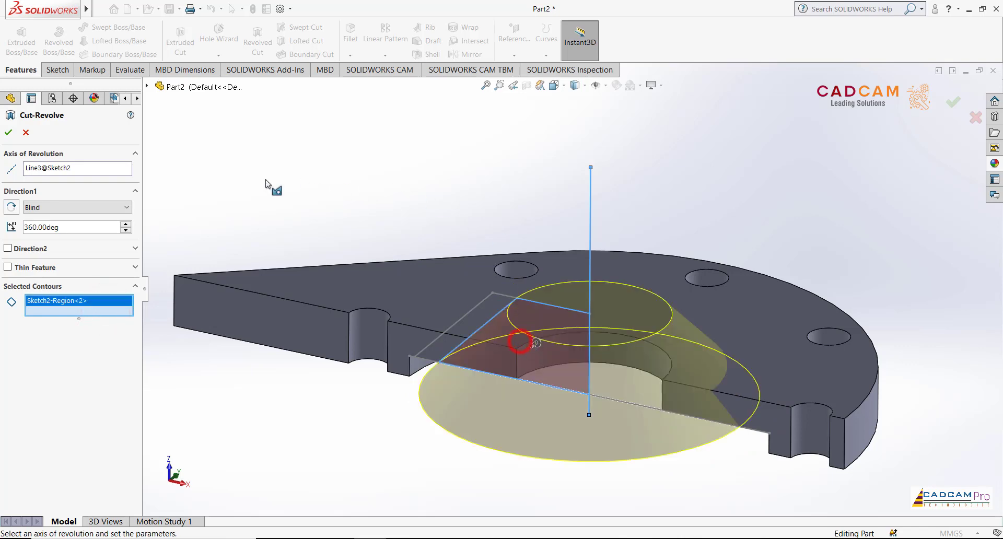
click(7, 134)
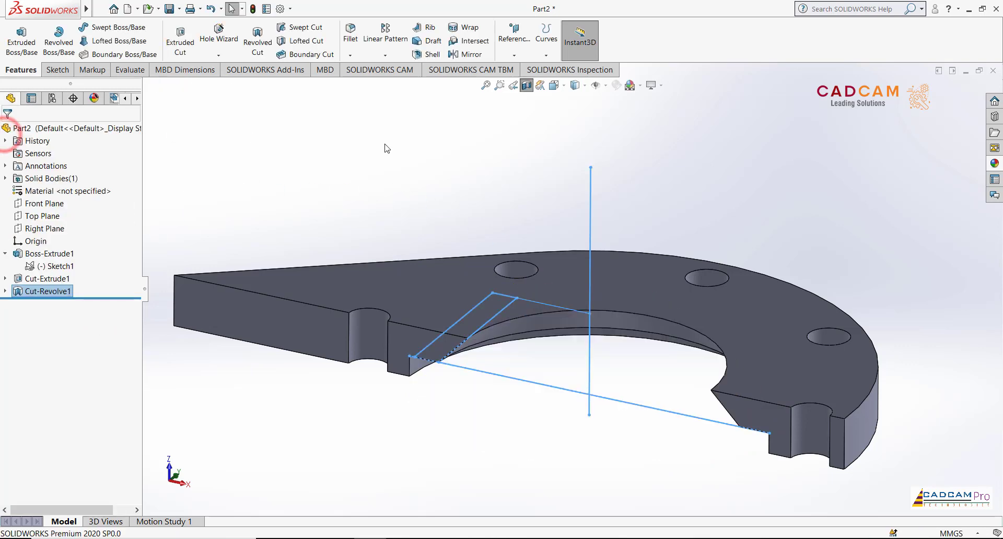
Expand Cut-Revolve1 and show Sketch2 in the model again
click(385, 146)
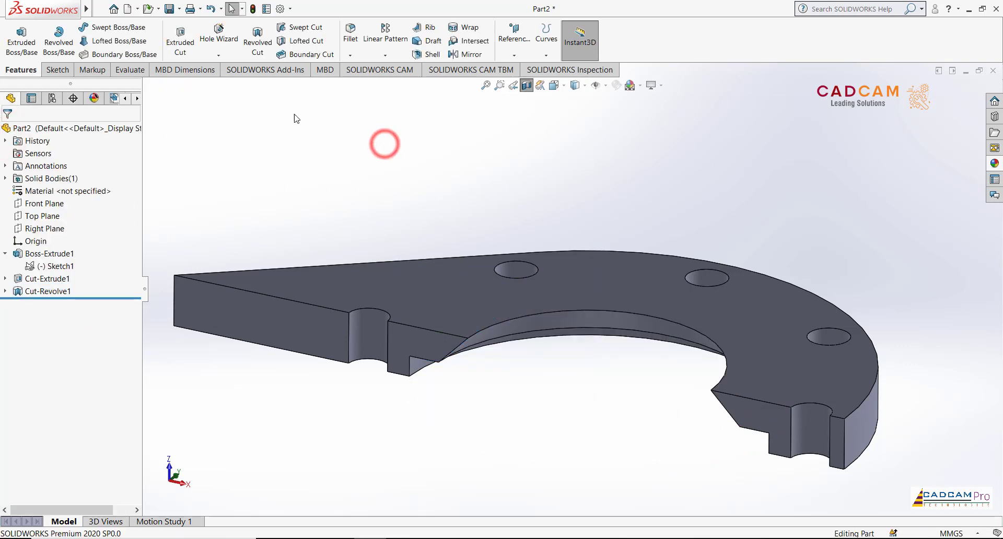
click(6, 291)
click(55, 304)
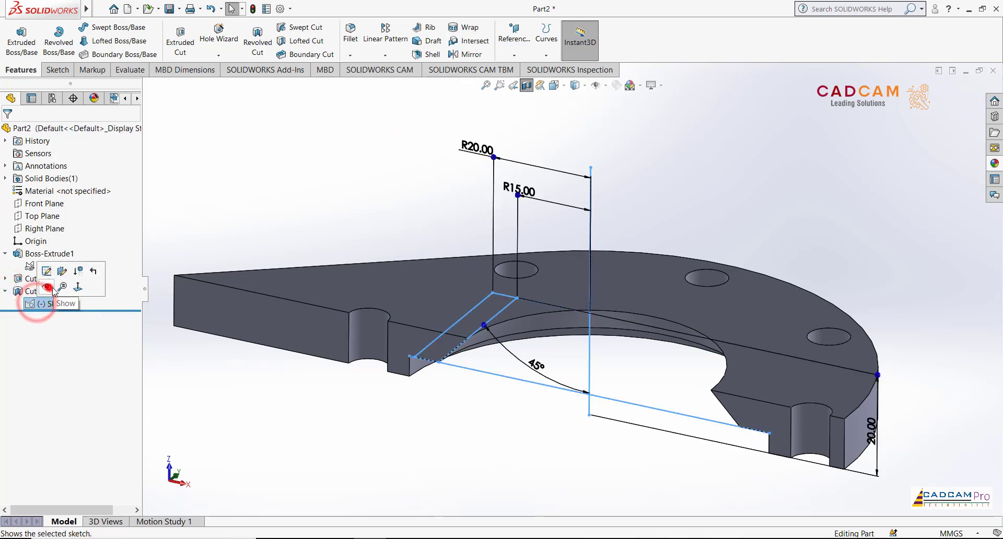
click(47, 289)
click(340, 180)
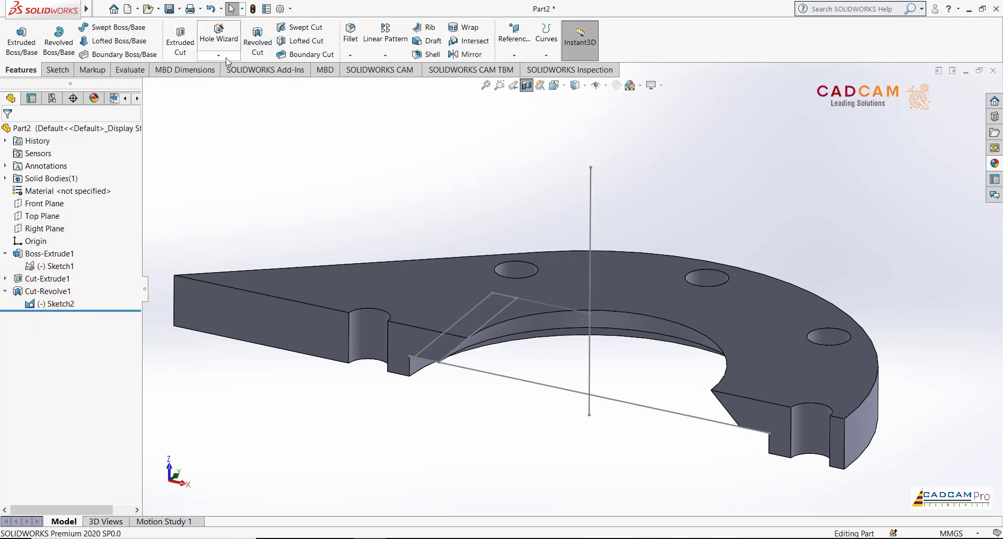
click(269, 57)
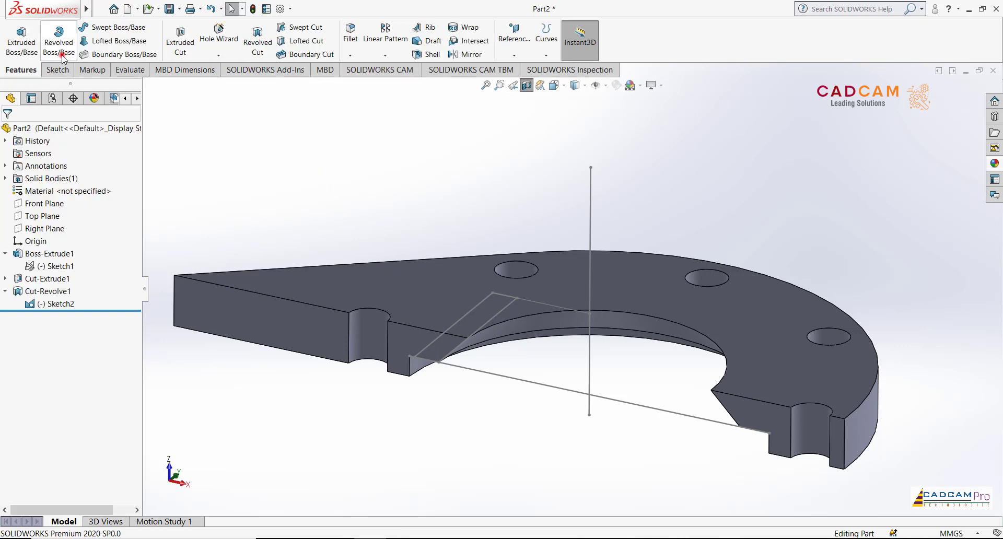
Revolve Sketch2-Region<1> 360° about the vertical line to add the tapered conical boss
click(61, 54)
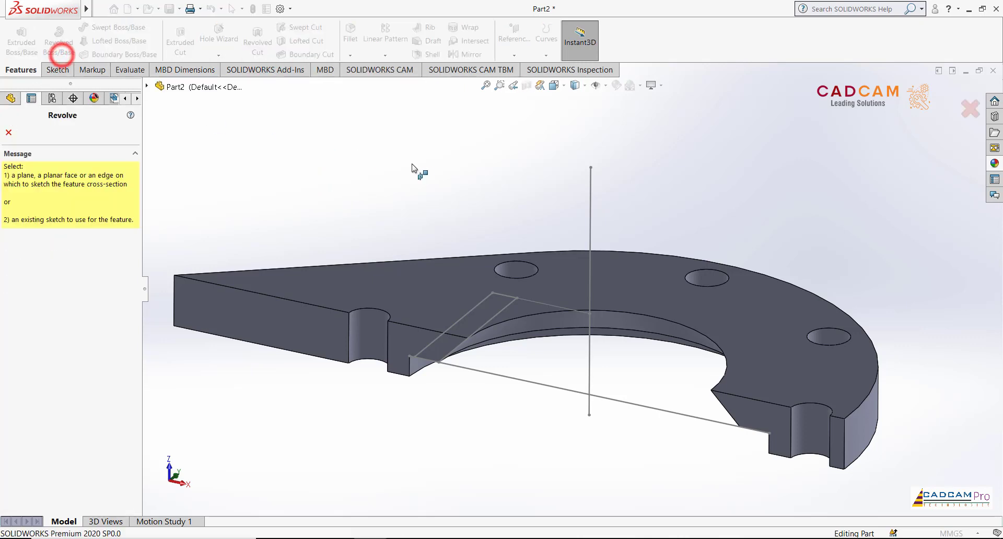
click(593, 321)
click(107, 318)
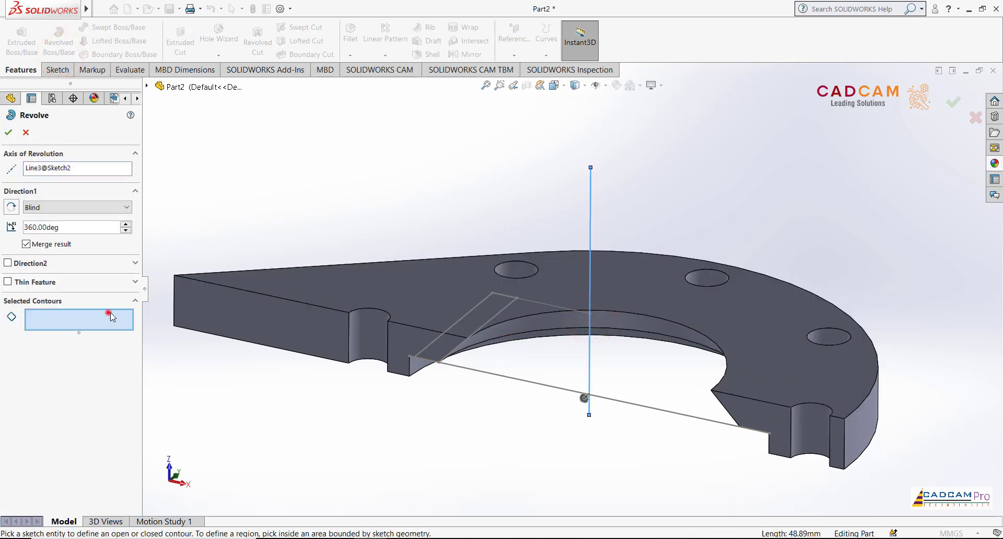
click(461, 330)
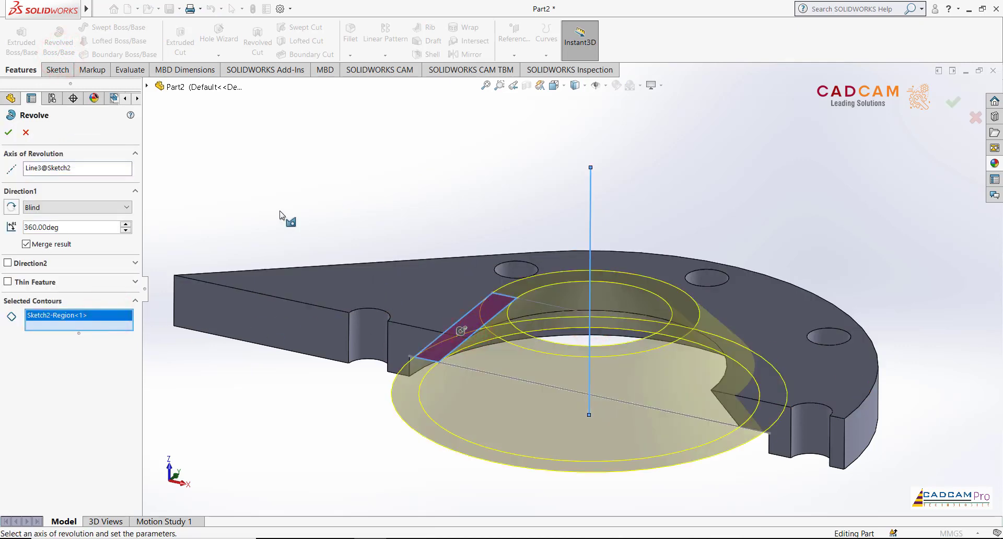
key(Return)
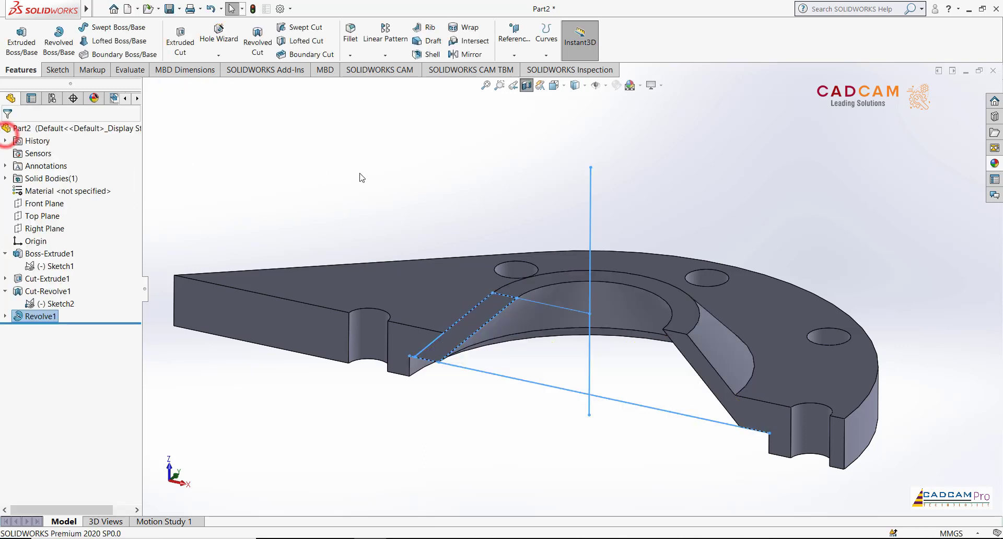
mouse_move(359, 174)
middle_down()
mouse_move(457, 112)
mouse_move(450, 217)
middle_up()
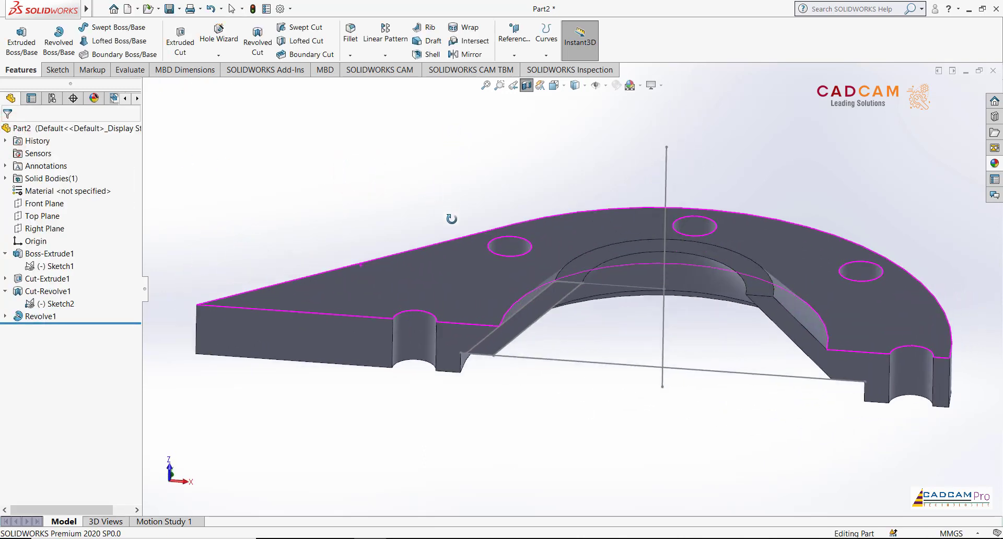
Hide Sketch2 and start a new sketch, Sketch3, on the Top Plane
click(53, 304)
click(68, 291)
key(f)
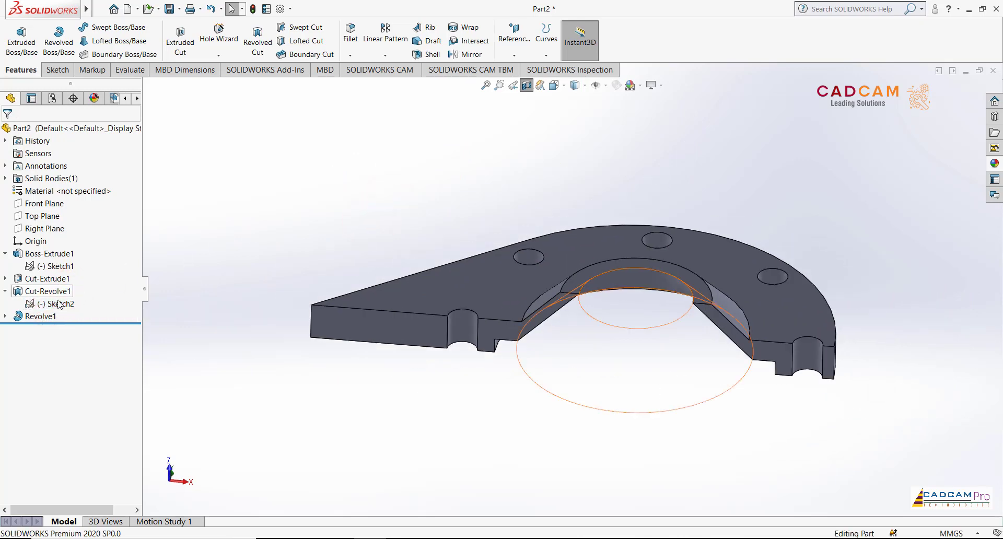
click(43, 215)
mouse_move(284, 226)
middle_down()
mouse_move(399, 246)
mouse_move(397, 325)
mouse_move(396, 208)
middle_up()
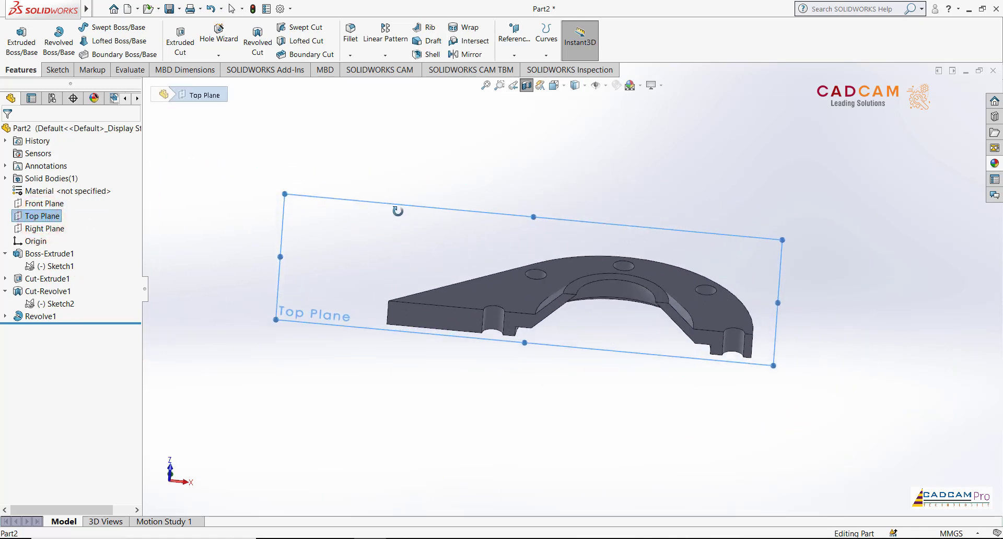
click(320, 129)
click(49, 217)
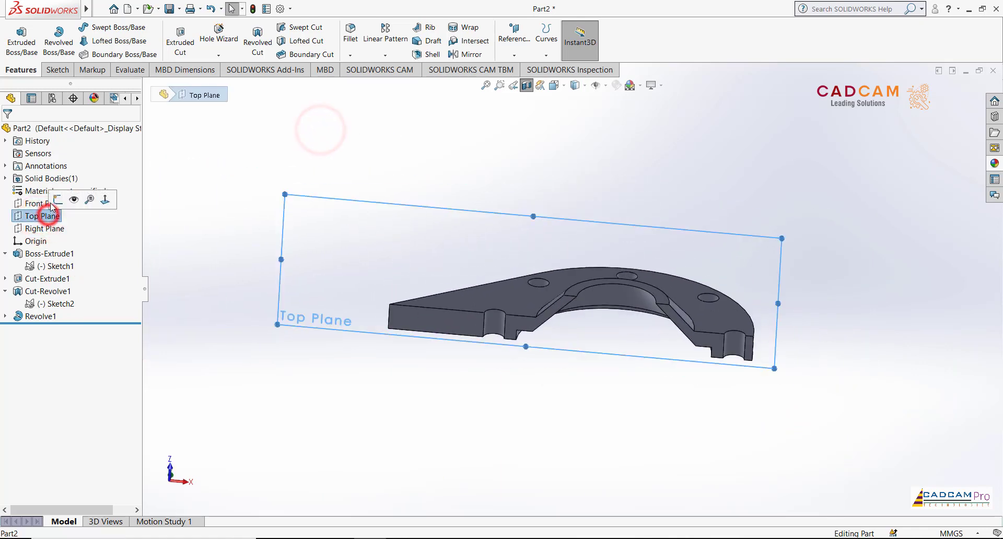
click(55, 199)
Orient the view to Bottom and zoom in on the boss
click(554, 85)
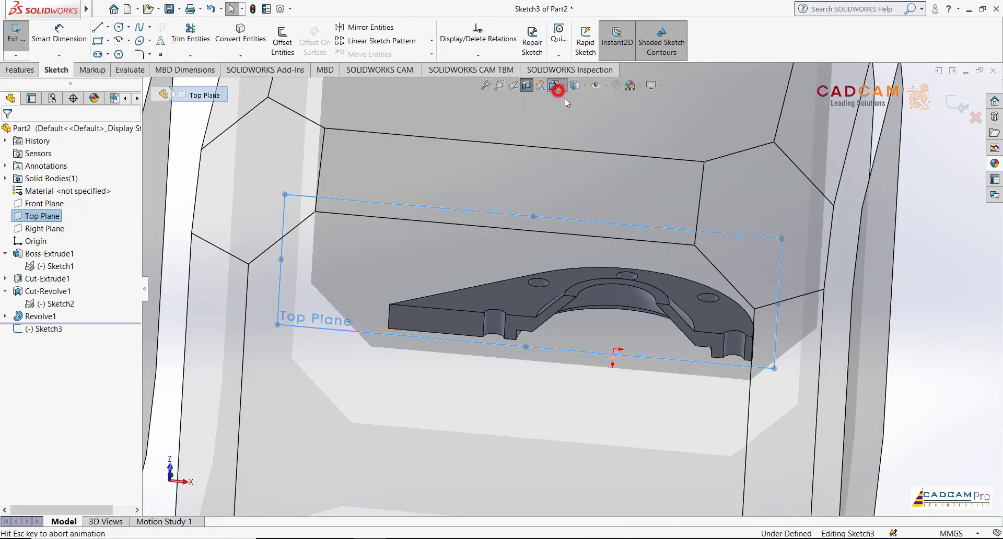
click(570, 142)
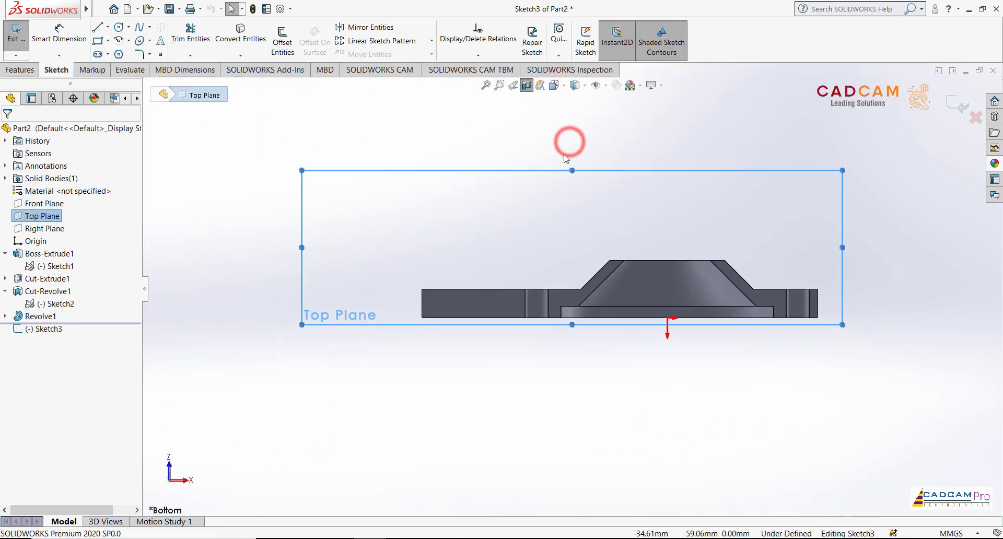
scroll(510, 239, up, 2)
scroll(567, 230, up, 3)
scroll(599, 217, down, 3)
scroll(596, 272, down, 1)
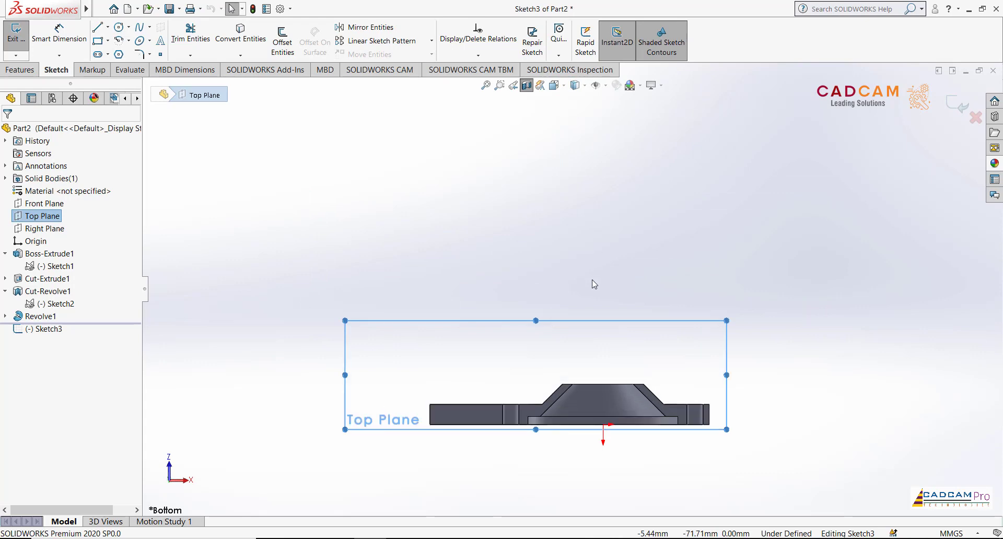
click(302, 139)
Convert the conical boss's top edge into Sketch3
click(249, 42)
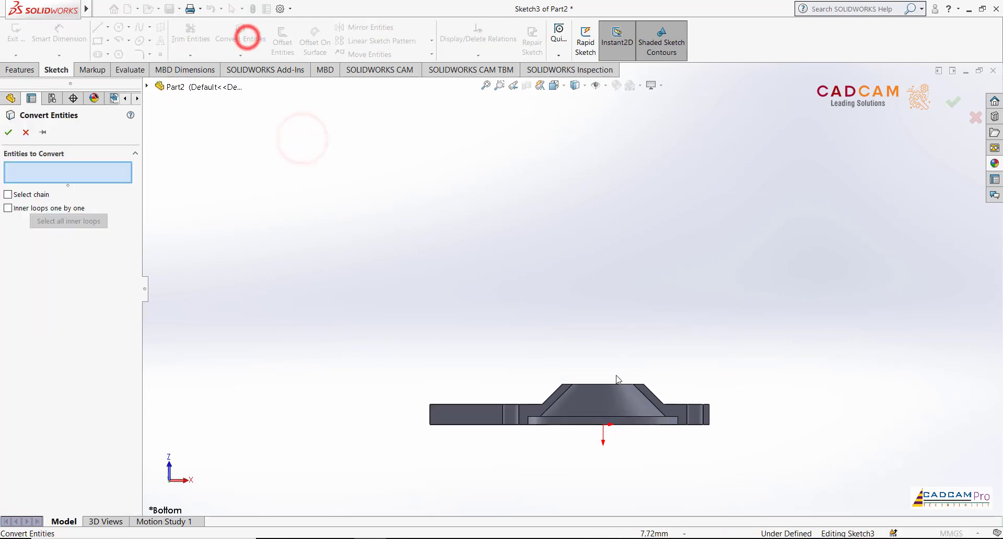
click(613, 385)
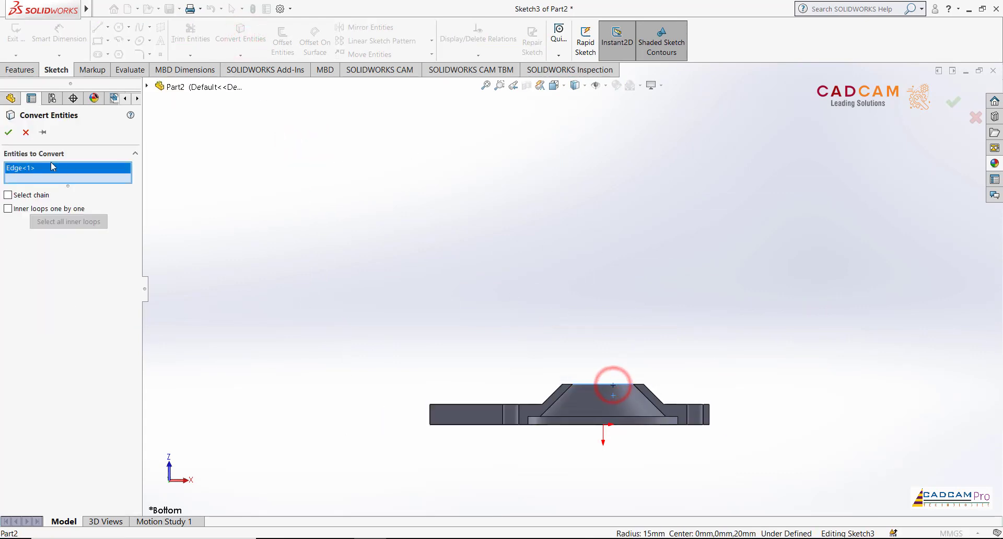
click(7, 133)
click(476, 230)
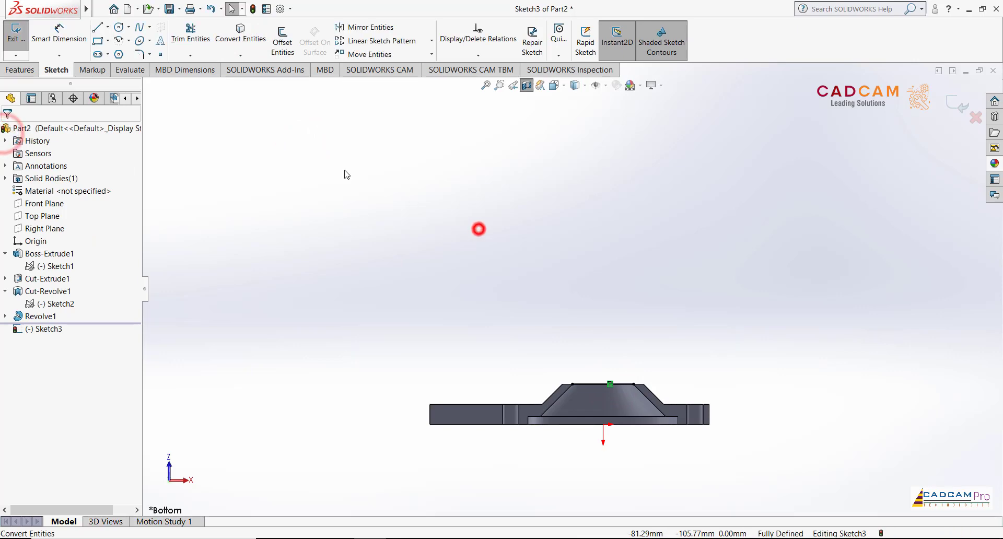
click(128, 41)
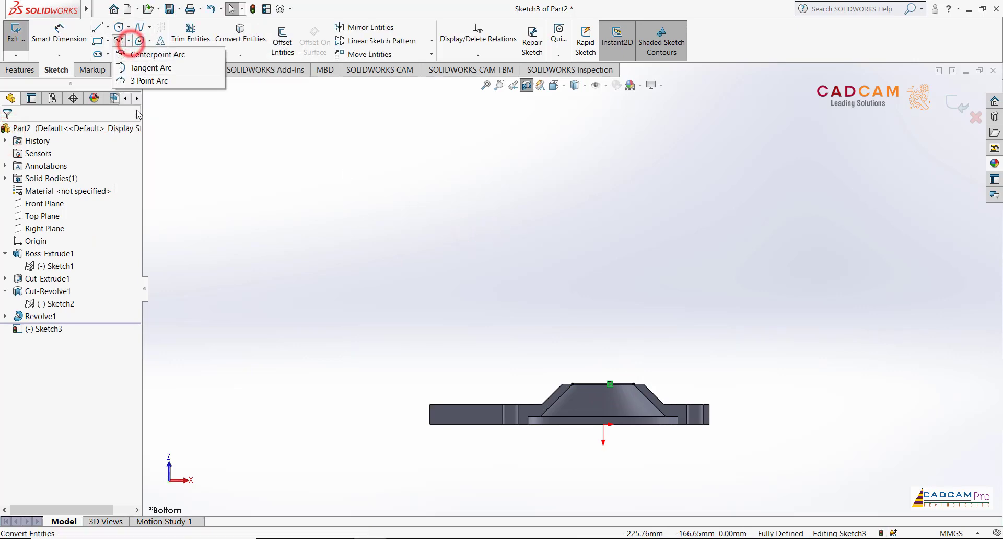
click(189, 153)
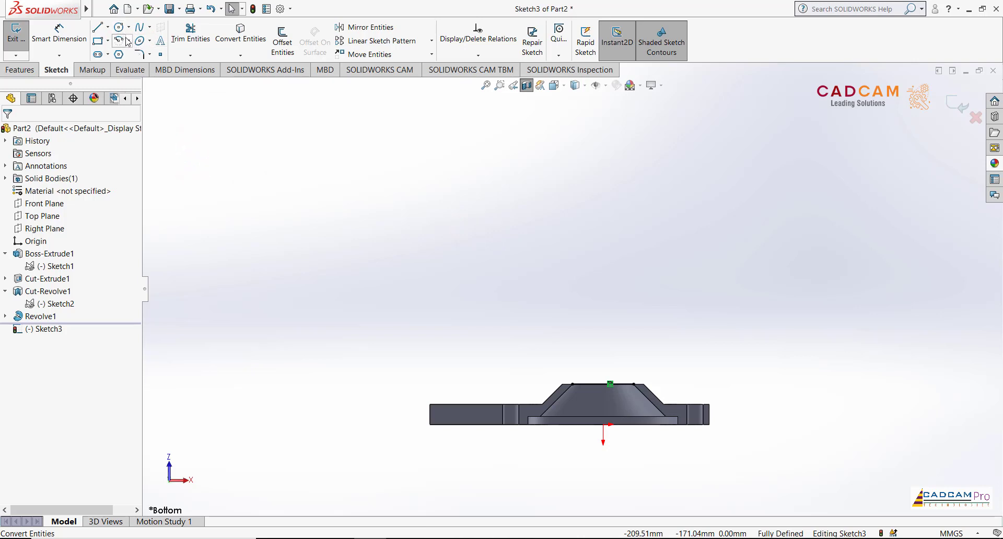
click(128, 40)
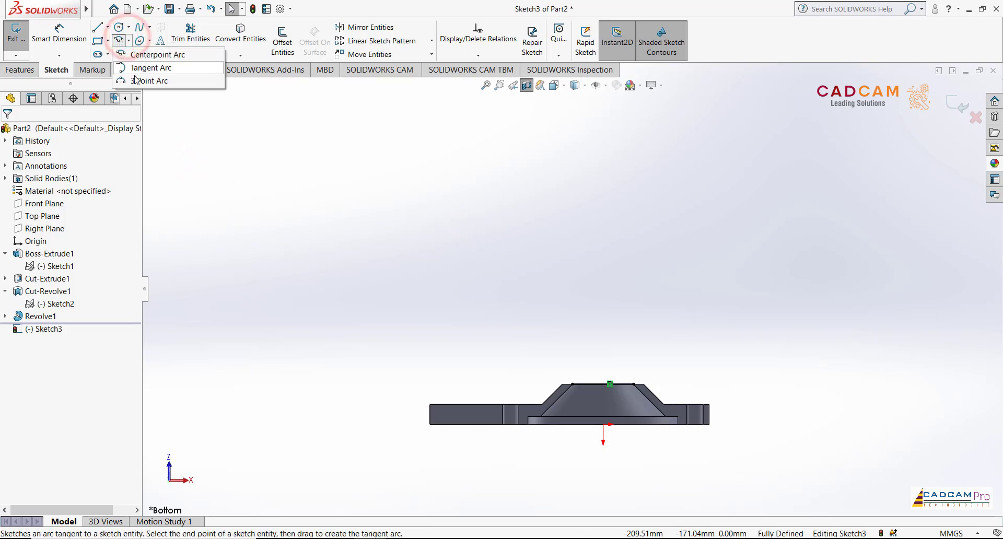
Finish the three-point arc rising from the top of the boss
click(134, 83)
scroll(585, 359, down, 1)
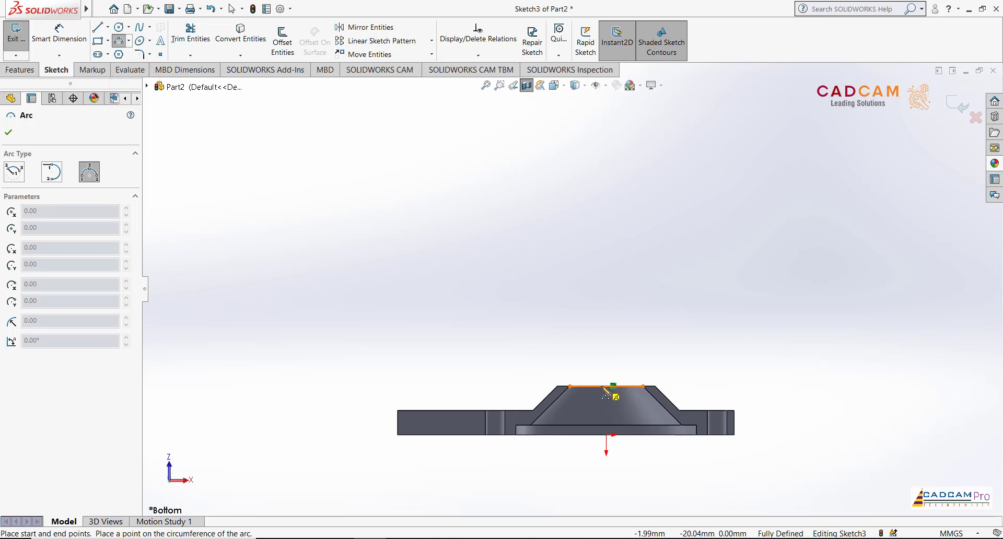
click(538, 257)
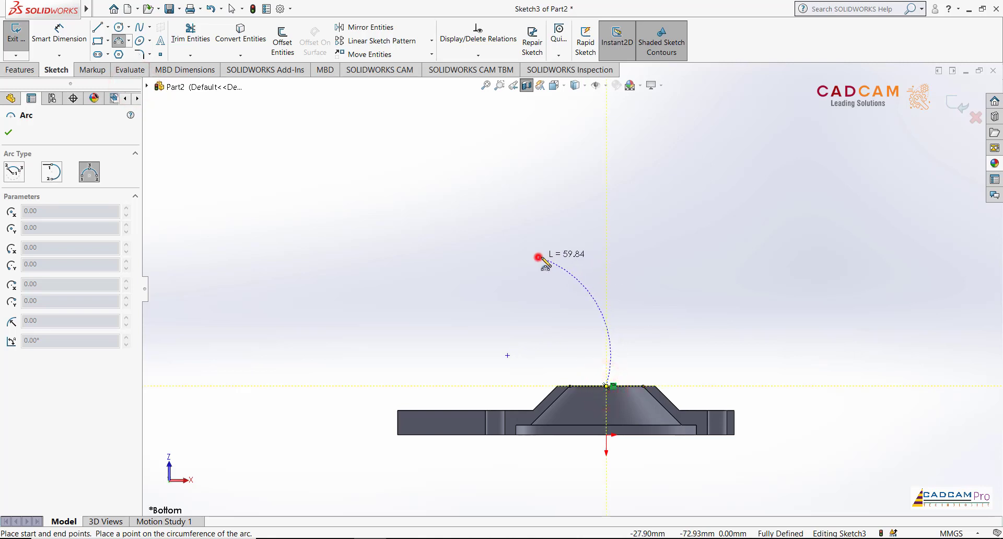
click(579, 298)
Draw a horizontal line leftward from the arc's upper end
click(96, 29)
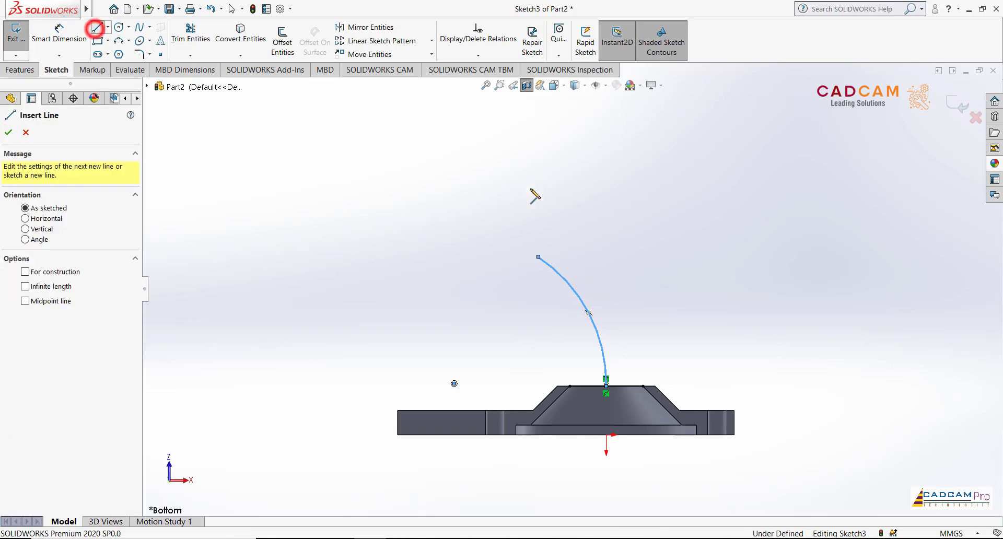
click(538, 257)
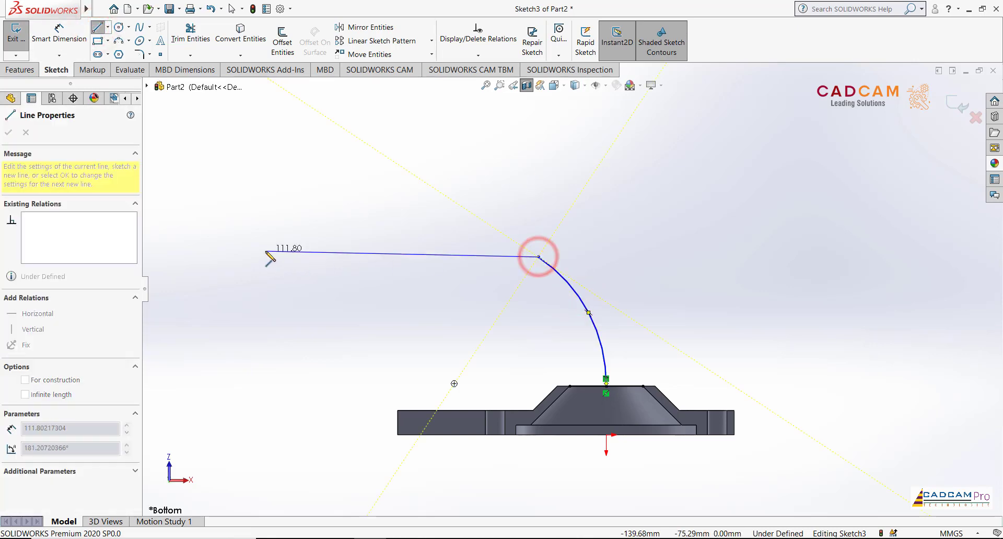
click(264, 256)
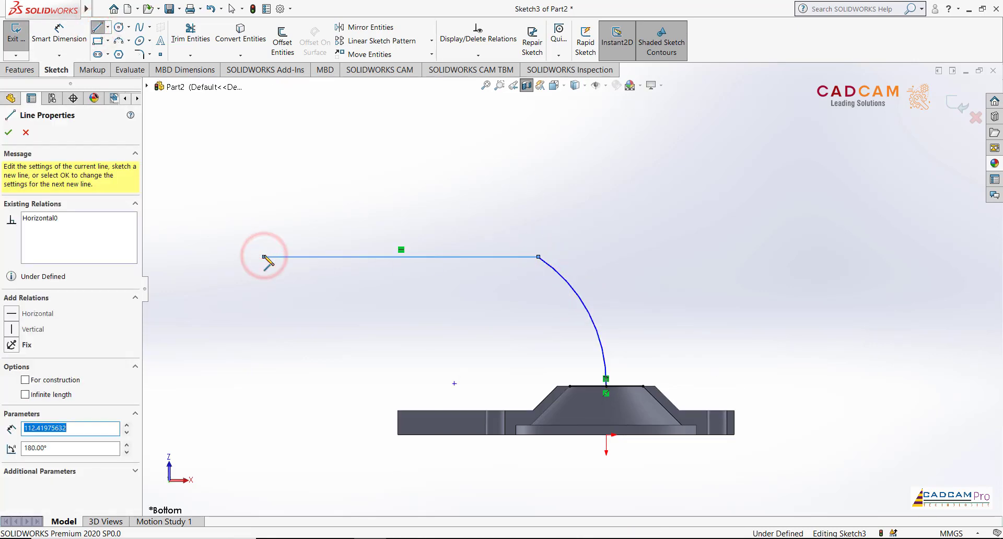
key(Escape)
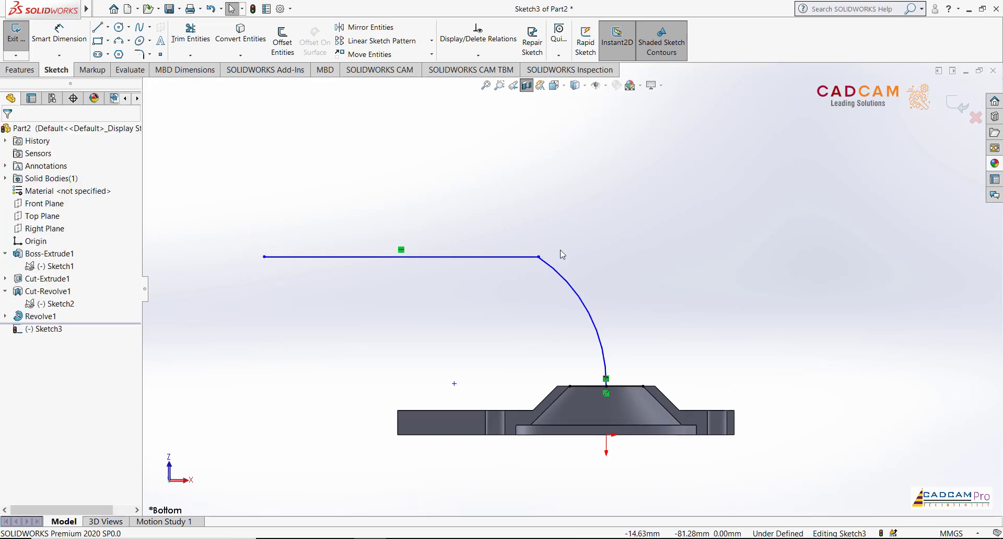
Make the arc tangent to the horizontal line
click(541, 265)
ctrl+click(531, 256)
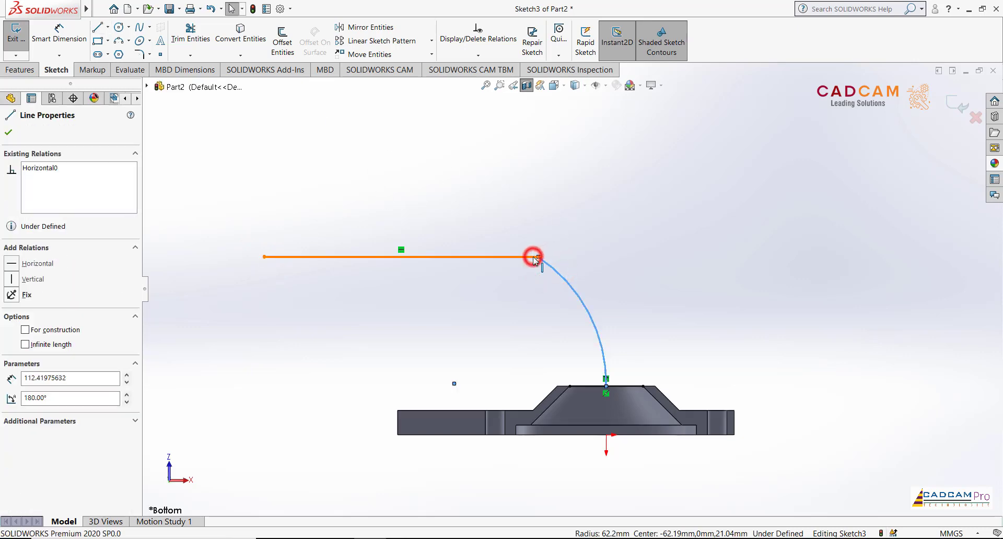
click(562, 210)
click(519, 160)
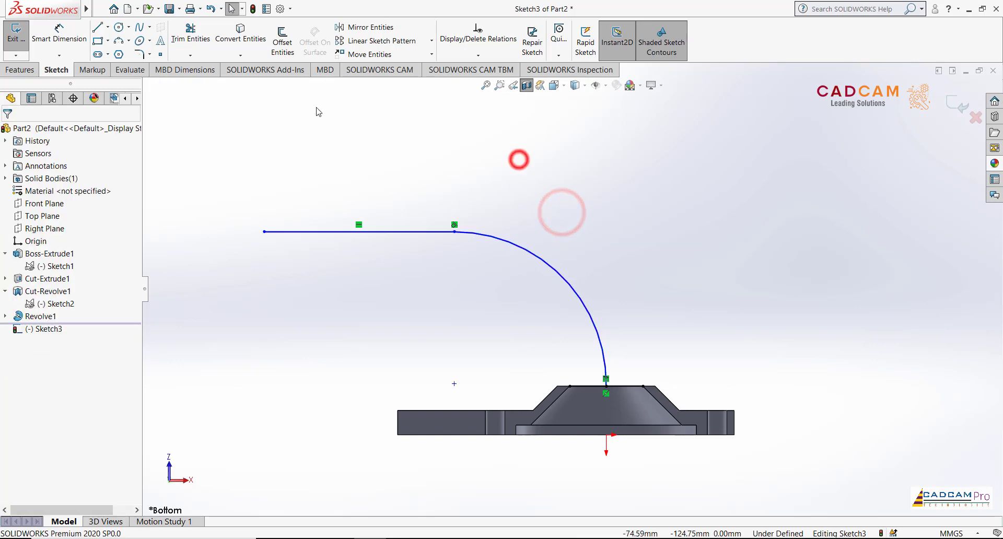
click(60, 33)
scroll(637, 235, up, 2)
scroll(617, 257, down, 1)
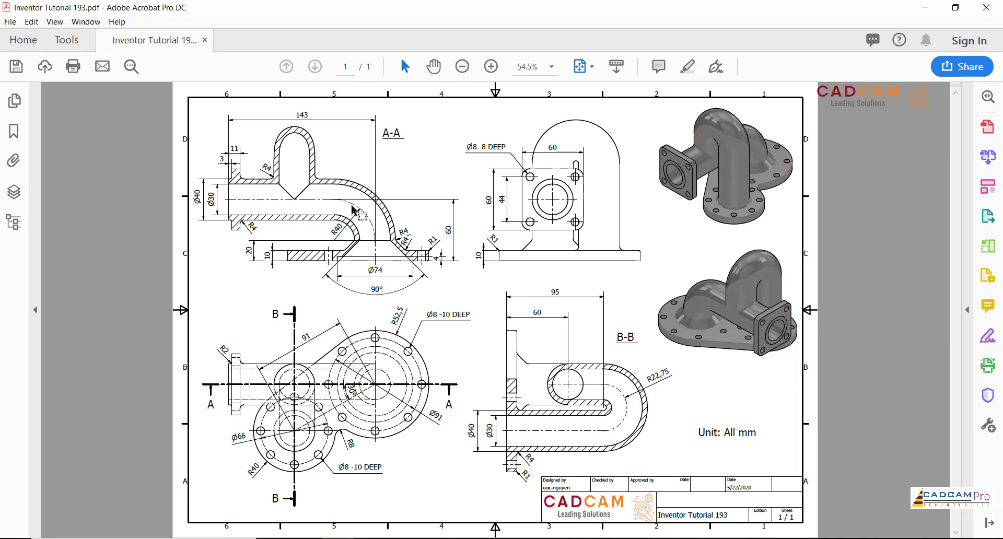
key(alt+Tab)
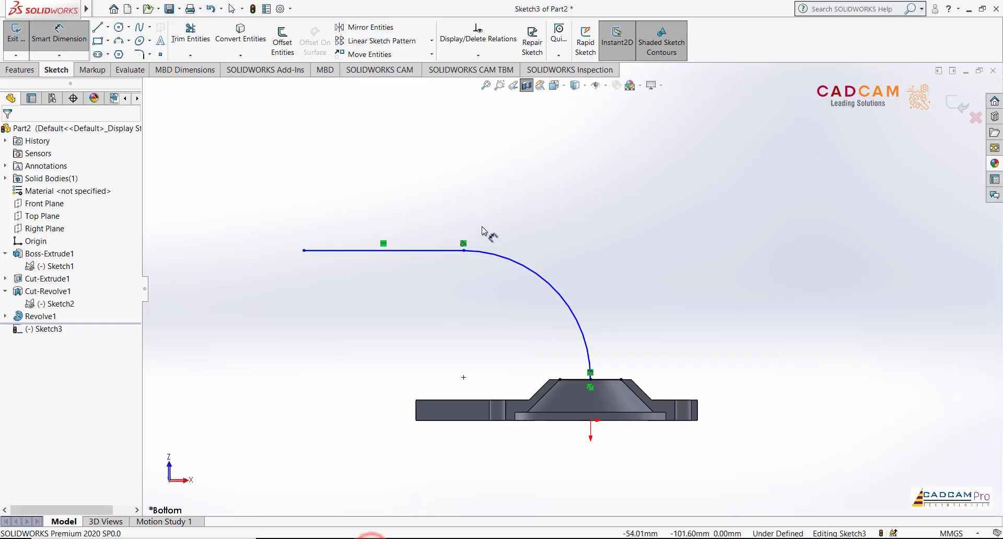
Dimension the arc radius to 40 mm and the horizontal span to 143 mm
click(519, 265)
click(511, 305)
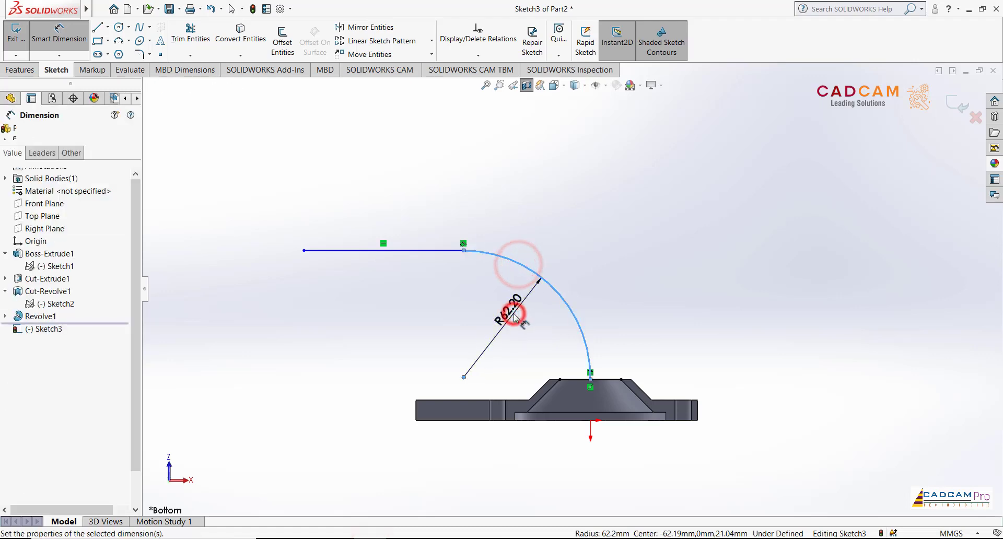
text(40)
key(Return)
click(602, 270)
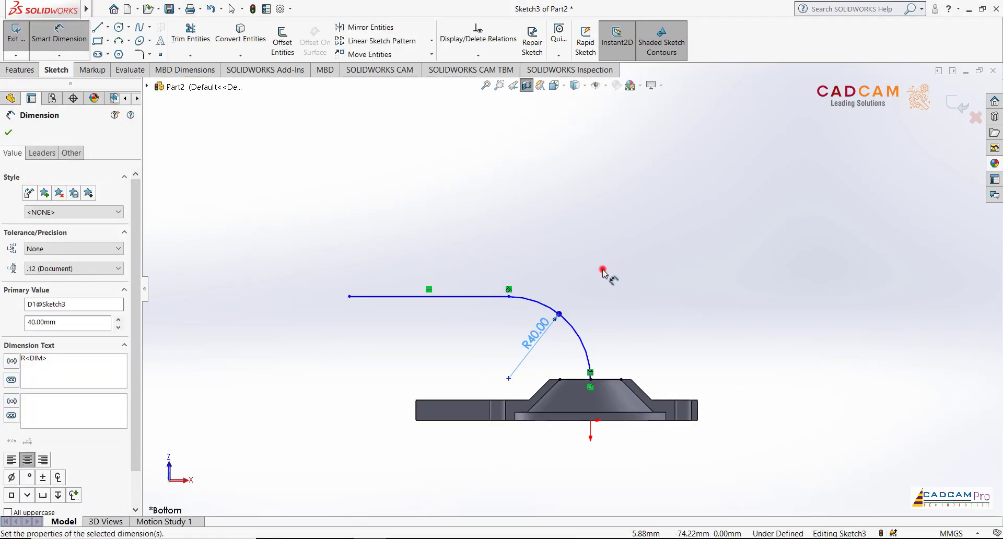
click(591, 378)
click(349, 296)
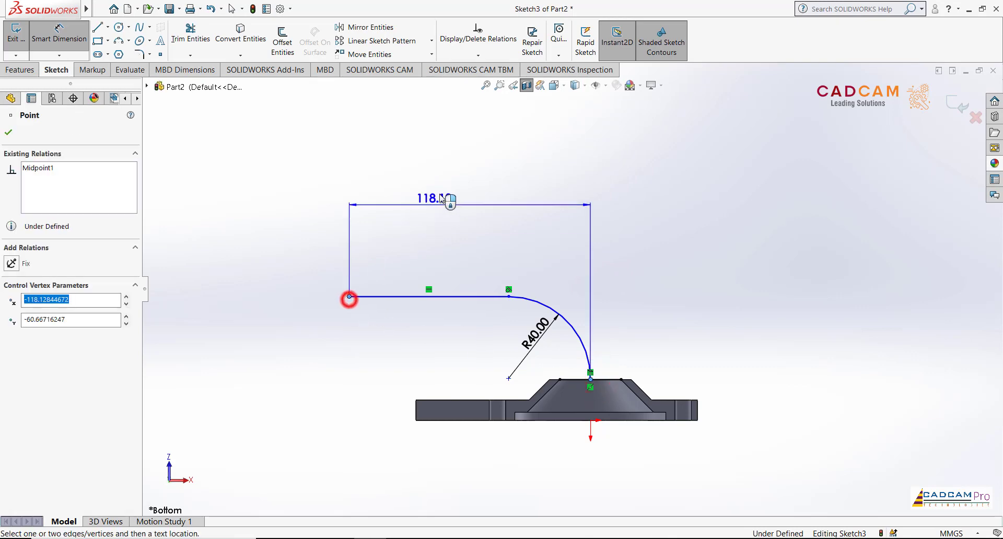
click(452, 184)
text(143)
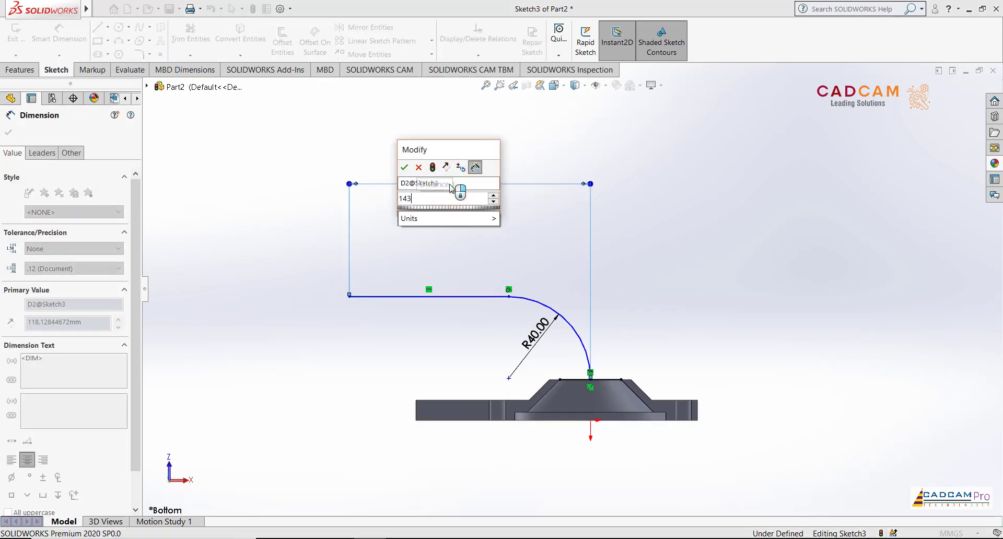
key(Return)
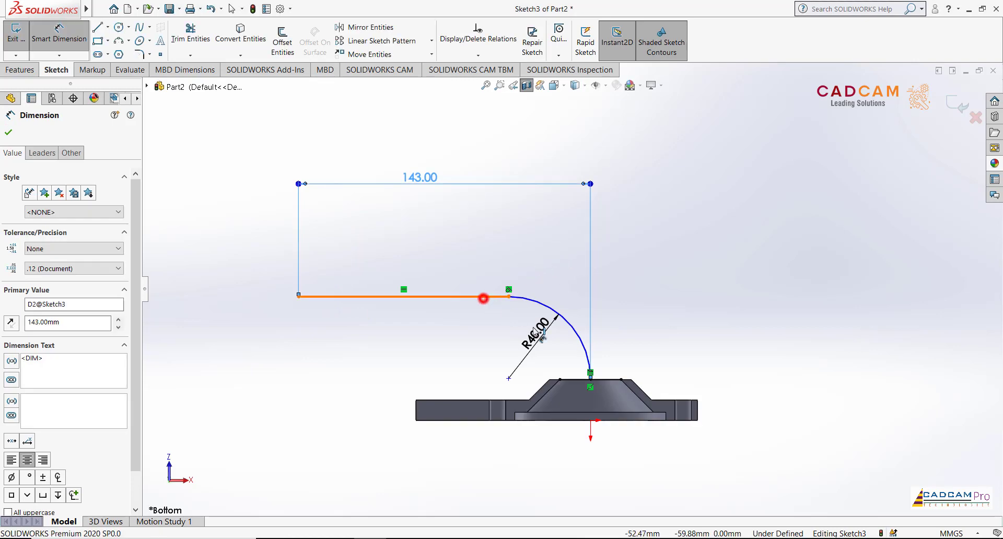
Dimension the top line 60 mm above the origin
click(481, 297)
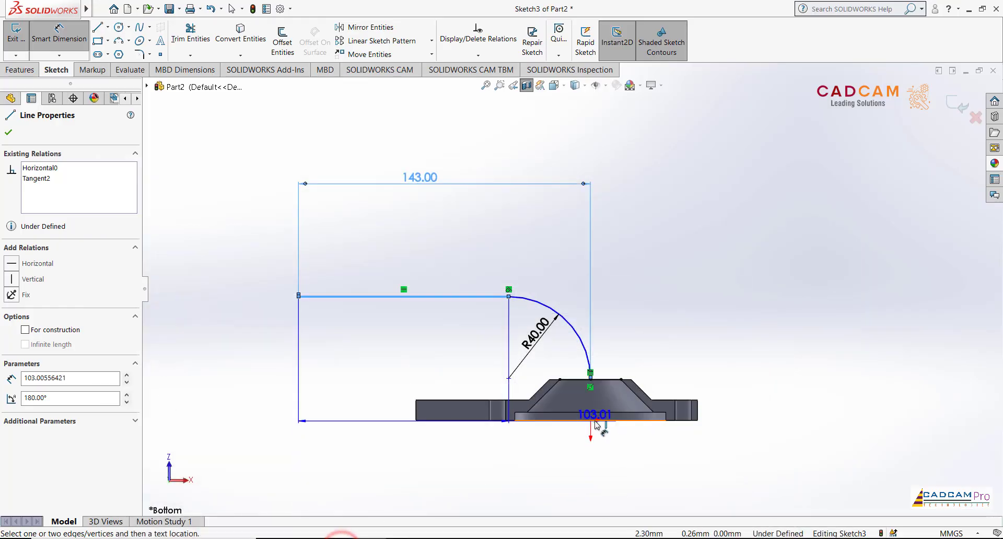
click(590, 420)
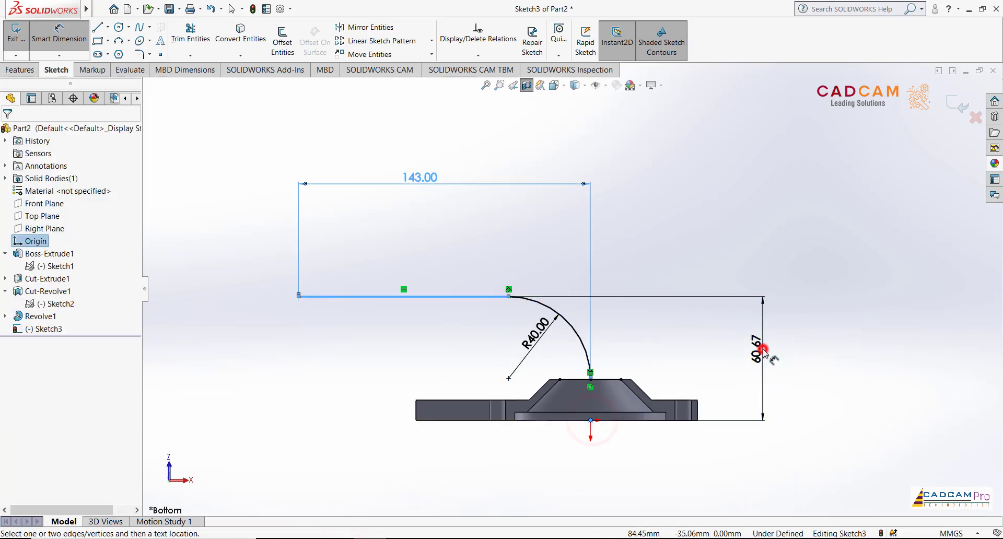
click(762, 351)
text(60.00mm)
key(Return)
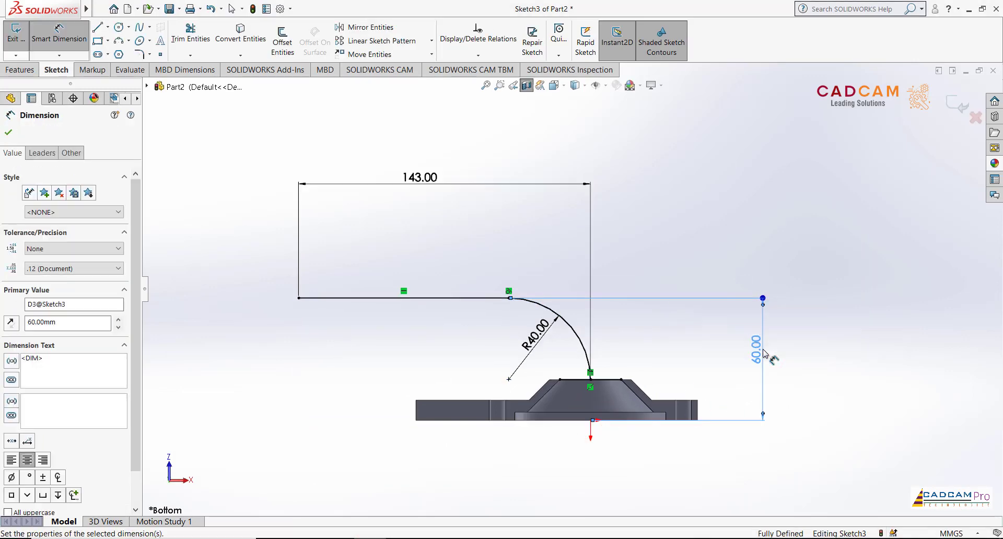
key(Escape)
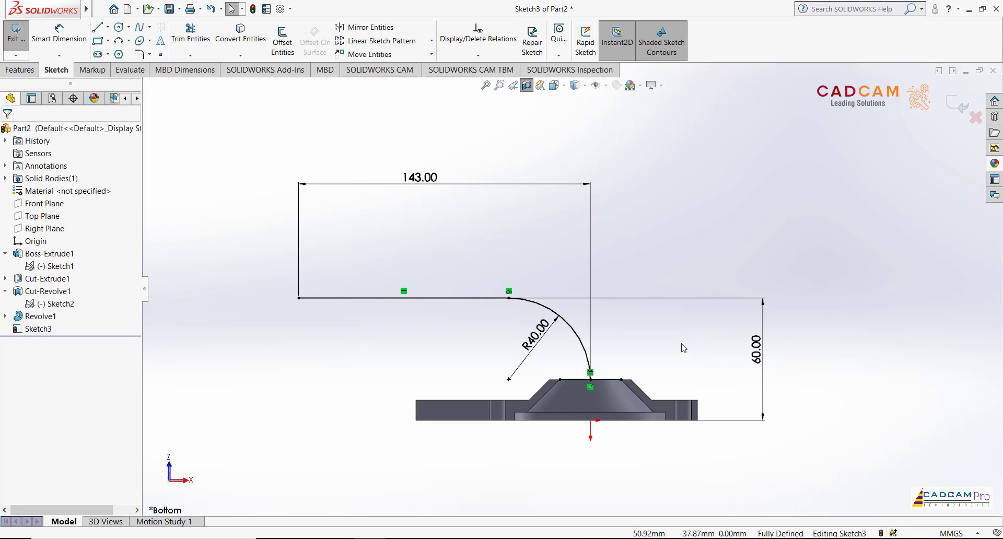
Convert the short line on the boss top to construction geometry
click(606, 379)
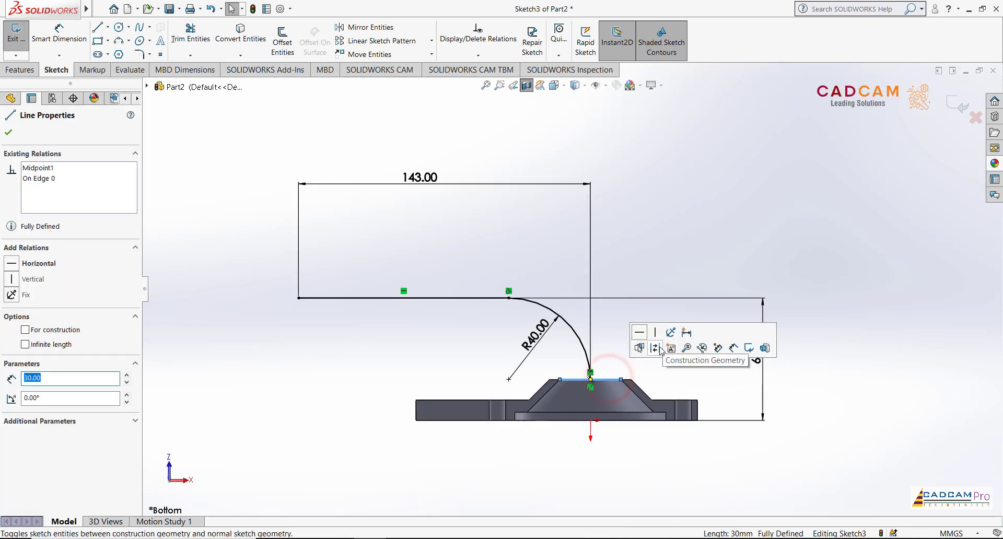
click(655, 347)
middle_drag(705, 255, 809, 201)
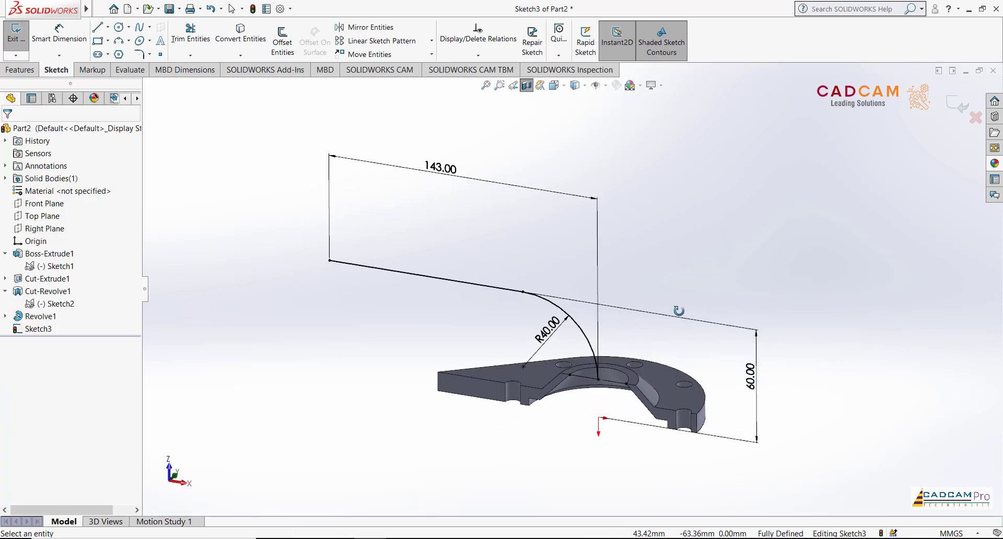
Exit the path sketch and turn off the section view
click(956, 109)
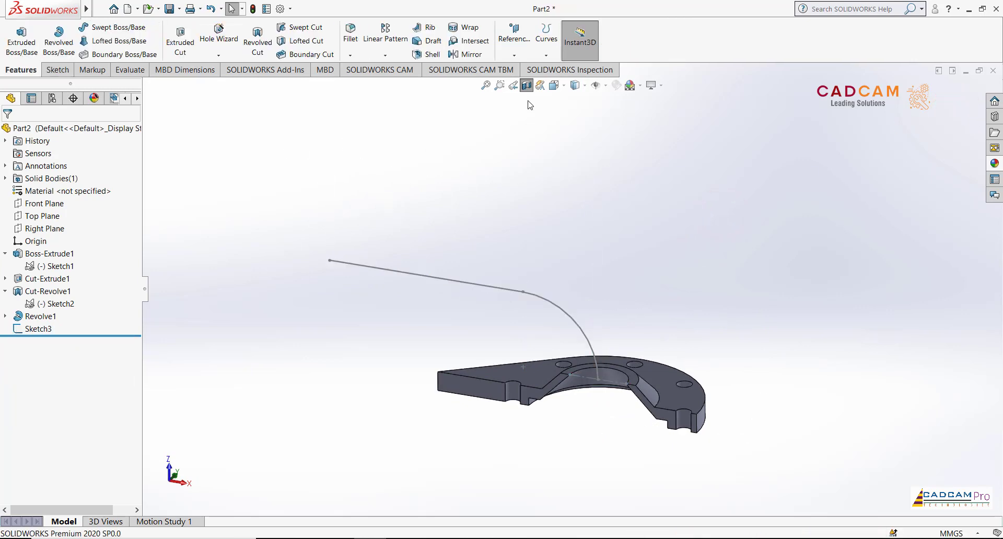
click(527, 85)
middle_drag(621, 236, 610, 260)
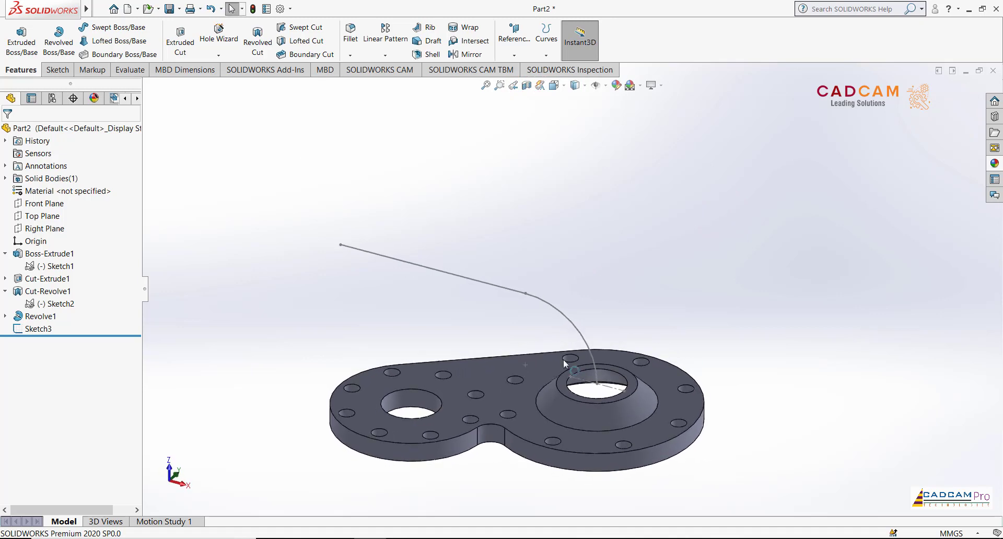
scroll(508, 407, down, 3)
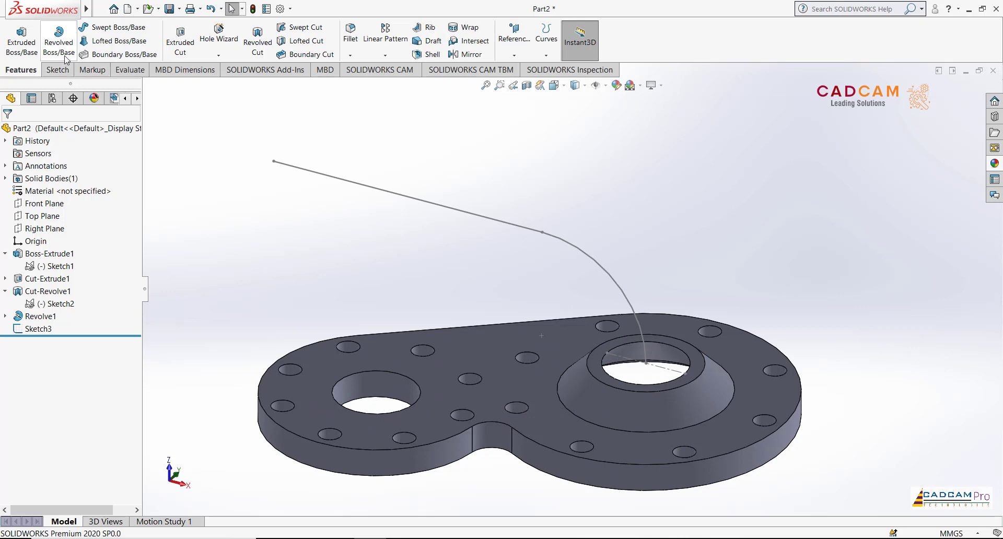
Sweep the boss's ring face along Sketch3 to create the bent pipe
click(98, 27)
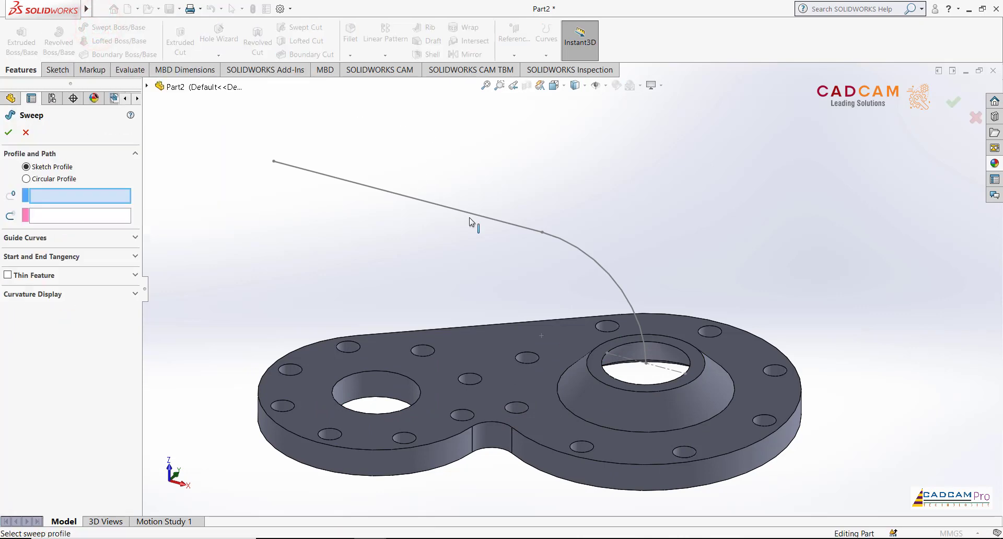
click(687, 348)
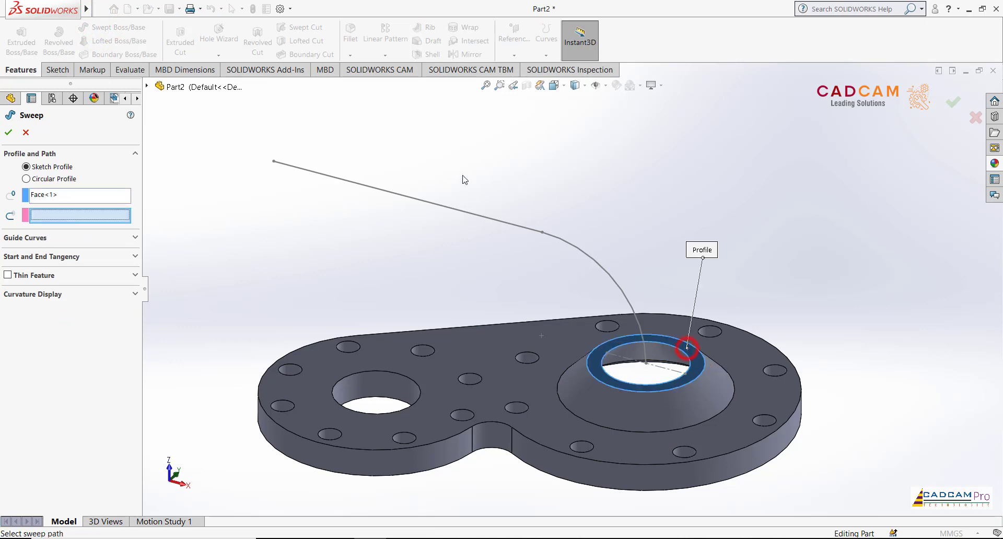
click(571, 247)
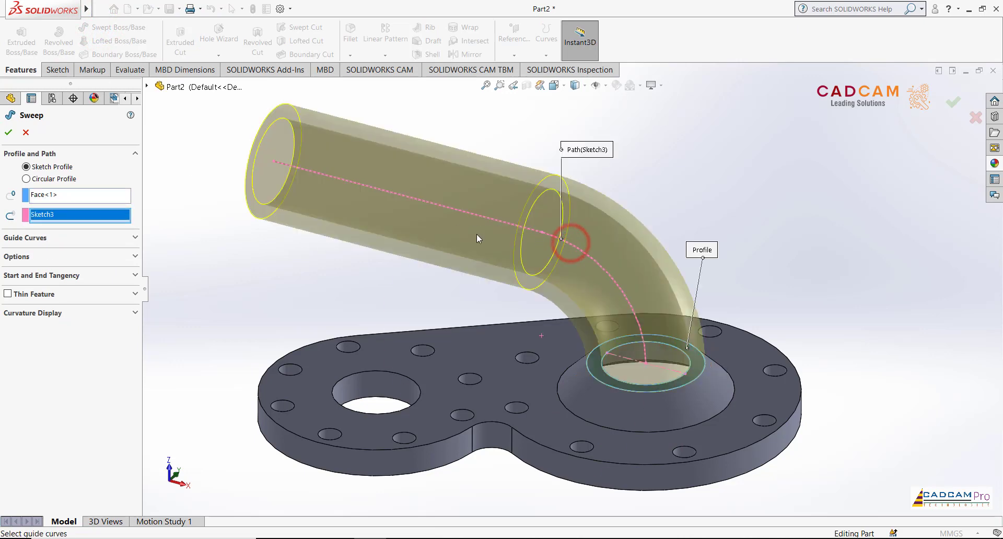
mouse_move(306, 251)
middle_down()
mouse_move(419, 260)
mouse_move(298, 282)
middle_up()
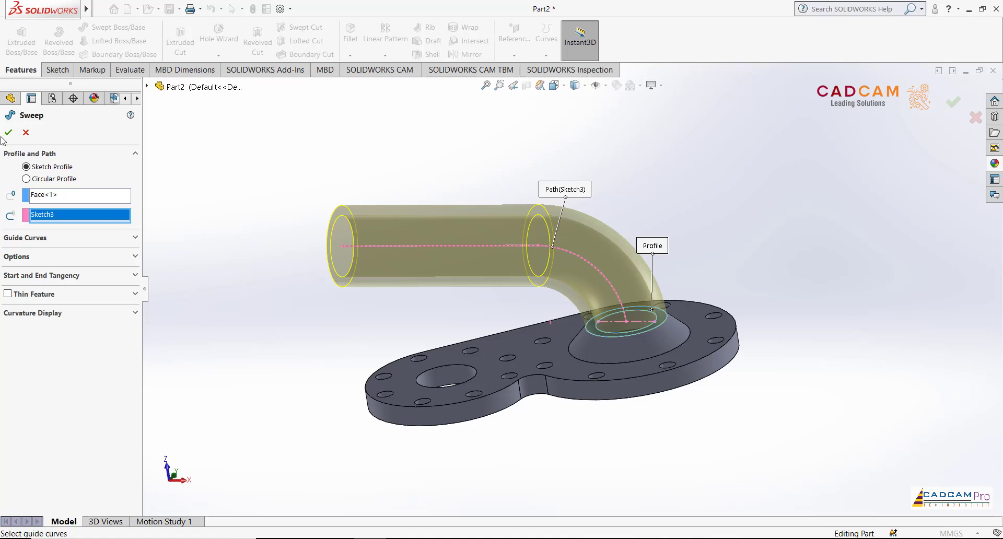
click(6, 134)
mouse_move(390, 156)
middle_down()
mouse_move(667, 139)
mouse_move(481, 518)
middle_up()
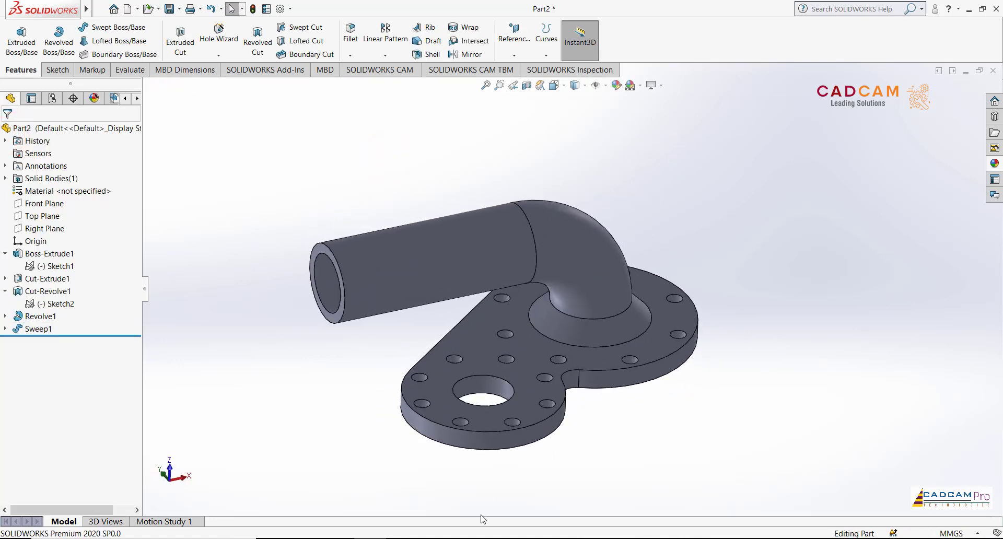
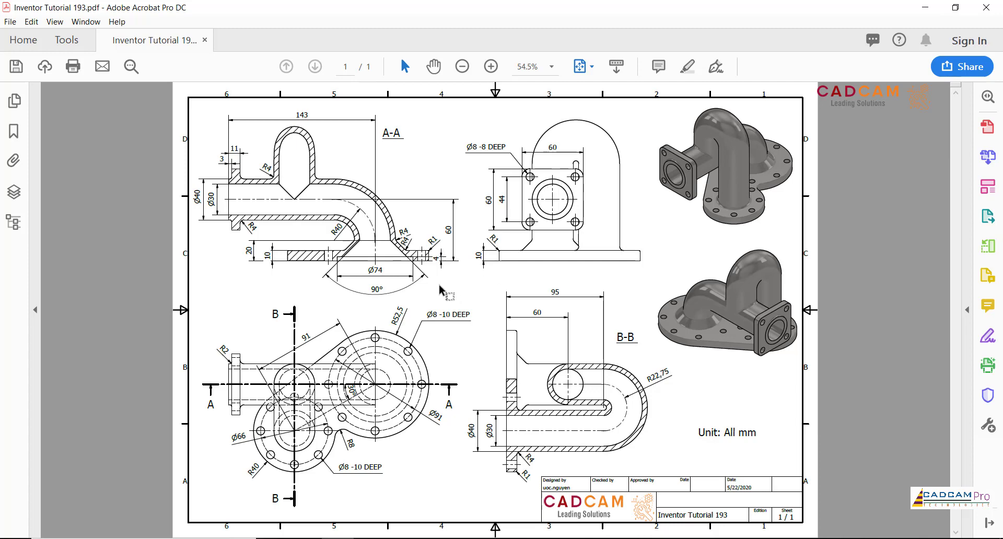
Bring the SOLIDWORKS pipe model window in front of the PDF reference drawing
click(376, 535)
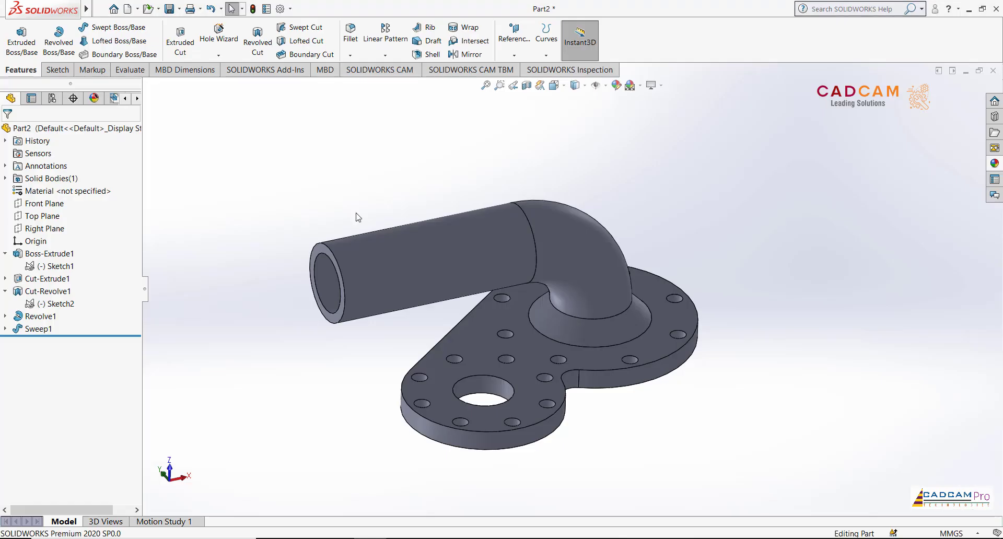
Create Plane1 offset 3 mm inward from the straight pipe's end face
click(501, 54)
click(516, 68)
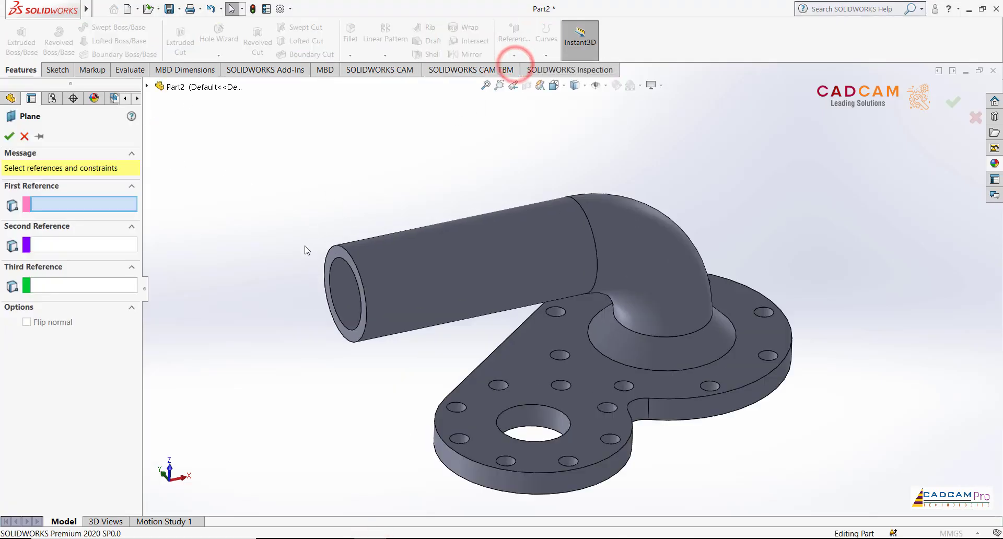
scroll(369, 261, down, 4)
click(372, 263)
text(3)
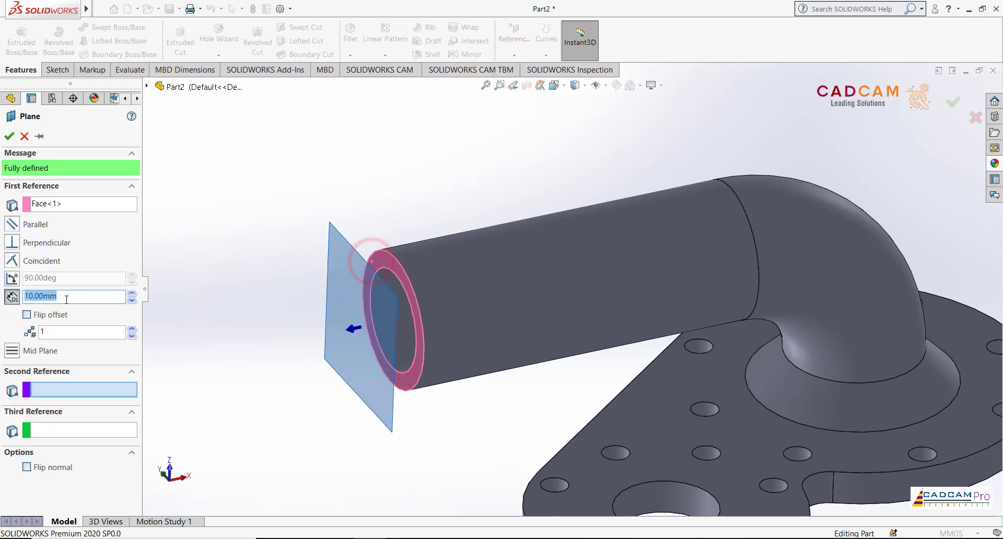
click(27, 315)
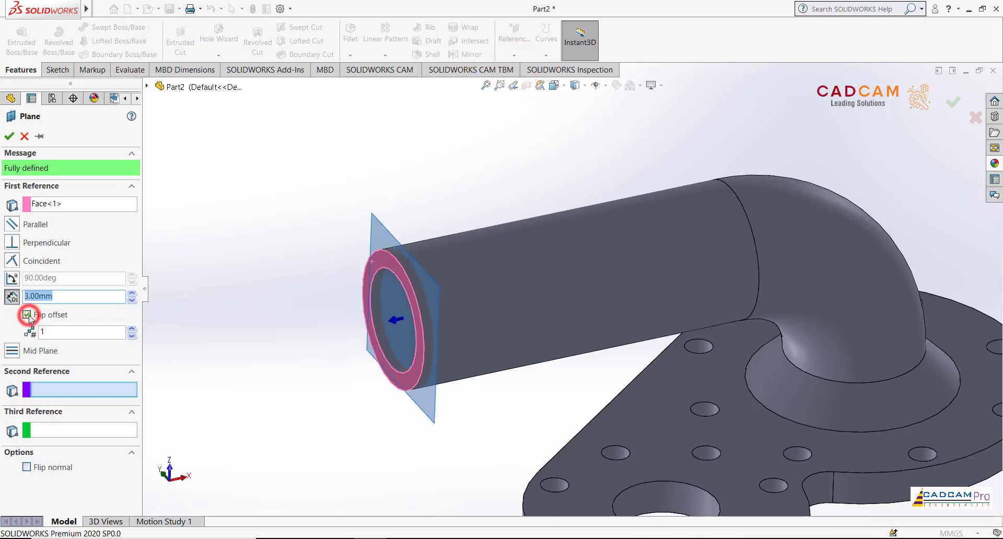
click(8, 137)
Start a new sketch, Sketch4, on Plane1
click(429, 179)
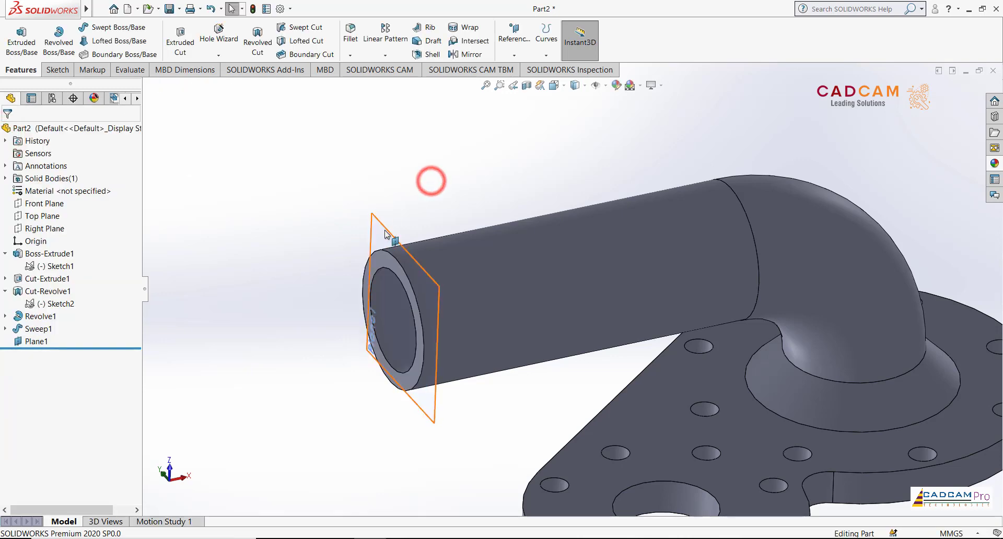
click(385, 232)
click(431, 200)
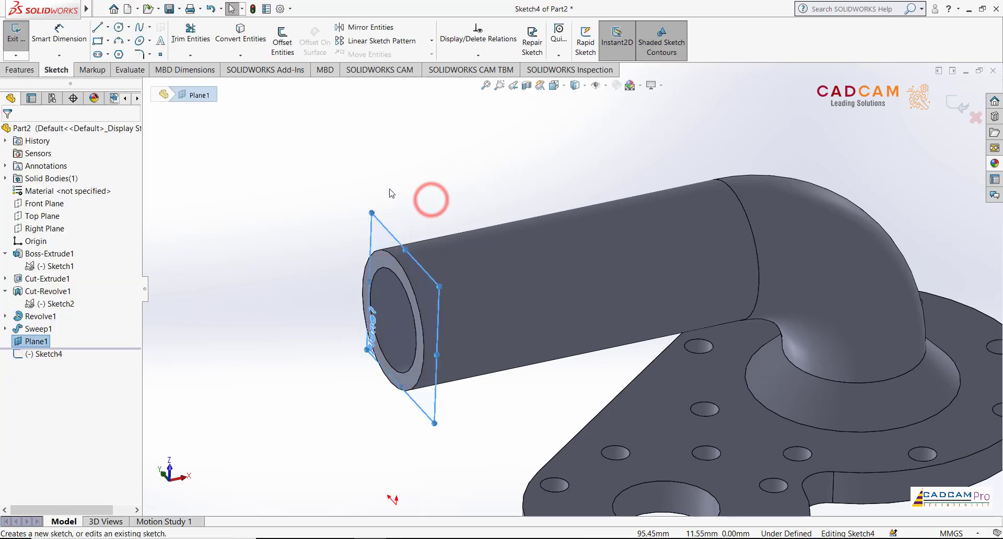
View the sketch face-on and draw a centre rectangle on the pipe's centre
click(64, 357)
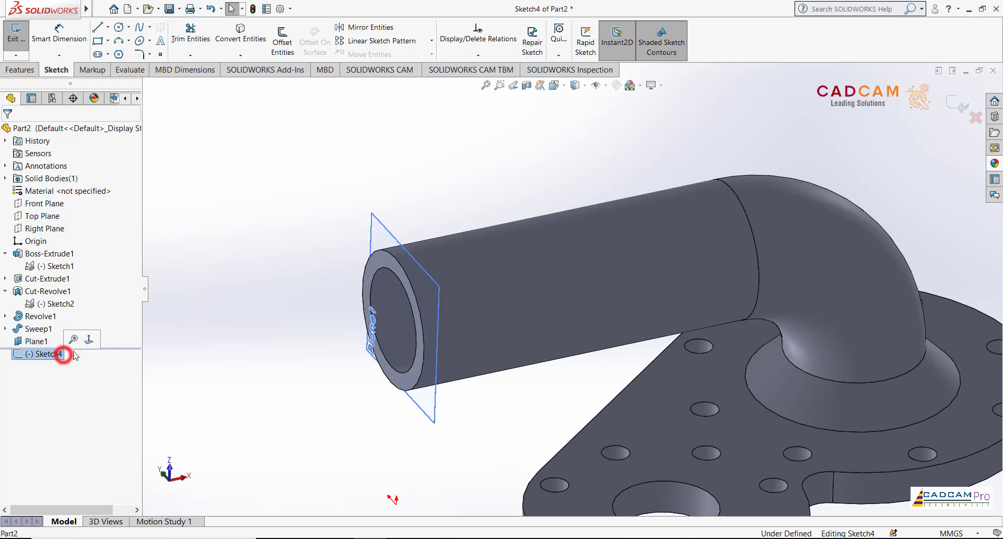
click(88, 340)
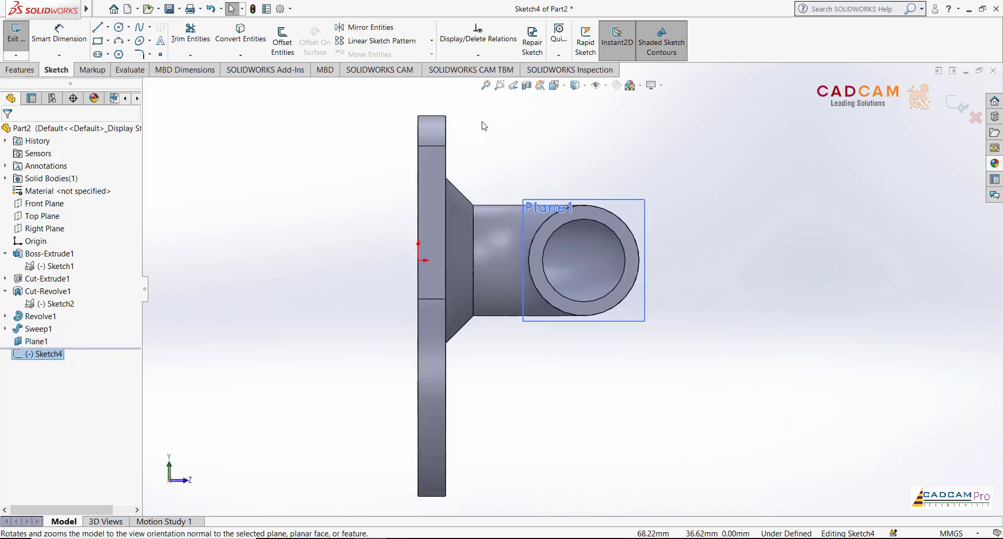
click(107, 41)
click(117, 71)
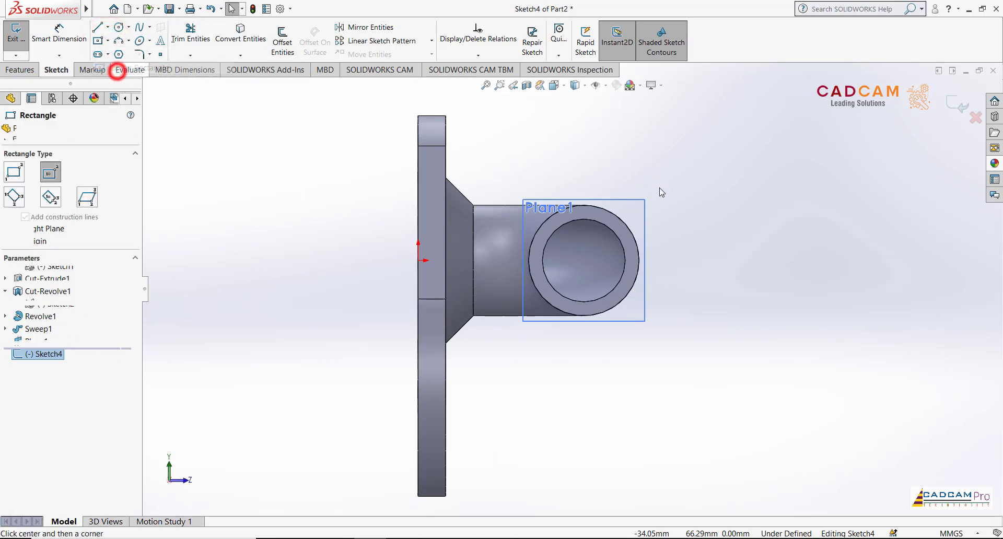
click(584, 261)
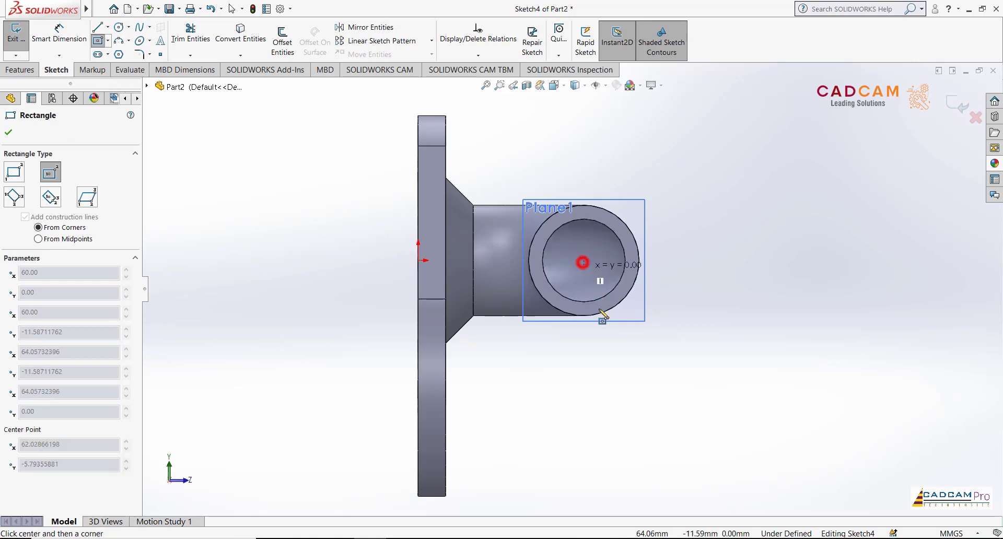
click(674, 349)
Dimension the rectangle's width and height to 60 mm each
click(61, 38)
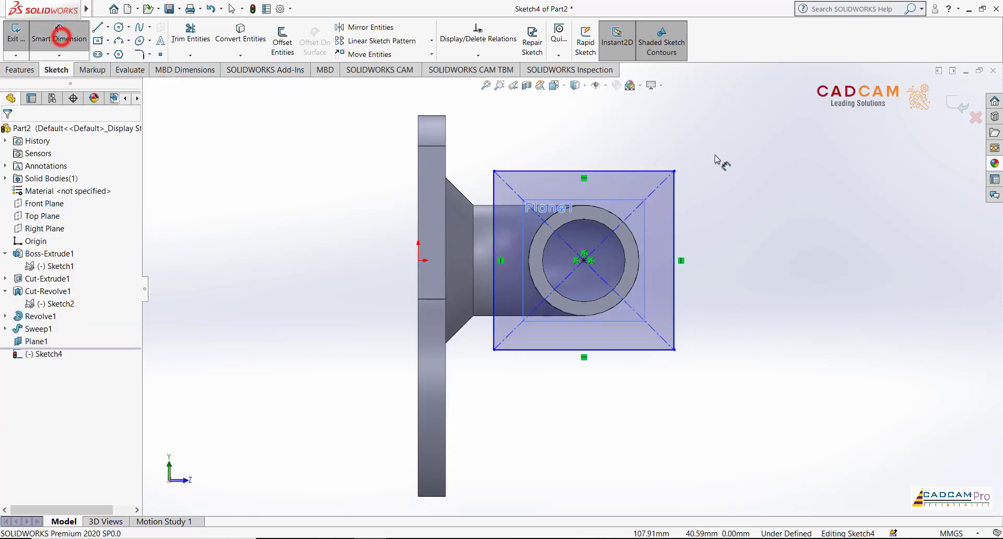
click(634, 171)
click(582, 131)
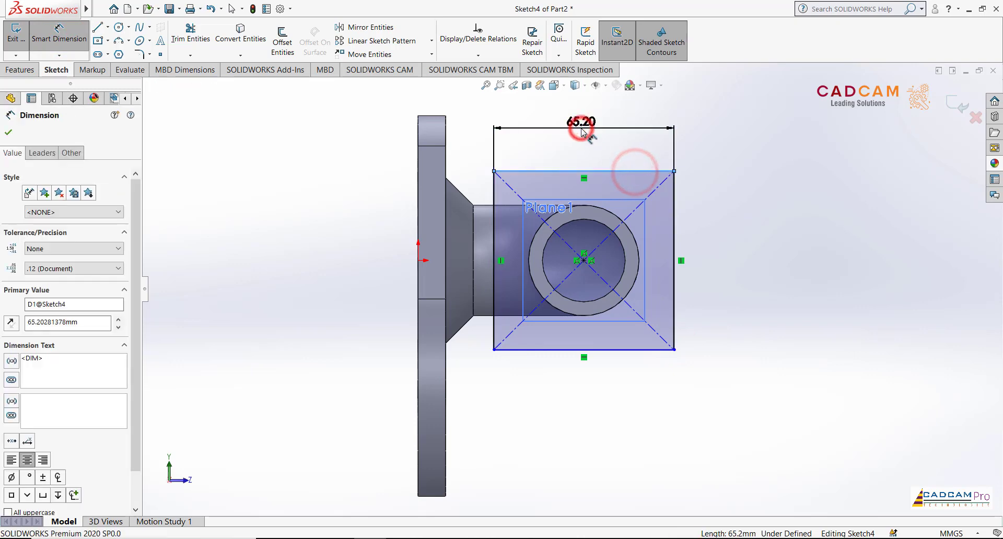
text(60)
key(Return)
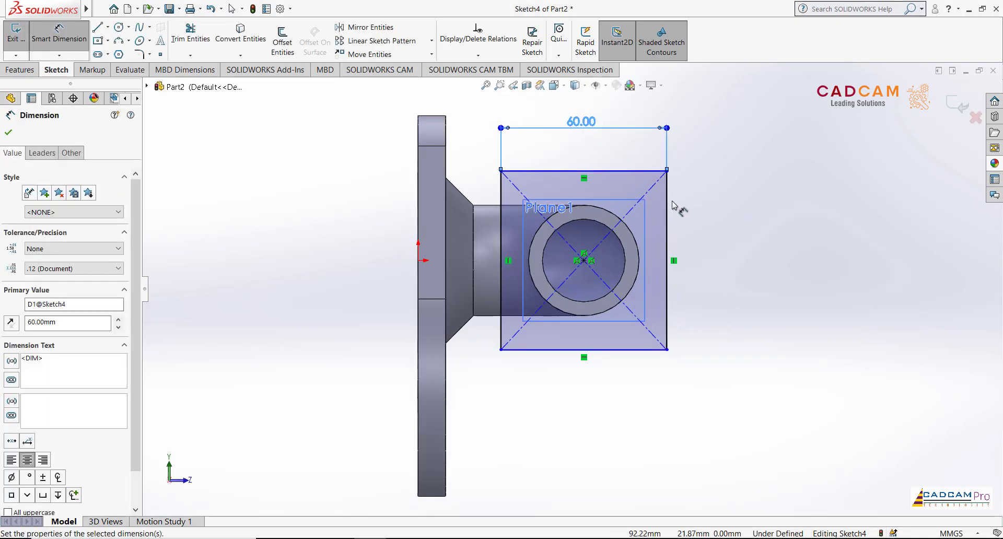
click(668, 205)
click(702, 264)
text(6)
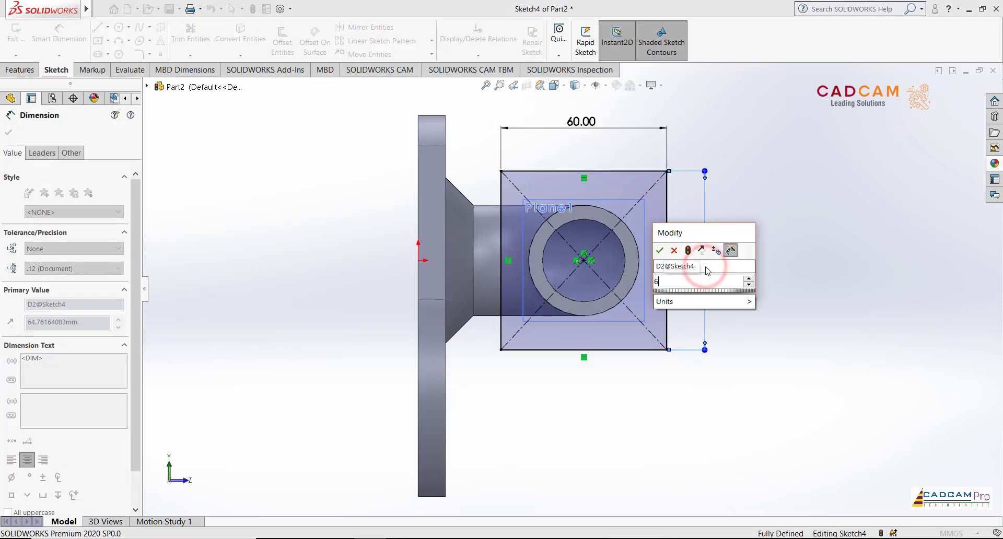
text(0)
key(Return)
click(754, 260)
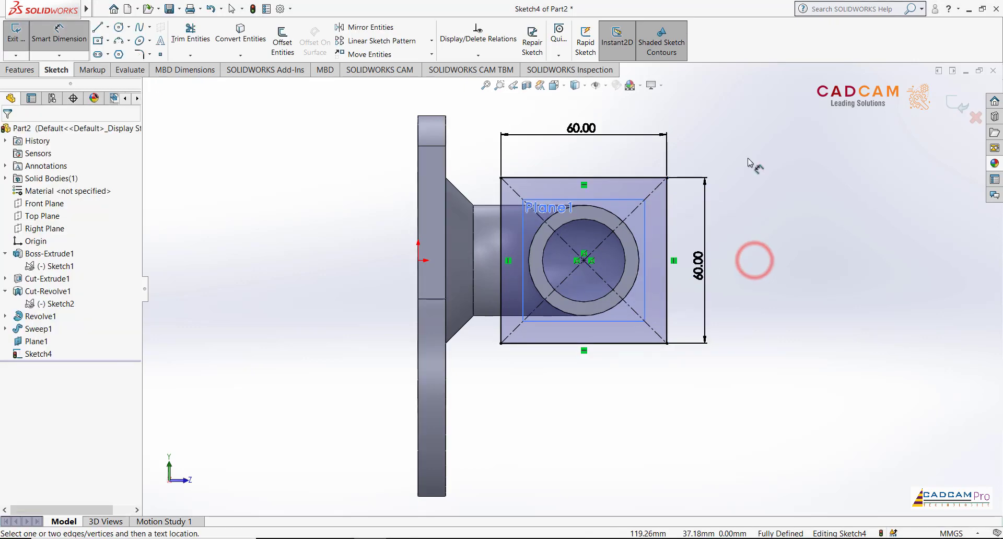
scroll(748, 157, down, 1)
key(Escape)
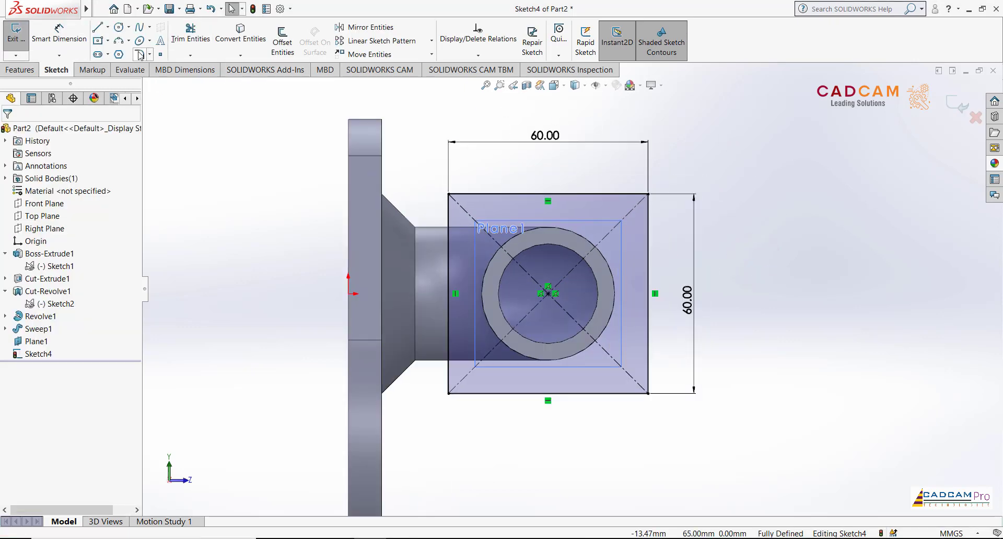
Fillet all four corners of the square at 8 mm
click(139, 54)
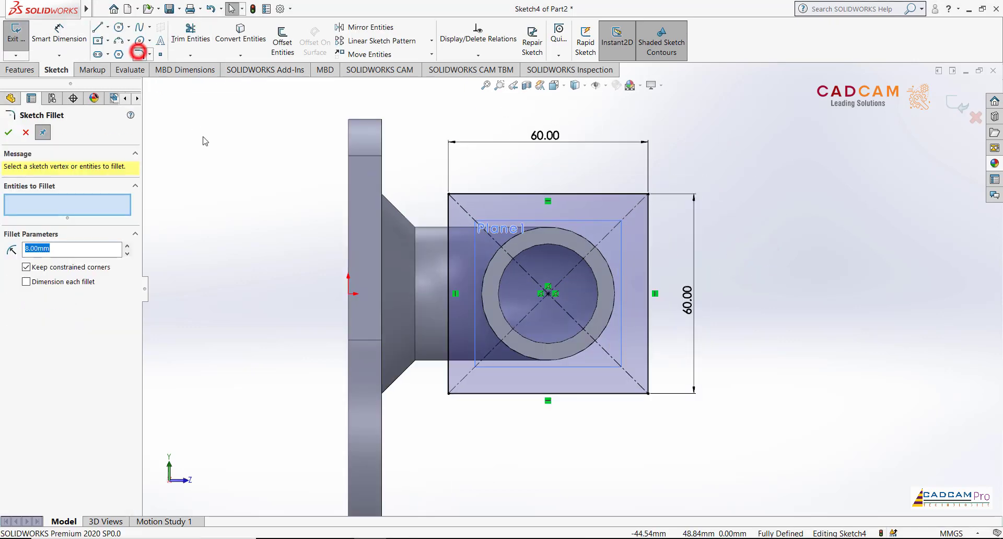
click(641, 194)
click(648, 216)
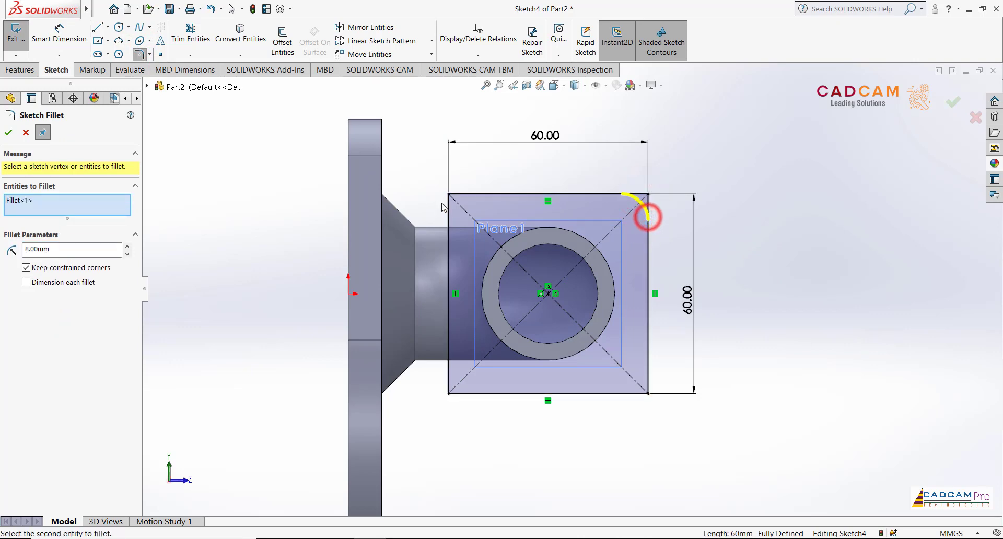
click(472, 194)
click(447, 205)
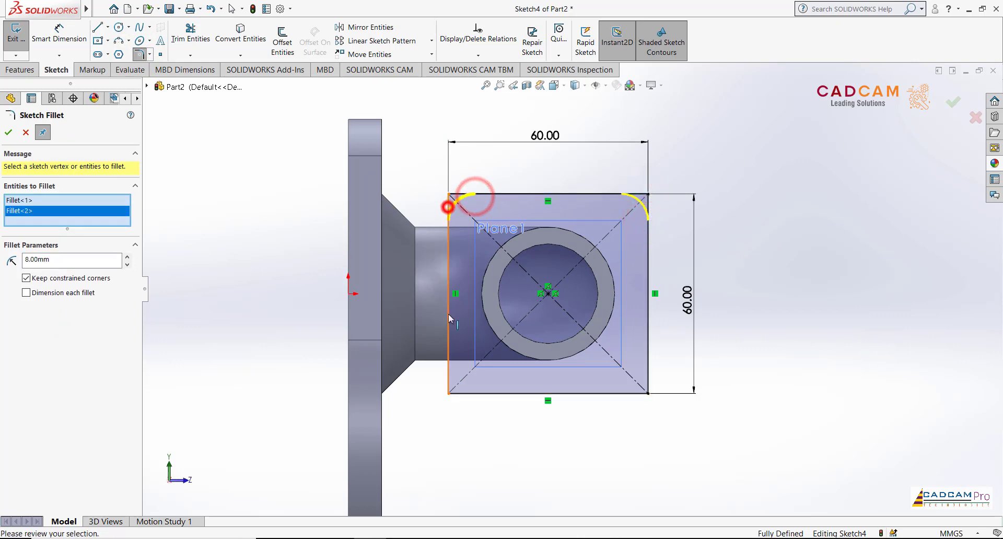
click(447, 370)
click(481, 394)
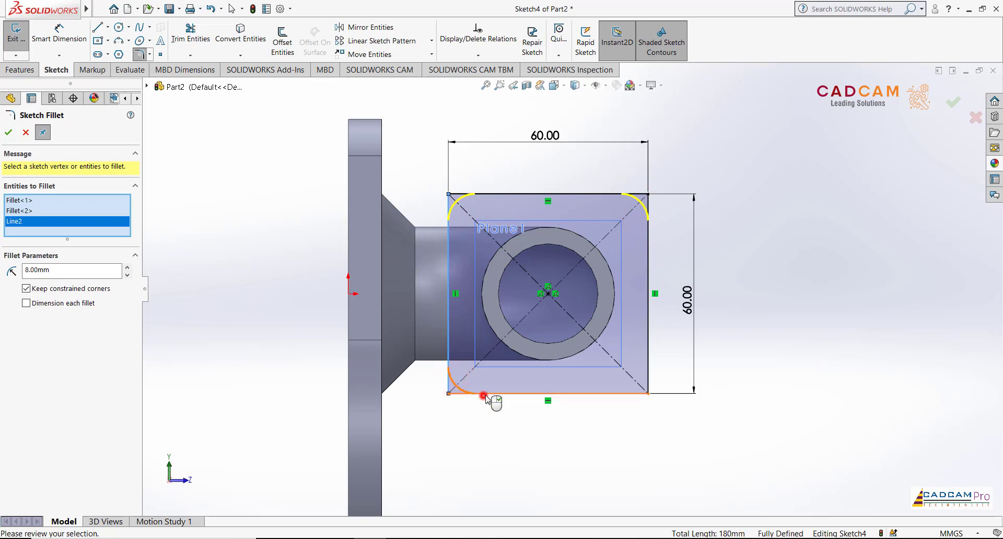
click(650, 355)
click(616, 394)
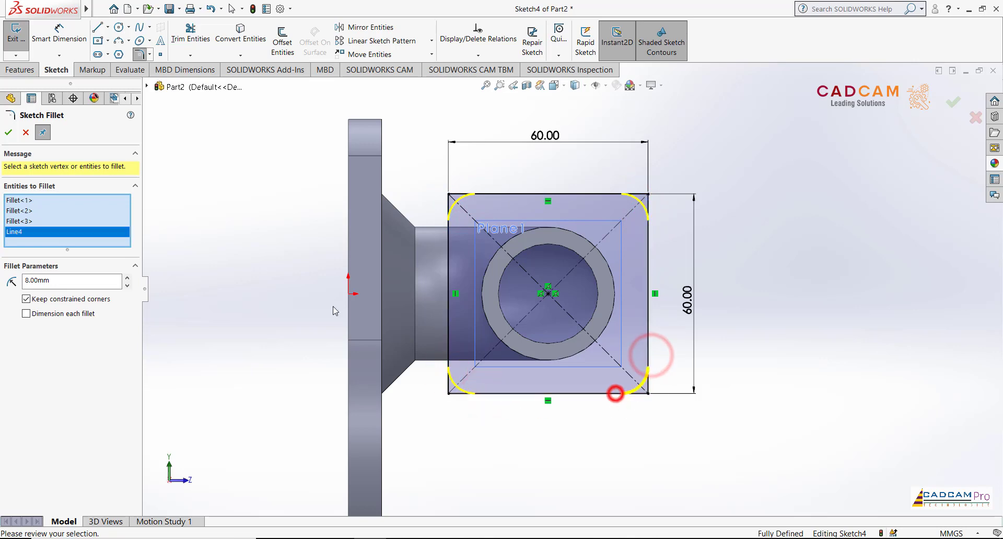
click(8, 132)
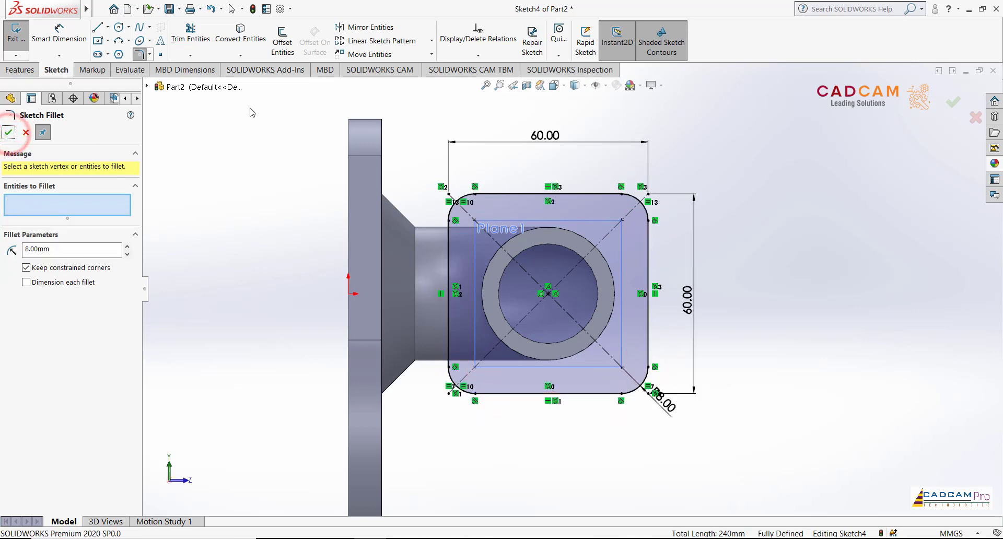
click(8, 133)
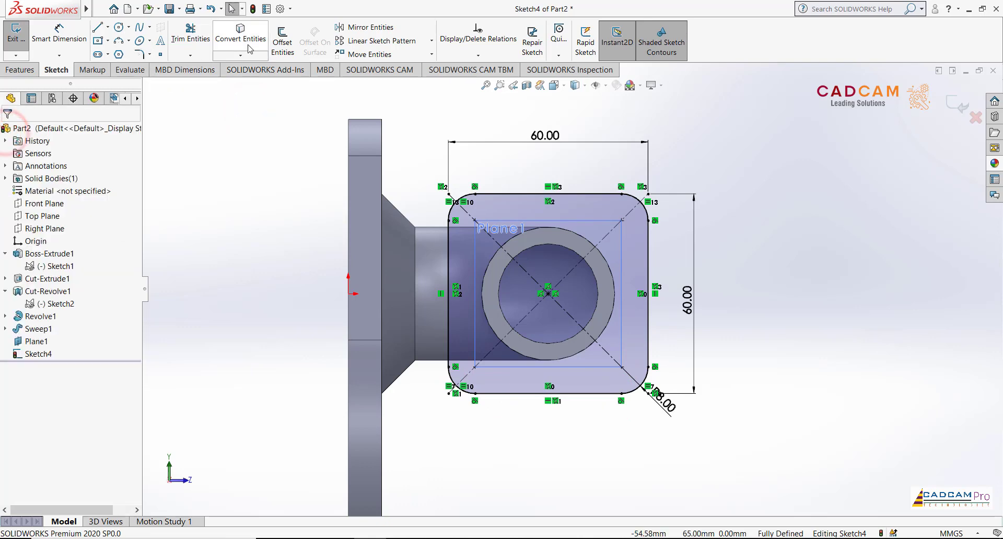
Draw four circles centred on the square's rounded corners
click(264, 157)
click(120, 27)
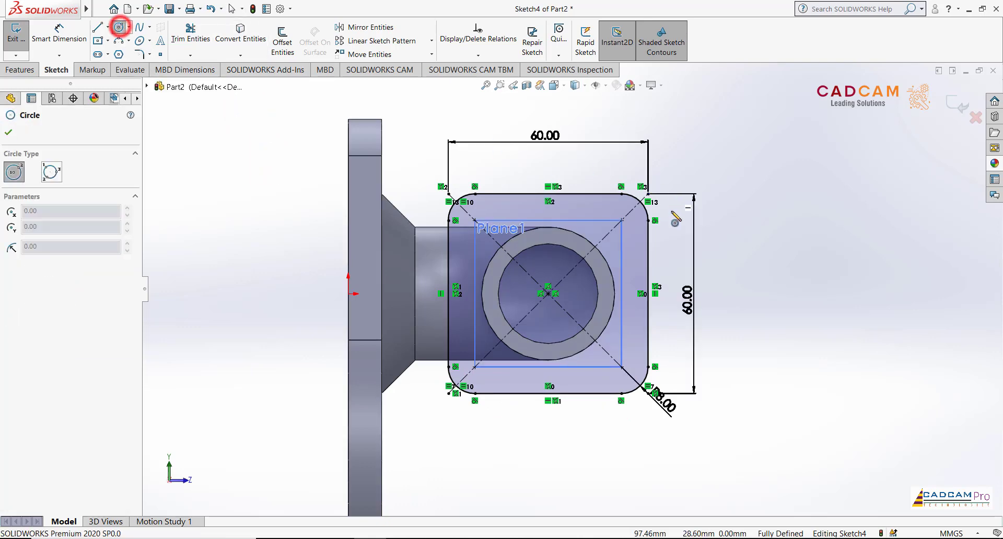
click(621, 220)
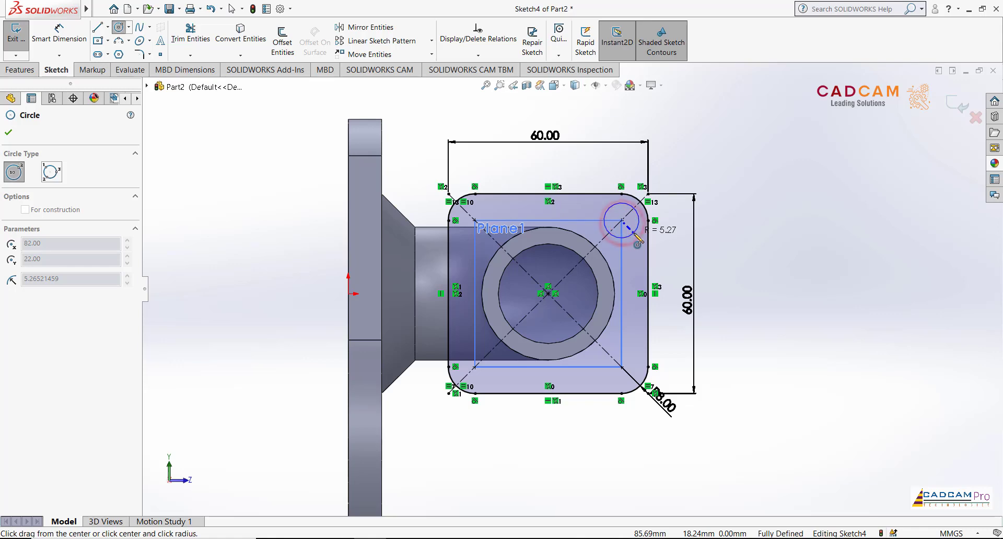
click(633, 231)
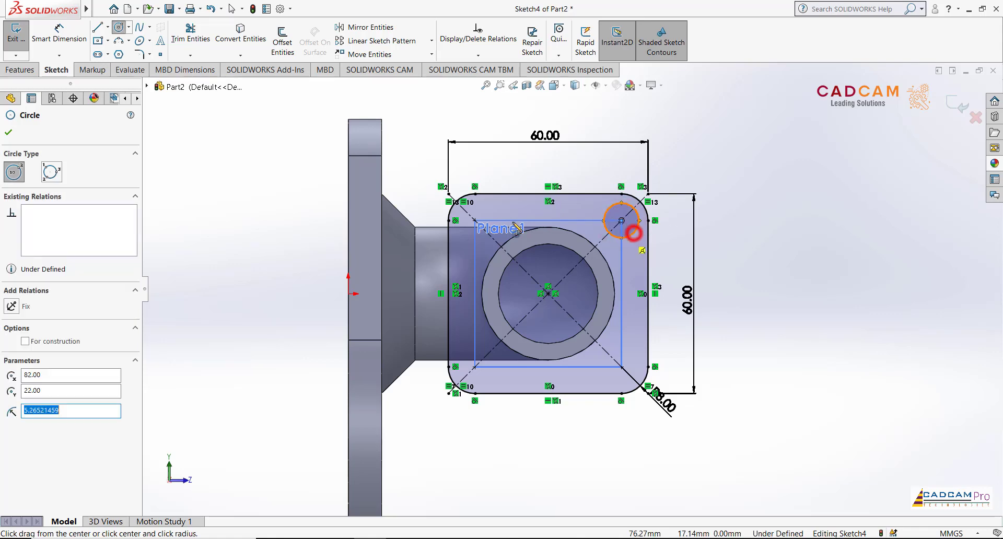
click(474, 220)
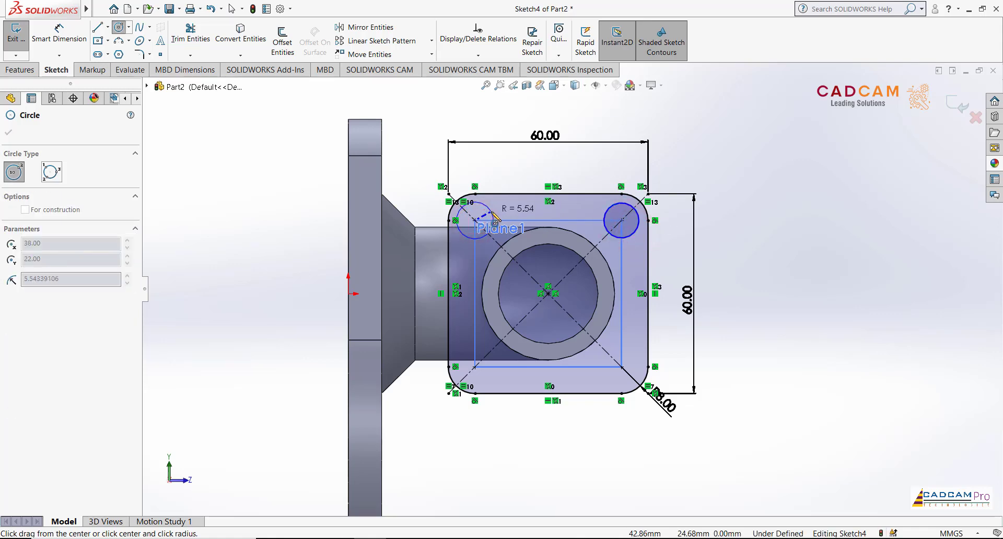
click(494, 216)
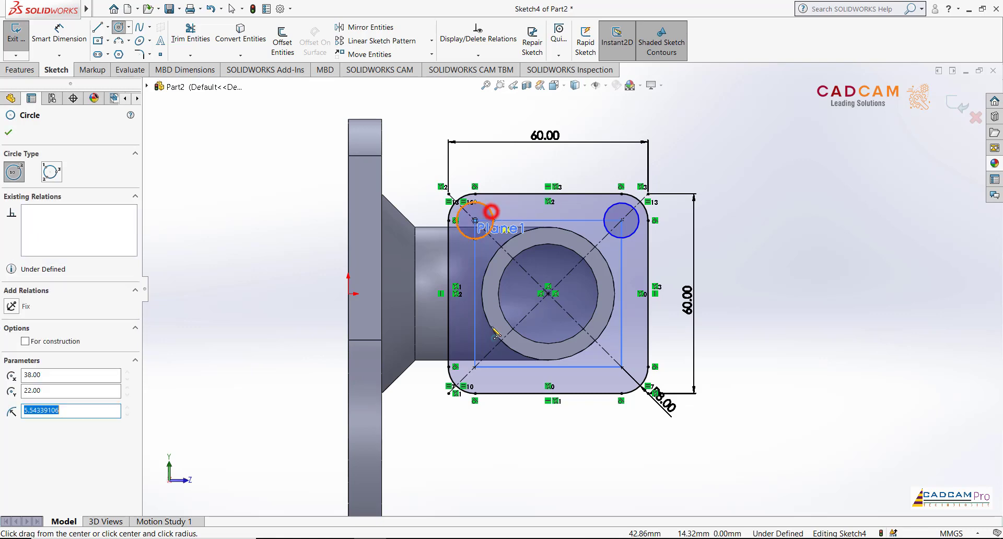
click(473, 368)
click(488, 380)
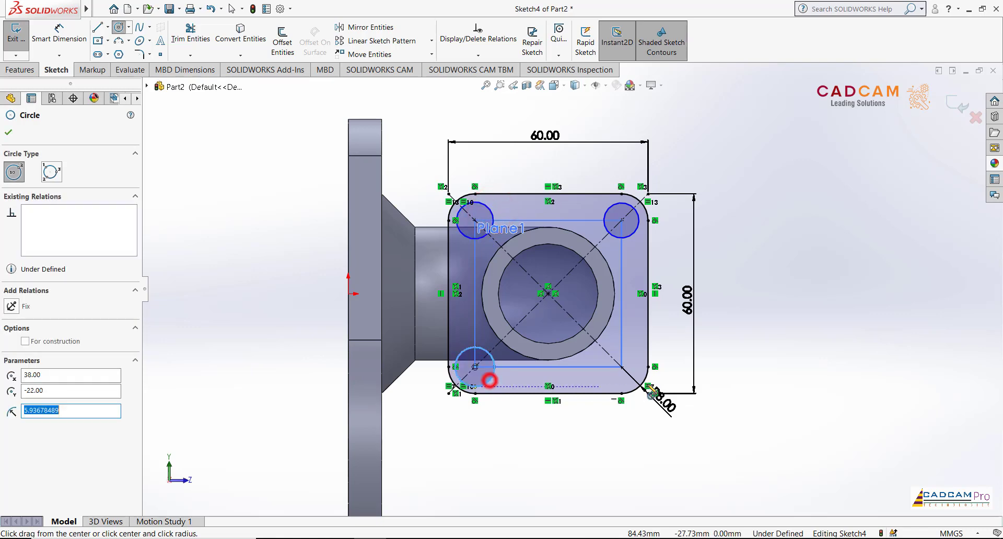
click(621, 368)
click(632, 351)
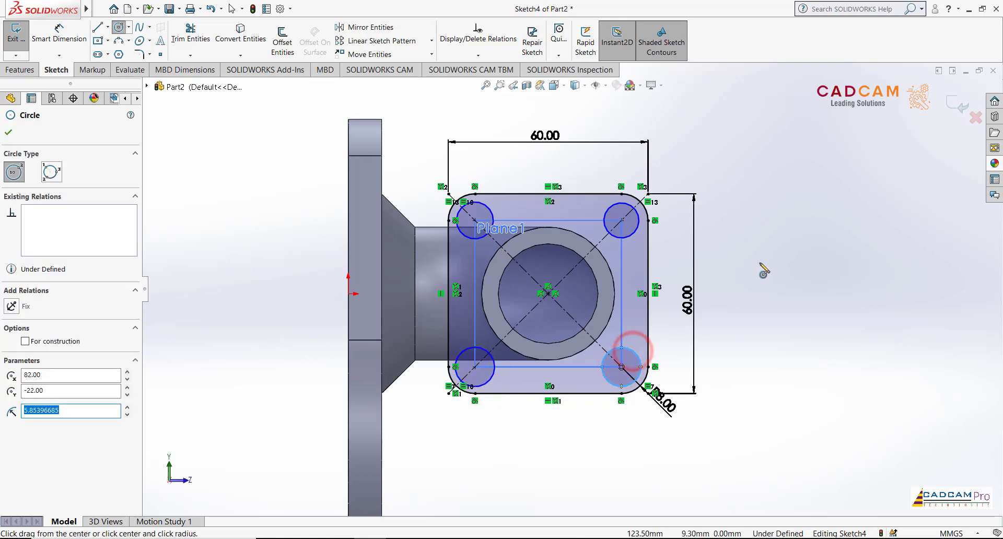
key(Escape)
Dimension the two upper corner circles to Ø8 mm
click(72, 34)
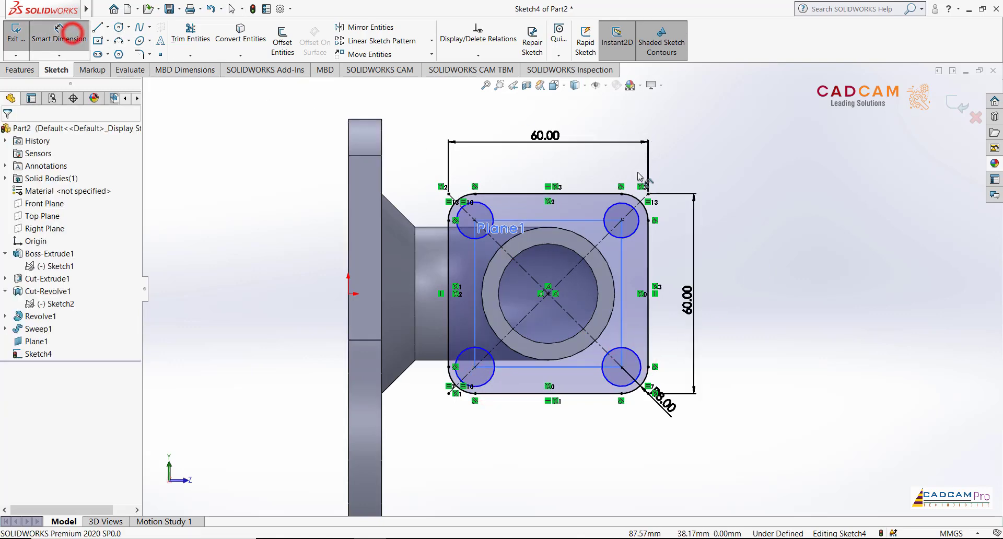
click(610, 208)
click(584, 168)
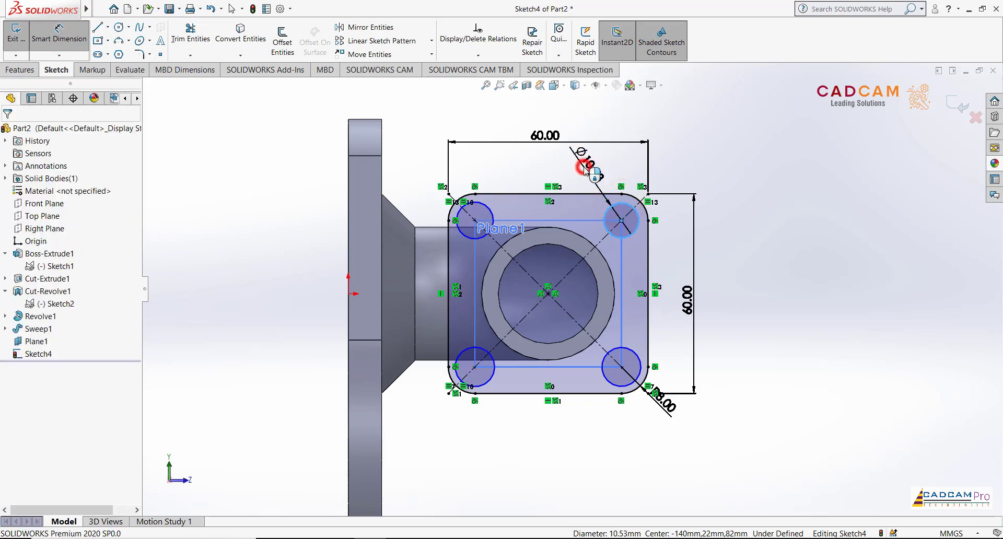
text(8)
key(Return)
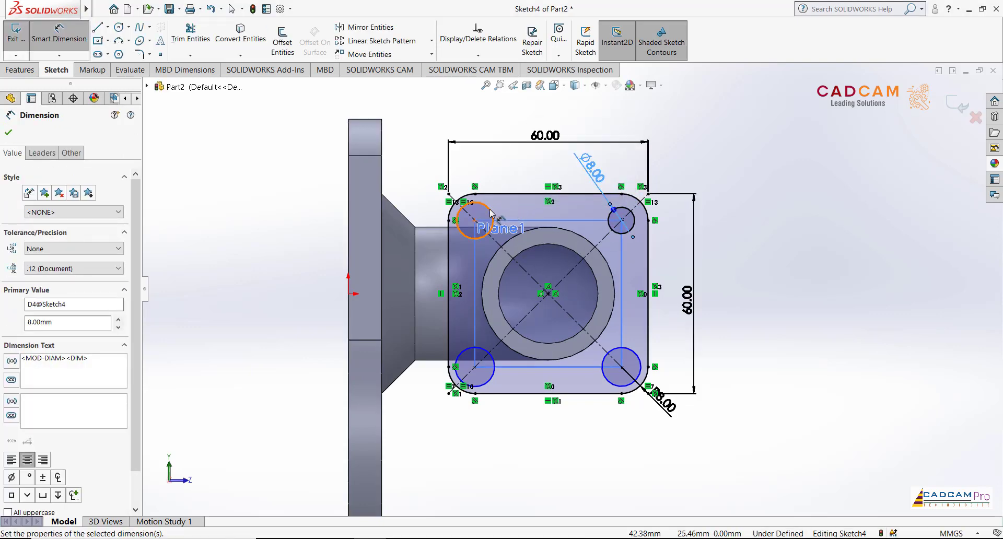
click(491, 213)
click(503, 161)
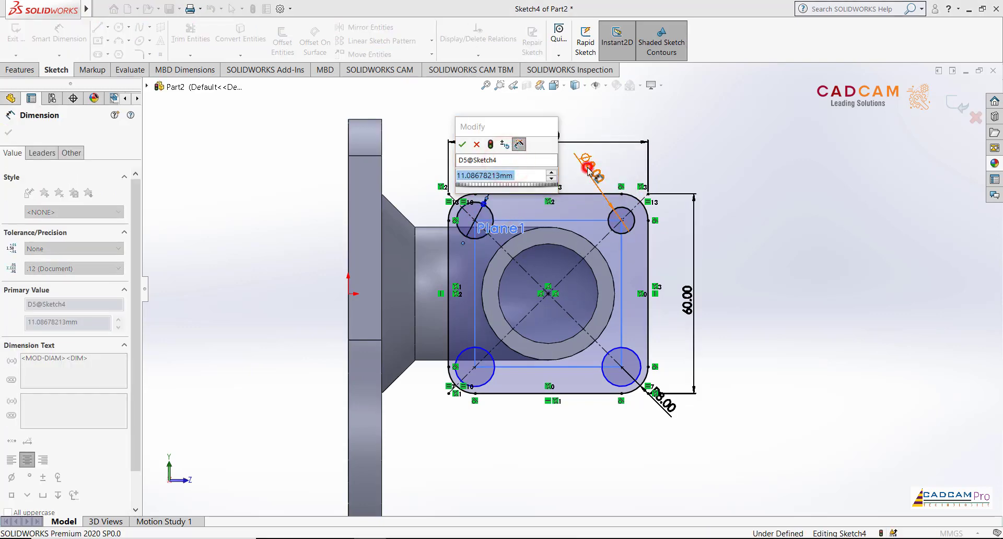
text(8)
key(Return)
Set the two lower corner circles to Ø8 mm, matching the existing dimension
click(464, 144)
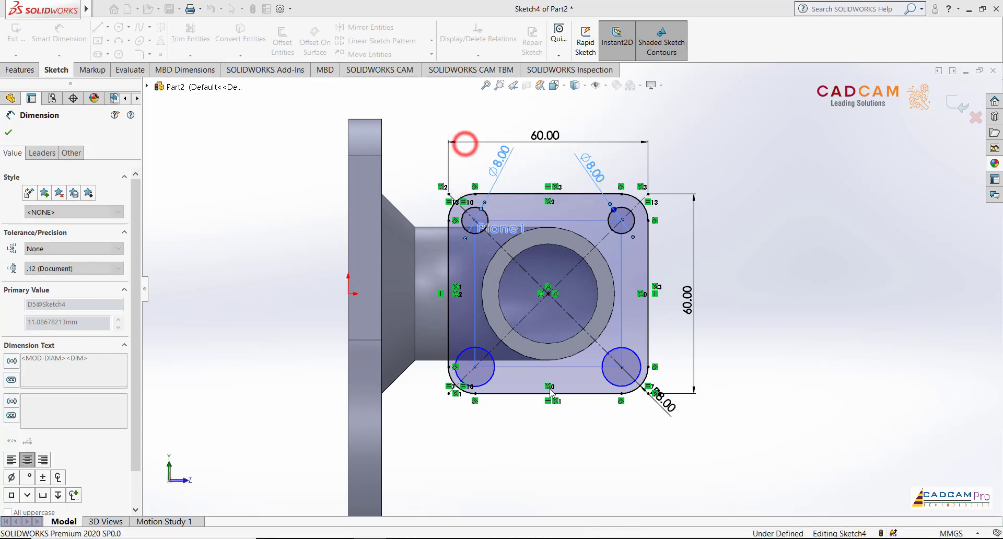
click(631, 381)
click(589, 445)
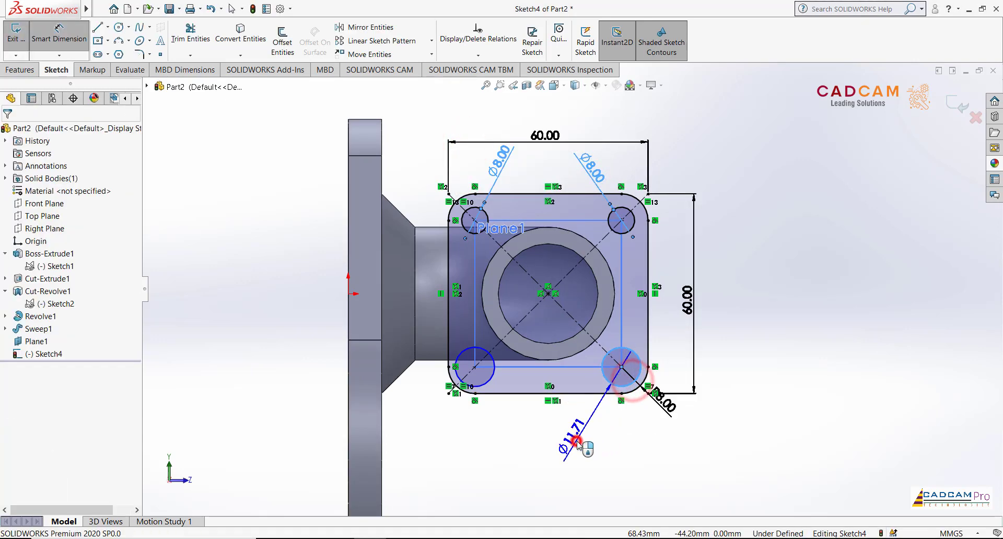
click(590, 168)
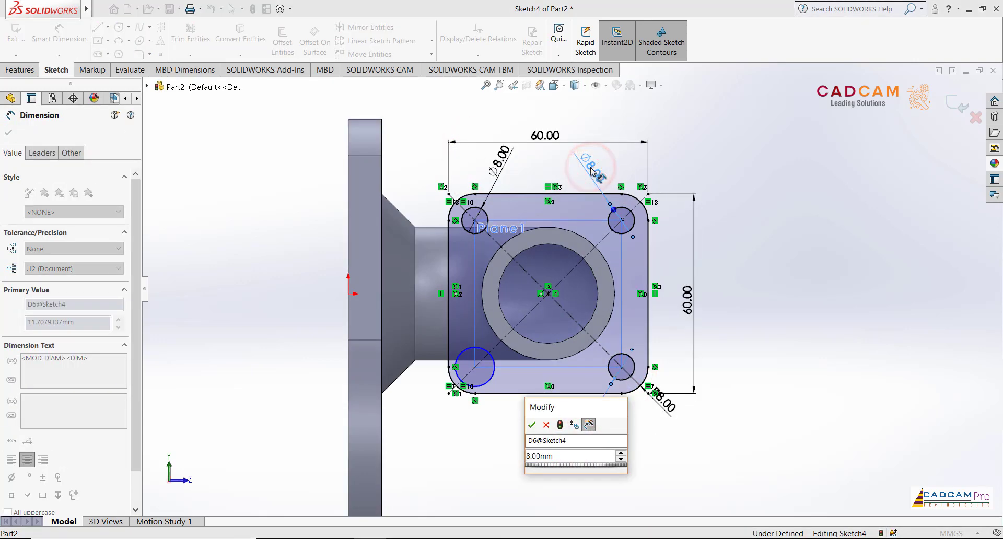
key(Return)
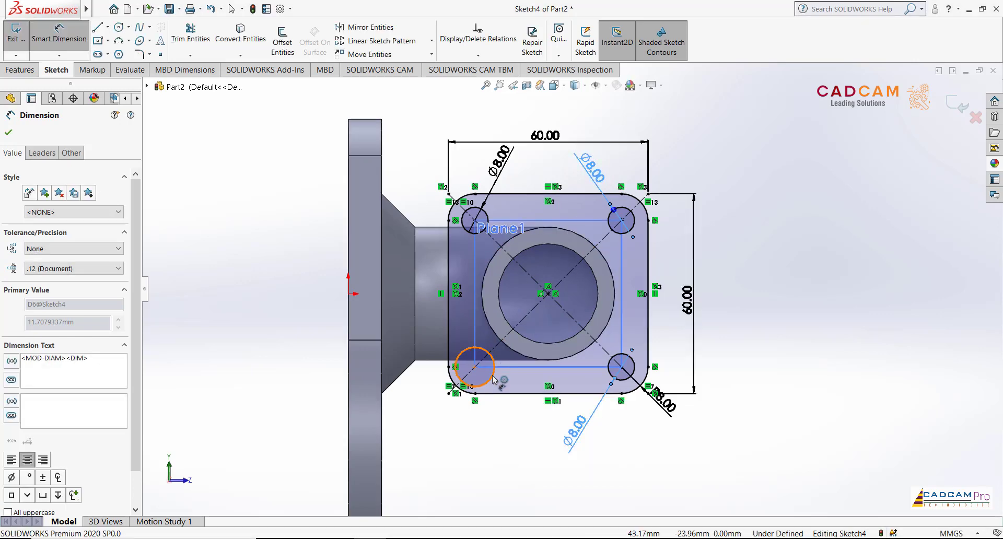
click(491, 375)
click(500, 432)
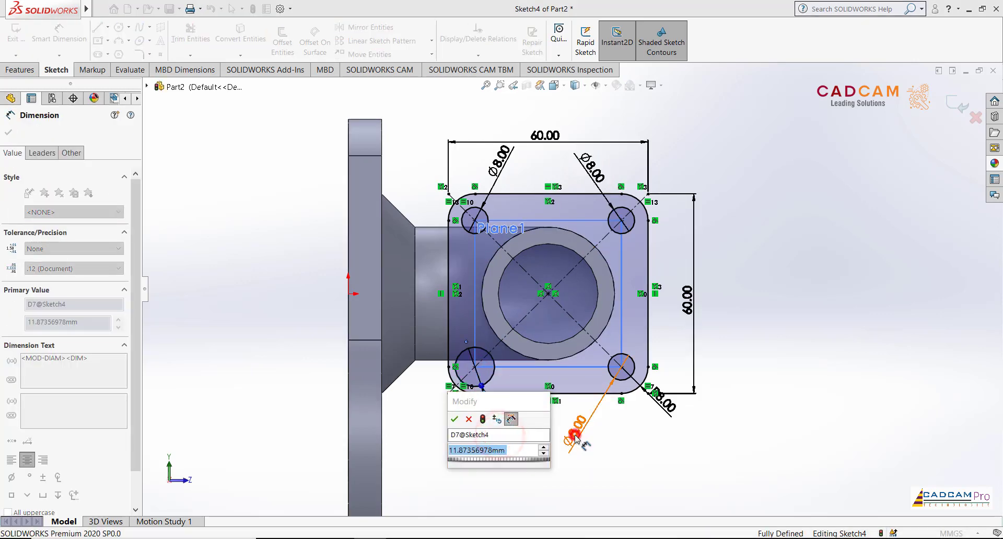
click(575, 436)
key(Return)
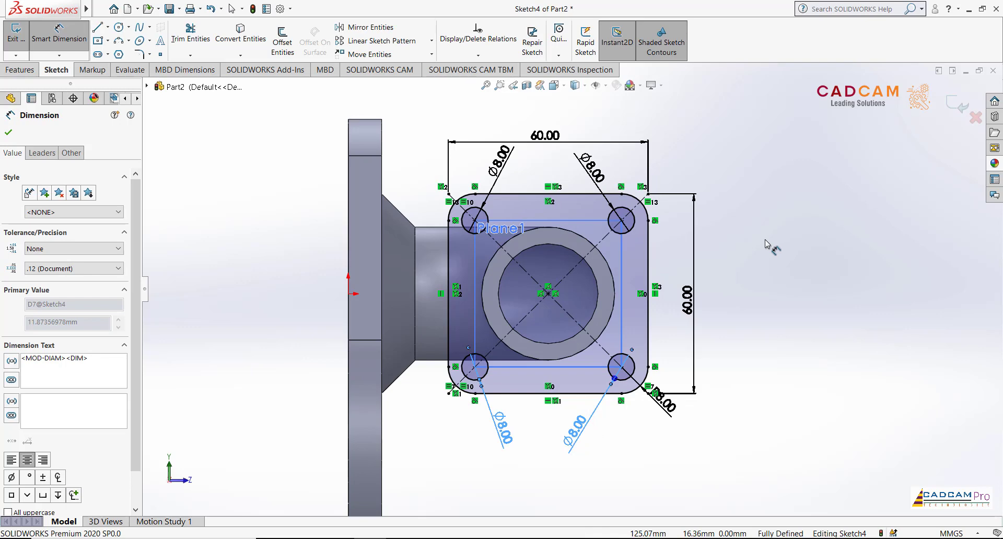
key(Escape)
Project the boss's outer circular edge into the sketch with Convert Entities, then exit Sketch4
click(248, 40)
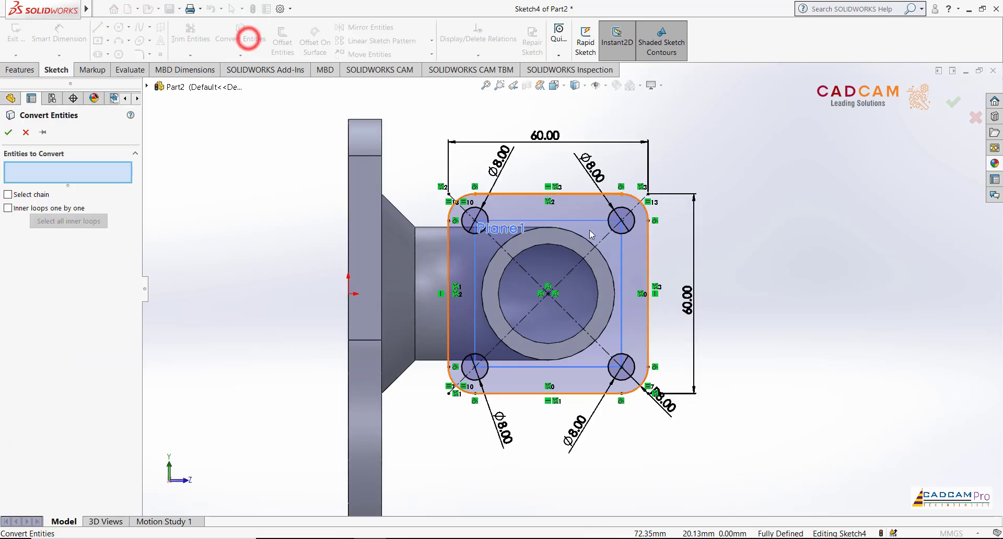
click(589, 235)
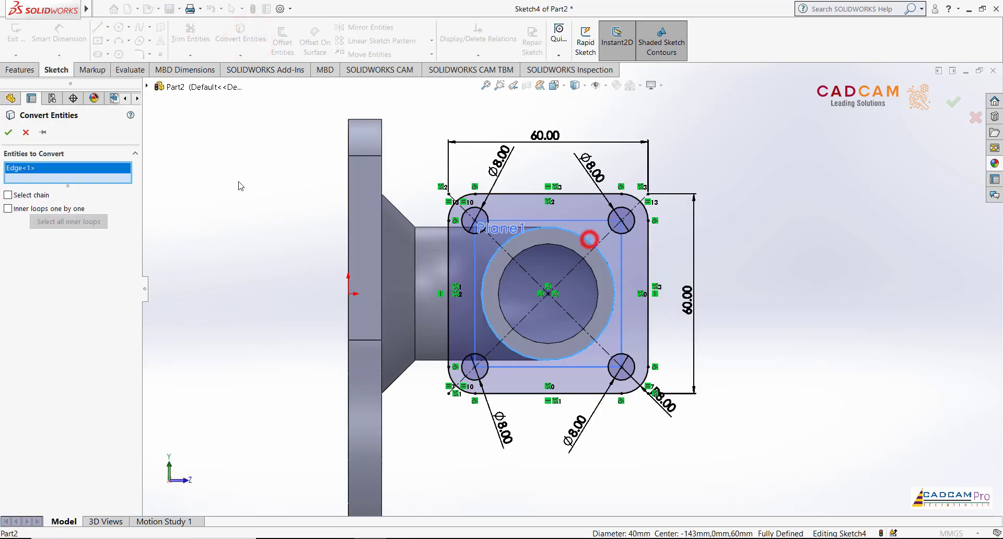
click(12, 133)
key(z)
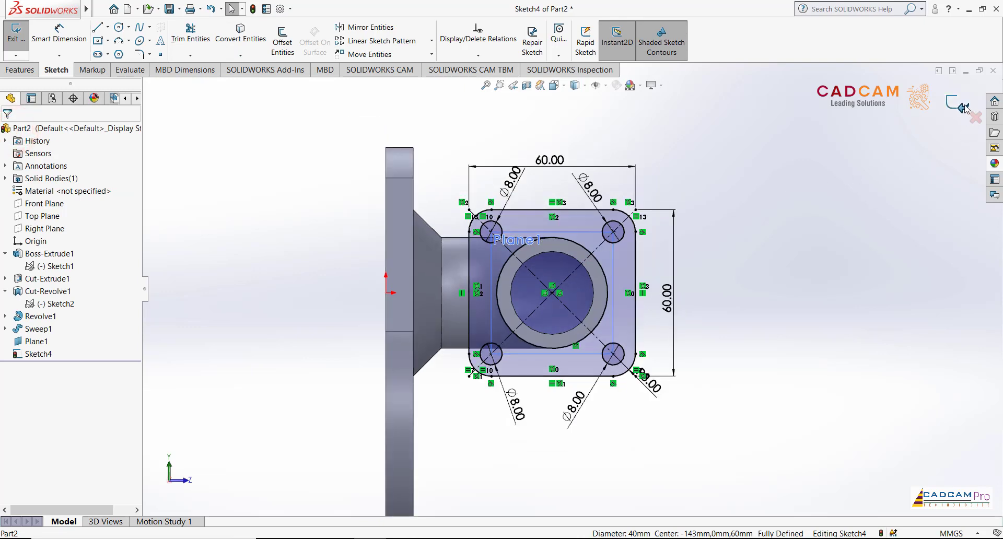
click(965, 108)
Orbit to a 3D view, select Plane1, and check the reference drawing PDF
mouse_move(701, 157)
middle_down()
mouse_move(664, 180)
mouse_move(616, 183)
middle_up()
click(309, 168)
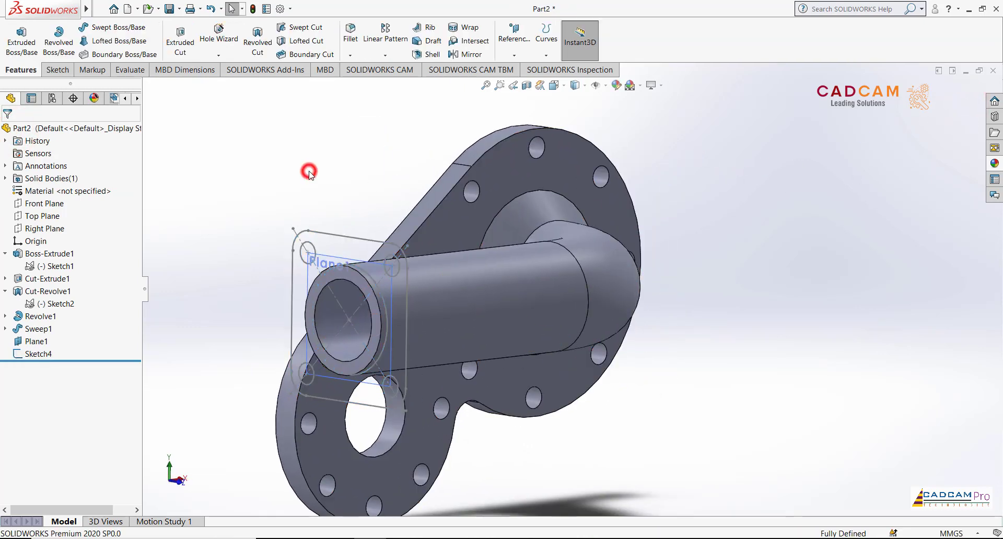
click(322, 263)
click(379, 222)
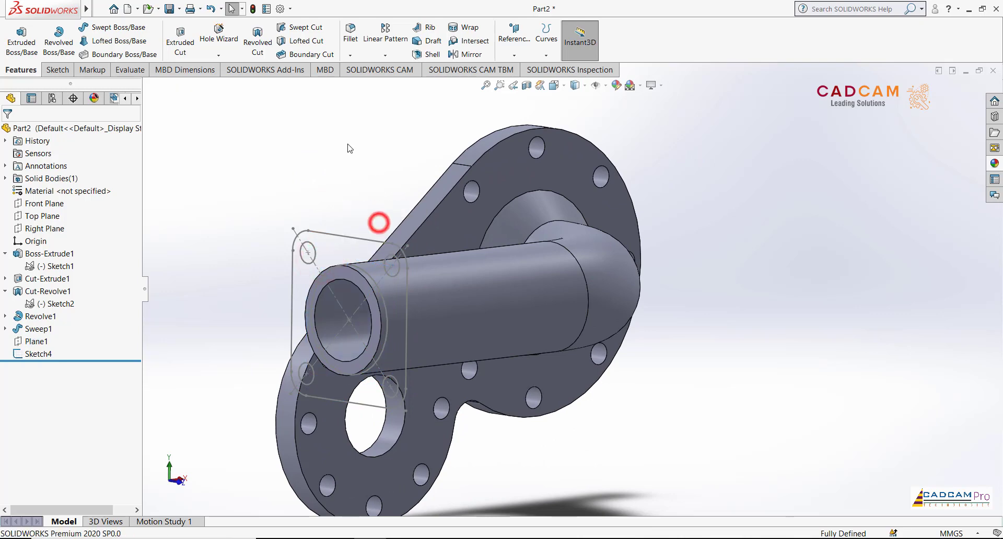
key(alt+Tab)
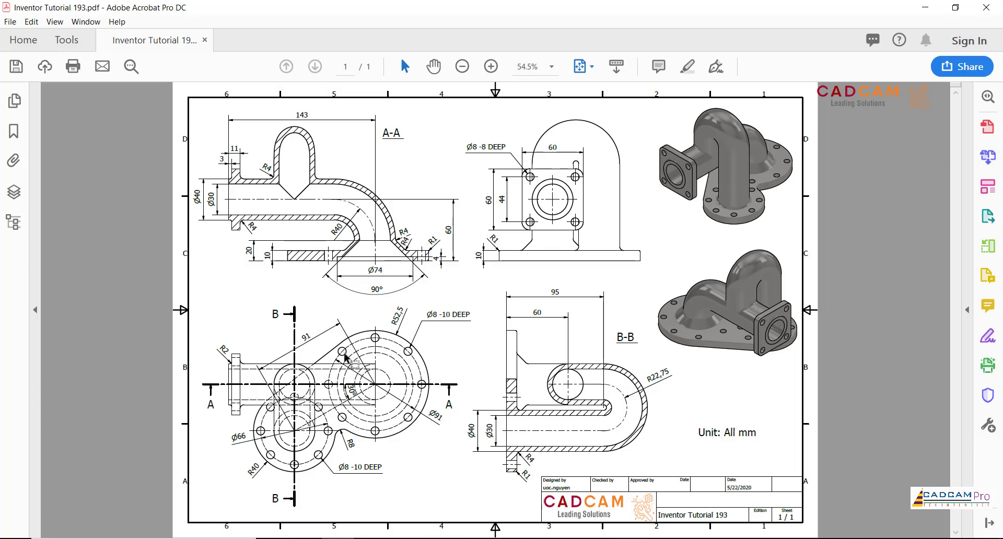
key(alt+Tab)
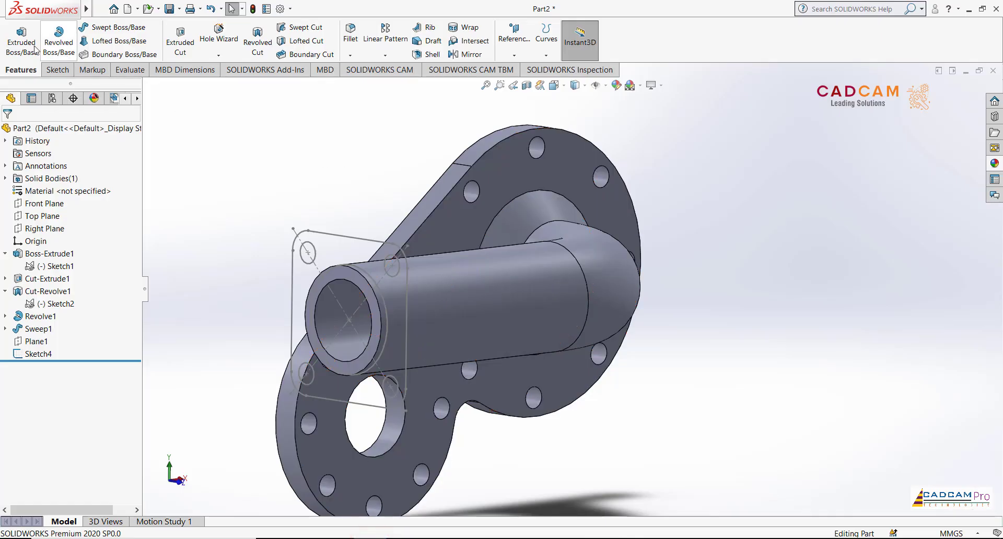
Extrude all of Sketch4 8 mm back toward the pipe as the bolted square flange
click(32, 47)
click(355, 236)
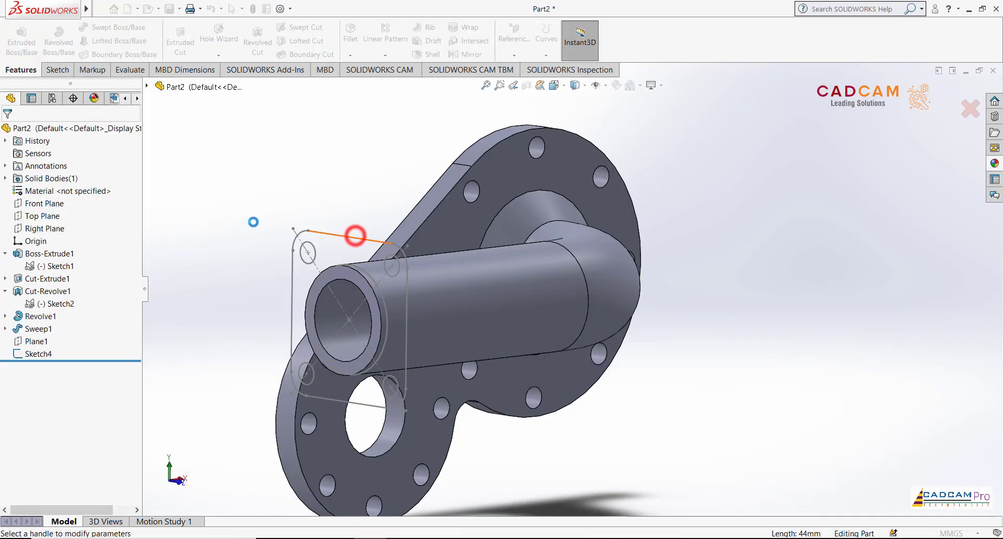
click(67, 378)
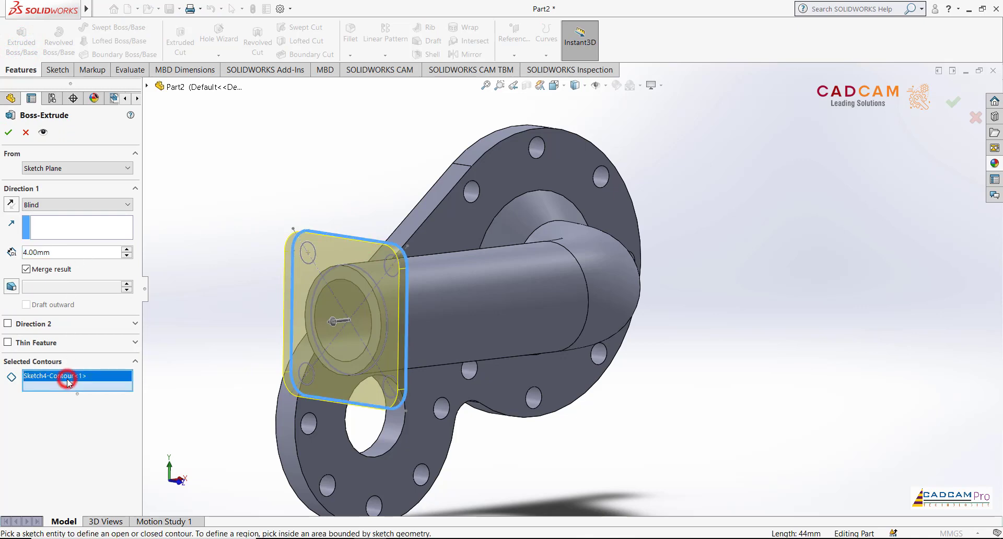
right_click(67, 378)
click(172, 385)
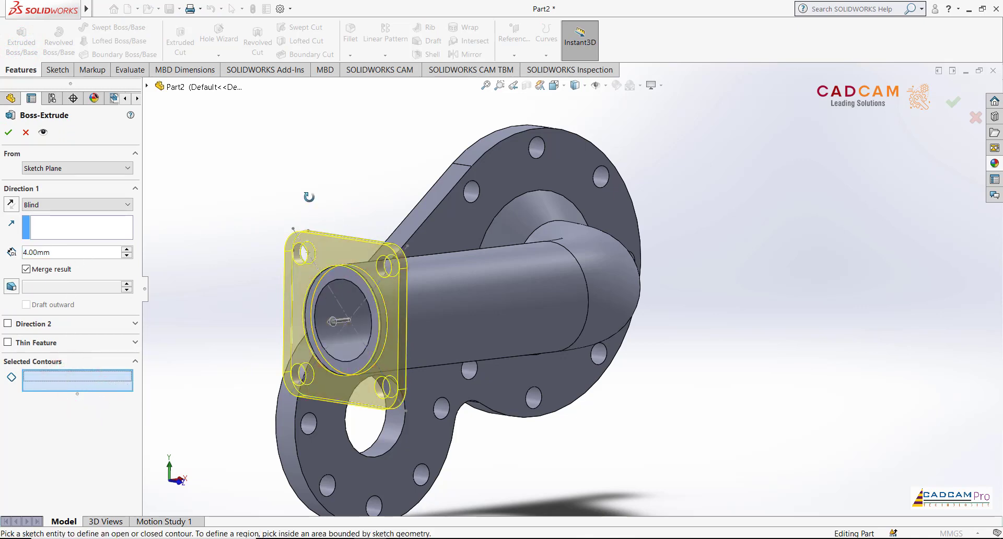
mouse_move(311, 205)
middle_down()
mouse_move(286, 190)
mouse_move(291, 212)
middle_up()
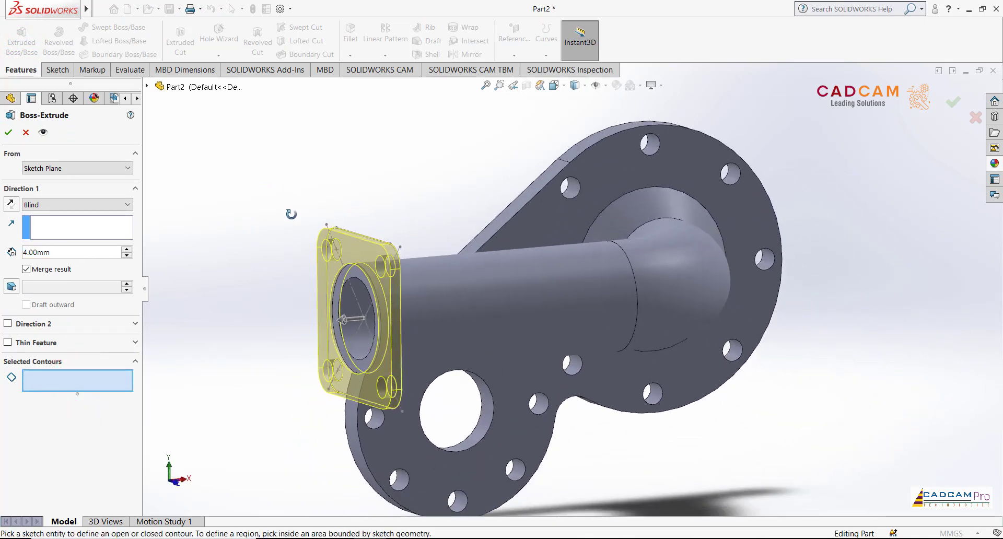
click(12, 205)
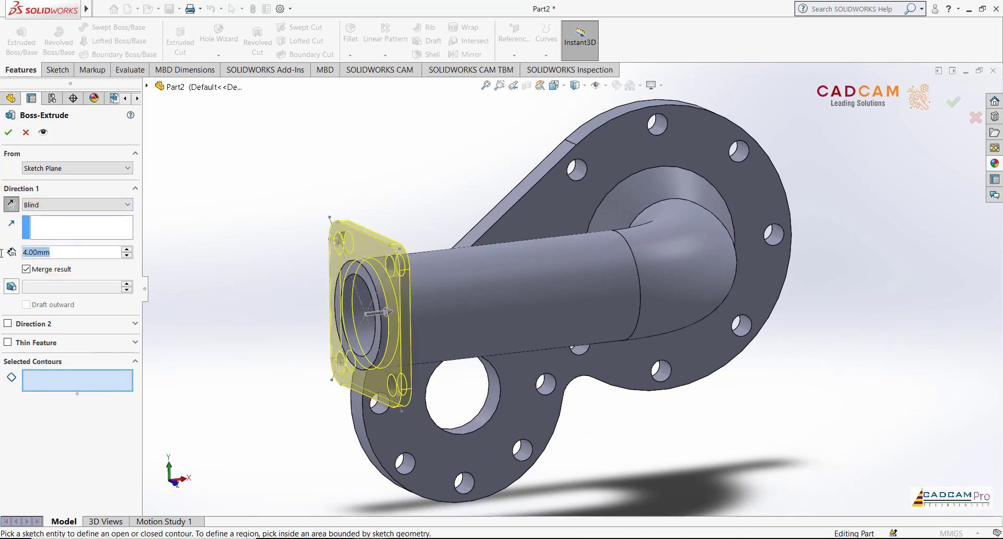
text(8)
click(226, 201)
click(8, 132)
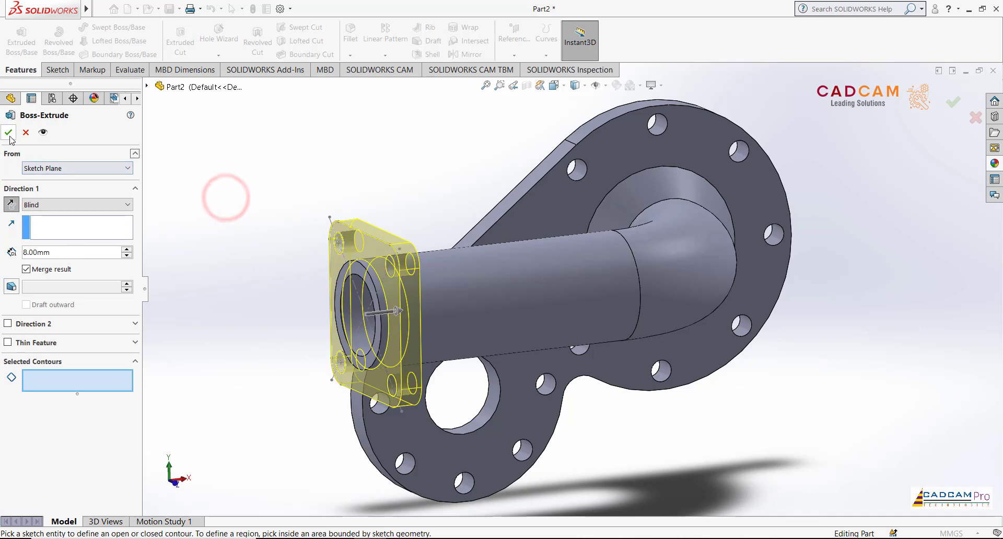
click(338, 160)
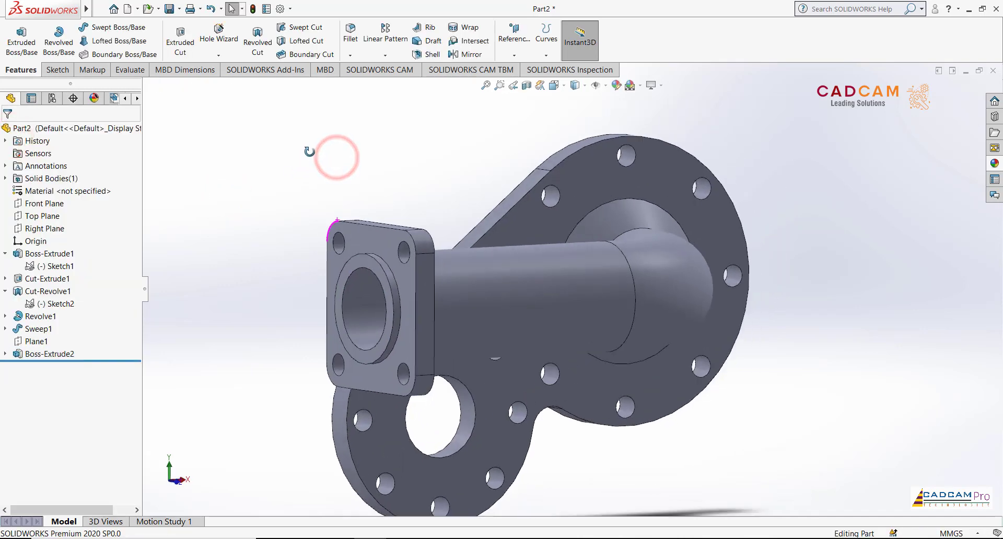
Inspect the new flange from several angles, dismiss the unsaved notice, and open Reference Geometry
mouse_move(337, 160)
middle_down()
mouse_move(356, 139)
mouse_move(389, 196)
mouse_move(253, 149)
mouse_move(441, 343)
middle_up()
mouse_move(646, 135)
middle_down()
mouse_move(423, 170)
mouse_move(442, 223)
mouse_move(468, 208)
mouse_move(456, 208)
middle_up()
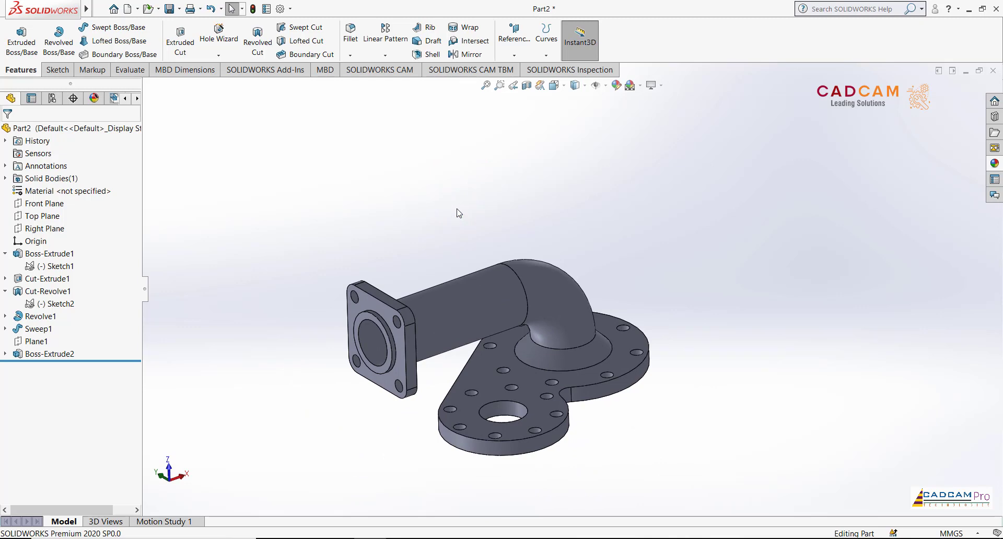
key(ctrl+7)
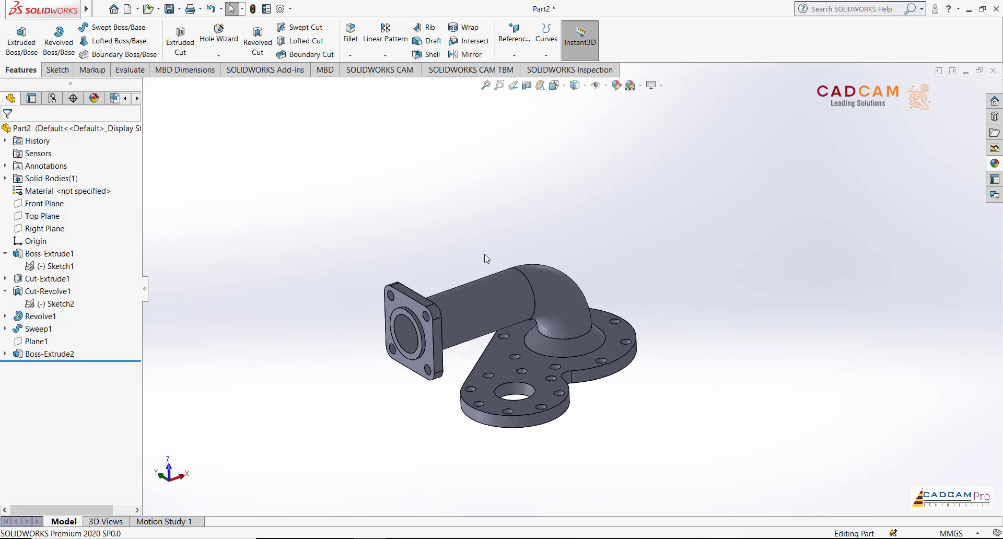
middle_drag(651, 398, 663, 423)
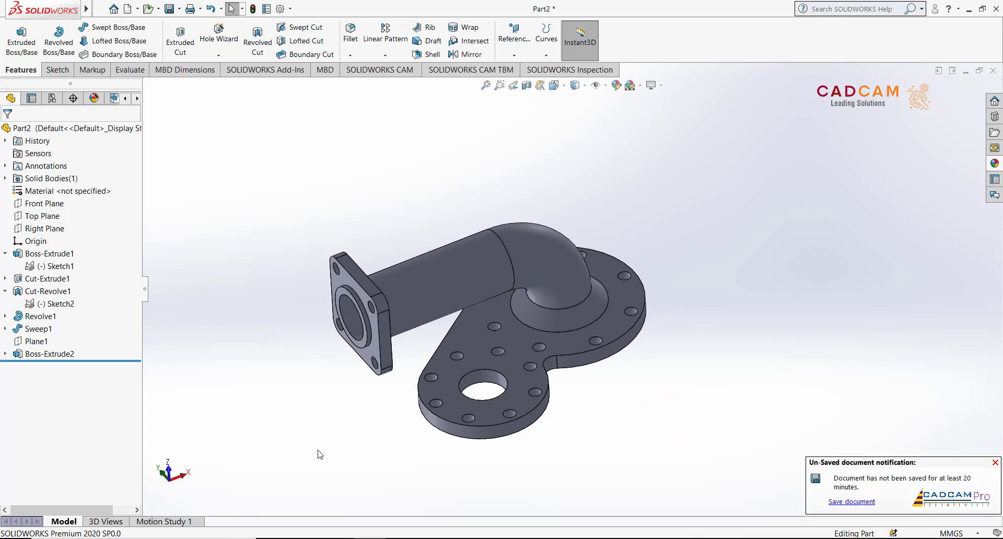
click(996, 463)
click(713, 439)
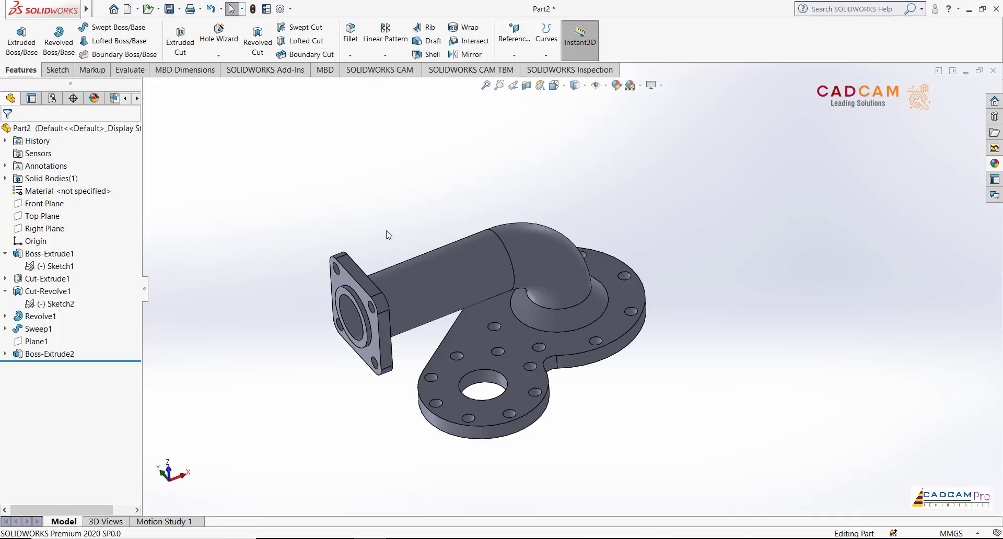
middle_drag(388, 185, 386, 176)
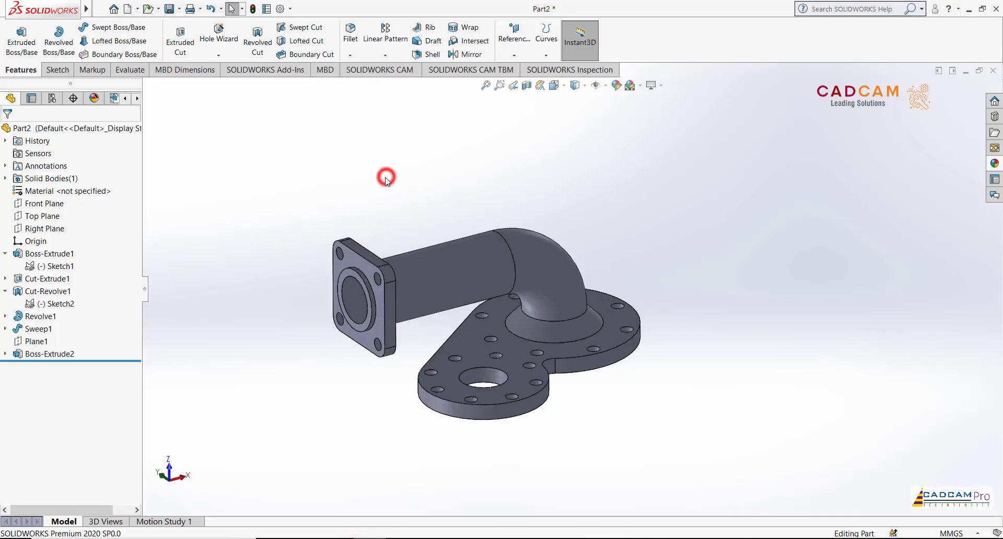
click(541, 56)
click(514, 55)
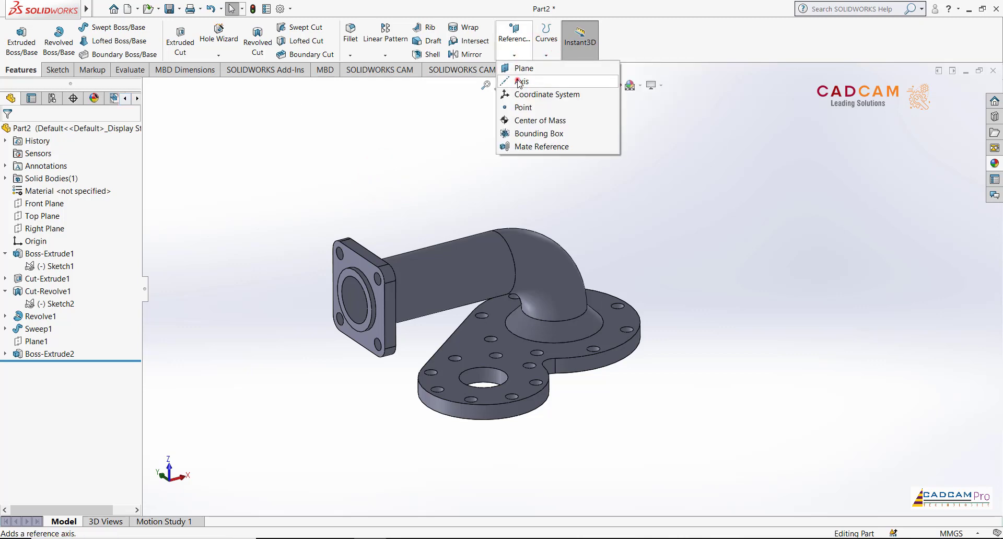
Create Axis1 through the cylindrical face of the base's large hole
click(519, 82)
click(491, 373)
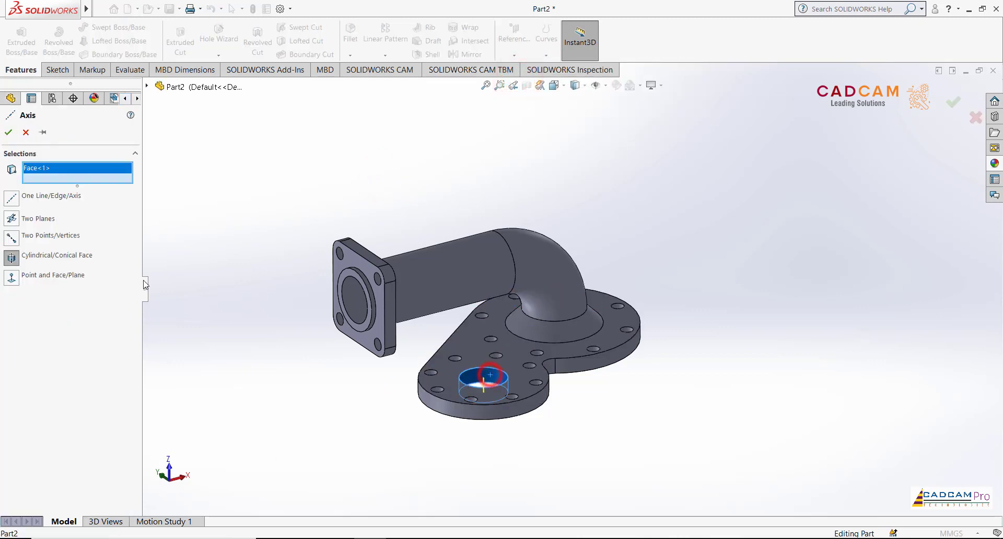
click(8, 133)
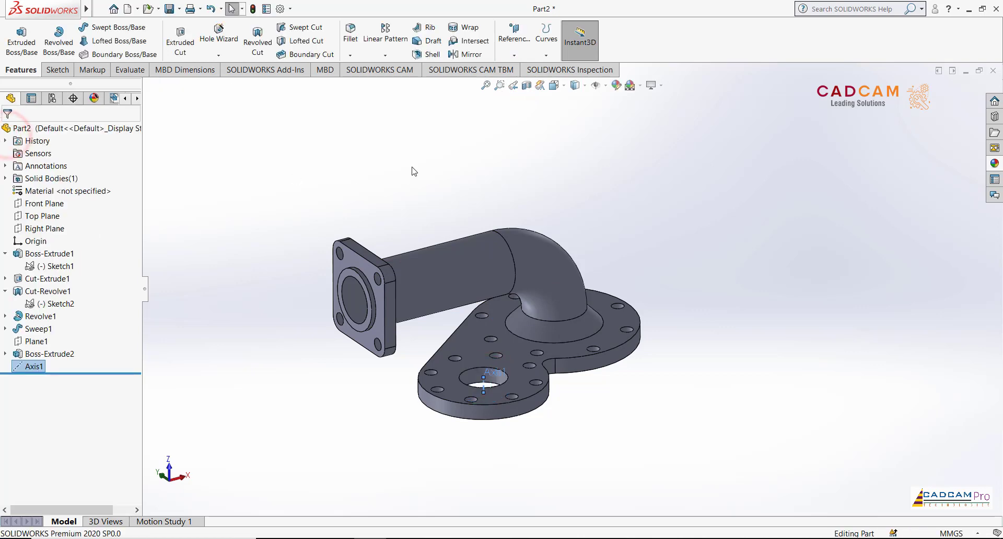
middle_drag(412, 169, 653, 216)
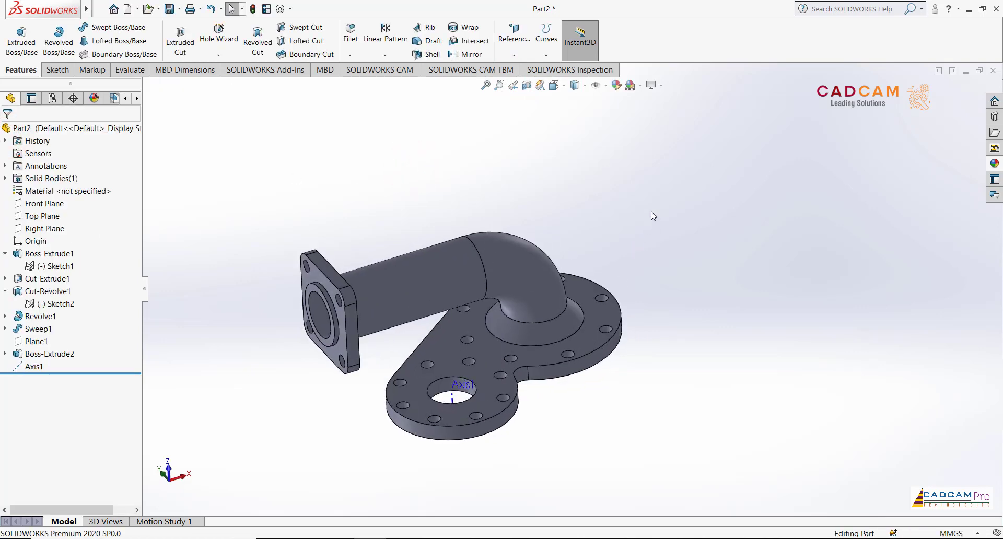
Create Plane2 through Axis1 at 180° to the Right Plane
click(514, 55)
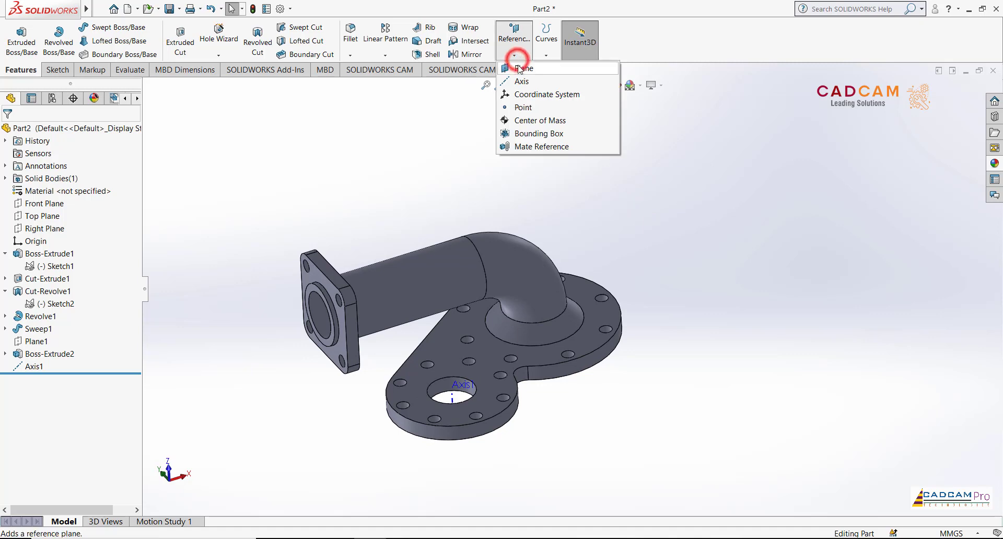
click(519, 68)
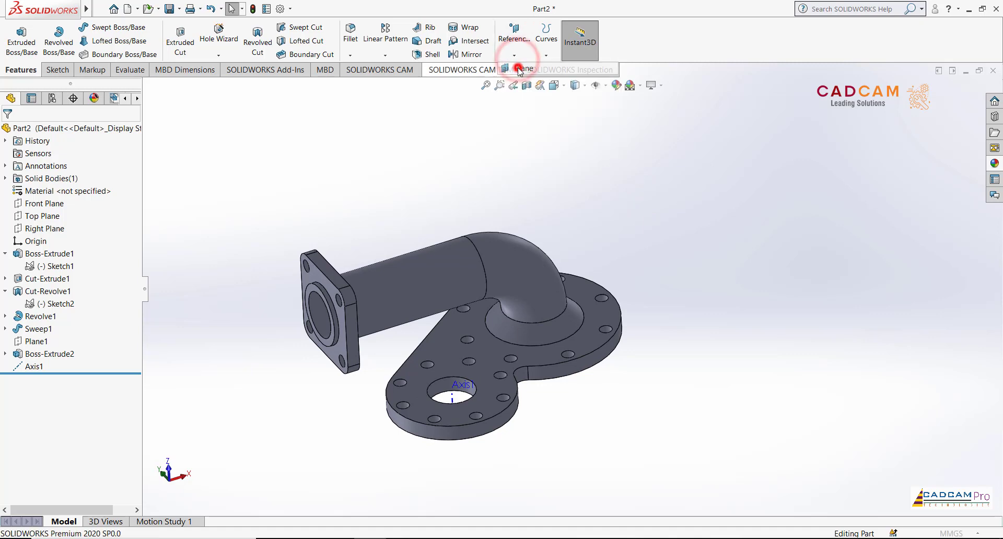
click(450, 397)
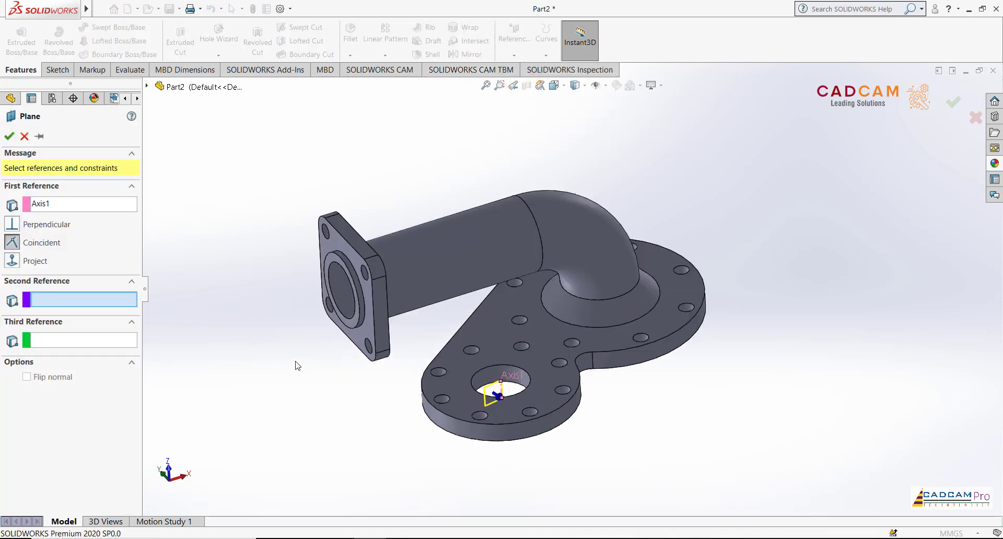
middle_drag(285, 411, 287, 454)
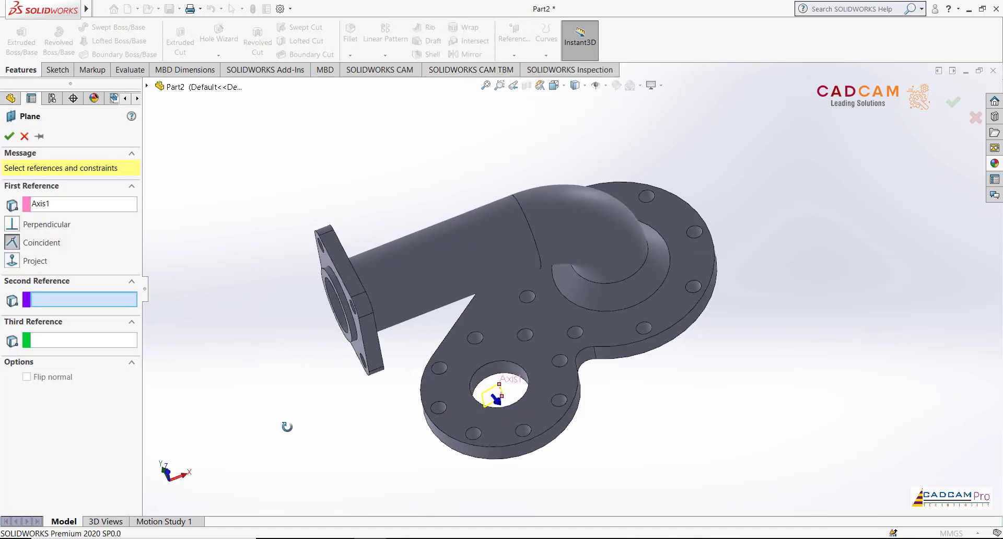
click(12, 224)
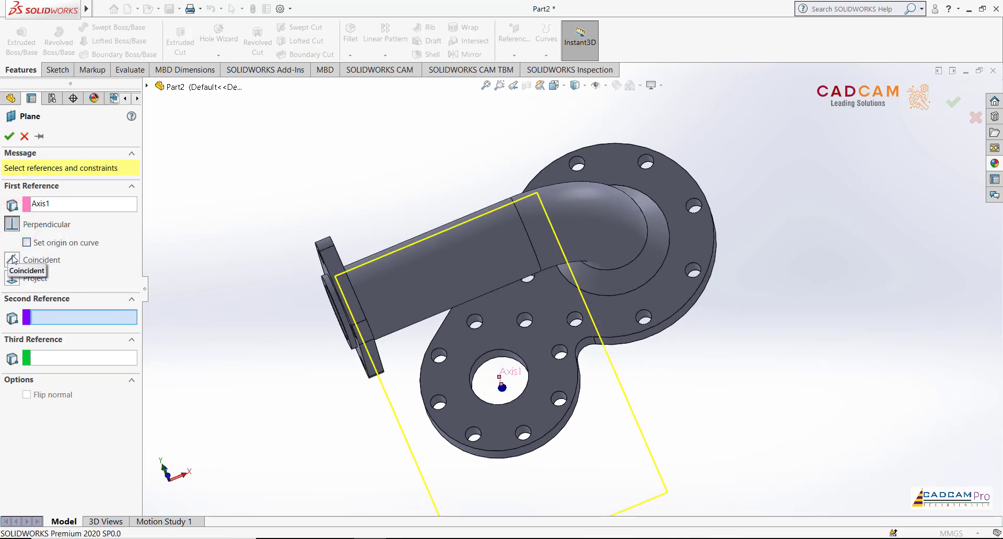
click(12, 259)
middle_drag(261, 328, 140, 270)
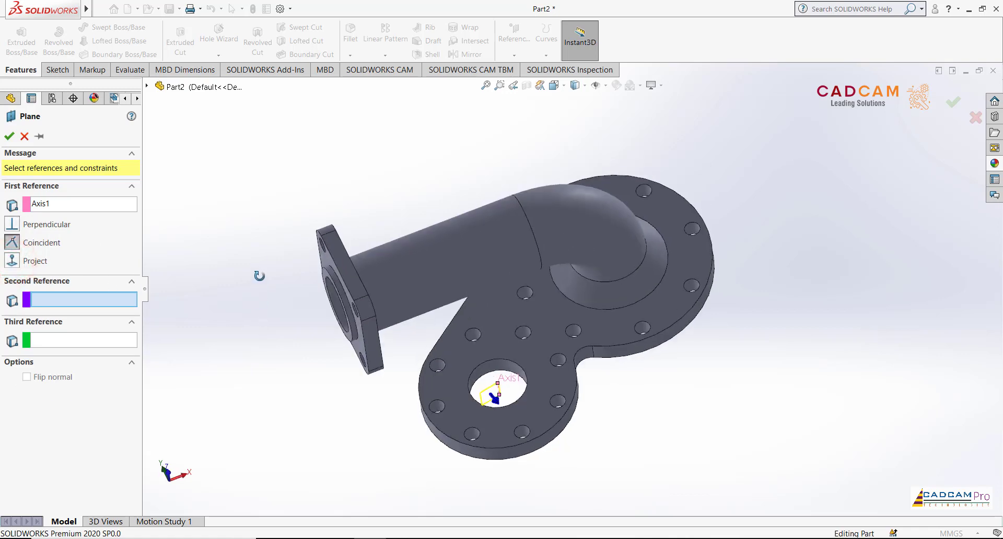
middle_drag(274, 292, 276, 250)
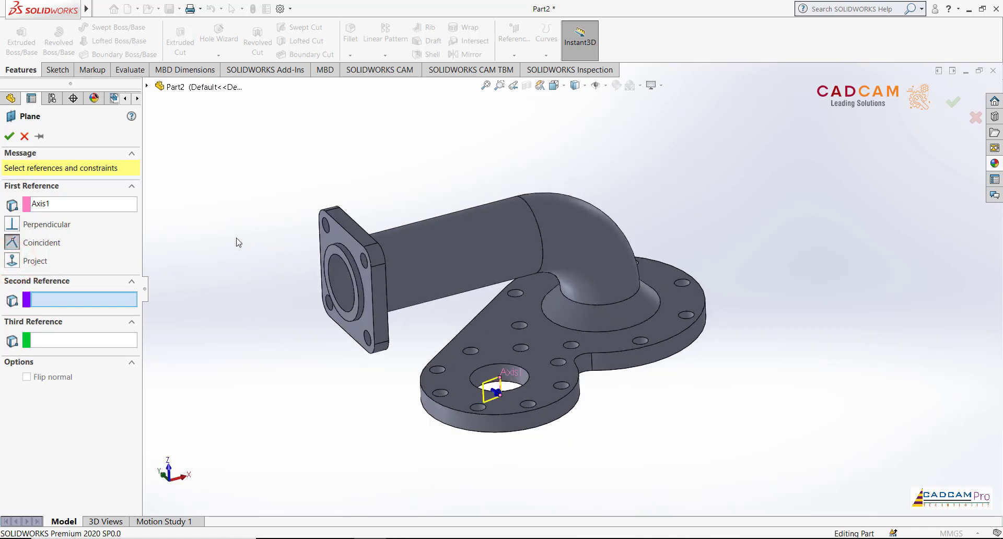
click(68, 341)
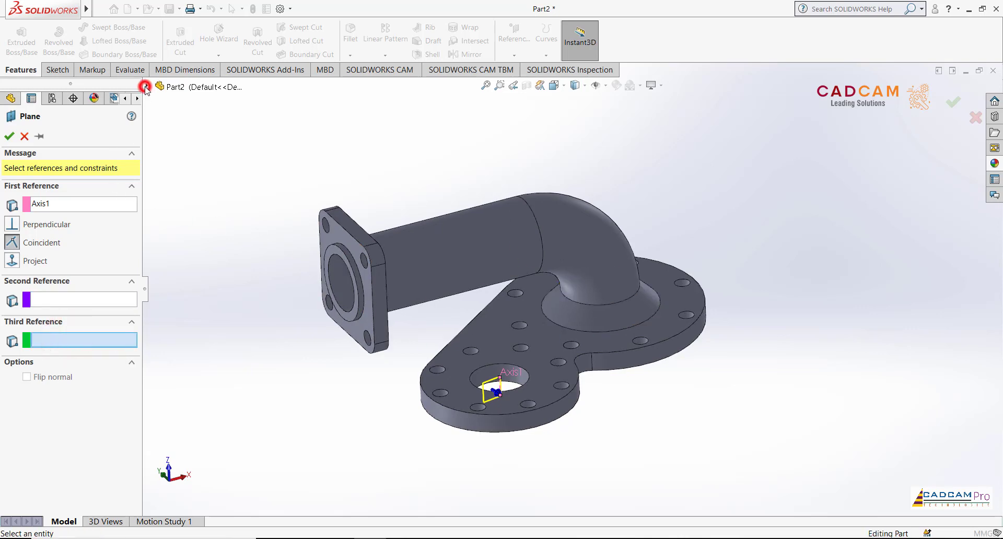
click(145, 87)
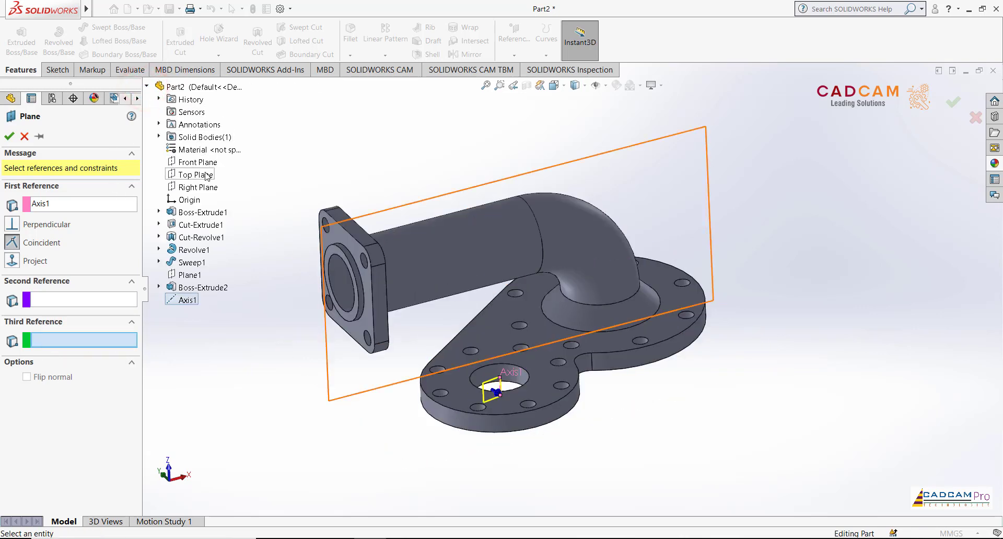
click(208, 187)
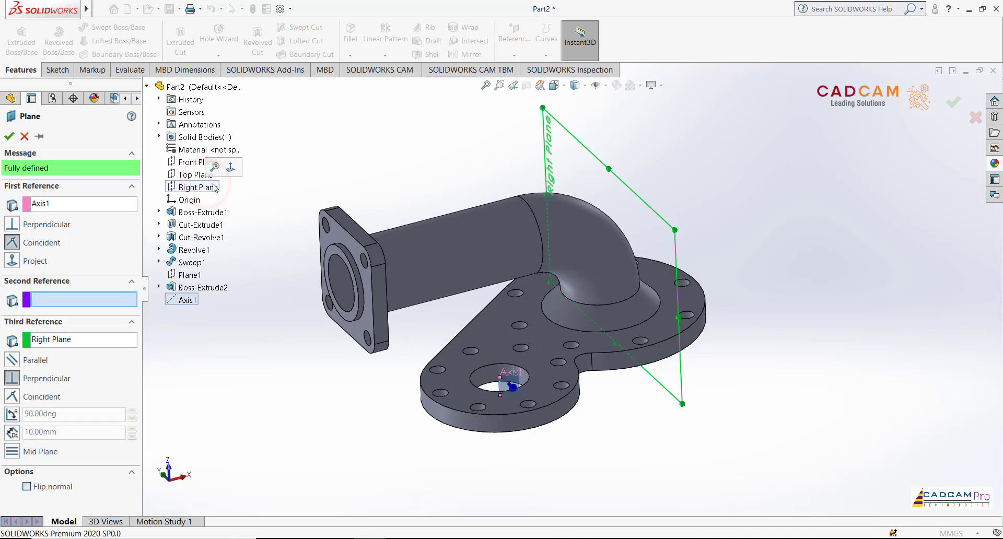
middle_drag(472, 148, 463, 142)
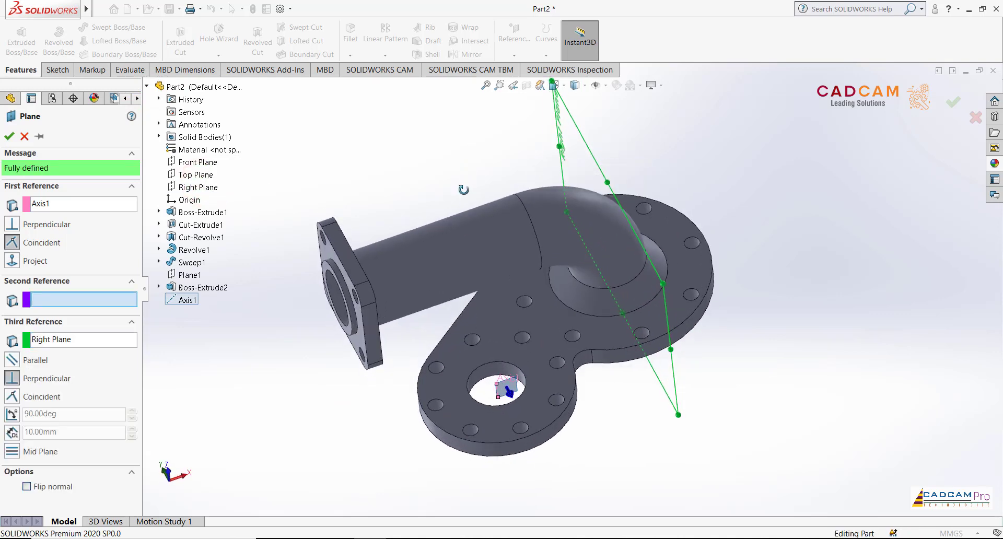
click(13, 414)
text(180)
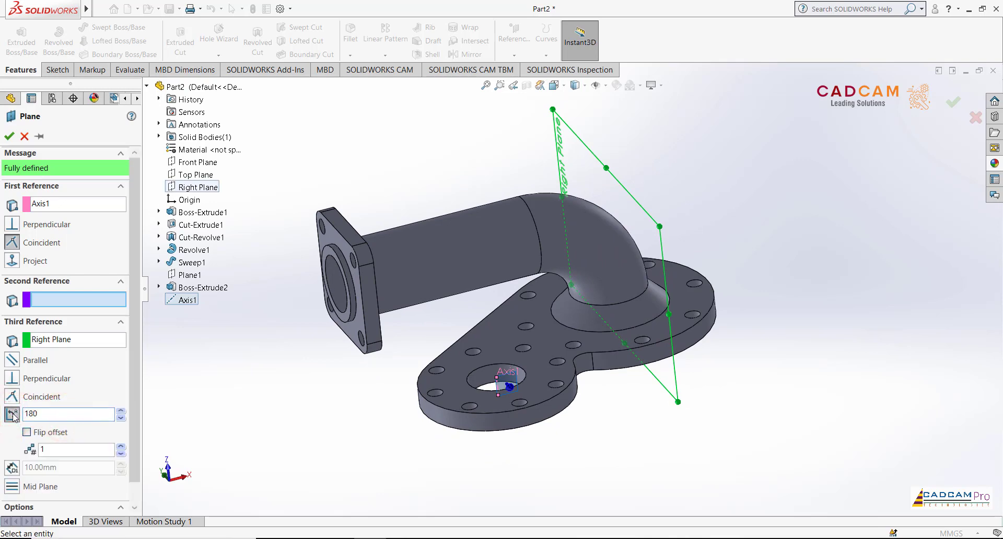
click(65, 451)
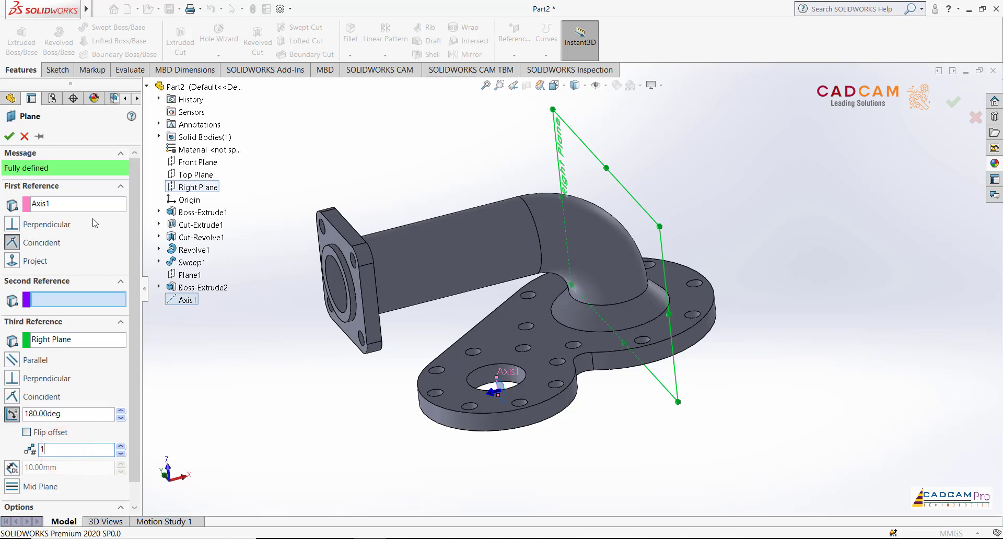
click(9, 138)
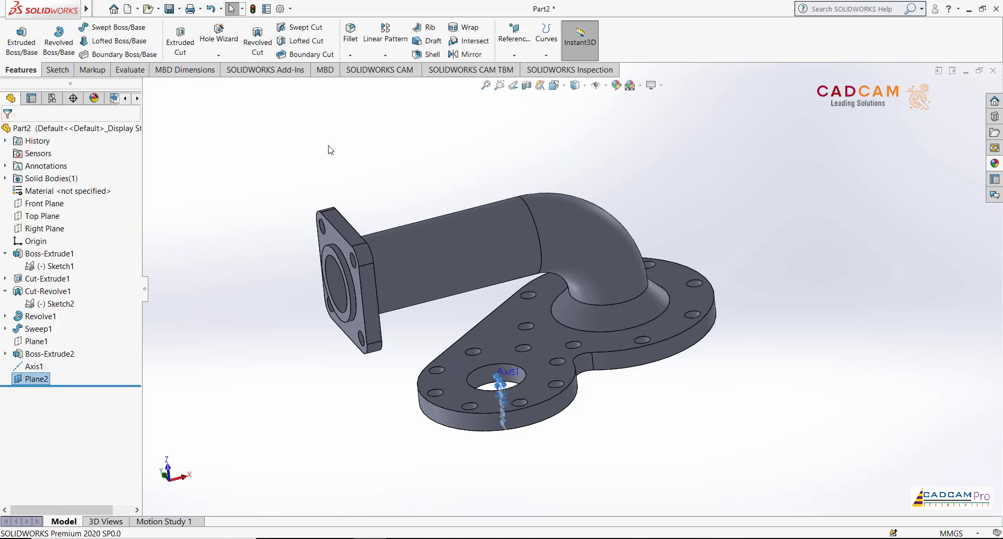
Start a new sketch, Sketch5, on Plane2
middle_drag(379, 160, 705, 159)
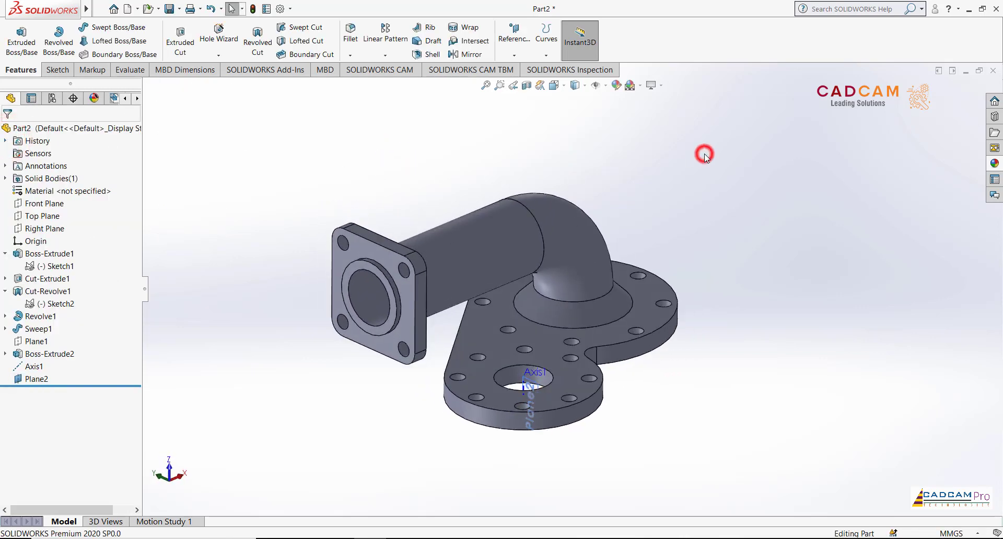
click(61, 71)
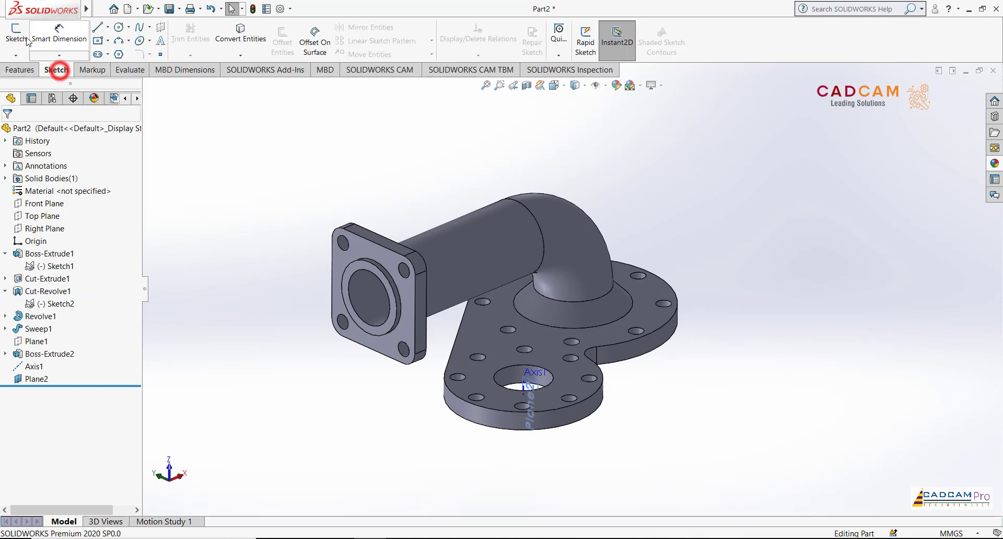
click(16, 34)
click(530, 386)
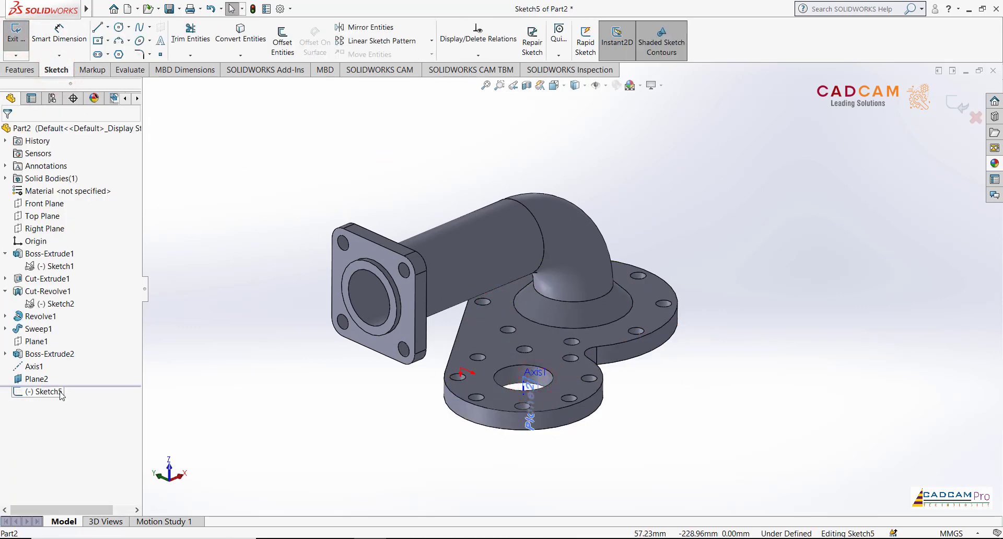
View Sketch5 face-on, zoom out, and show a section view at the Top Plane
click(57, 393)
click(79, 380)
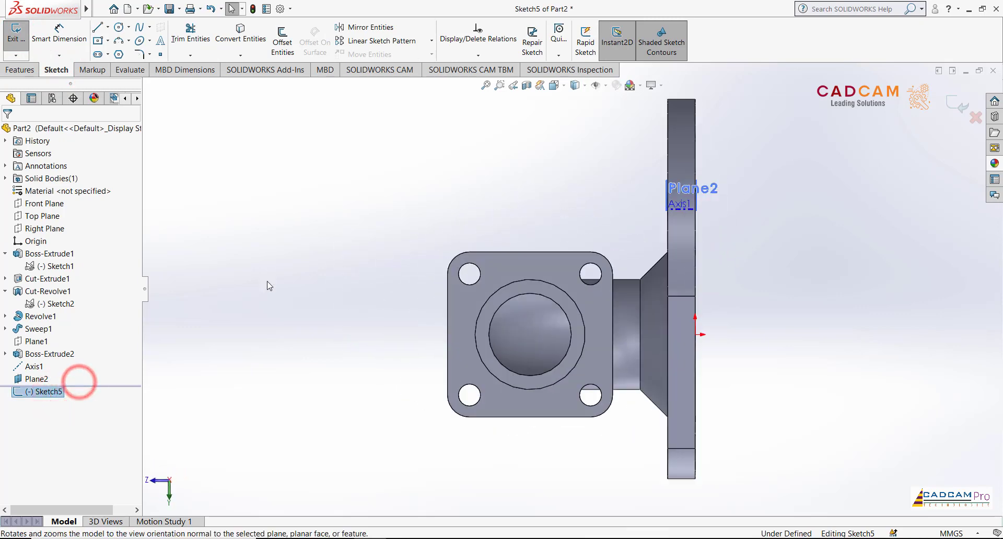
scroll(489, 164, up, 3)
scroll(544, 211, up, 2)
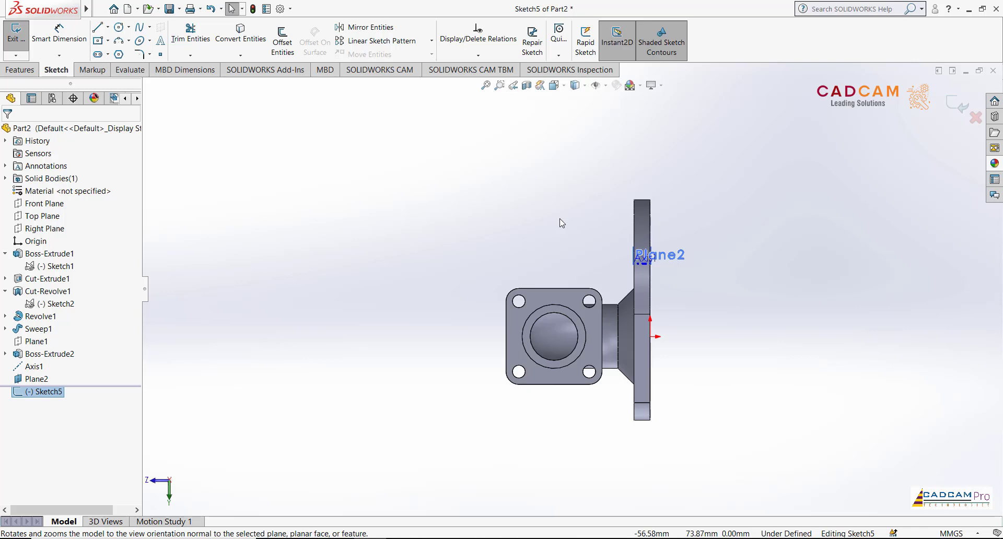
click(526, 85)
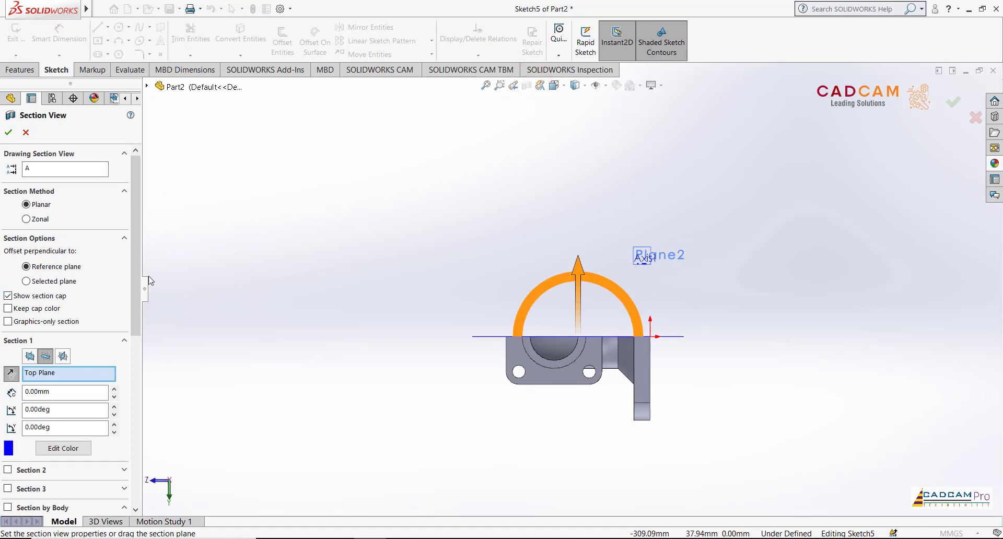
Try sectioning by body along the Front Plane, then close the section view
drag(136, 276, 126, 364)
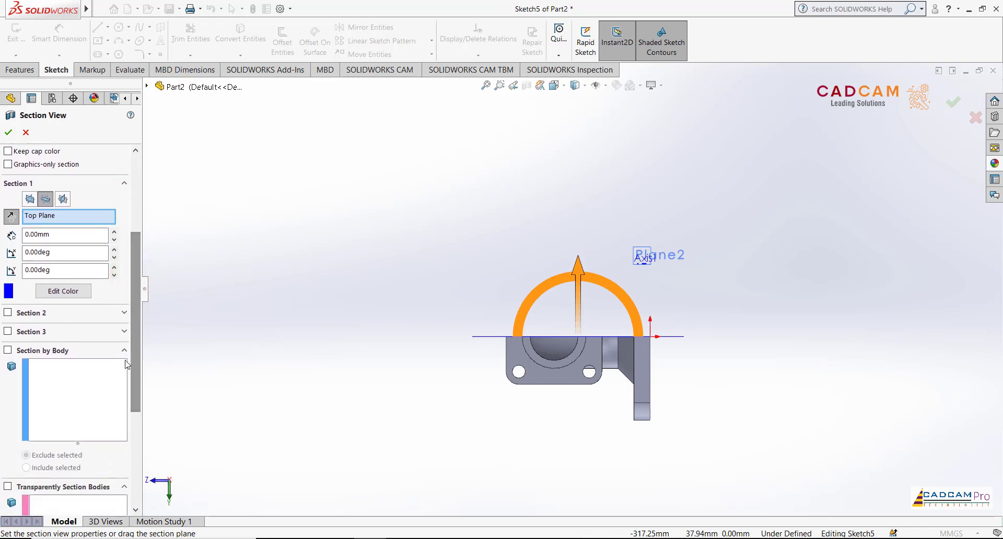
click(99, 374)
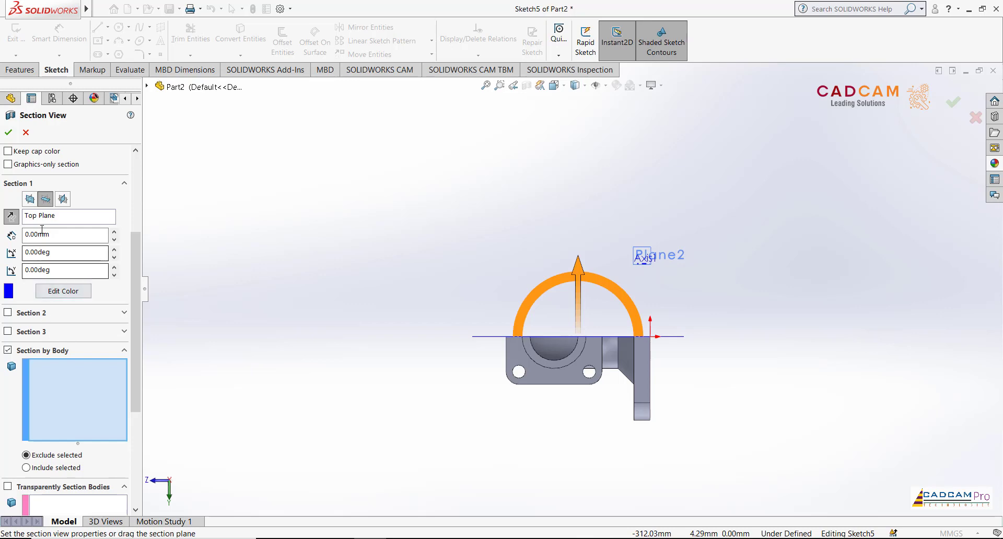
click(30, 198)
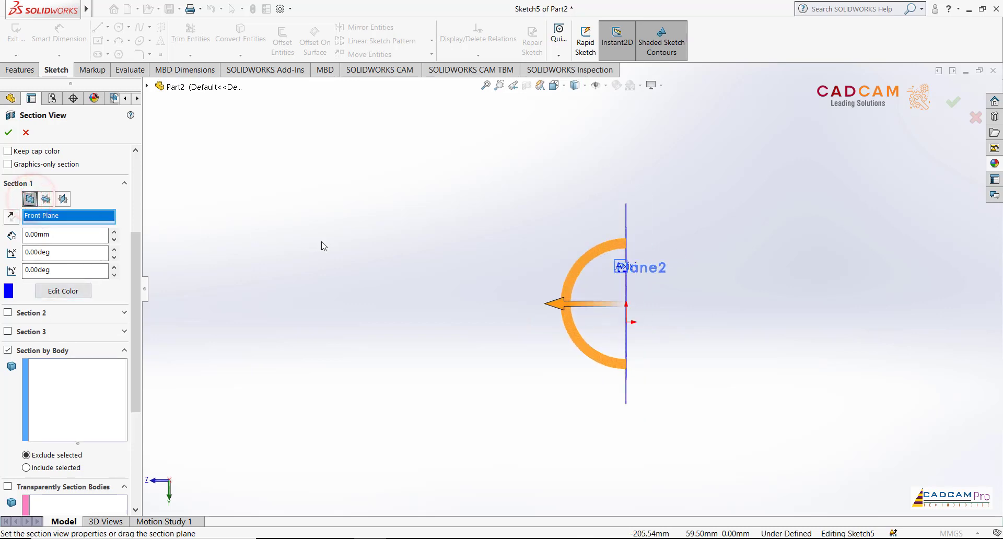
scroll(137, 279, up, 3)
scroll(137, 279, up, 2)
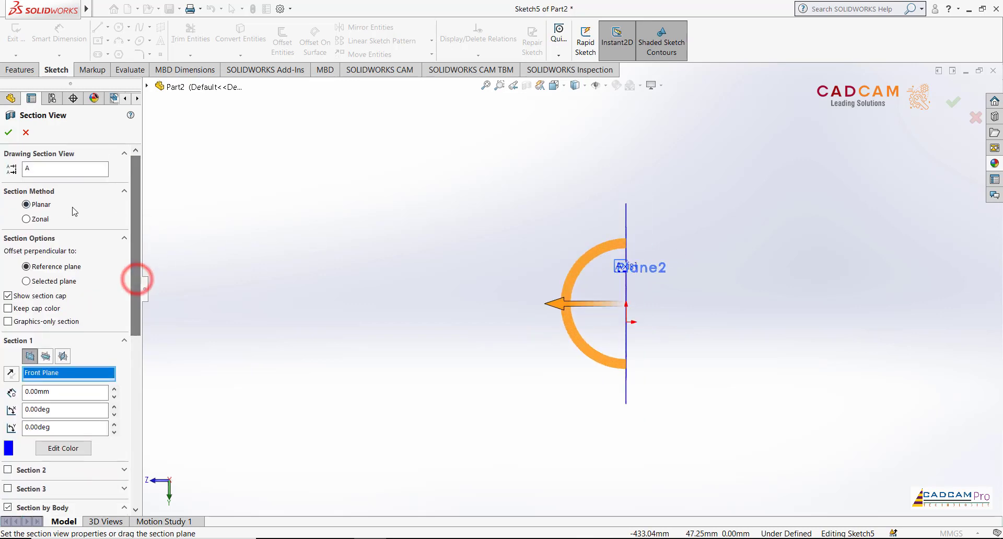
click(27, 138)
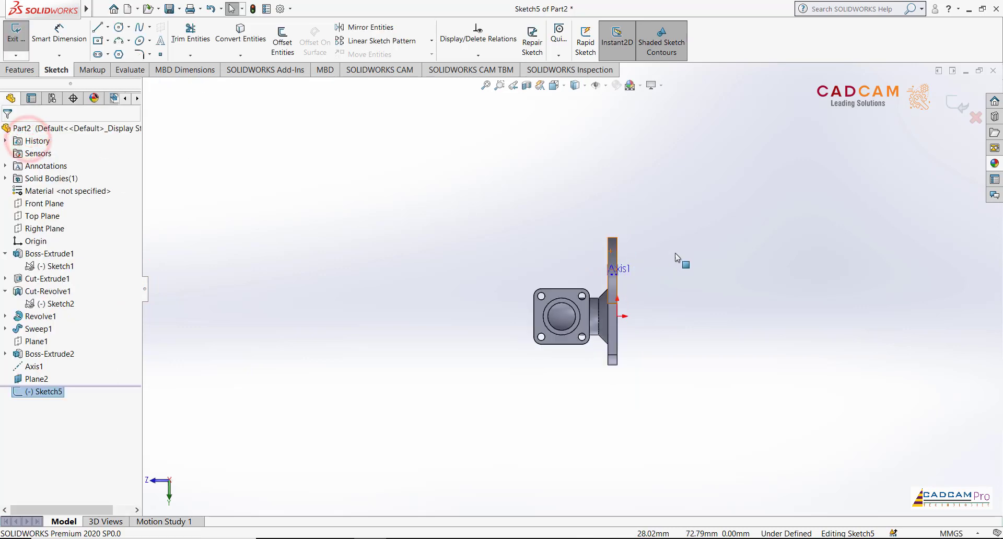
Orient the view normal to Sketch5's plane and zoom in
click(482, 250)
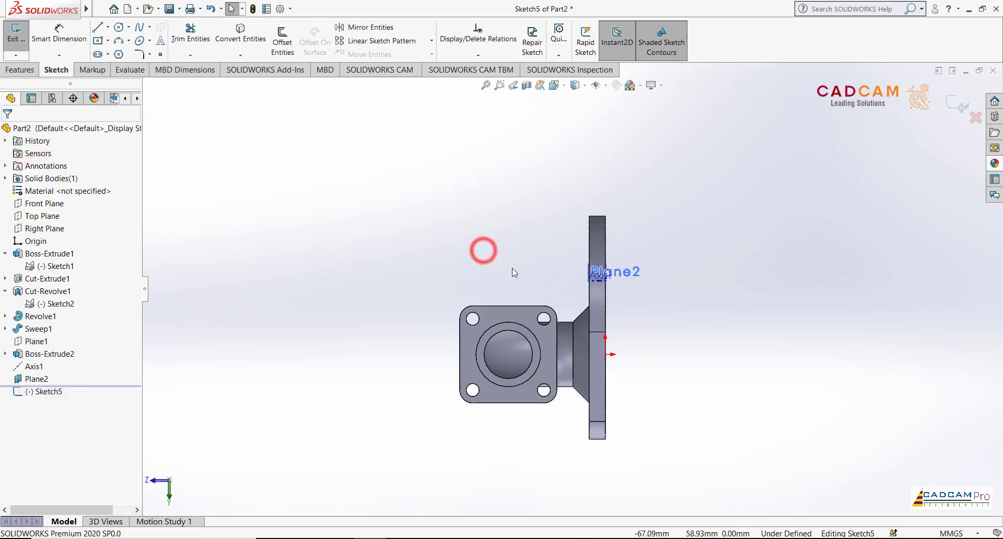
scroll(498, 262, down, 1)
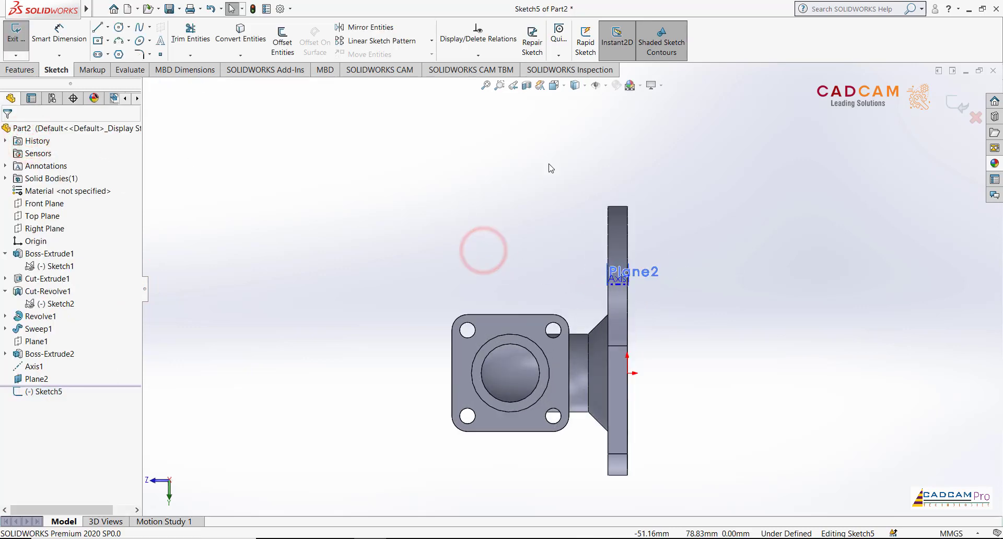
click(563, 89)
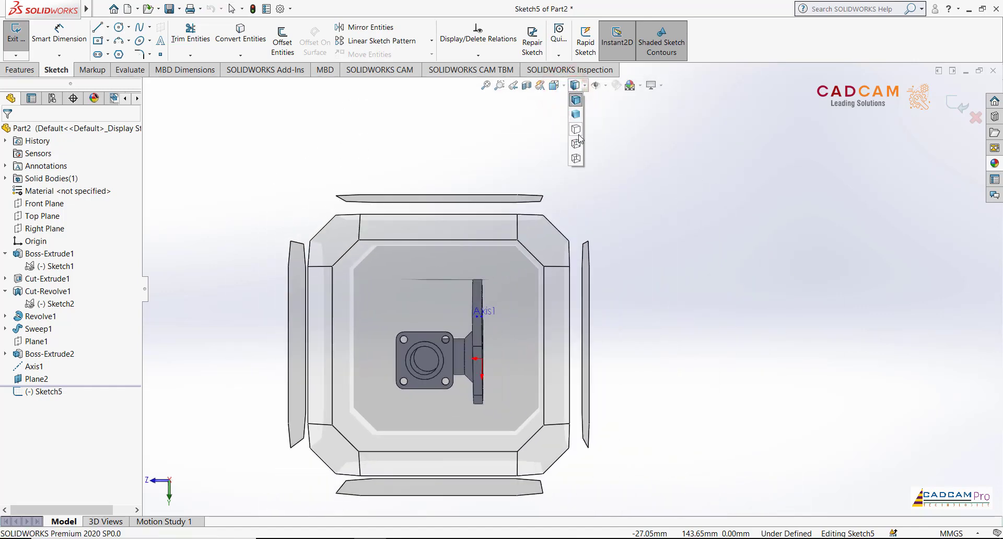
click(576, 142)
scroll(579, 251, down, 2)
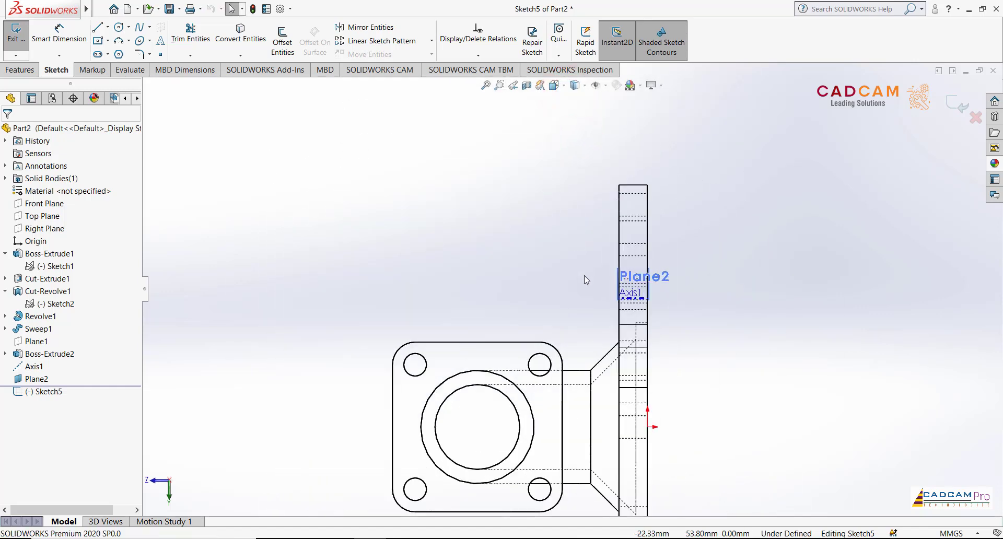
Convert the Ø30 mm bore edge into Sketch5 and view the sketch plane head-on
middle_drag(625, 313, 778, 322)
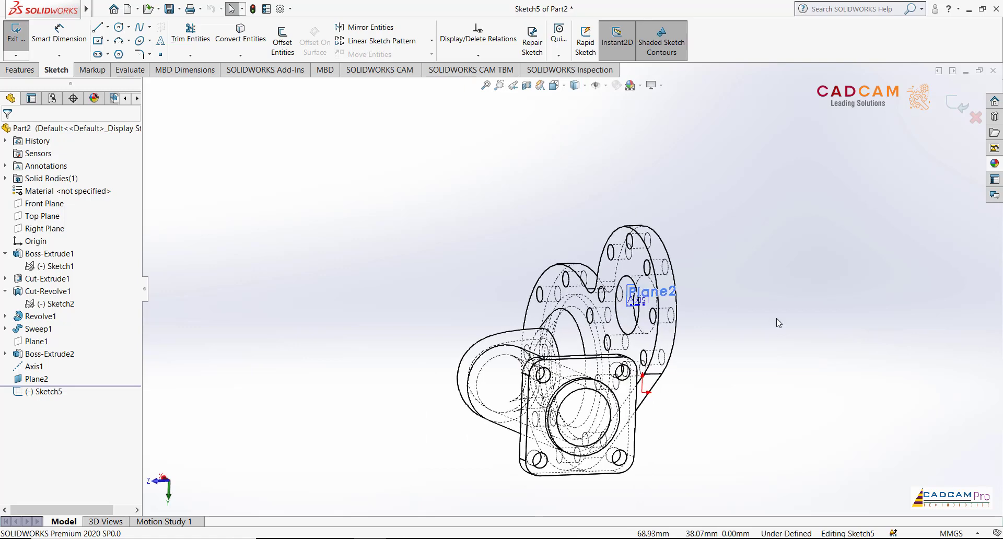
click(241, 55)
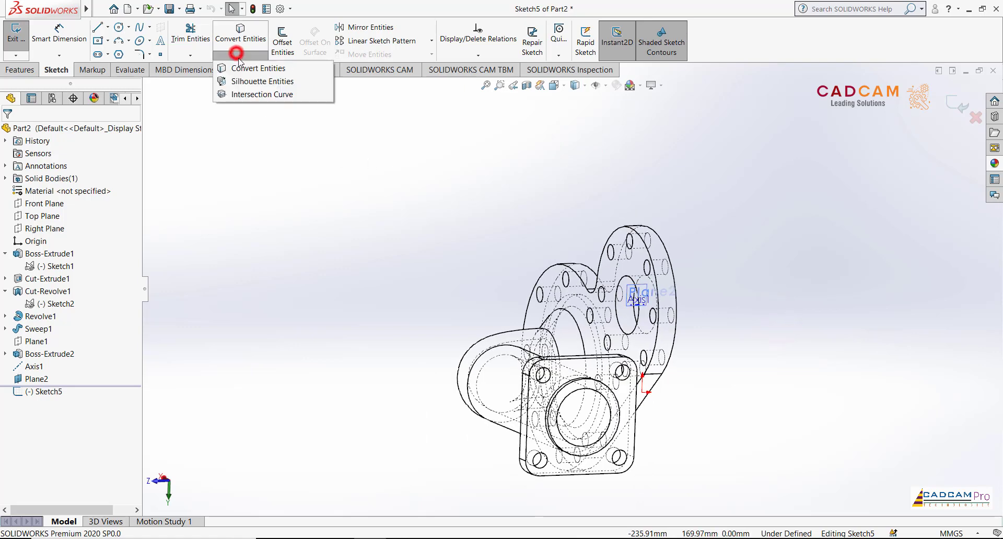
click(631, 278)
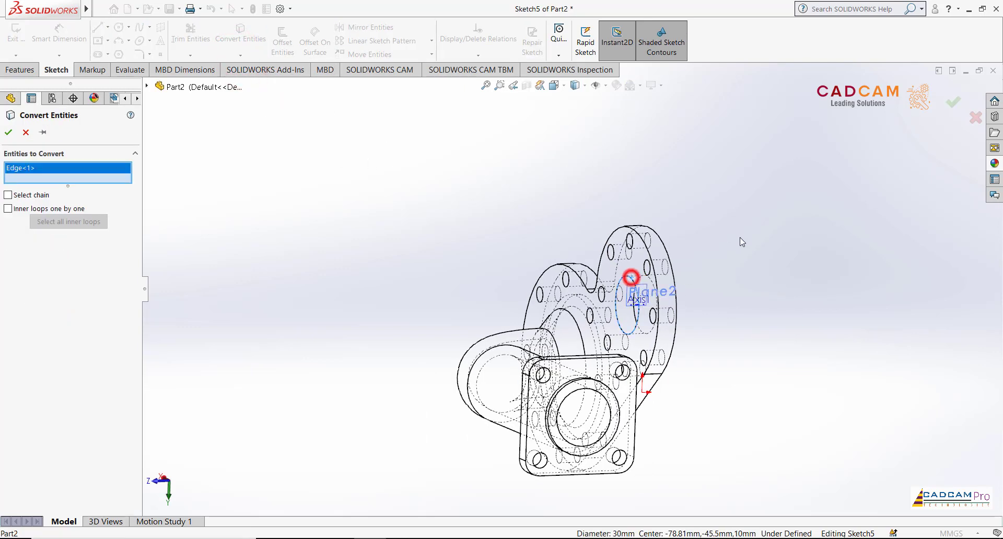
click(9, 132)
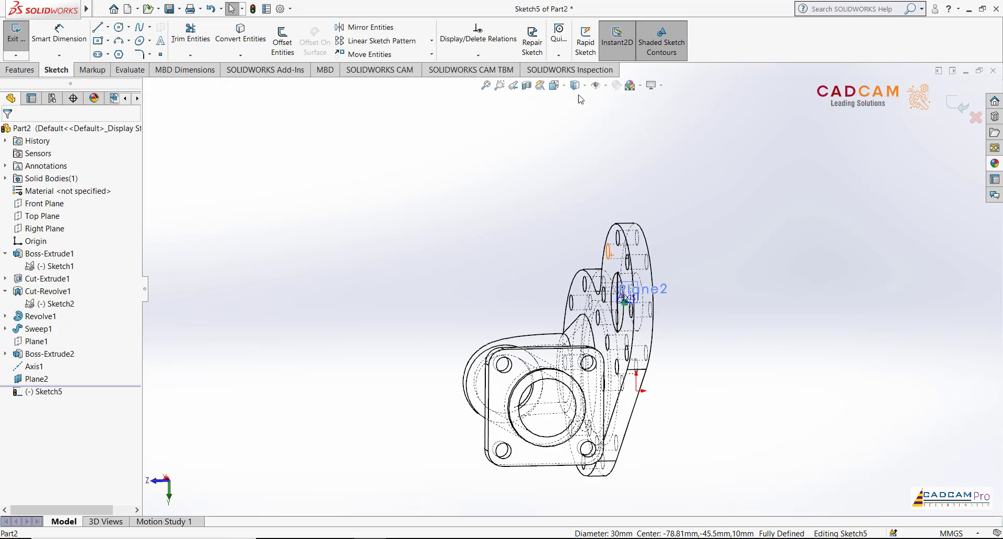
click(39, 393)
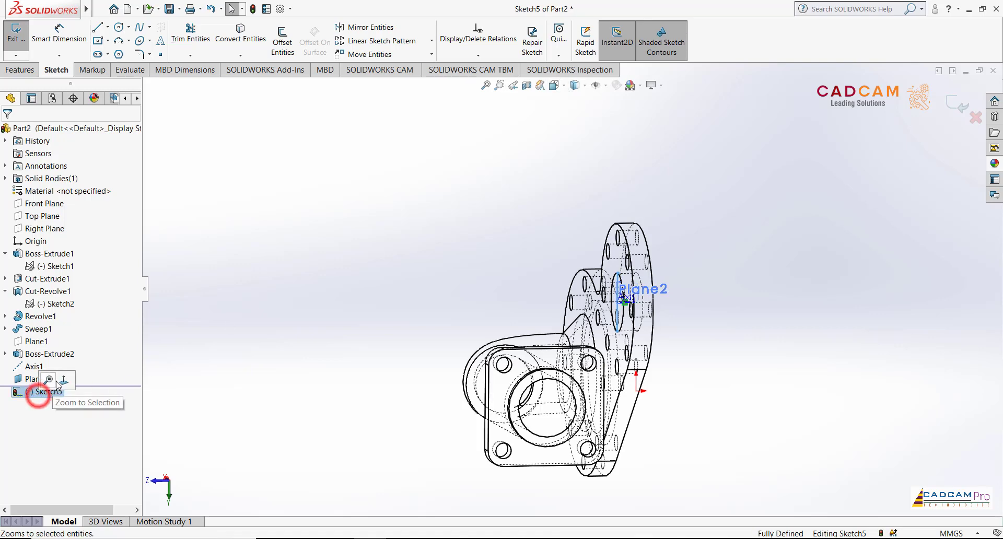
click(58, 380)
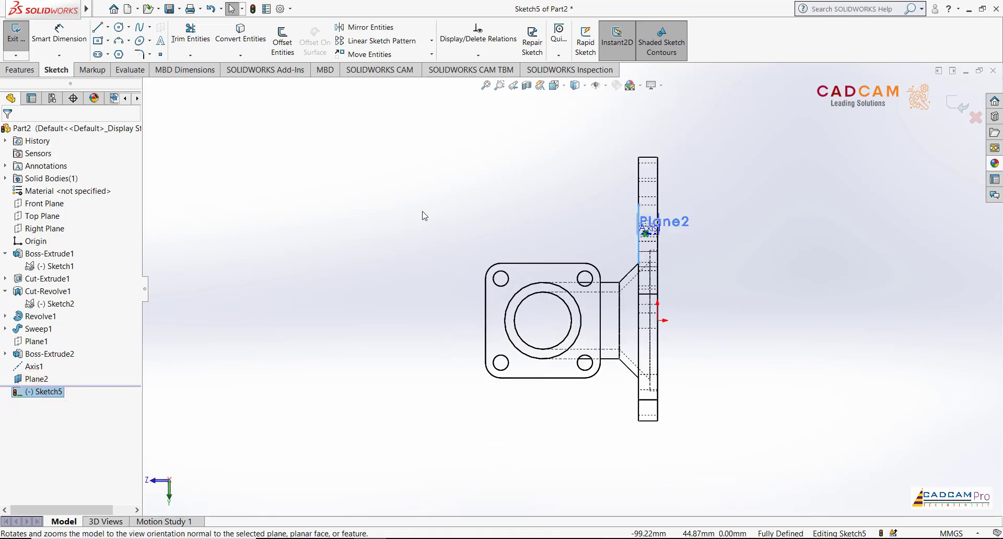
click(325, 142)
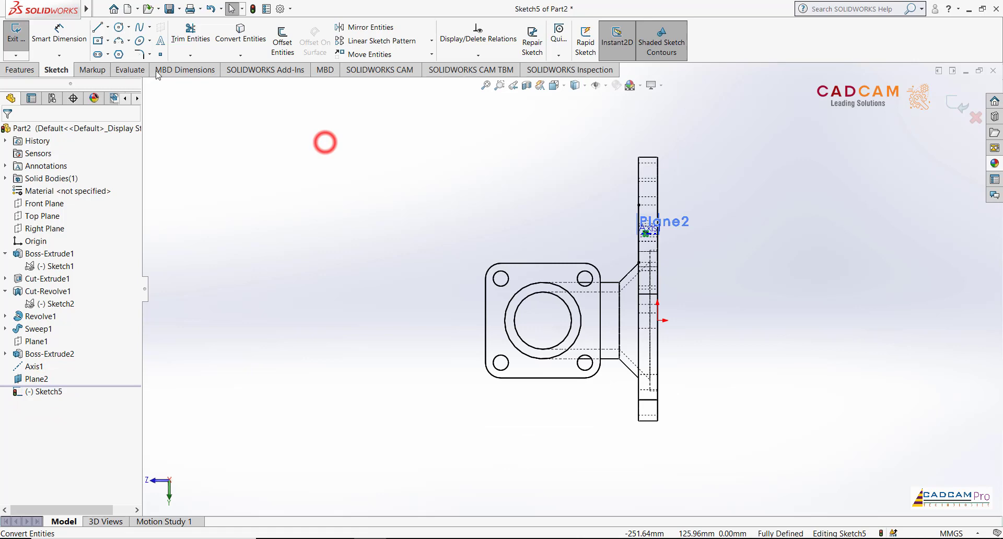
Draw a horizontal line left from the axis and a half-circle arc bulging left below it
click(97, 28)
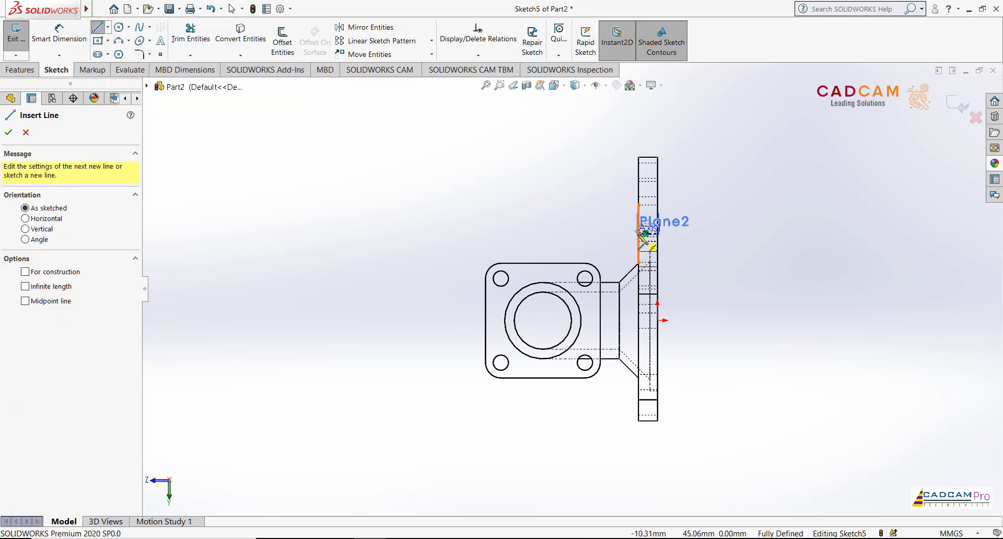
click(638, 234)
click(417, 234)
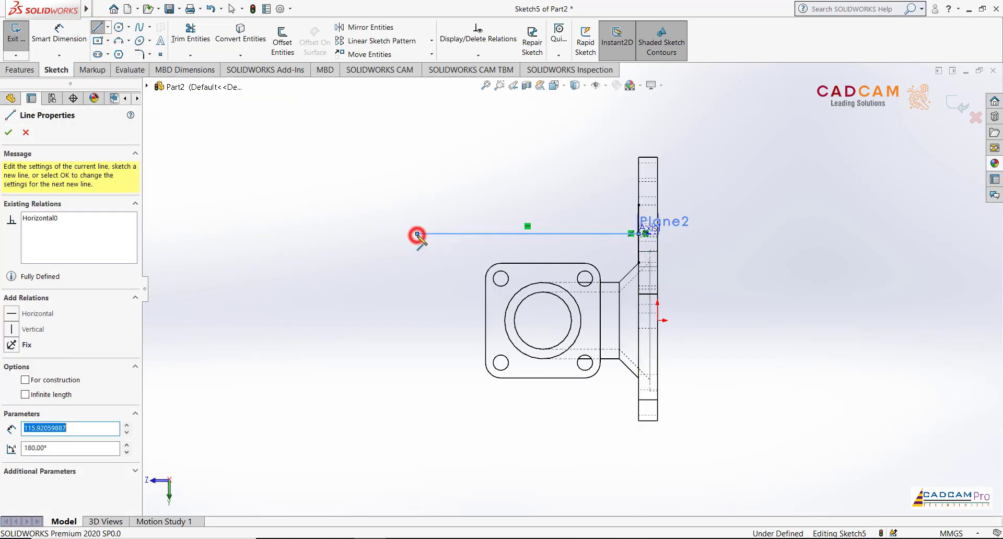
click(119, 40)
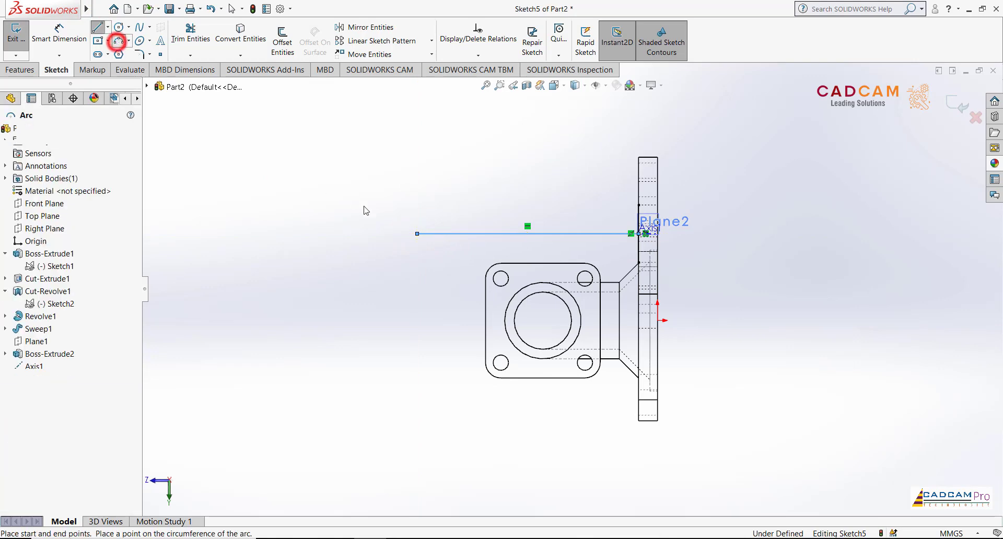
click(417, 235)
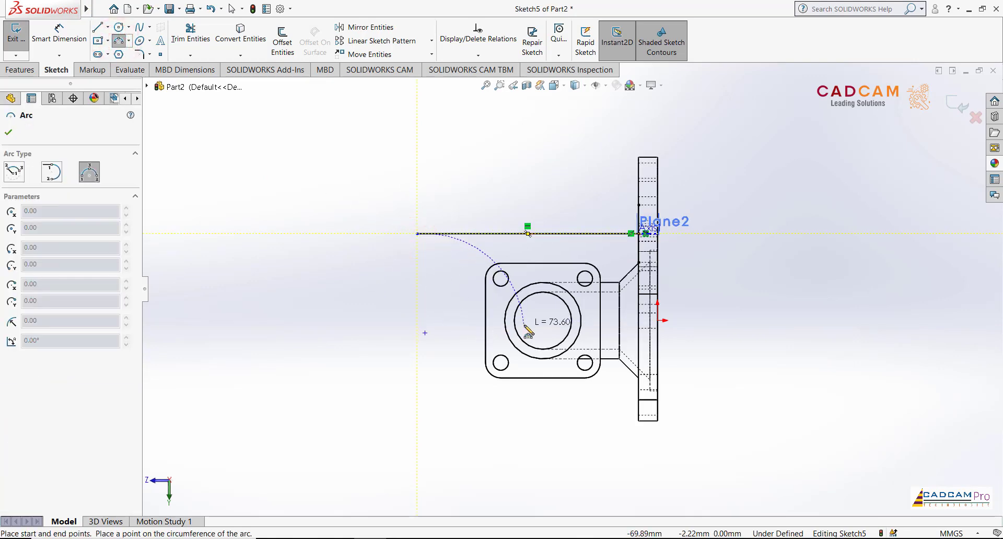
click(418, 320)
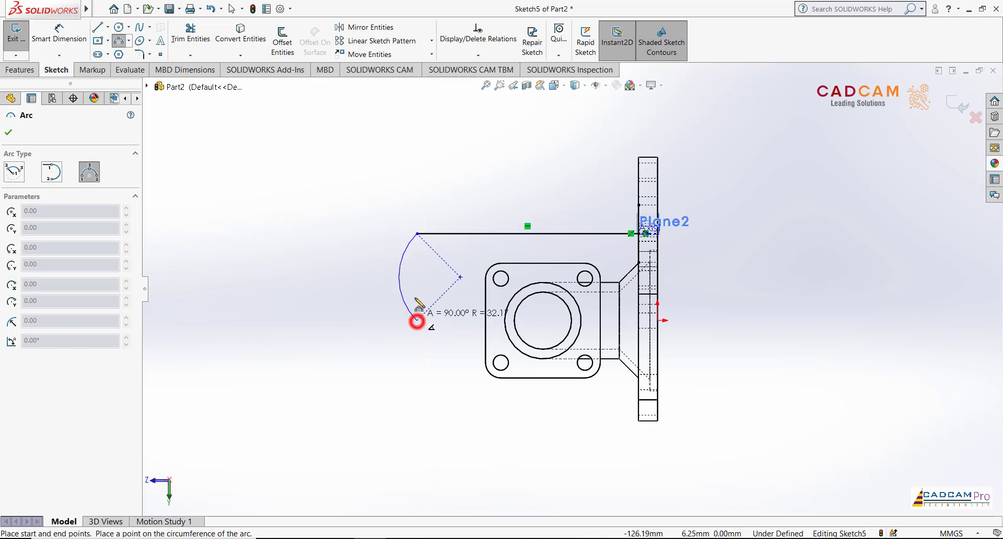
click(374, 278)
Draw the lower line from the arc's bottom end back to the bore centre
click(97, 28)
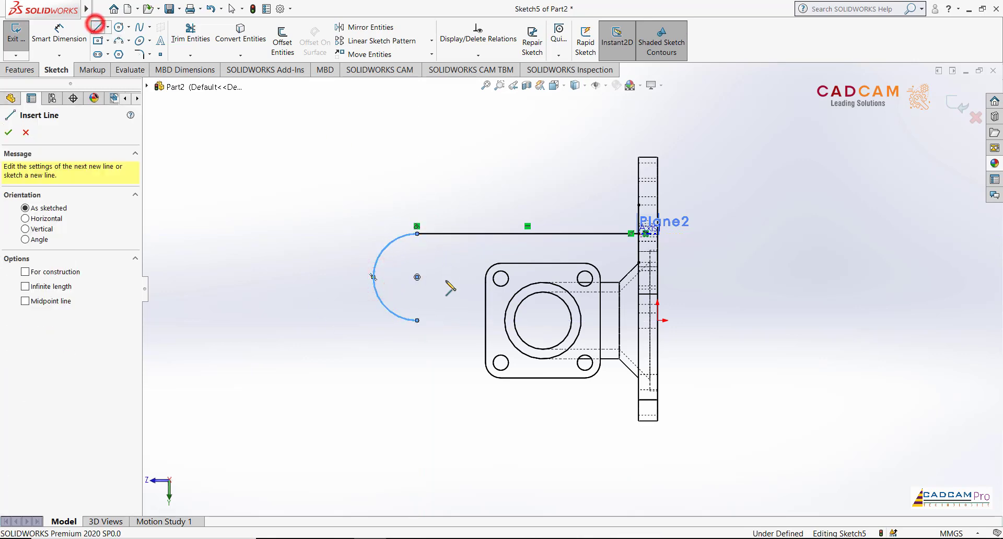
click(417, 320)
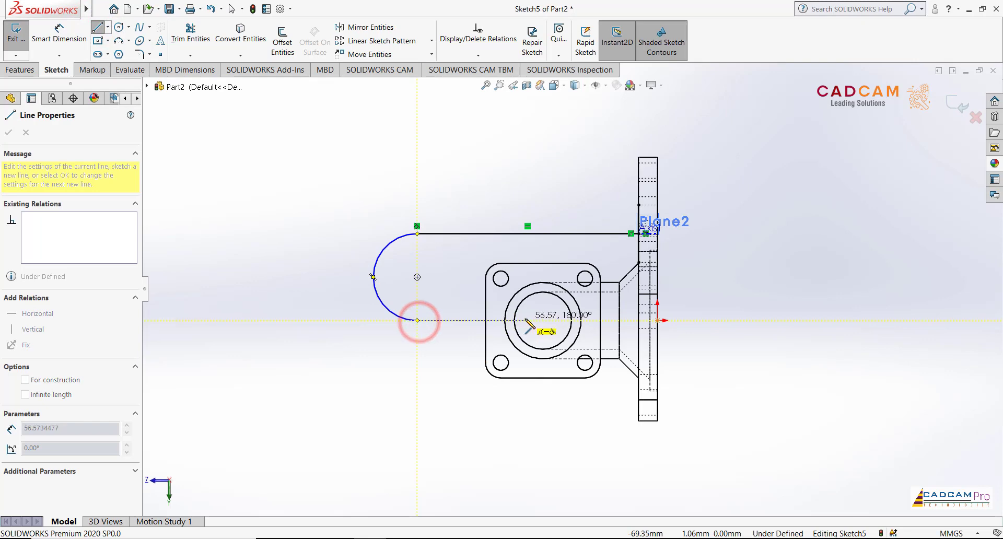
click(543, 320)
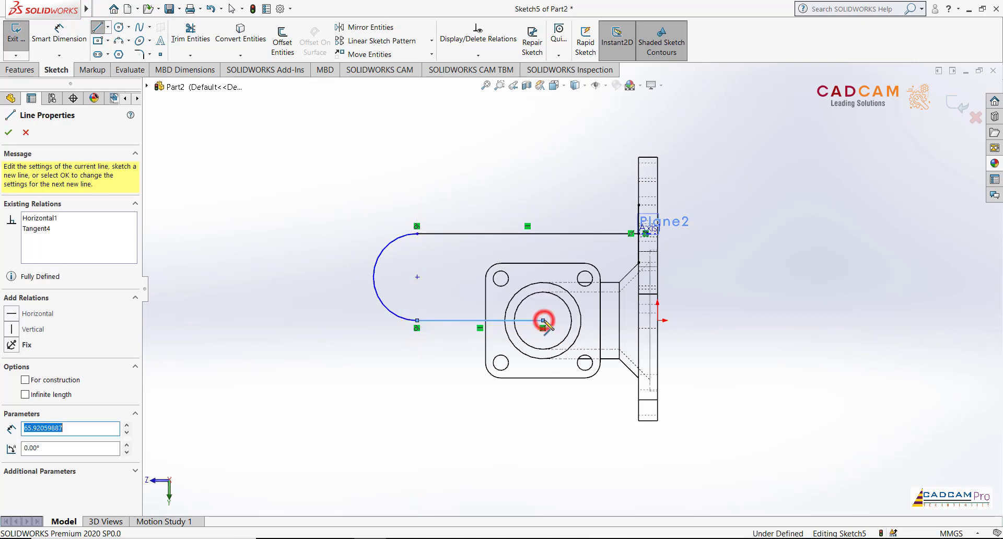
key(Escape)
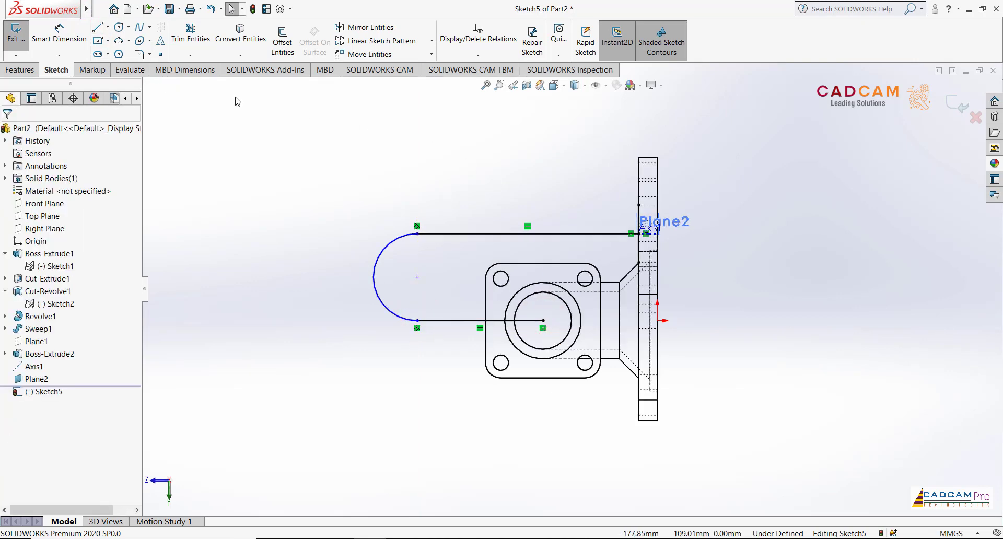
Dimension the path's horizontal length to 95 mm, discarding the redundant arc radius dimension
click(59, 34)
click(381, 252)
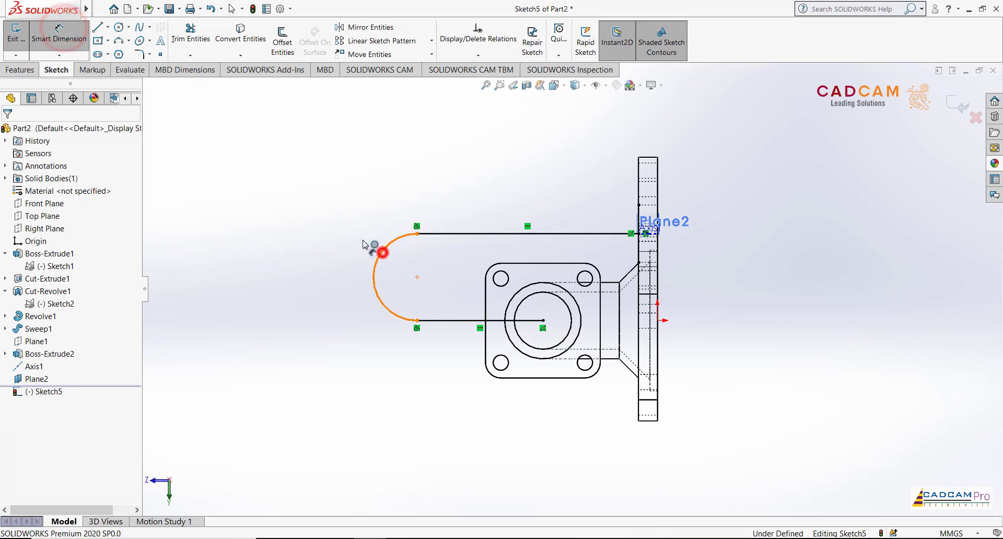
click(340, 233)
click(572, 287)
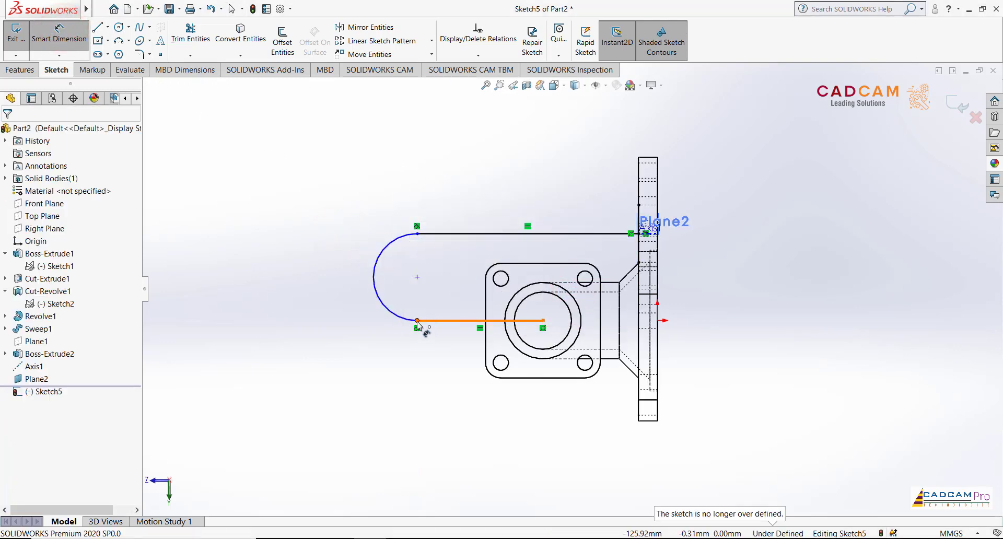
click(417, 321)
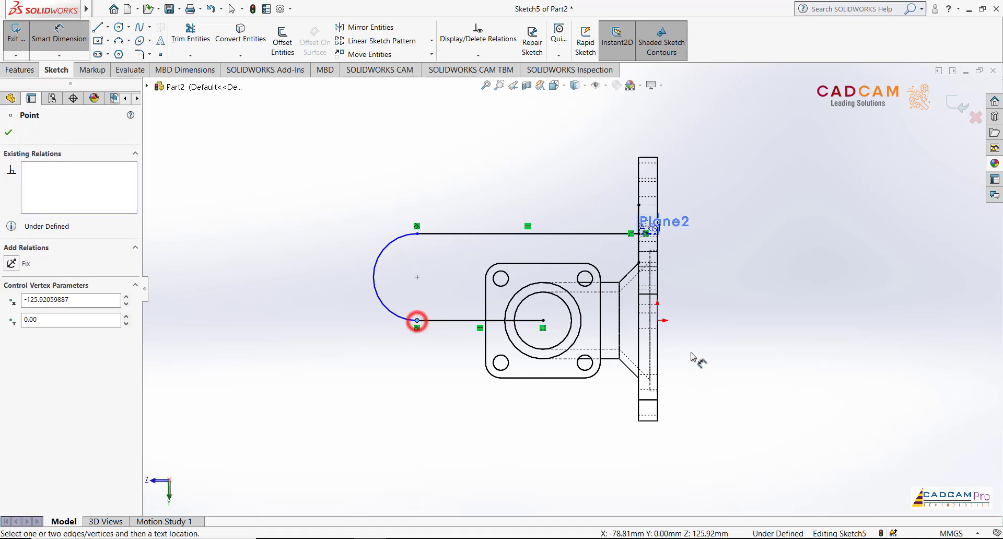
click(658, 321)
click(528, 466)
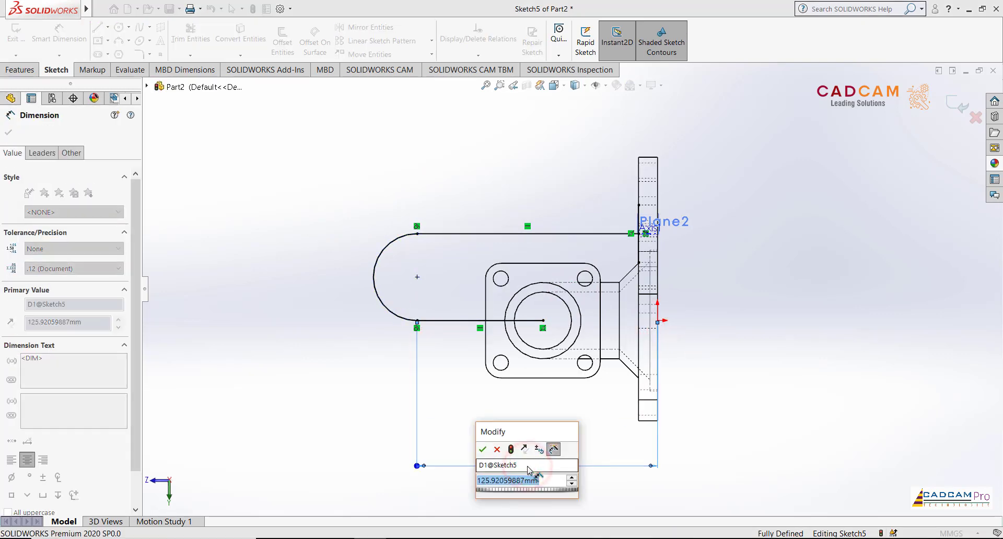
text(95)
key(Return)
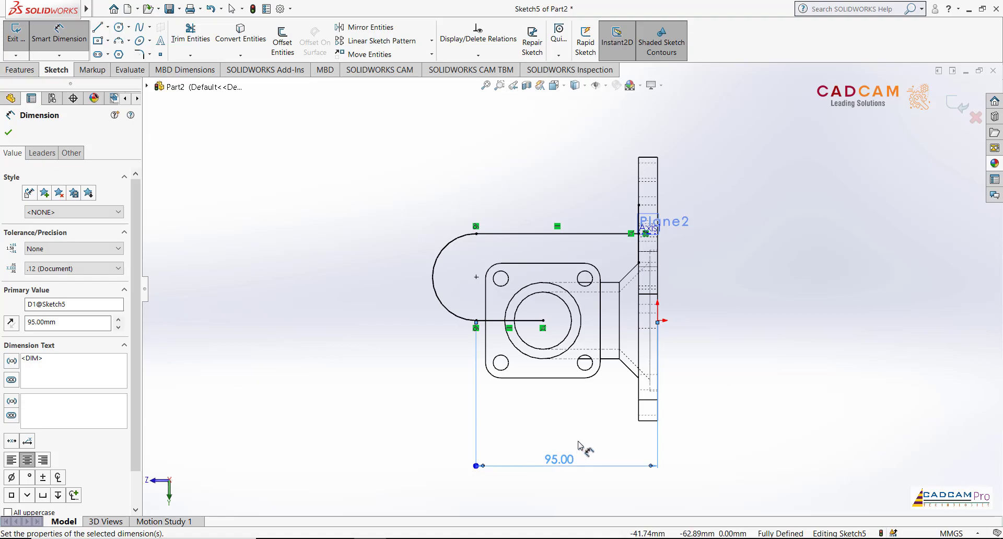
click(577, 440)
Convert the short line beside Axis1 into construction geometry
scroll(747, 340, down, 1)
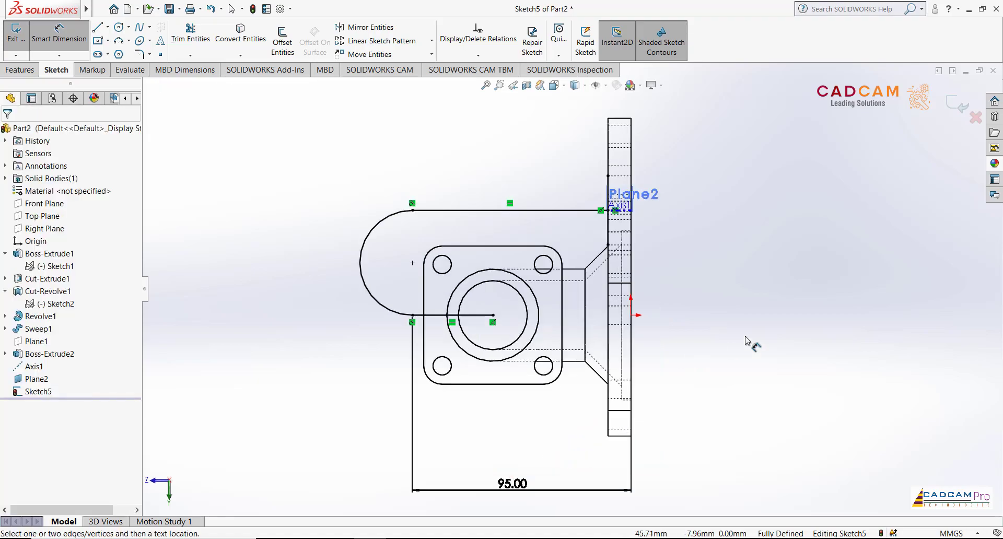
middle_drag(747, 341, 808, 376)
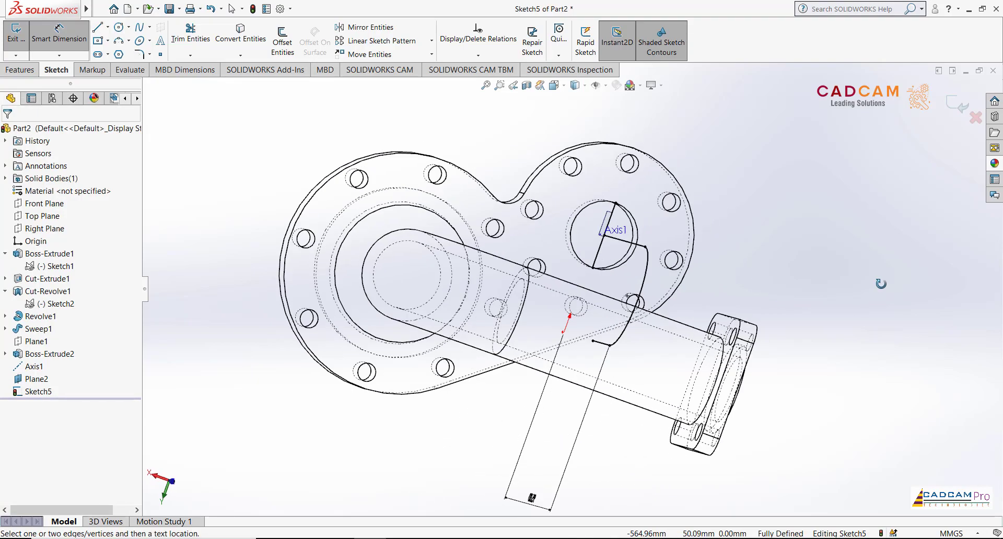
scroll(804, 376, down, 1)
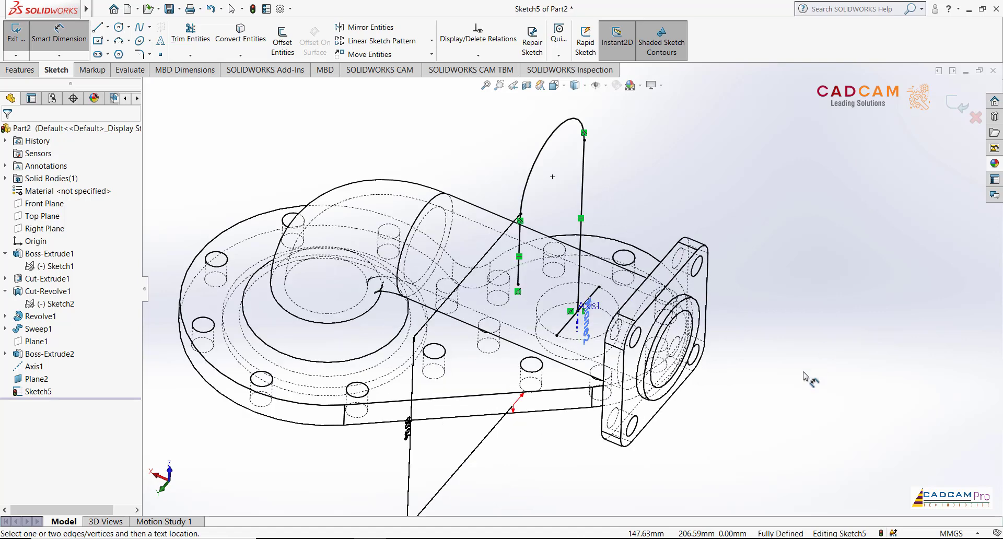
key(Escape)
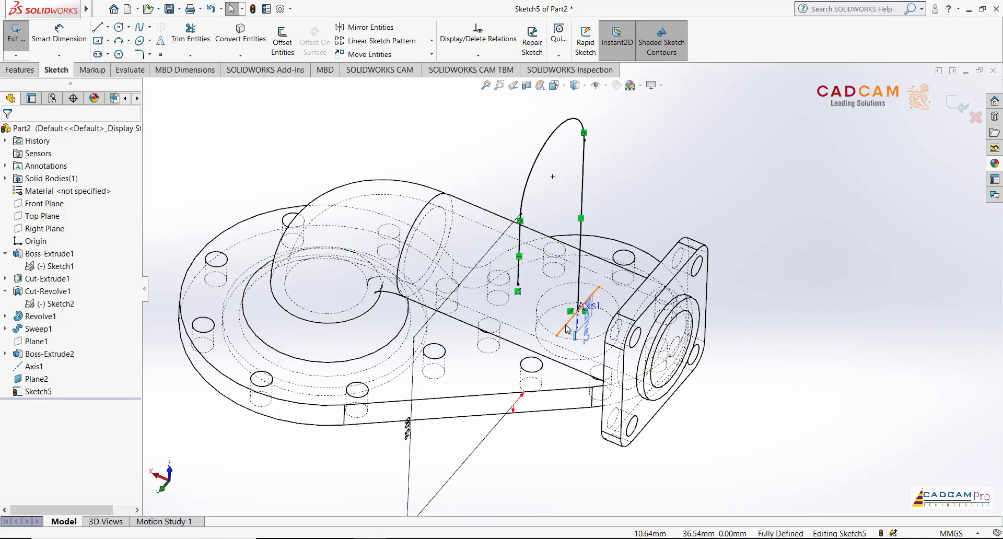
click(567, 327)
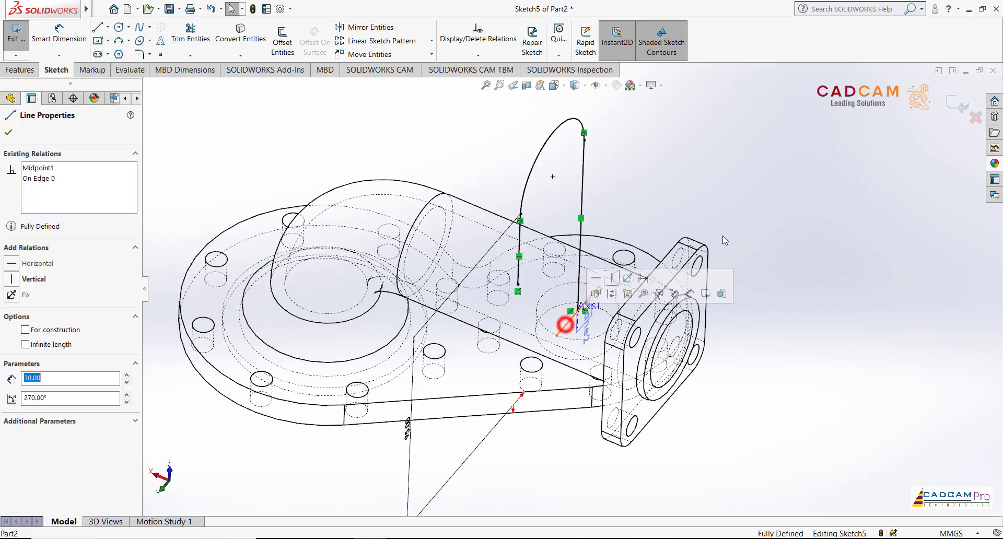
click(611, 296)
scroll(601, 293, up, 2)
mouse_move(732, 186)
middle_down()
mouse_move(628, 239)
mouse_move(859, 166)
middle_up()
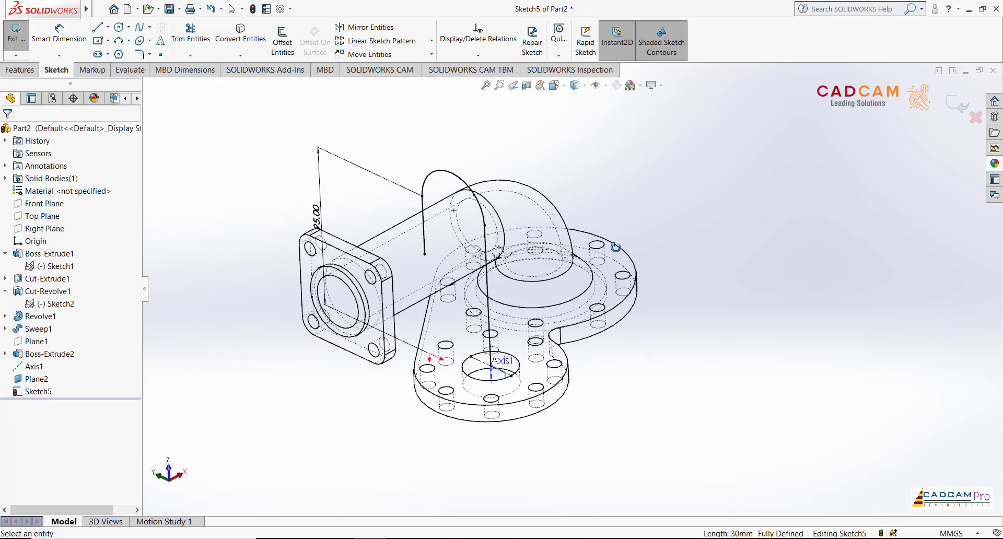
Exit Sketch5 and switch the display style to Shaded With Edges
click(960, 107)
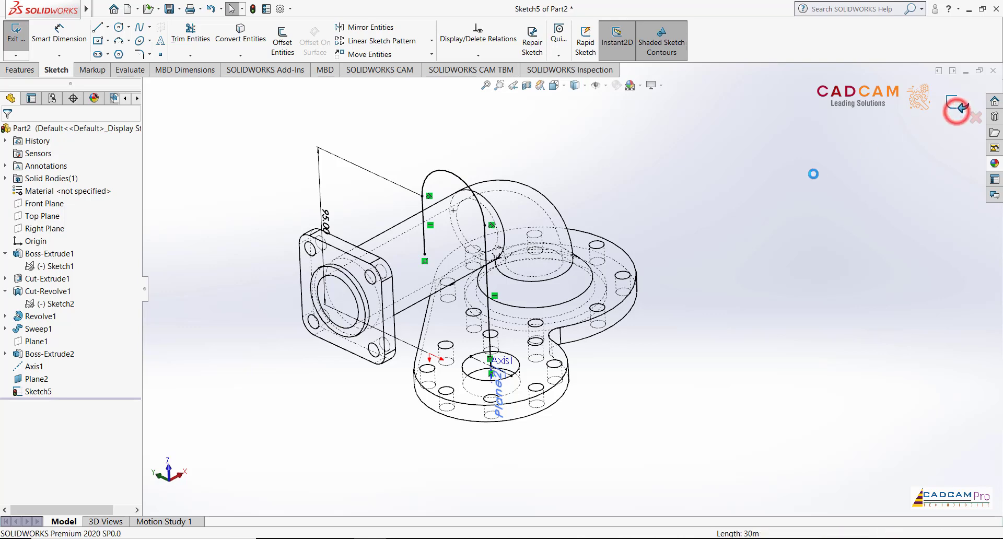
click(813, 175)
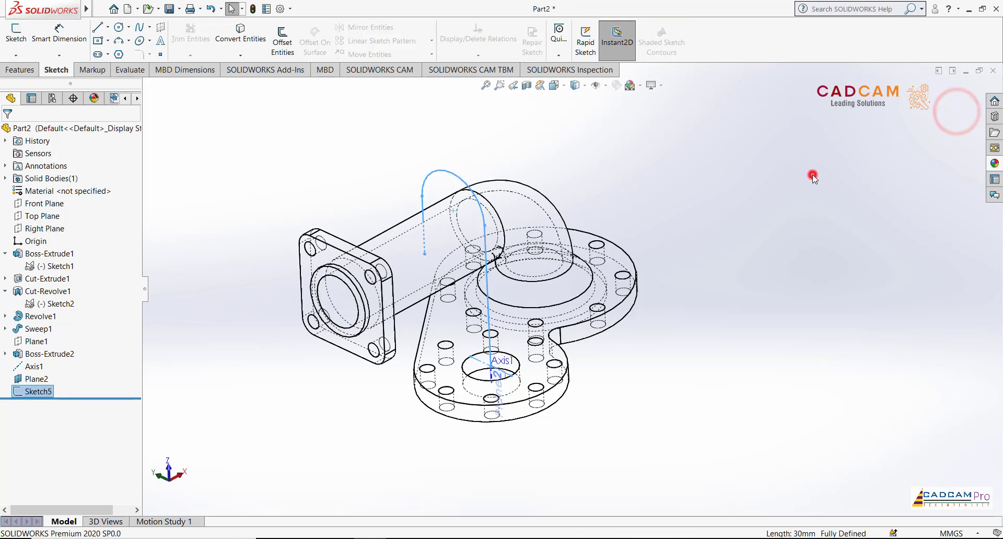
click(580, 88)
click(575, 100)
click(750, 202)
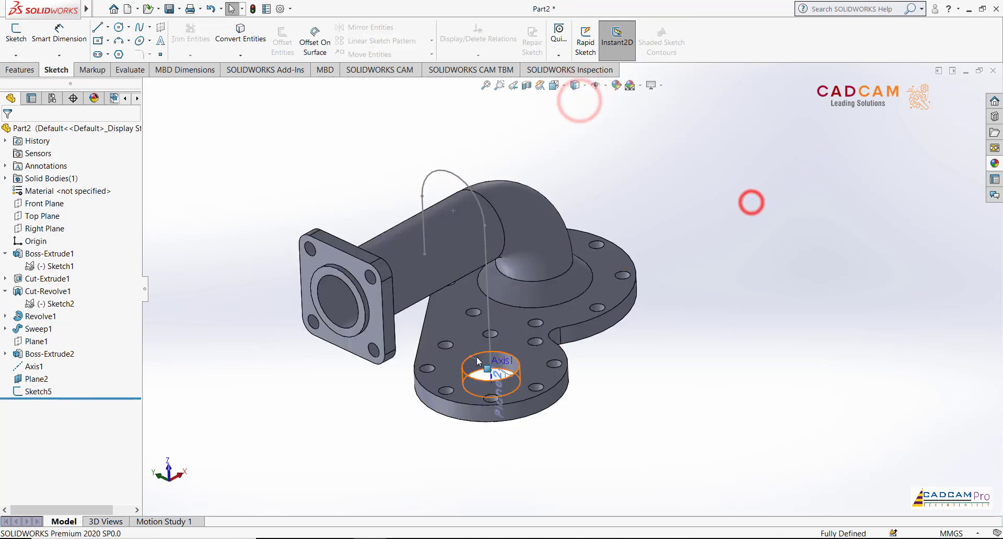
scroll(476, 361, down, 4)
Hide Plane2 and Axis1 in the model view
click(42, 379)
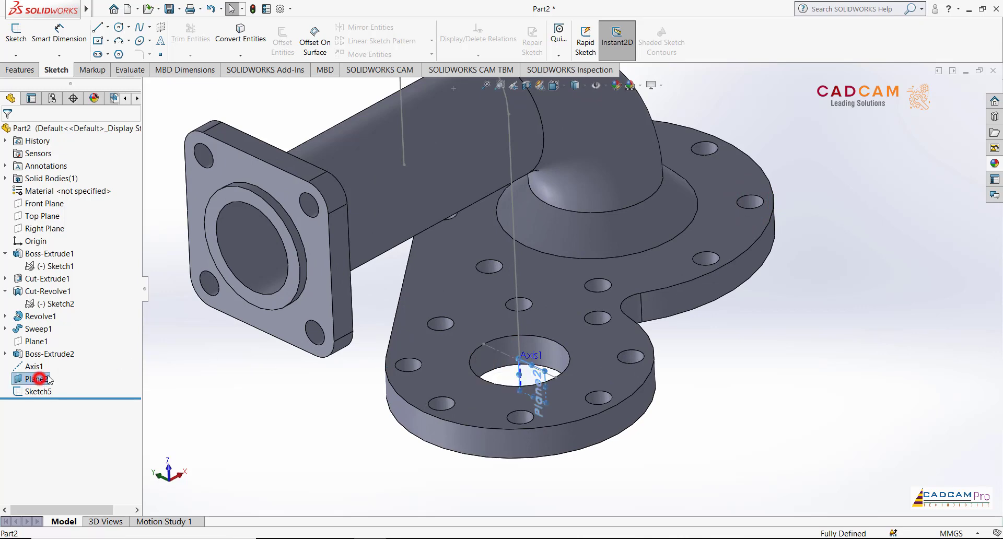
click(63, 361)
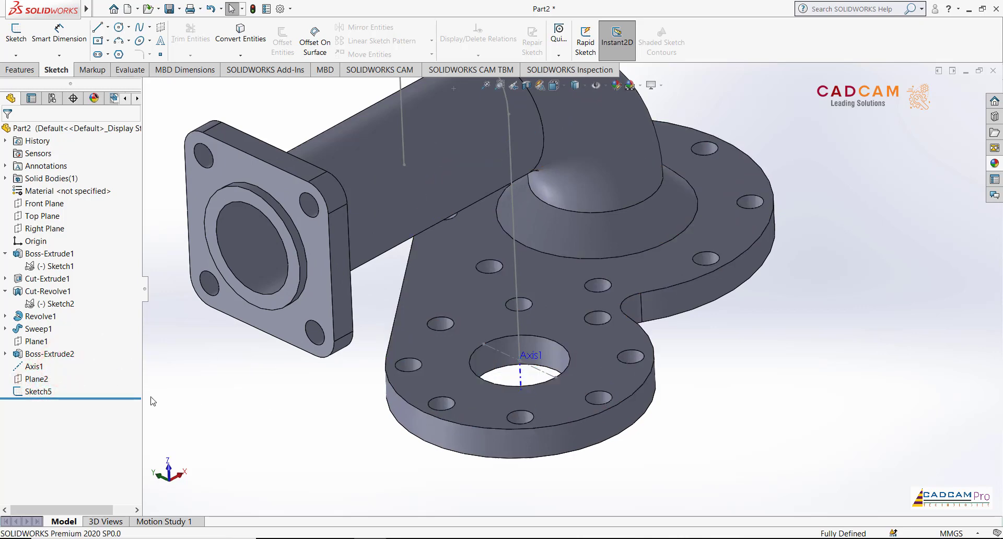
click(60, 349)
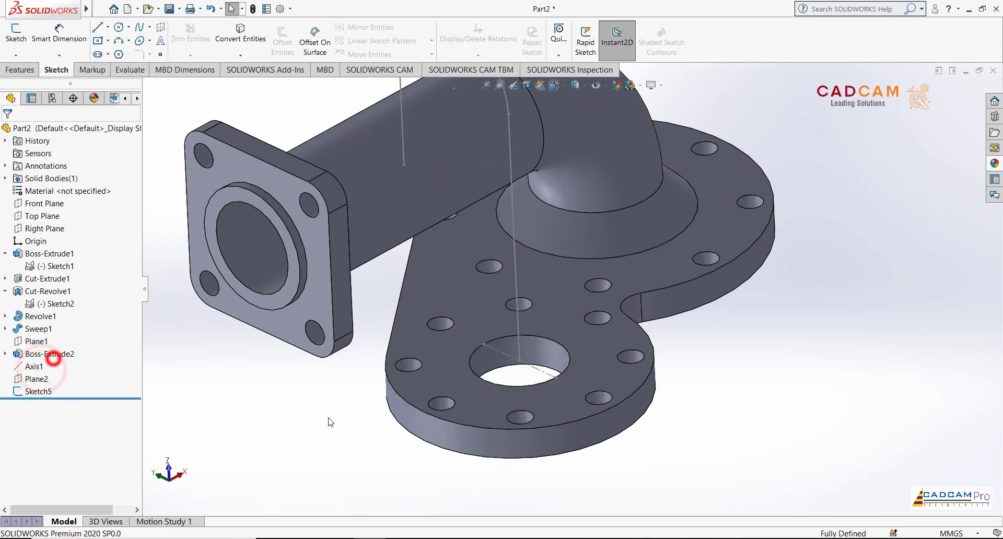
Start Sketch6 on the flange face and convert the hole edge into it
click(16, 32)
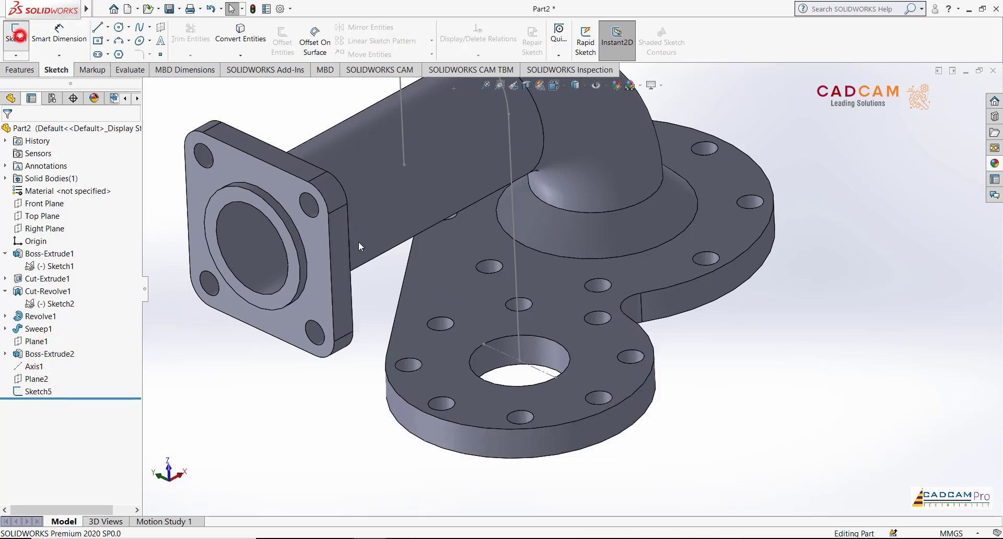
click(602, 361)
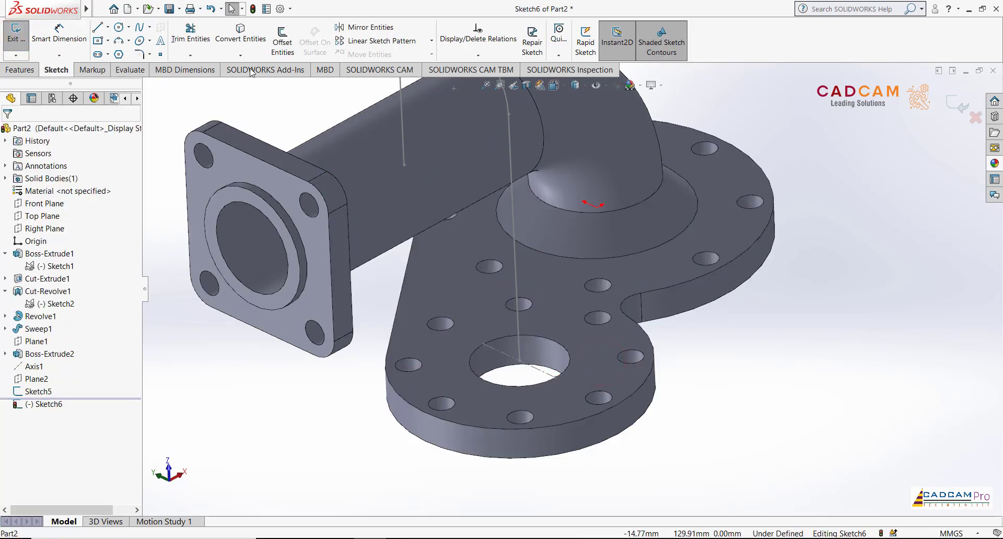
click(251, 32)
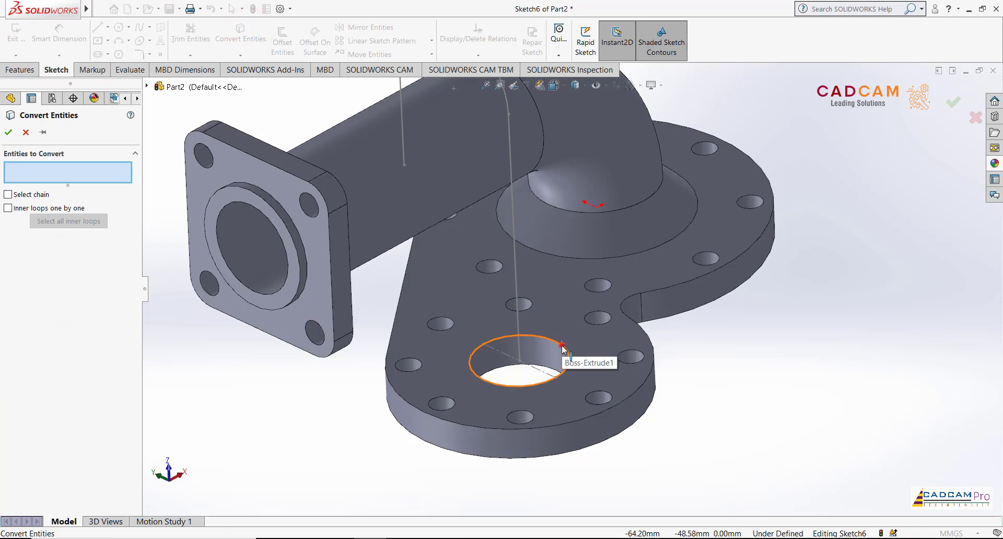
click(561, 345)
click(8, 133)
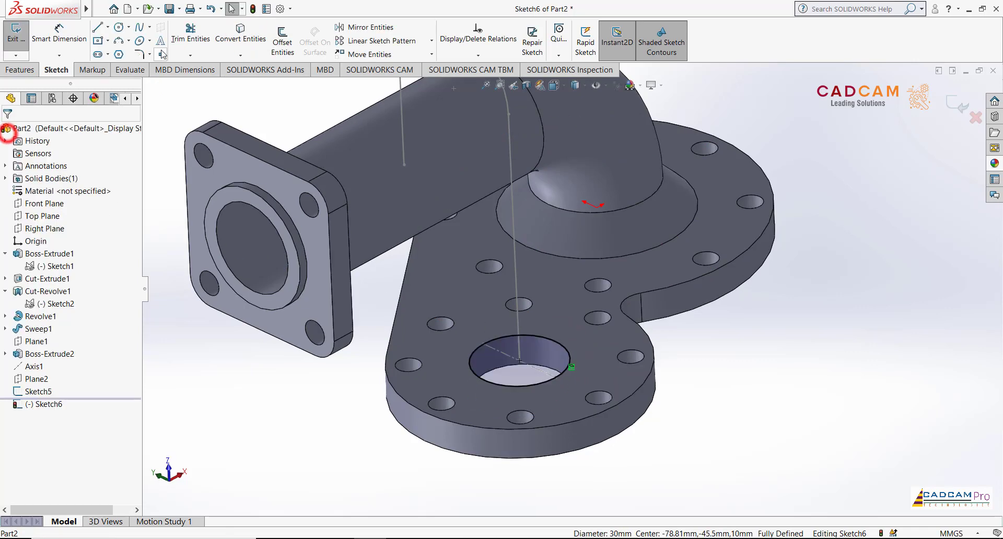
Draw a circle of radius 20 concentric with the hole
click(119, 28)
click(519, 361)
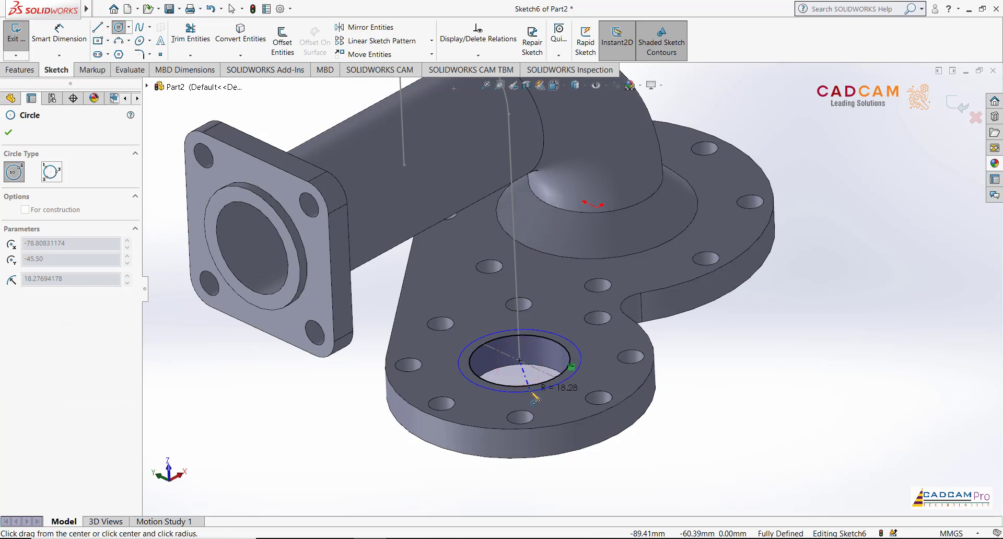
click(512, 398)
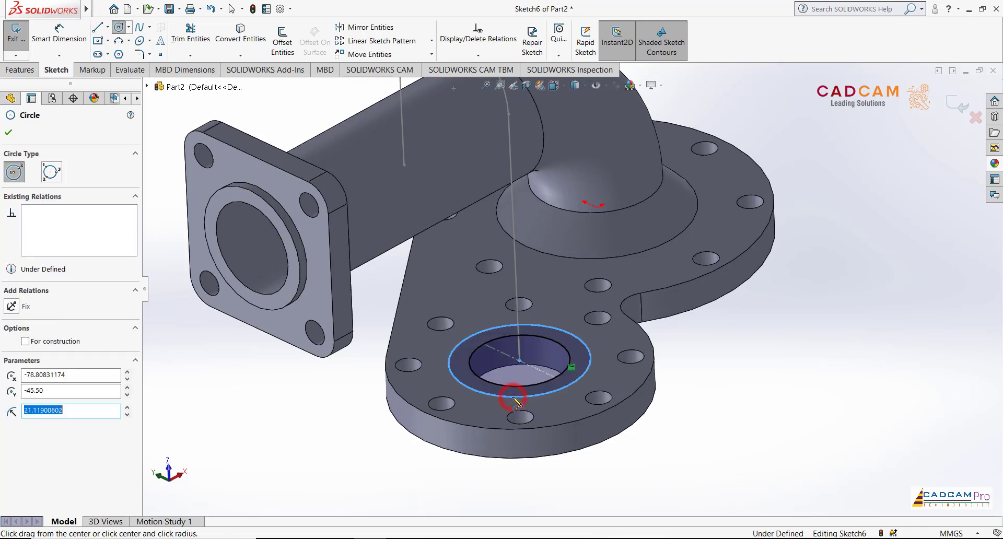
text(20)
key(Return)
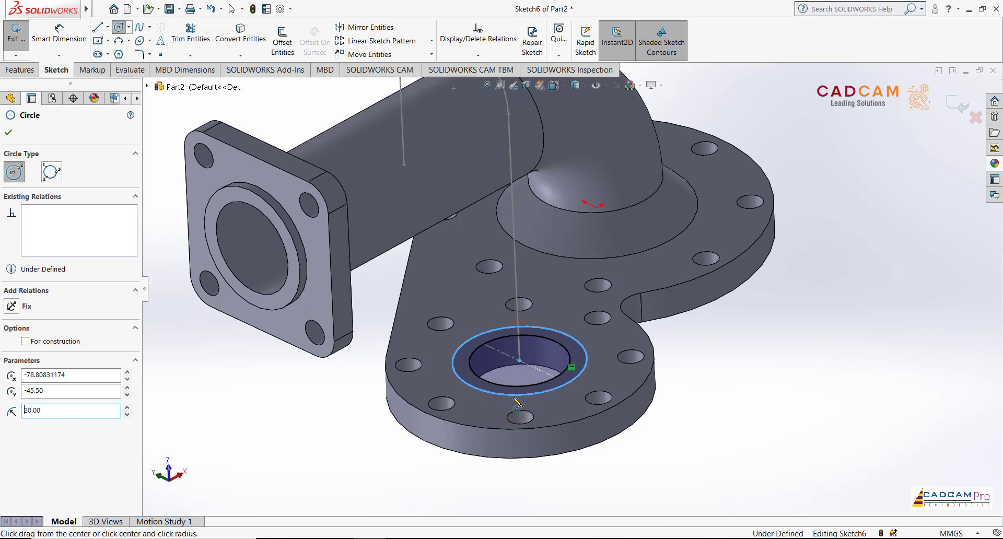
click(11, 131)
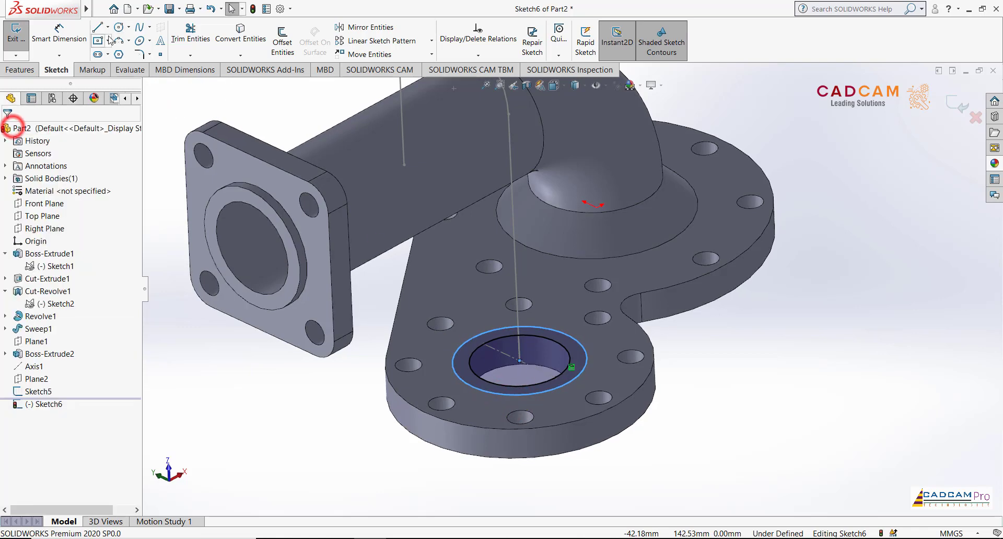
Dimension the outer circle to Ø40 mm and exit the sketch
click(59, 33)
click(582, 377)
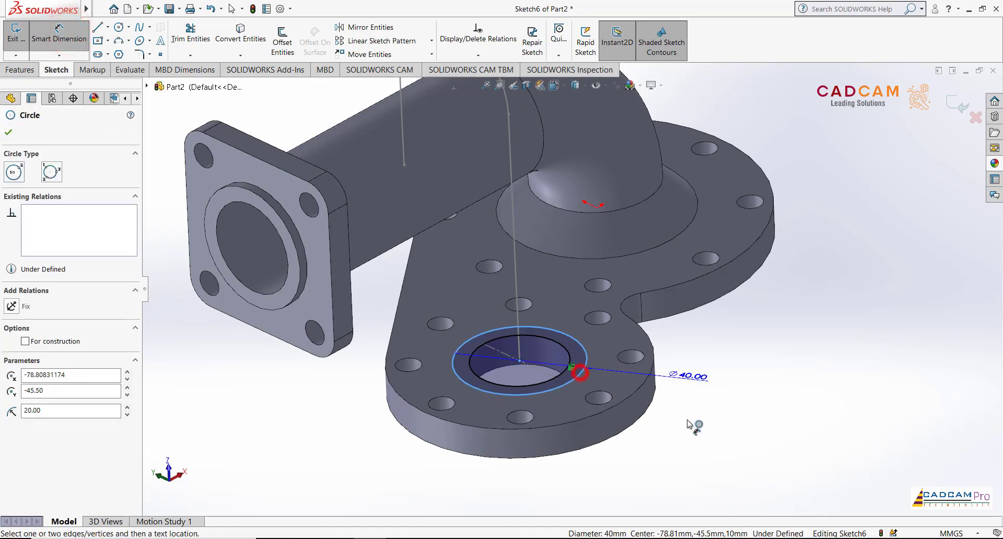
click(645, 413)
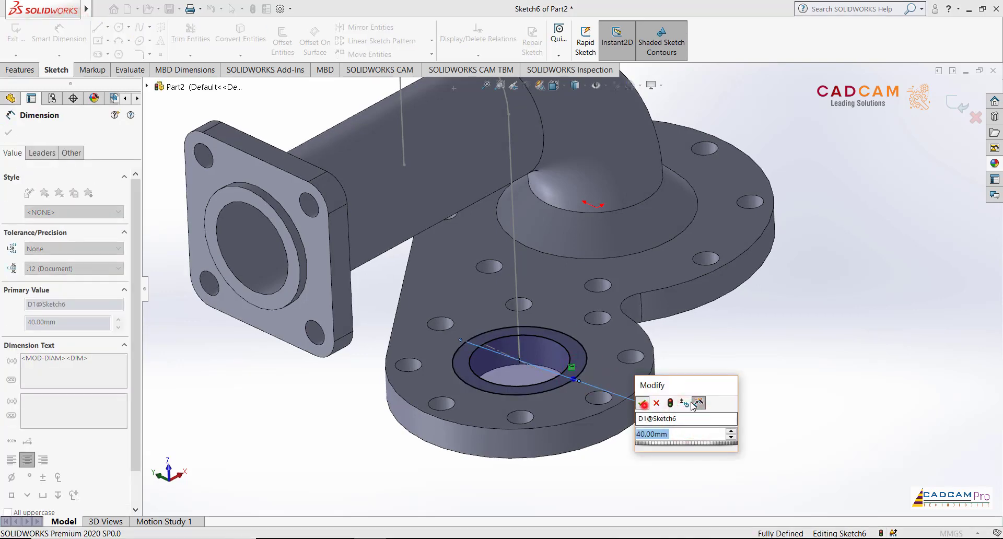
click(702, 408)
key(Escape)
key(f)
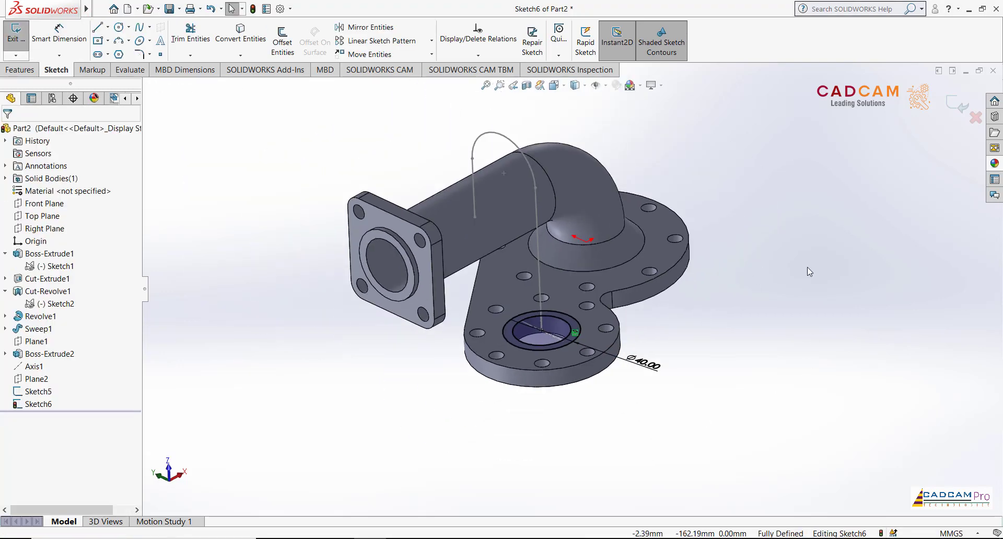
click(17, 42)
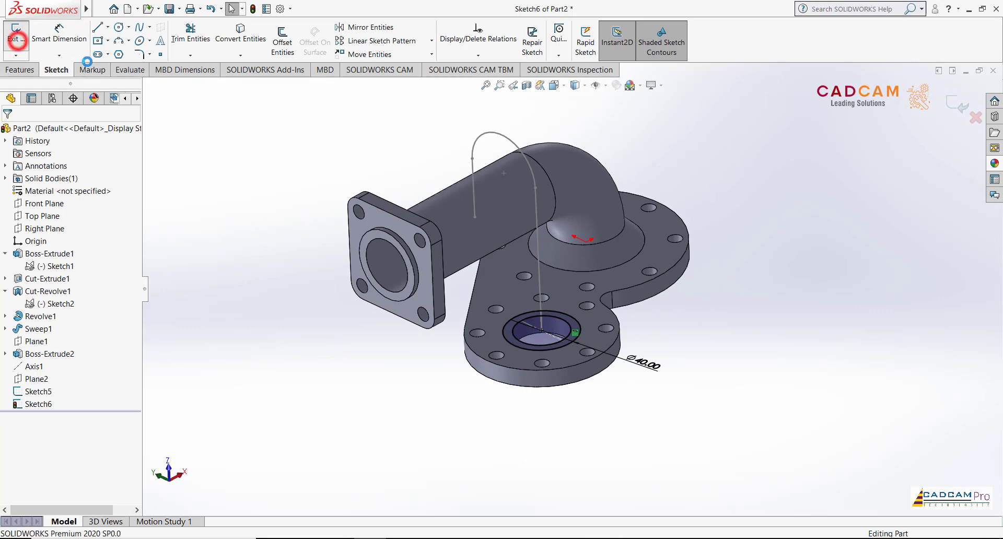
click(30, 70)
Sweep the Sketch6 ring along the Sketch5 U-path to create Sweep2
click(100, 28)
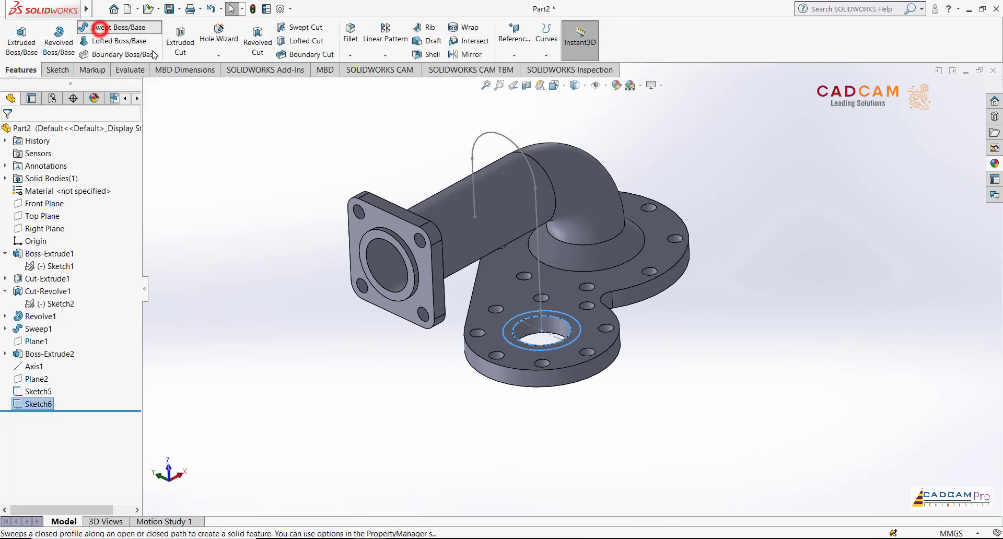
scroll(572, 256, down, 2)
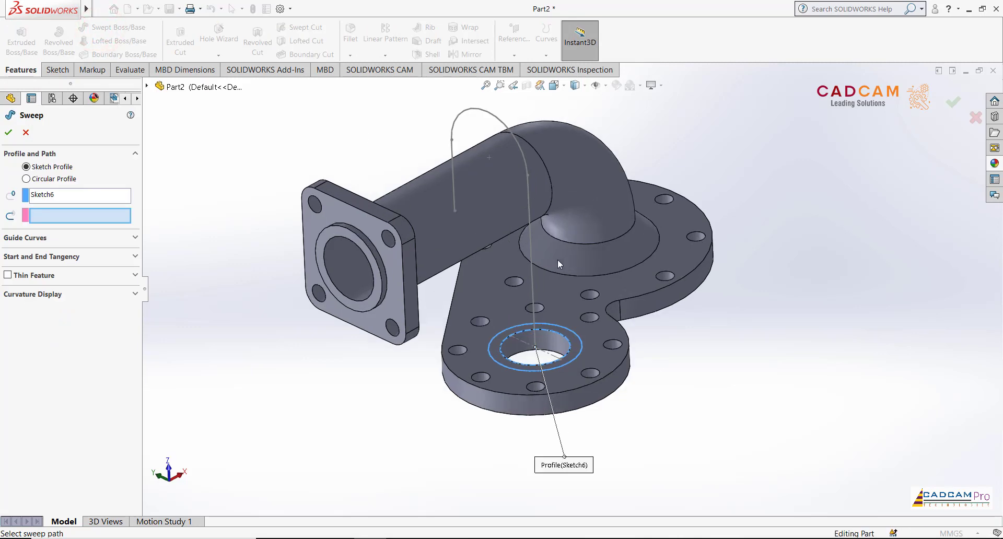
click(533, 319)
mouse_move(246, 185)
middle_down()
mouse_move(351, 112)
mouse_move(247, 201)
middle_up()
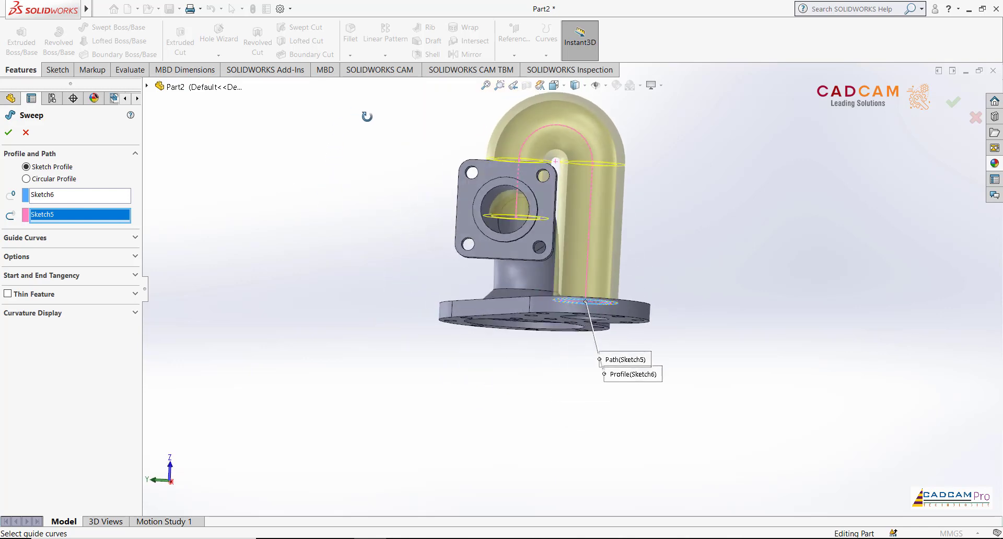
click(5, 133)
mouse_move(307, 167)
middle_down()
mouse_move(298, 168)
mouse_move(399, 152)
mouse_move(393, 169)
middle_up()
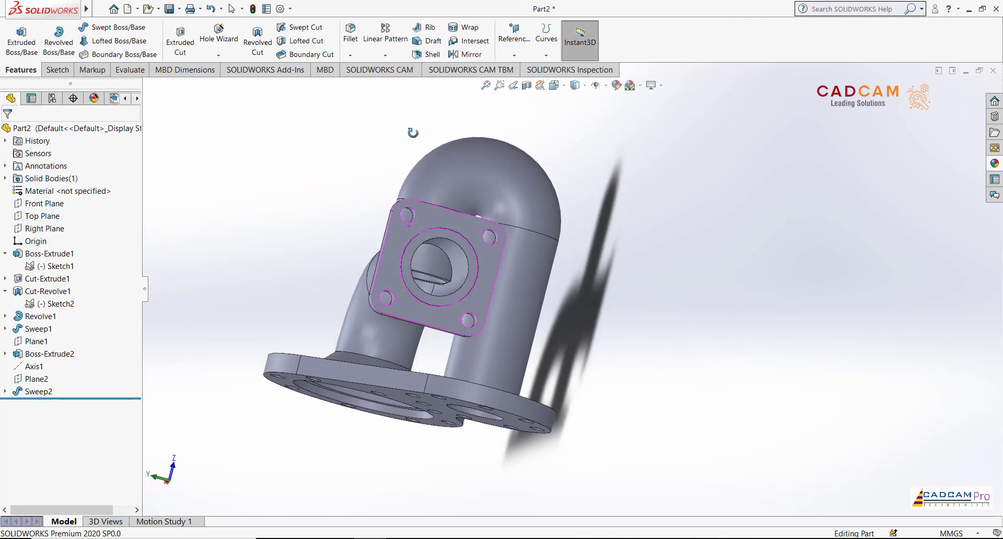
Sketch the flange's bore circle by converting its edge into Sketch7
scroll(349, 150, down, 2)
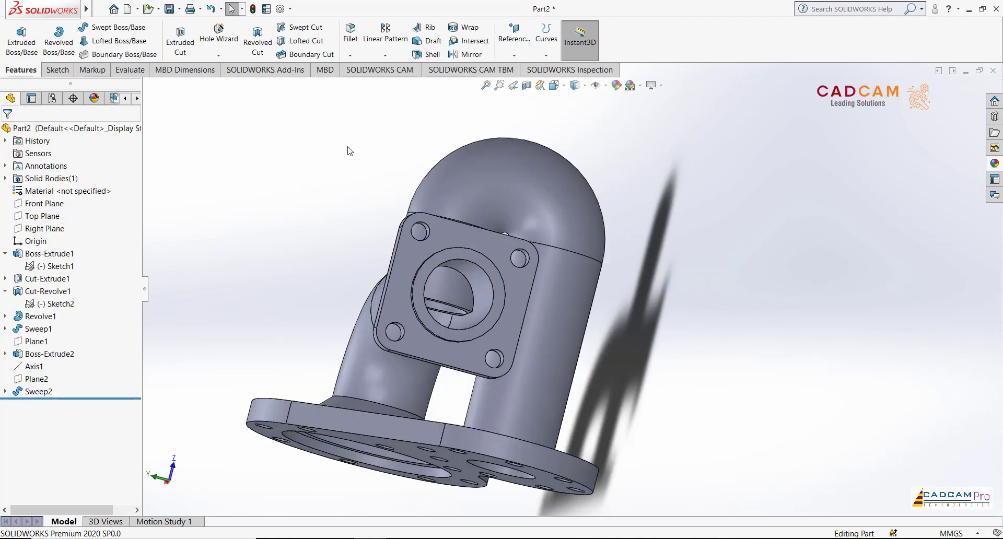
click(191, 38)
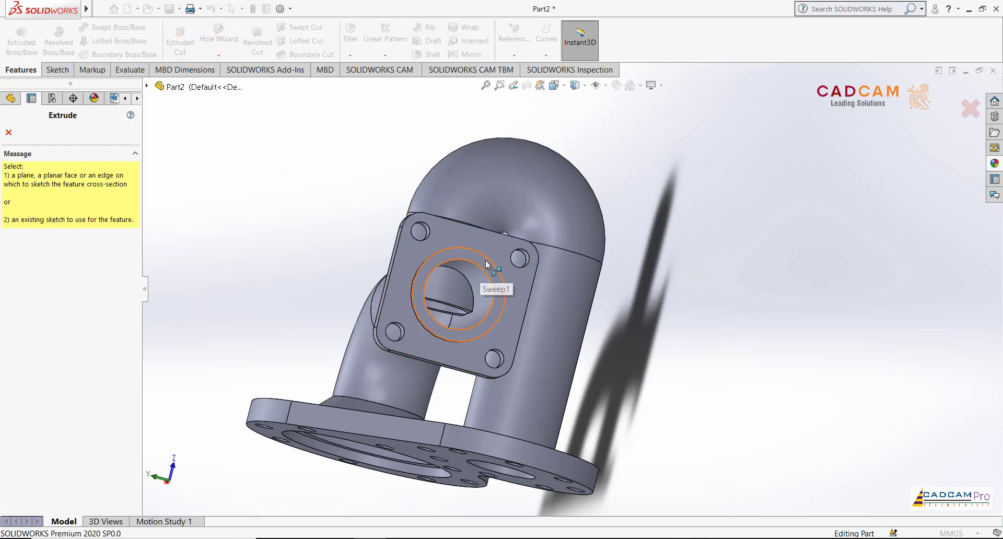
middle_drag(297, 209, 262, 299)
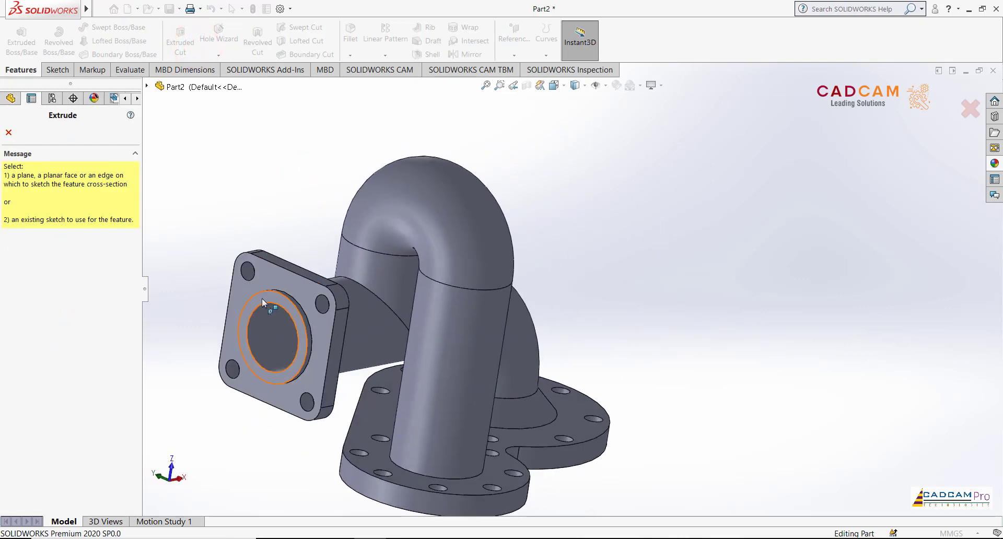
click(267, 301)
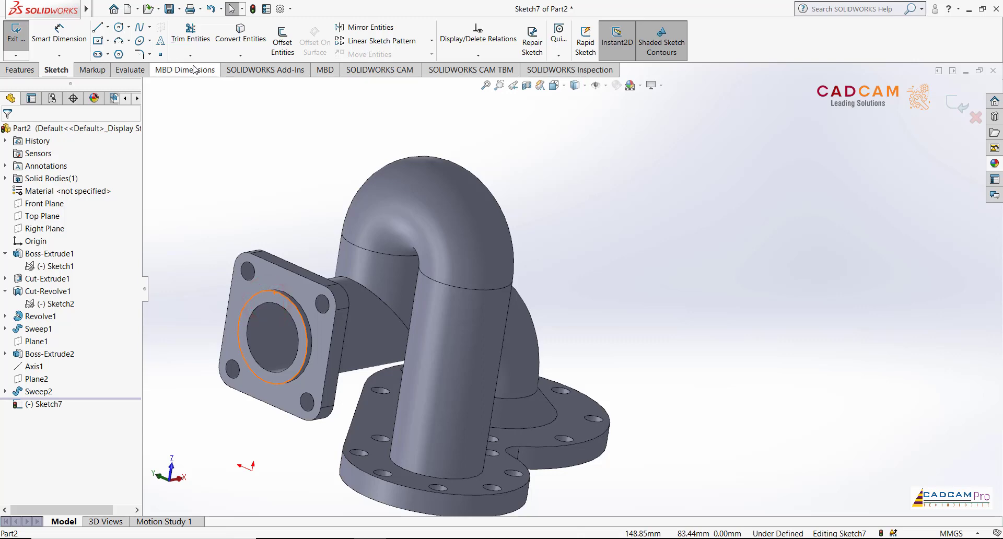
click(250, 108)
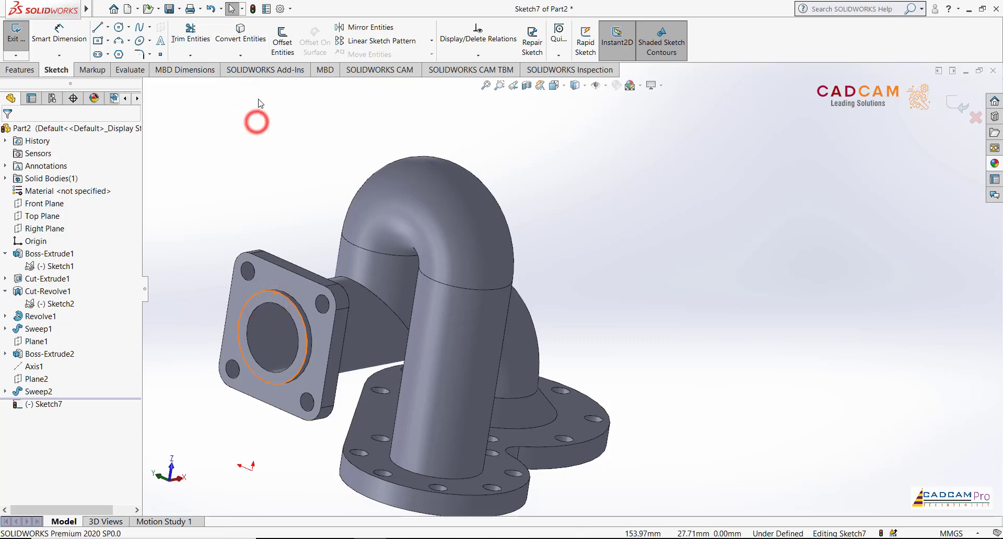
click(241, 31)
click(283, 309)
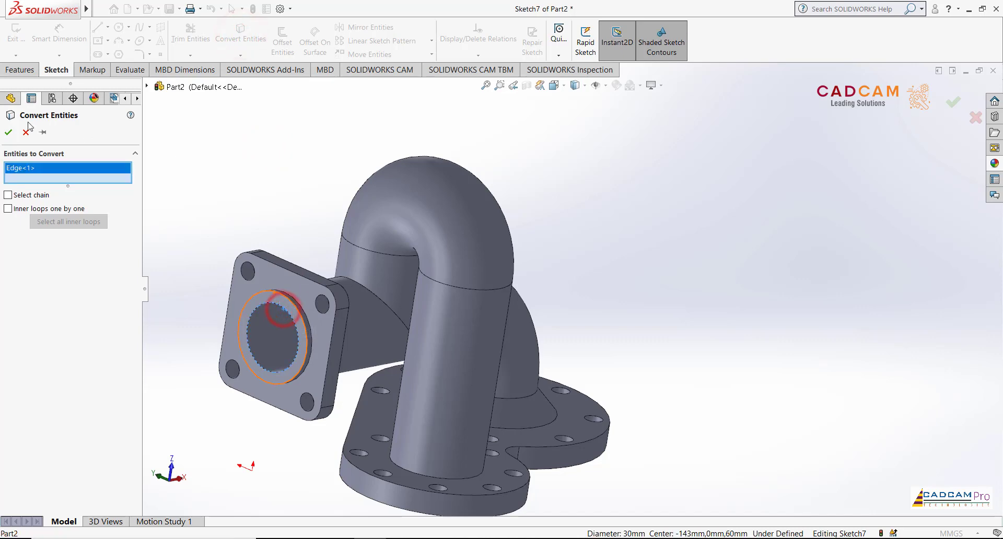
click(8, 132)
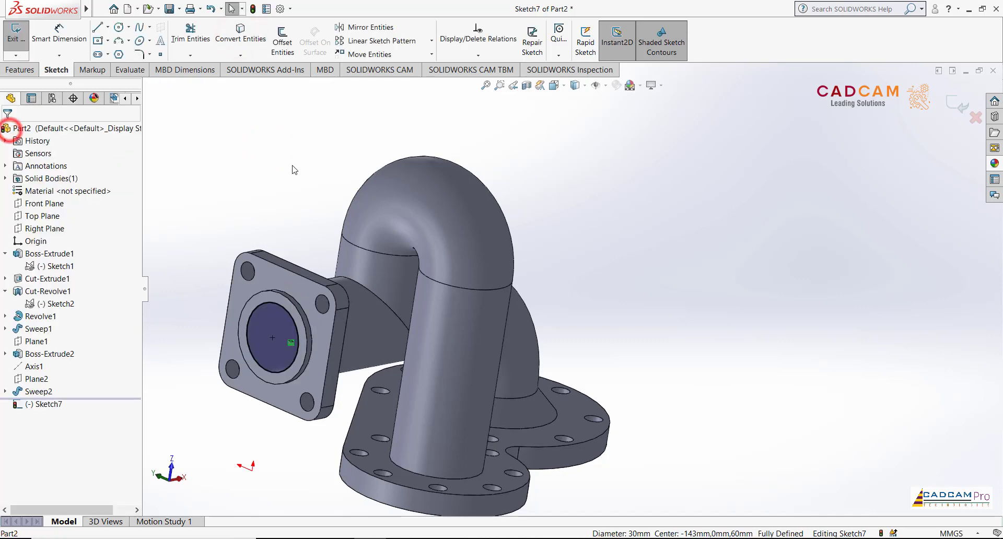
Extrude-cut the bore circle 94 mm deep into the pipe
click(26, 71)
click(178, 41)
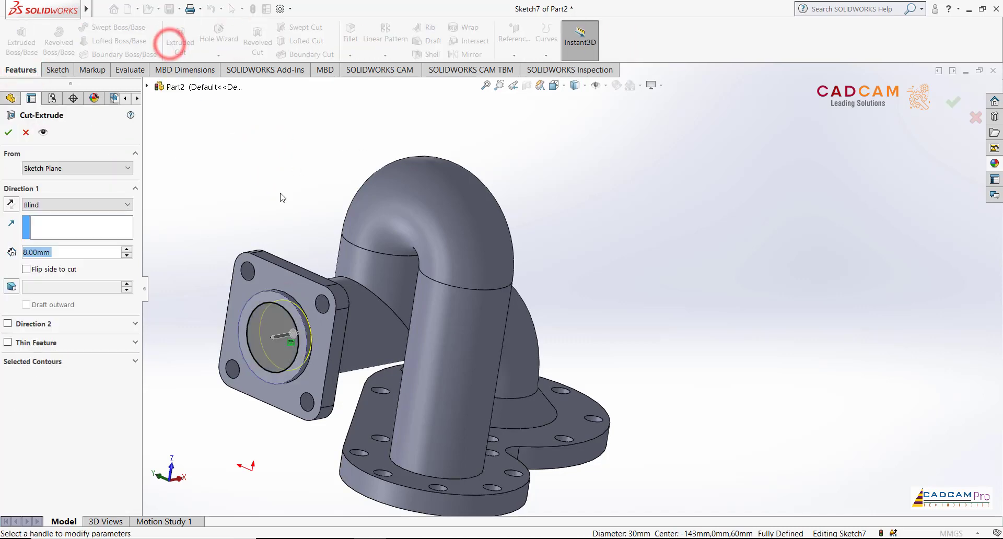
middle_drag(282, 197, 240, 217)
click(261, 345)
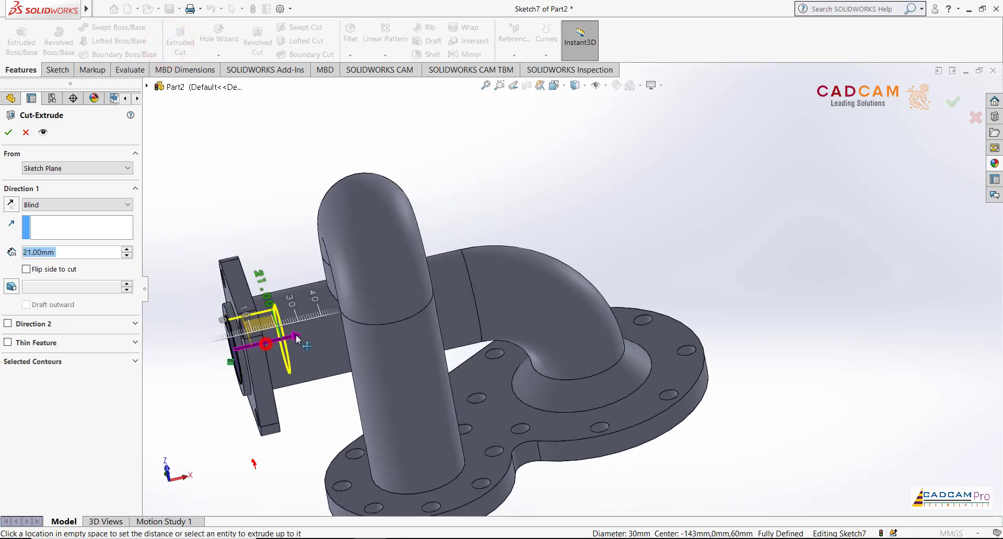
click(412, 300)
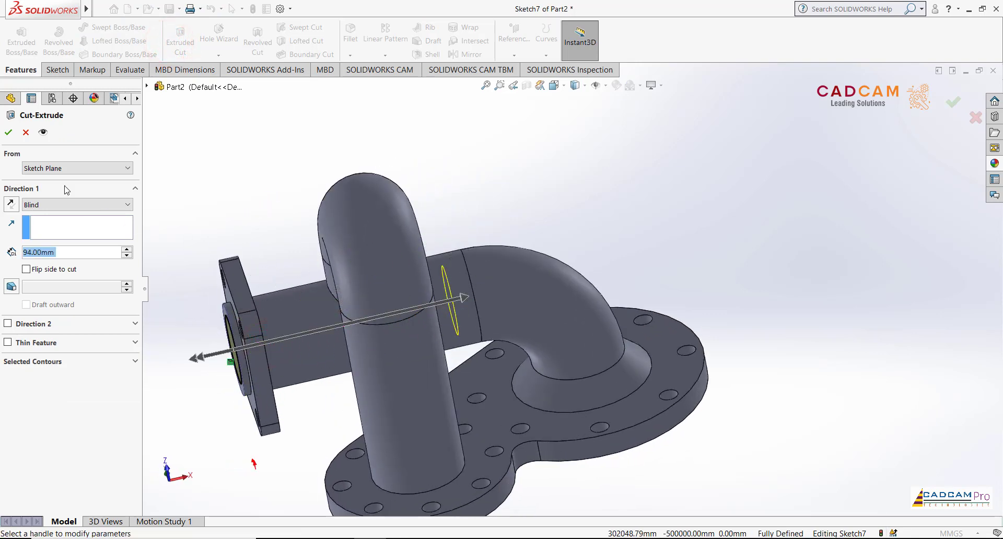
click(8, 132)
mouse_move(474, 192)
middle_down()
mouse_move(628, 166)
mouse_move(601, 222)
mouse_move(641, 152)
mouse_move(607, 119)
middle_up()
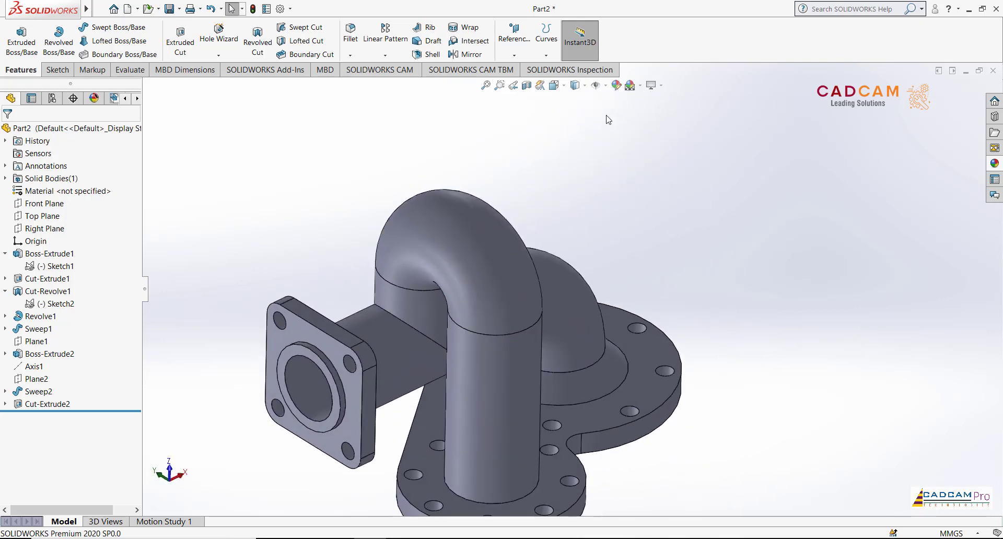
Apply a Top Plane section view and zoom in on the exposed pipe interior
click(527, 85)
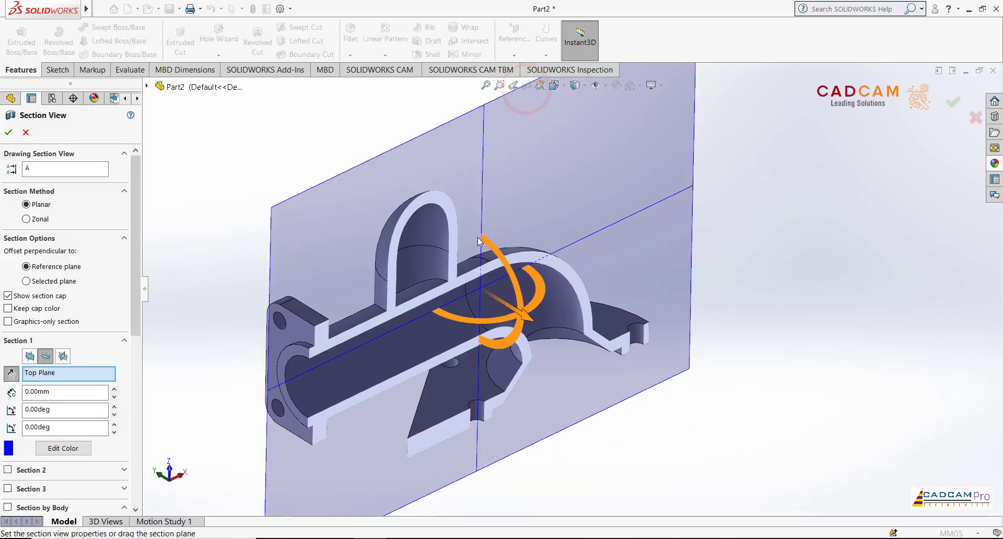
click(9, 133)
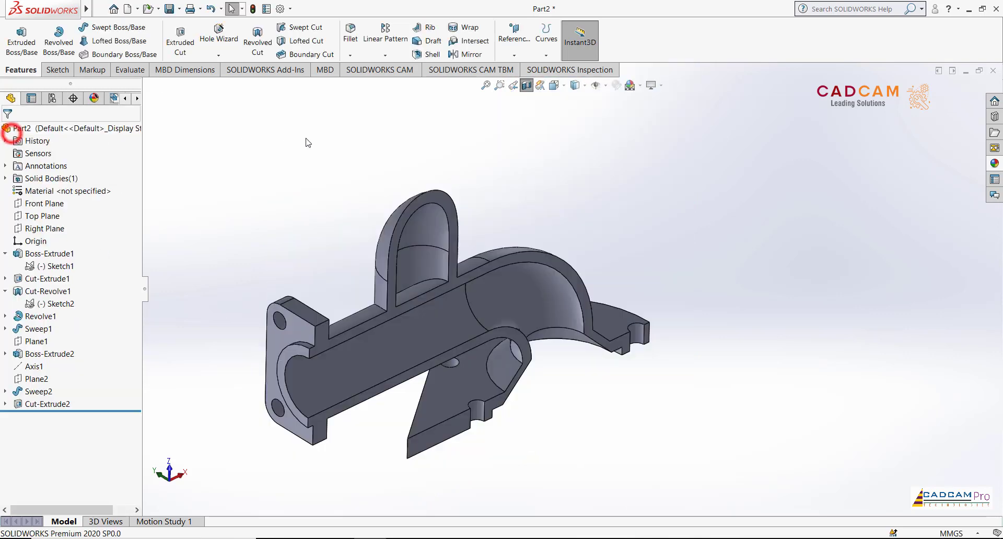
scroll(427, 289, up, 2)
scroll(427, 290, up, 3)
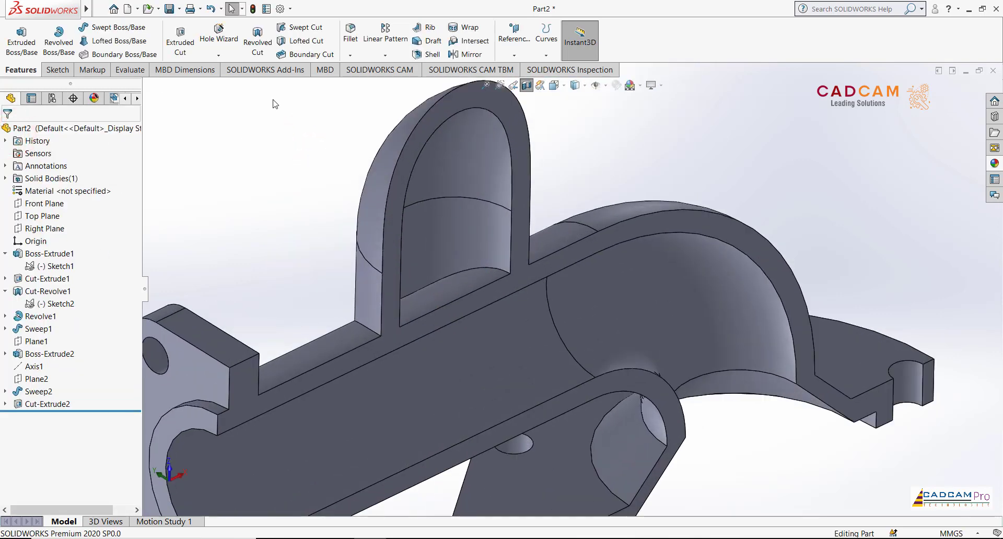
click(139, 71)
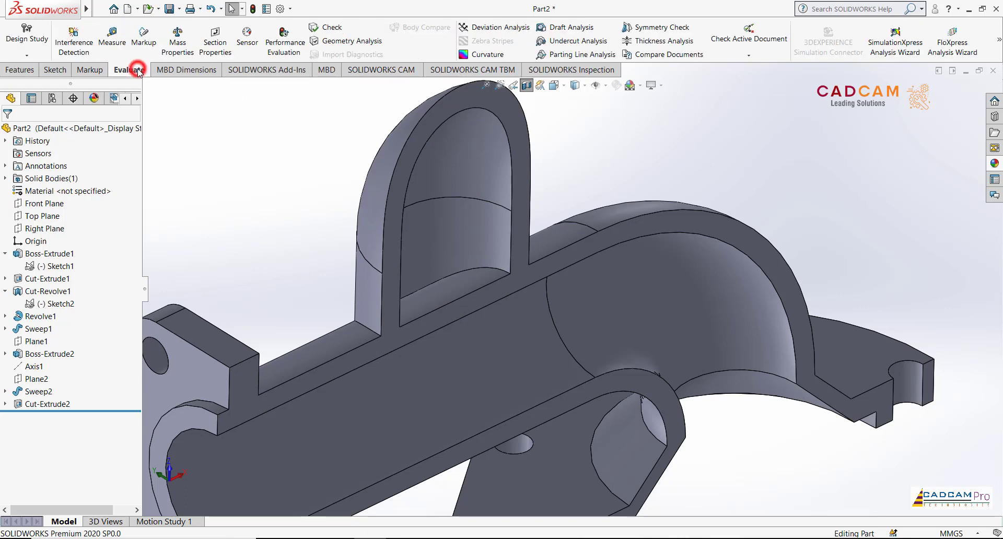
click(19, 69)
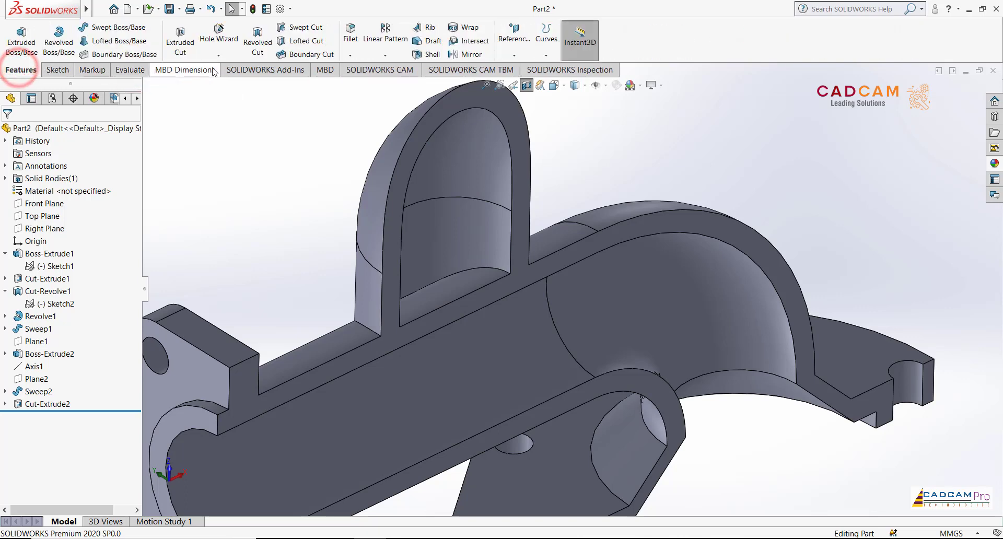
Add the Direct Editing tab to the CommandManager
right_click(288, 71)
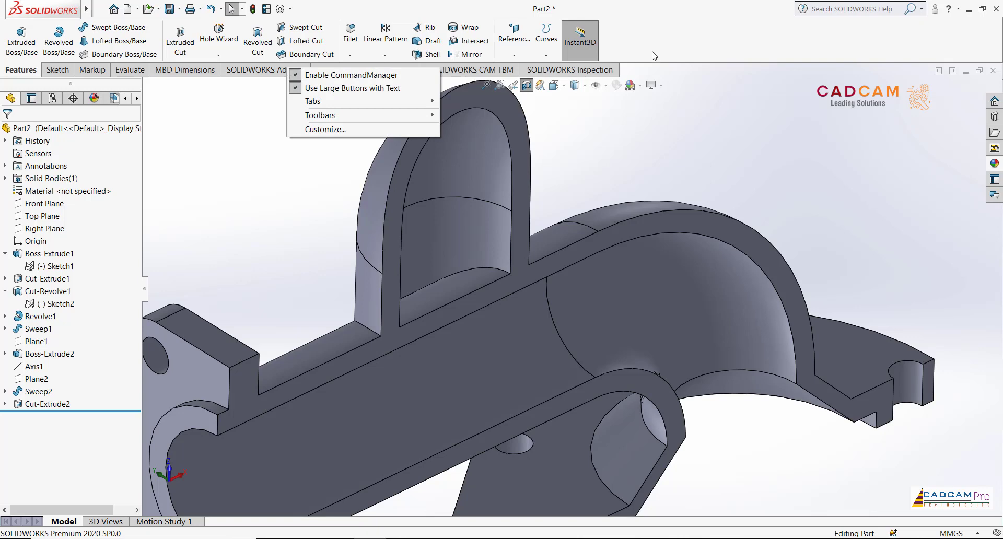
right_click(608, 35)
mouse_move(632, 66)
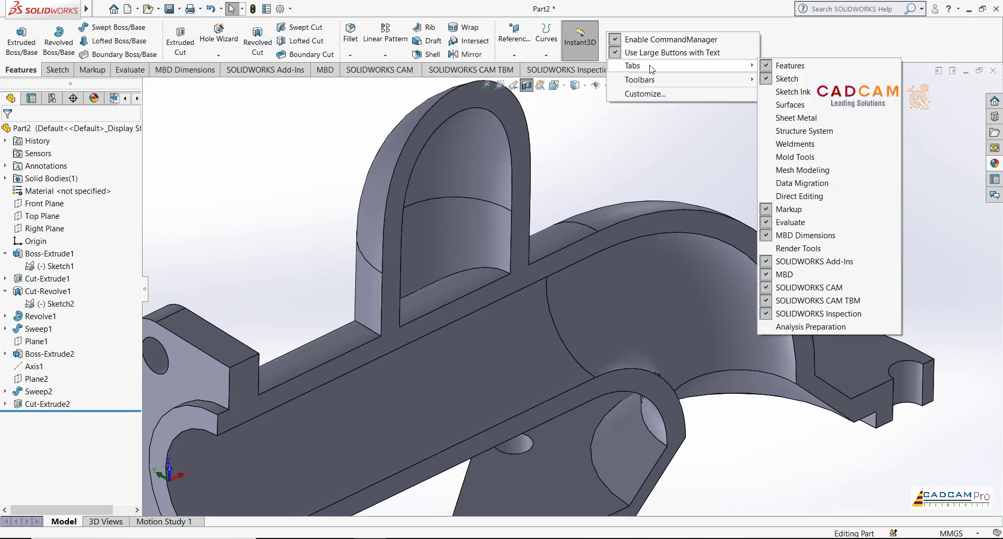
click(802, 195)
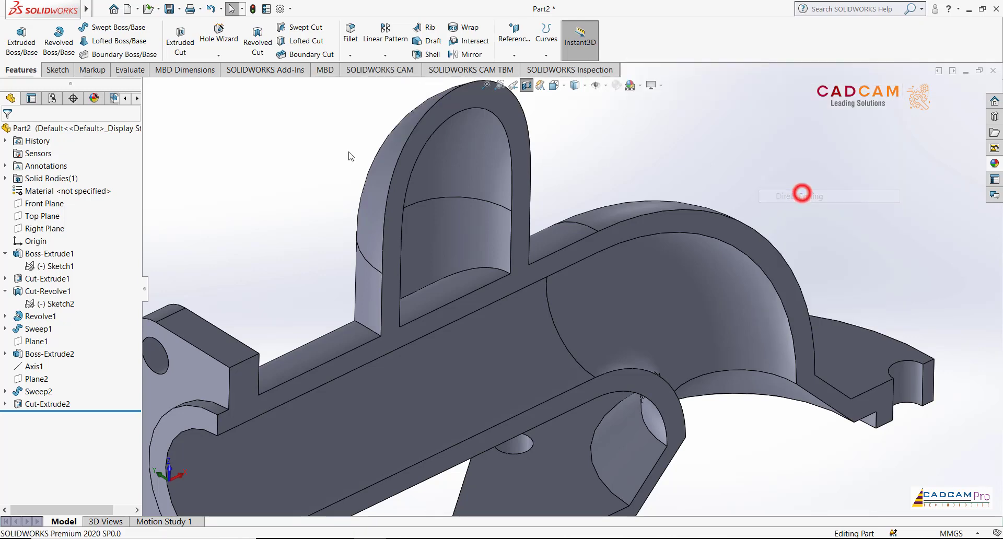
click(105, 70)
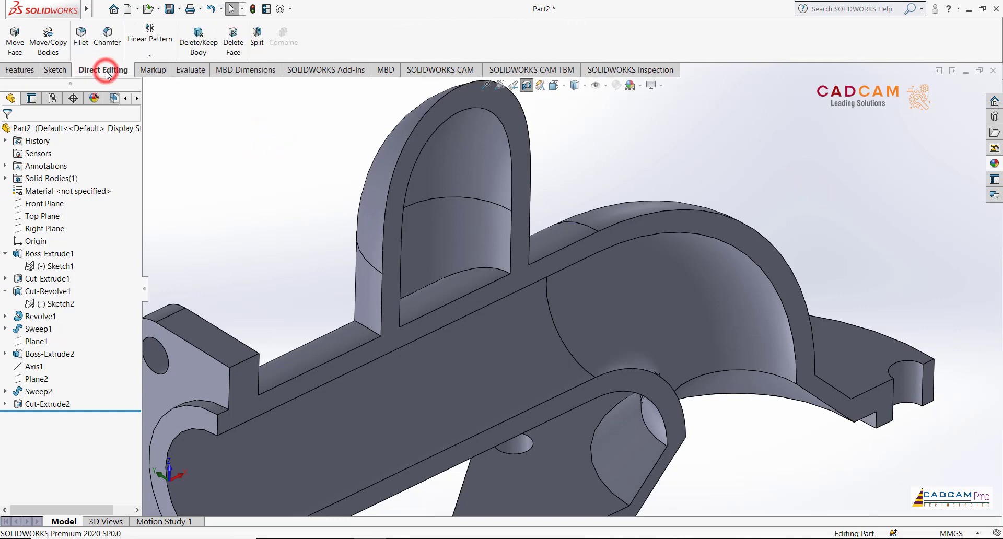
click(46, 46)
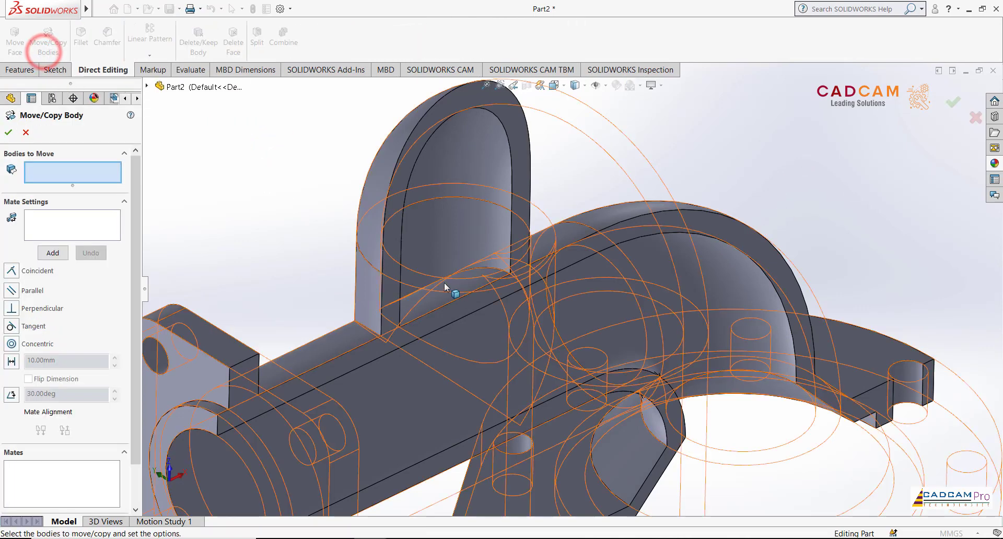
click(25, 133)
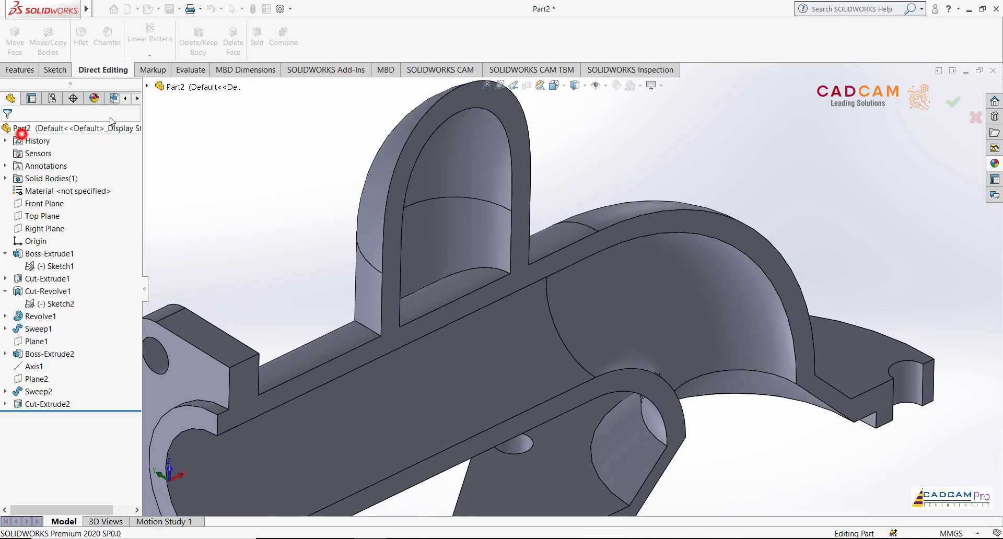
Try deleting the branch's bottom face, then cancel after the rebuild error
click(230, 43)
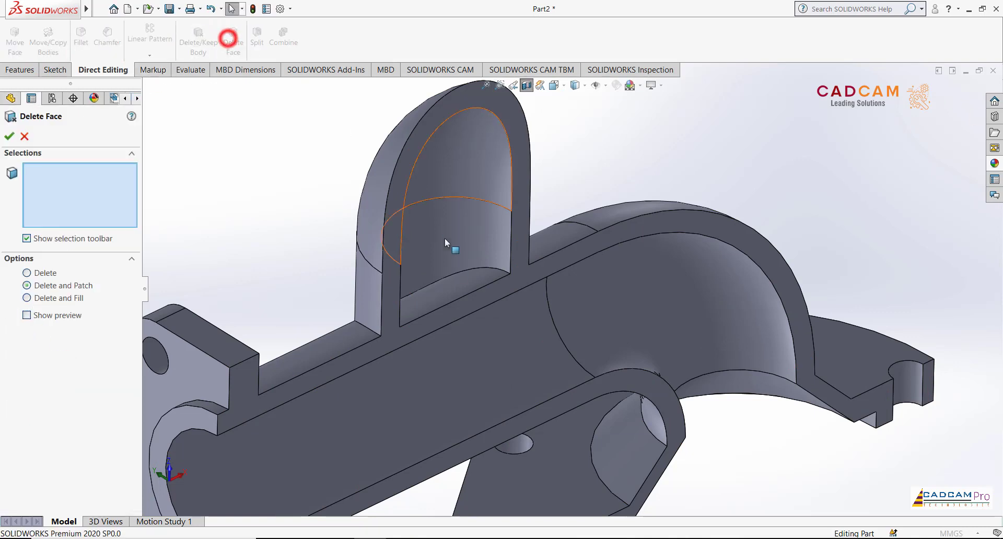
click(456, 281)
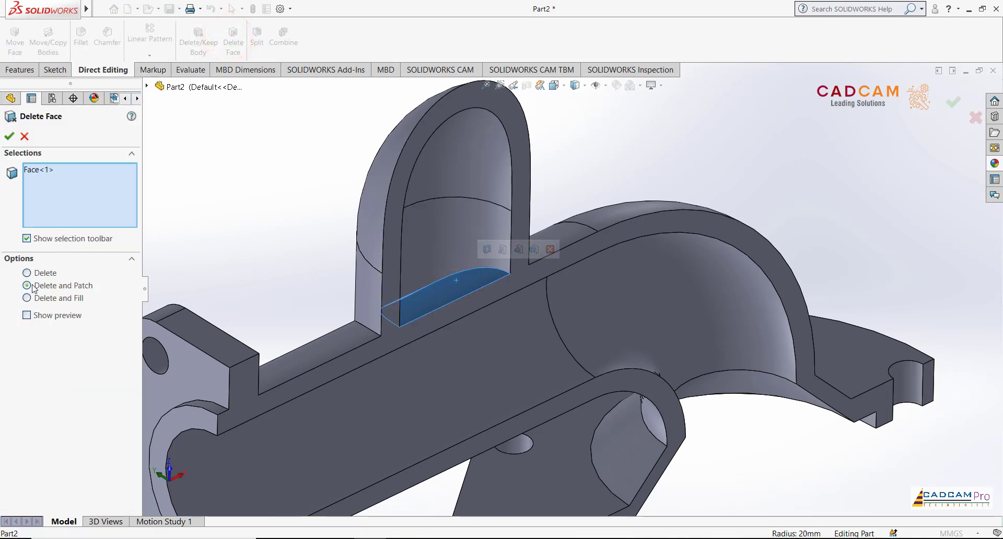
click(26, 315)
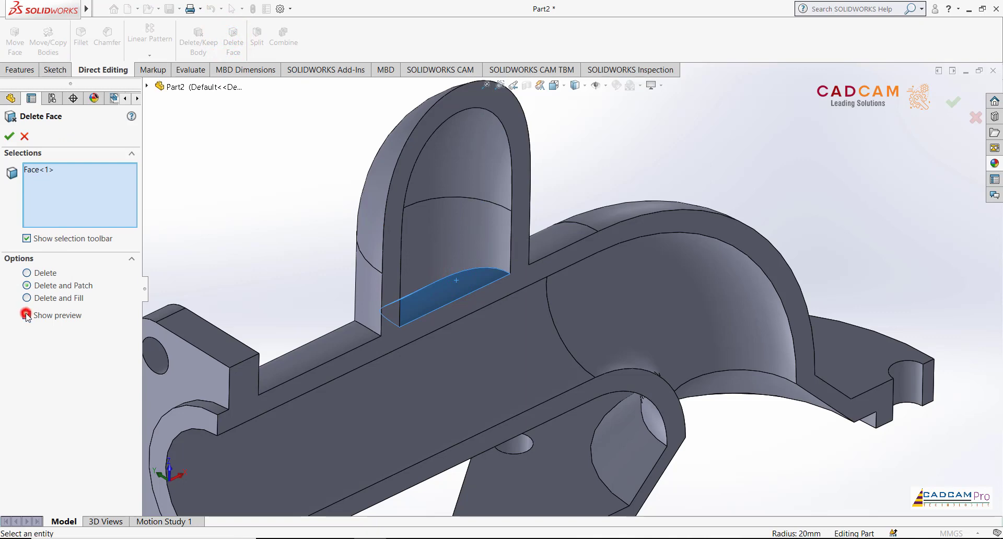
middle_drag(261, 268, 167, 195)
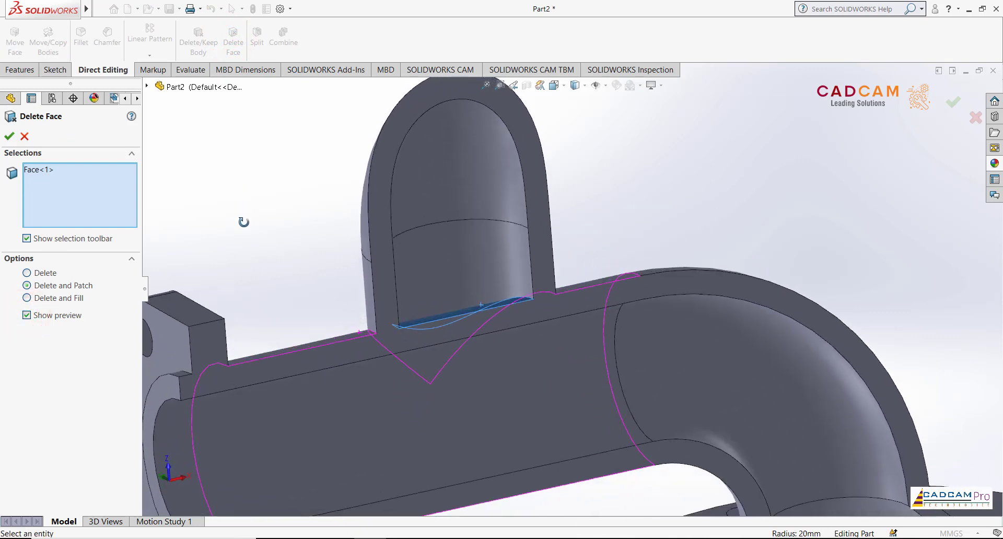
click(9, 137)
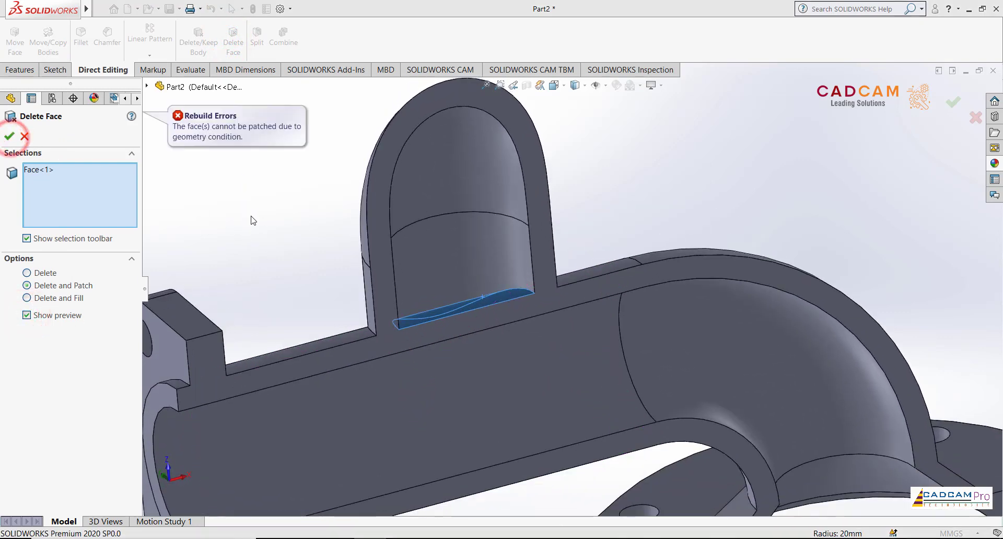
click(24, 136)
middle_drag(293, 190, 298, 187)
Try moving the branch's bottom face 17.01 mm down, cancel the failed move, and reframe the part
click(14, 47)
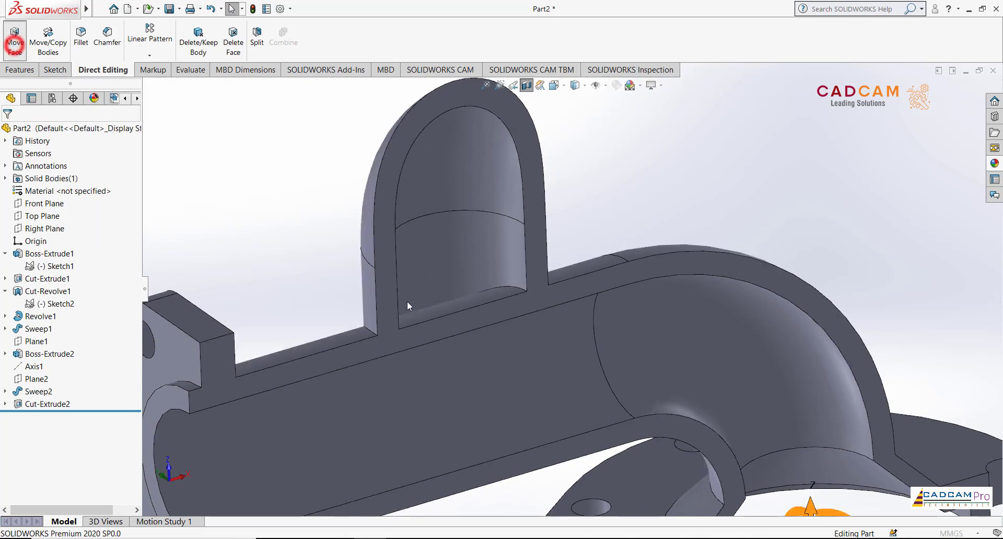
click(423, 314)
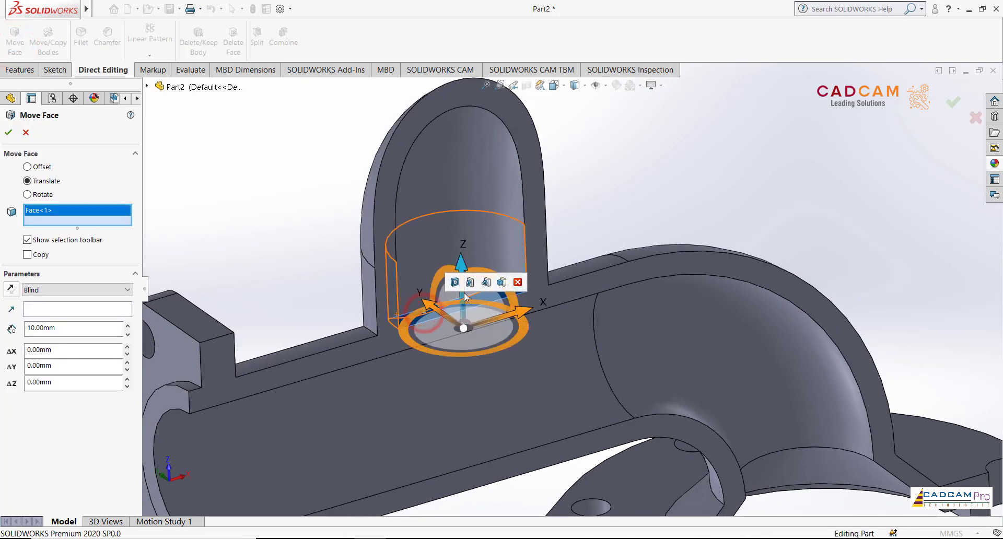
drag(461, 264, 459, 371)
mouse_move(313, 267)
middle_down()
mouse_move(295, 163)
mouse_move(298, 193)
middle_up()
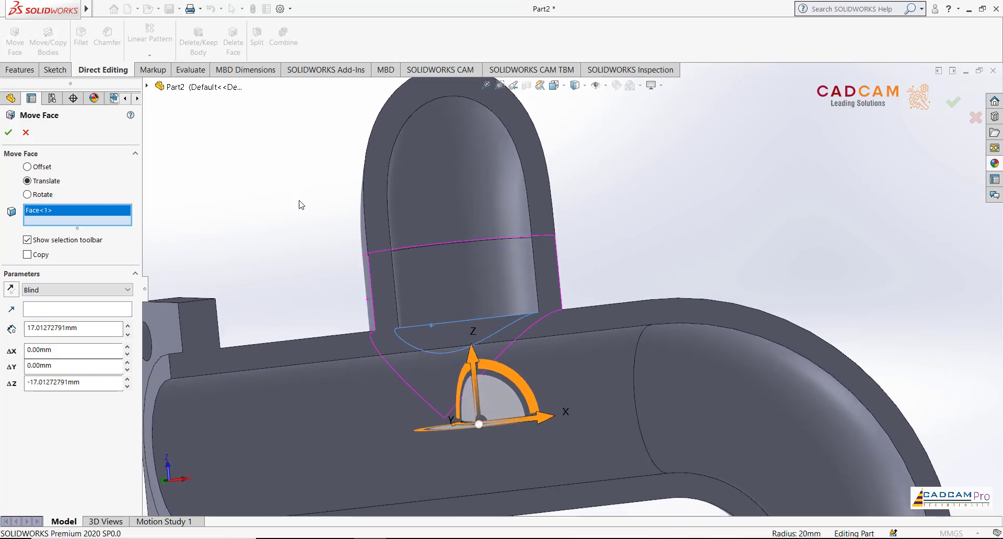
click(8, 133)
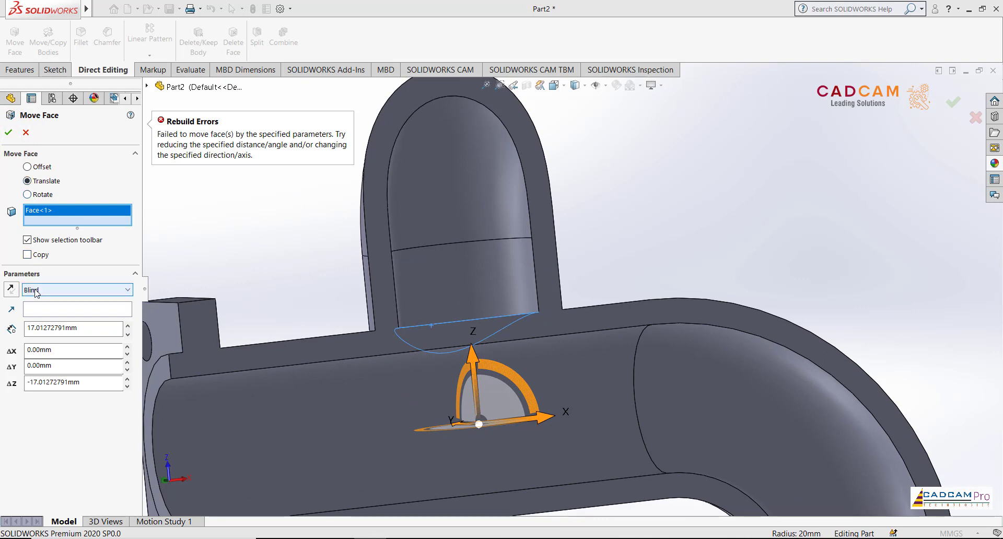
click(27, 133)
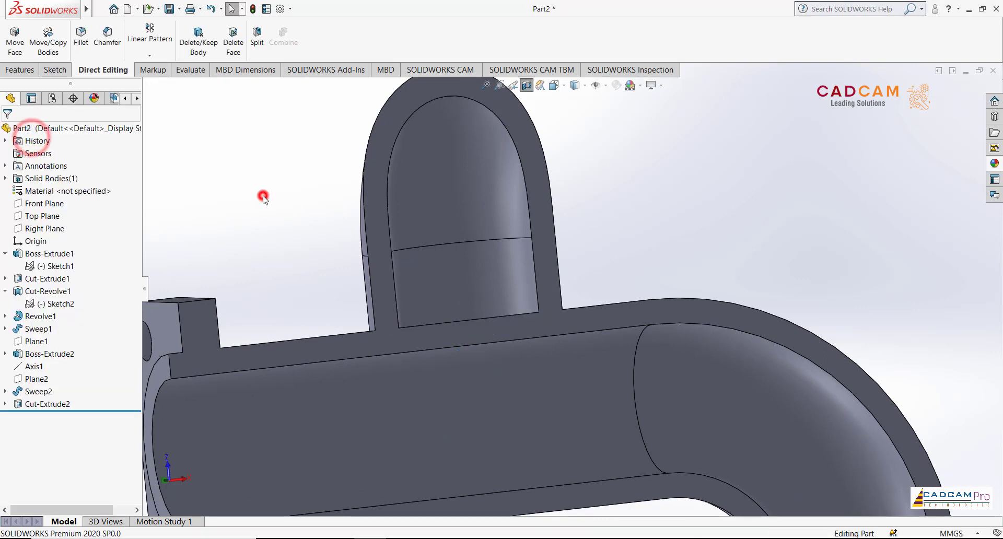
middle_drag(264, 196, 300, 241)
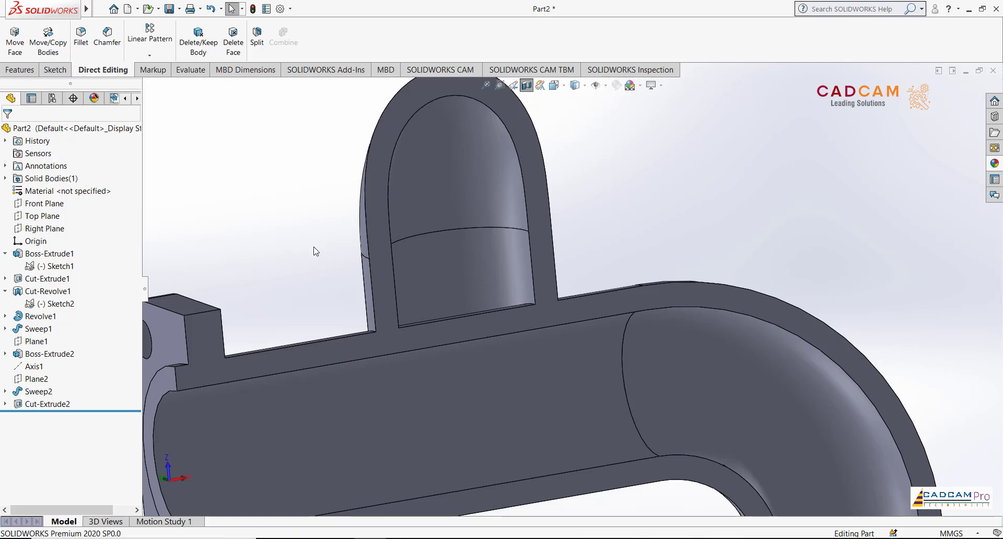
middle_drag(572, 283, 499, 227)
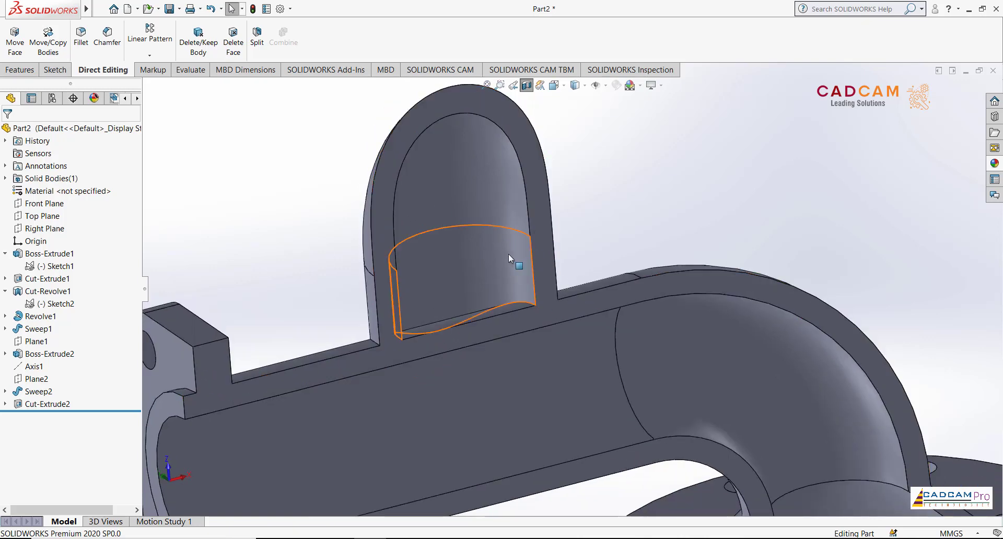
scroll(623, 208, up, 1)
scroll(625, 216, up, 2)
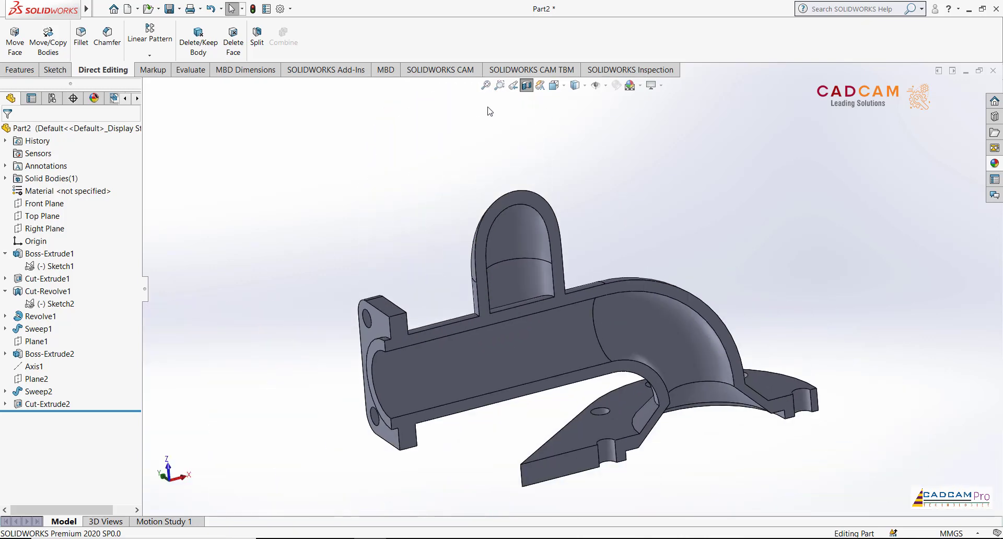
Create reference plane Plane3 on the circular edge inside the branch
click(16, 70)
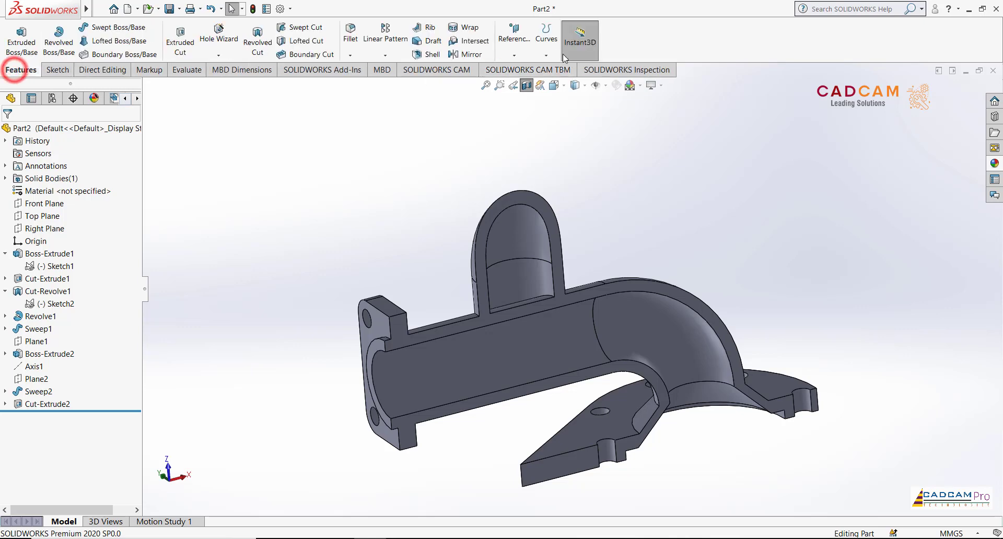
click(514, 52)
click(521, 69)
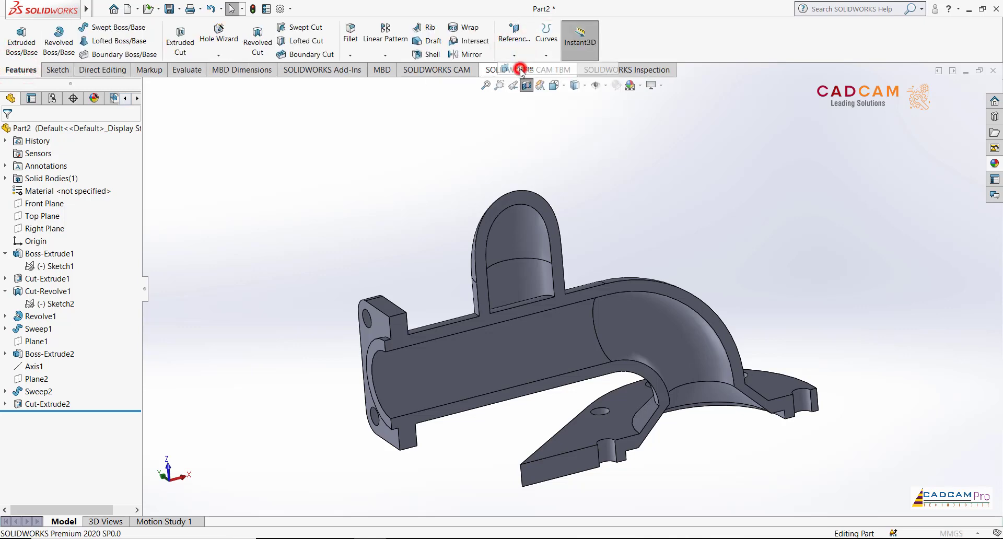
click(548, 261)
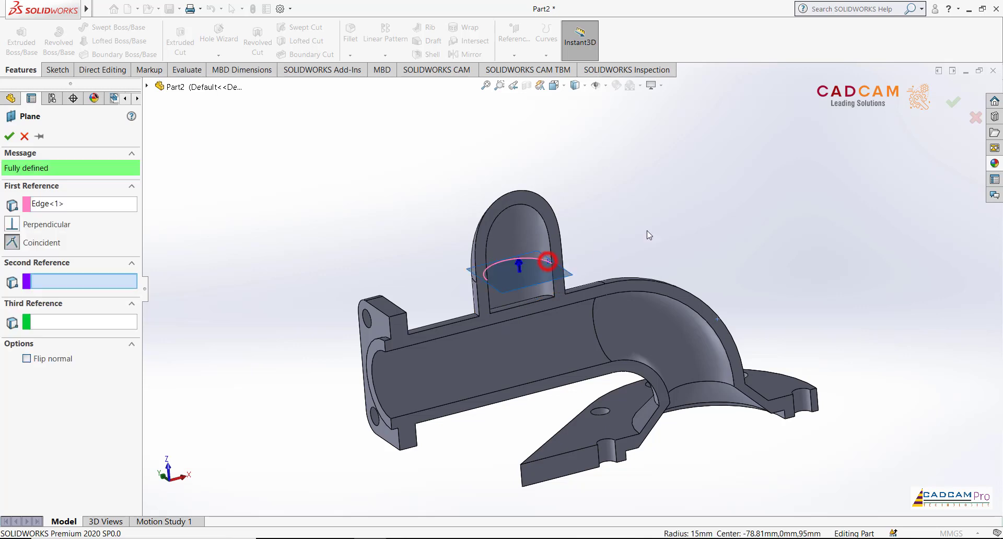
click(11, 137)
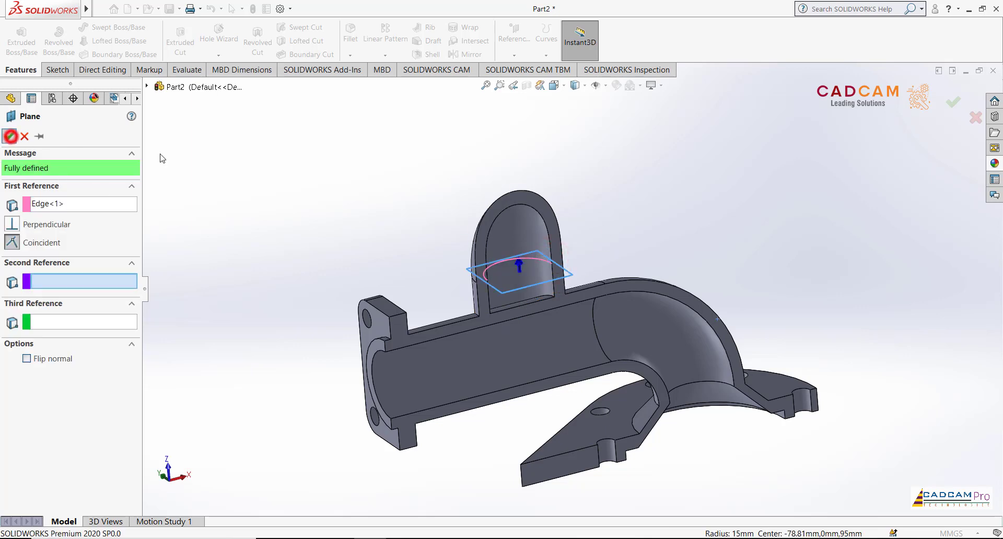
Sketch on Plane3 and convert the branch's bore edge into a sketch circle
click(62, 73)
click(16, 33)
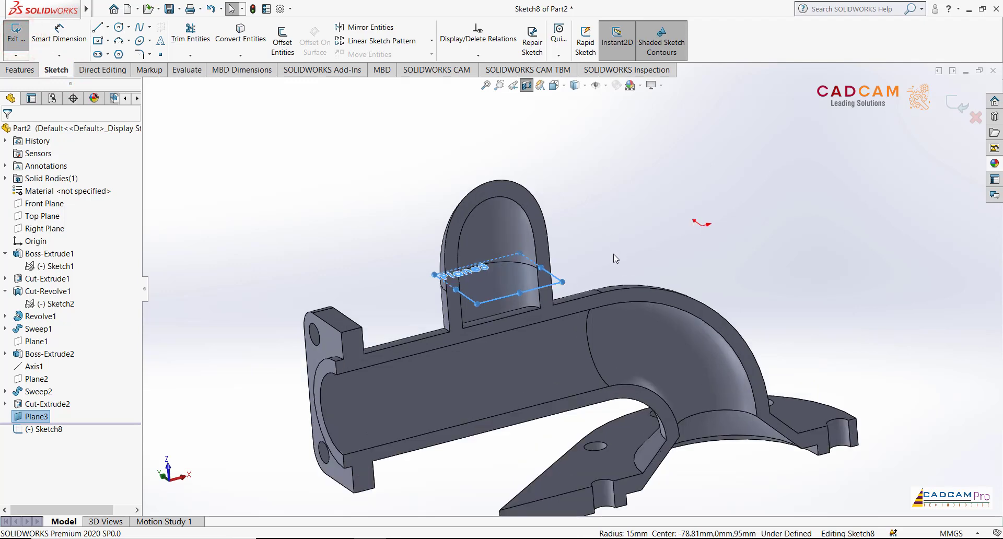
scroll(615, 258, down, 3)
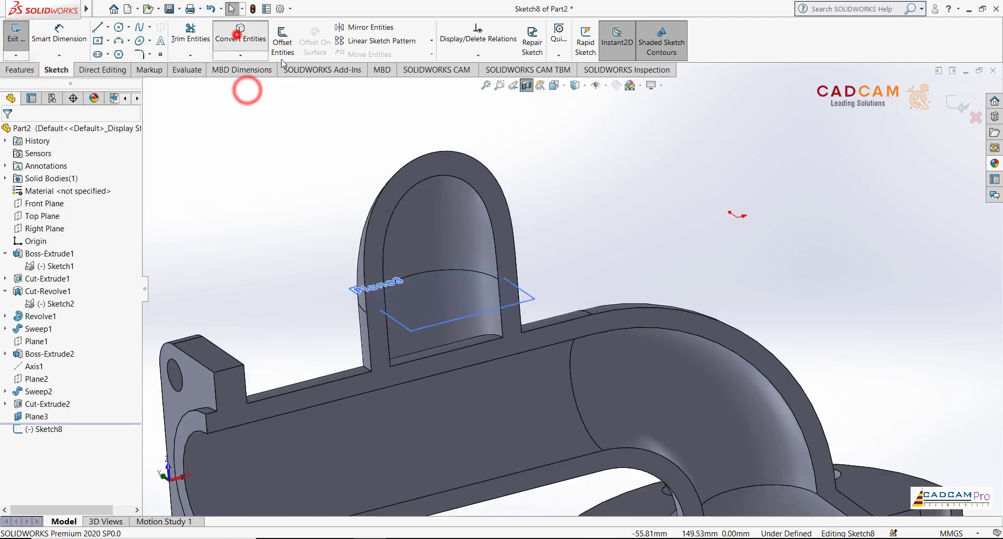
click(240, 32)
click(485, 276)
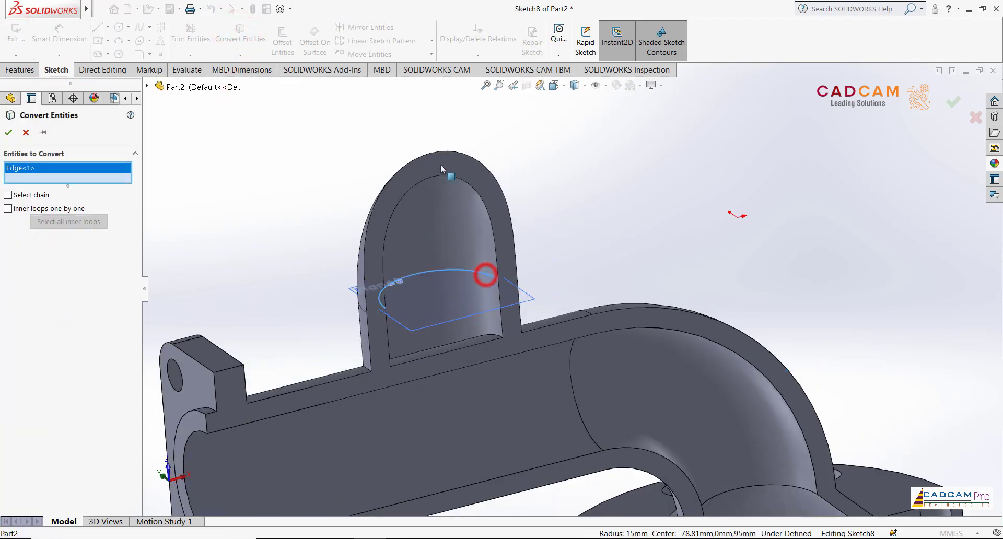
click(13, 134)
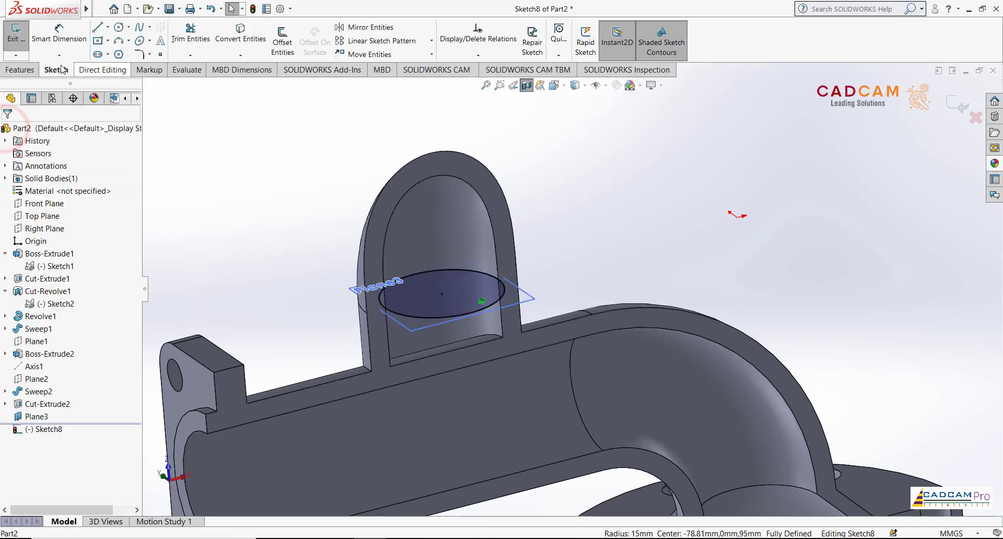
Start an extruded cut from the Sketch8 circle, shortening the depth to 34 mm and previewing it
click(32, 71)
click(180, 42)
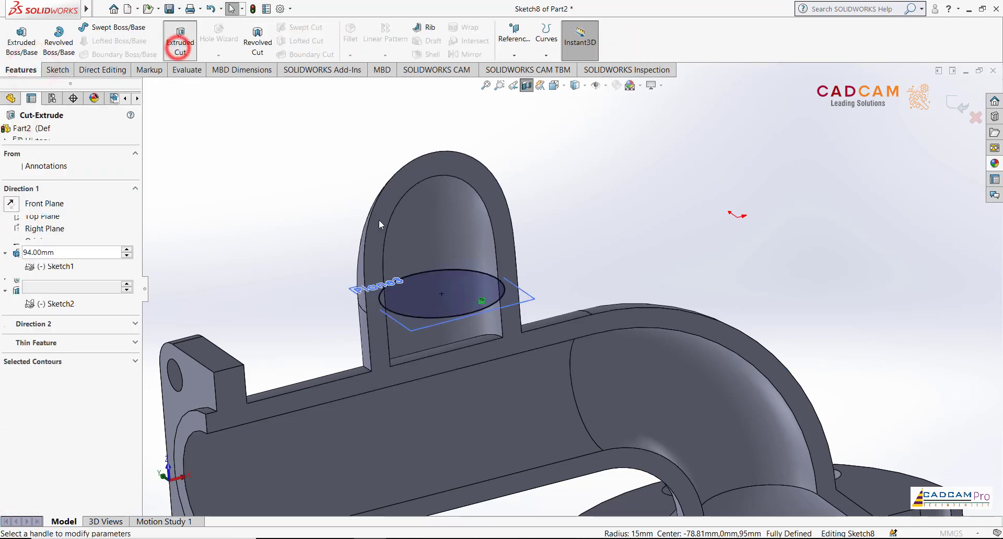
scroll(456, 297, up, 3)
scroll(582, 352, up, 2)
scroll(557, 436, up, 2)
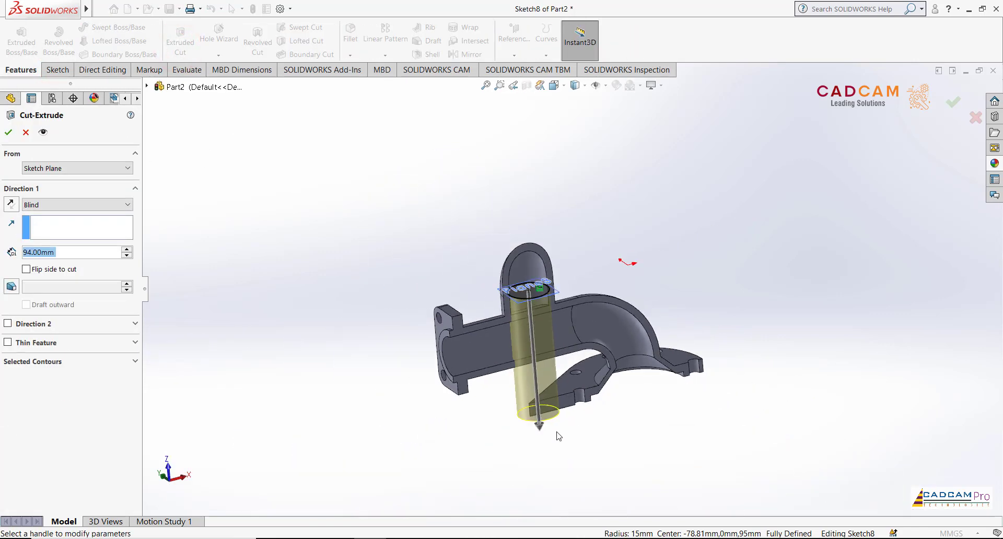
drag(541, 430, 531, 338)
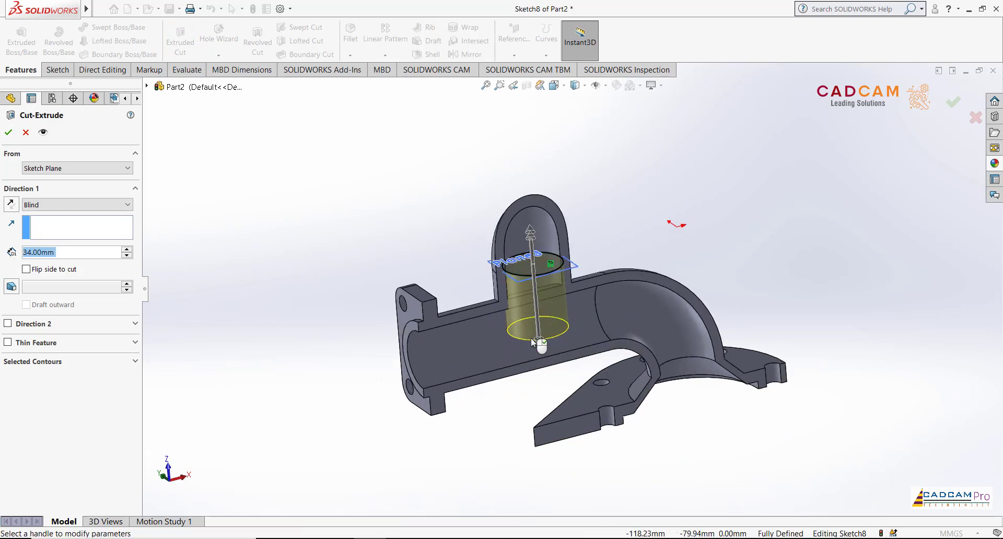
scroll(530, 337, down, 5)
mouse_move(568, 307)
middle_down()
mouse_move(639, 209)
mouse_move(573, 283)
middle_up()
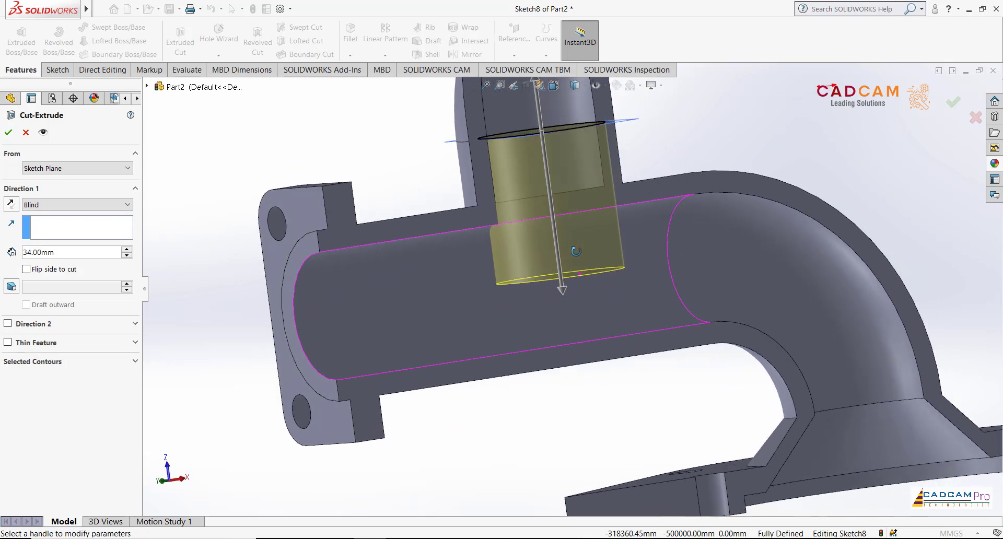
middle_drag(635, 196, 610, 188)
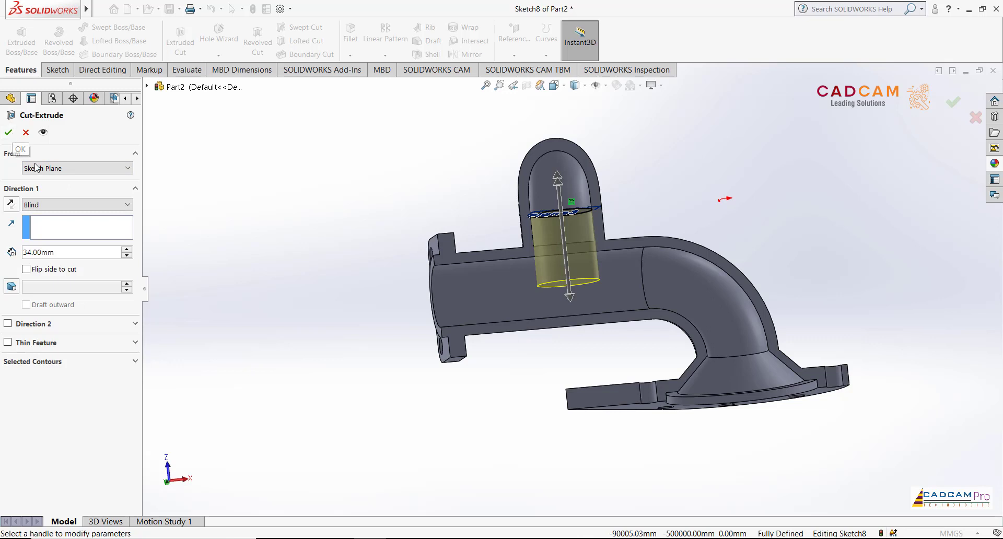
Set the cut to Up To Surface at the pipe's inner face and confirm Cut-Extrude3
click(55, 204)
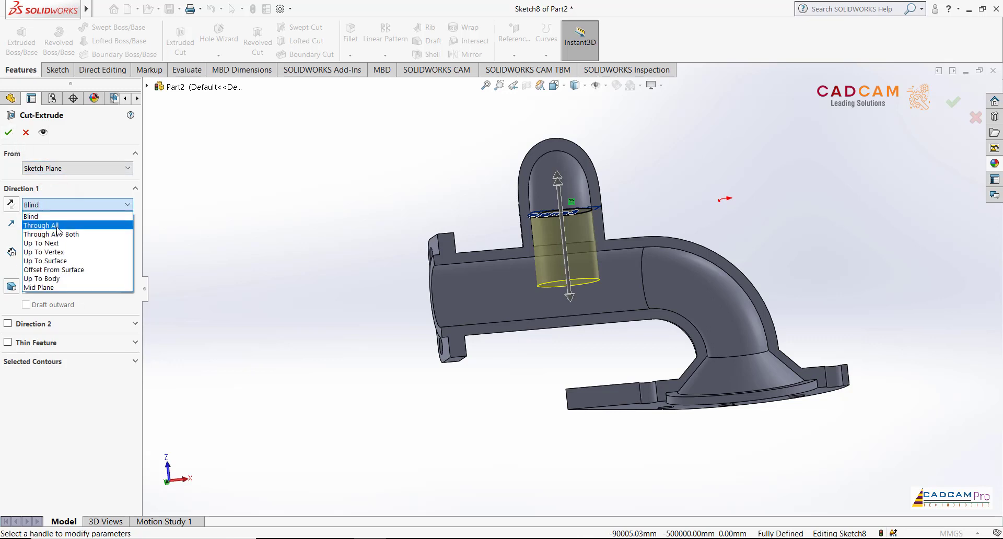
click(58, 260)
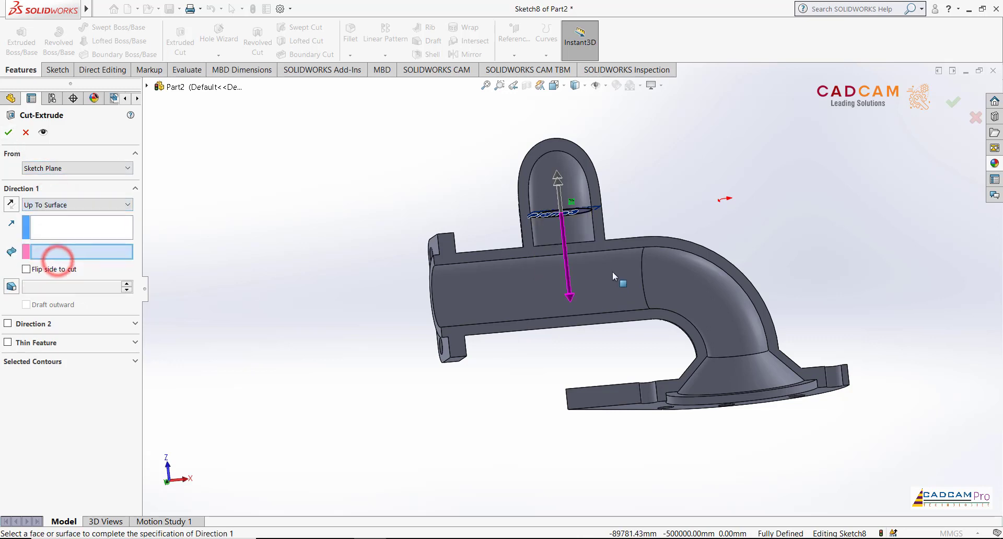
click(481, 291)
middle_drag(298, 245, 147, 206)
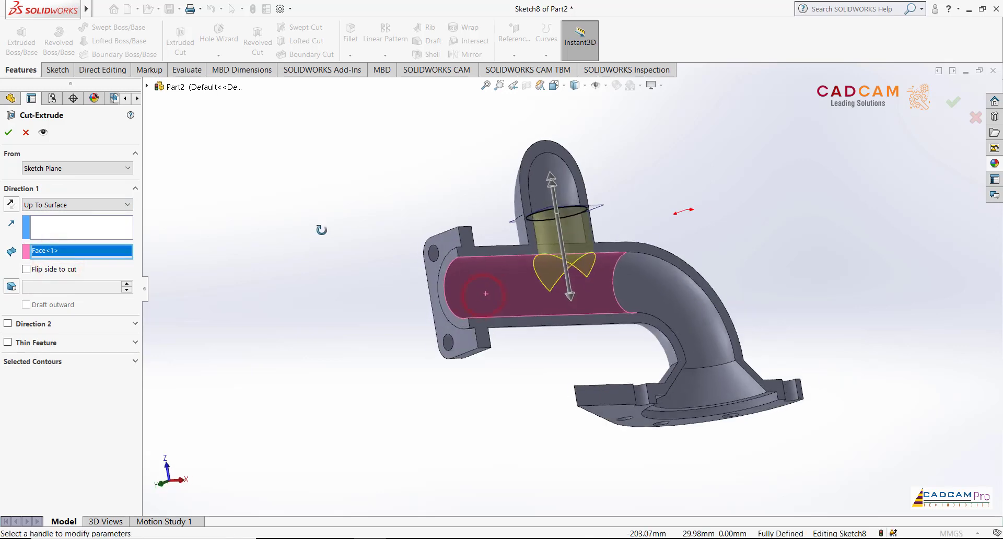
click(8, 132)
click(303, 166)
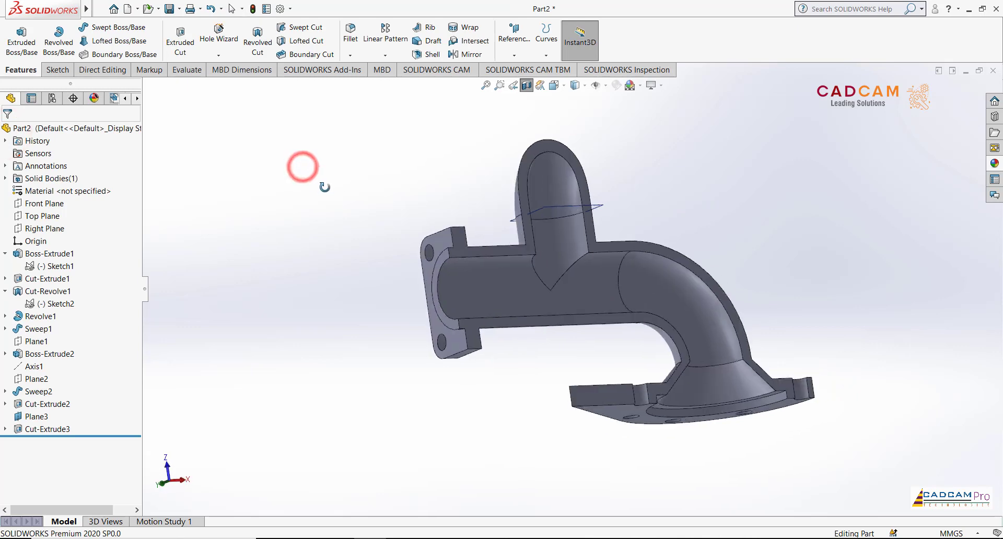
Hide reference plane Plane3 from the model
middle_drag(324, 187, 415, 264)
click(605, 221)
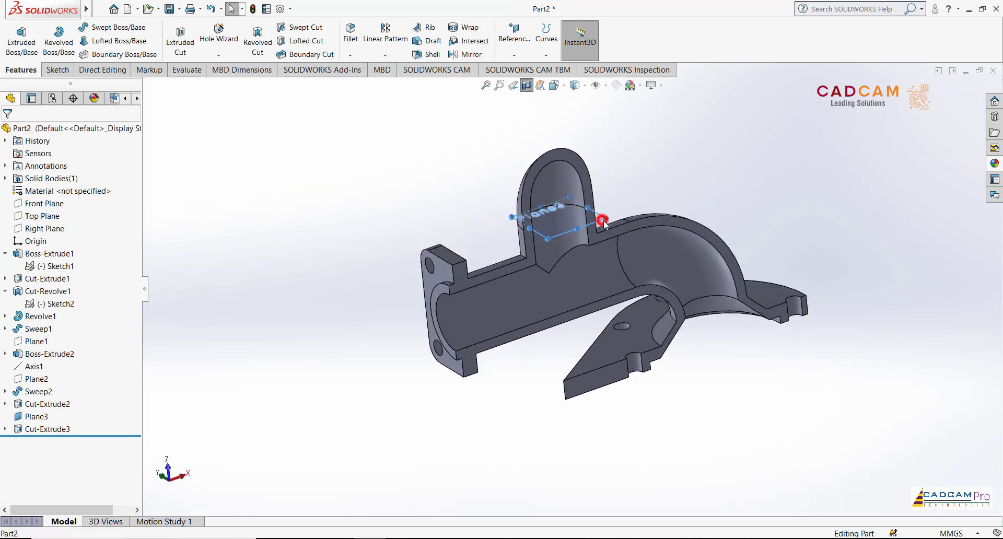
click(667, 190)
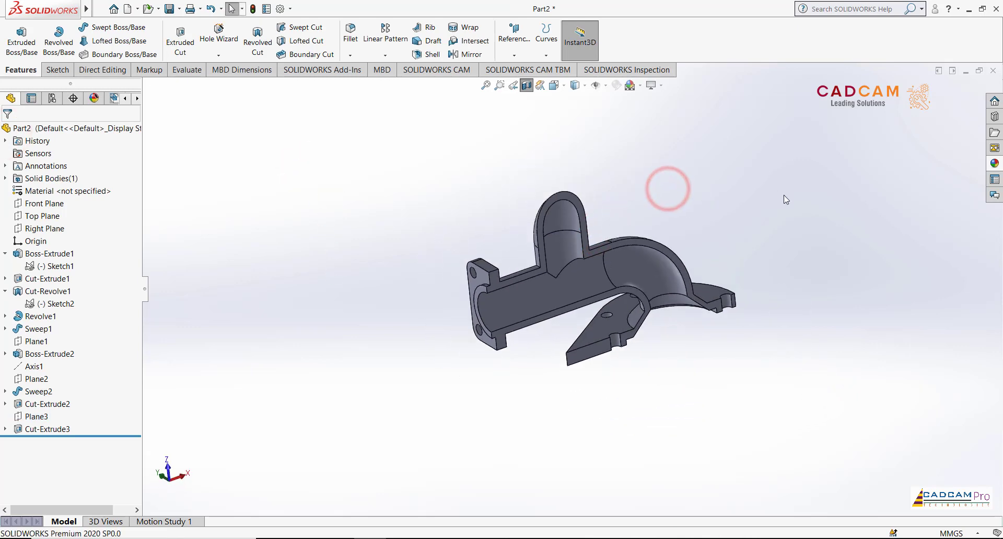
key(ctrl+Left)
key(ctrl+Down)
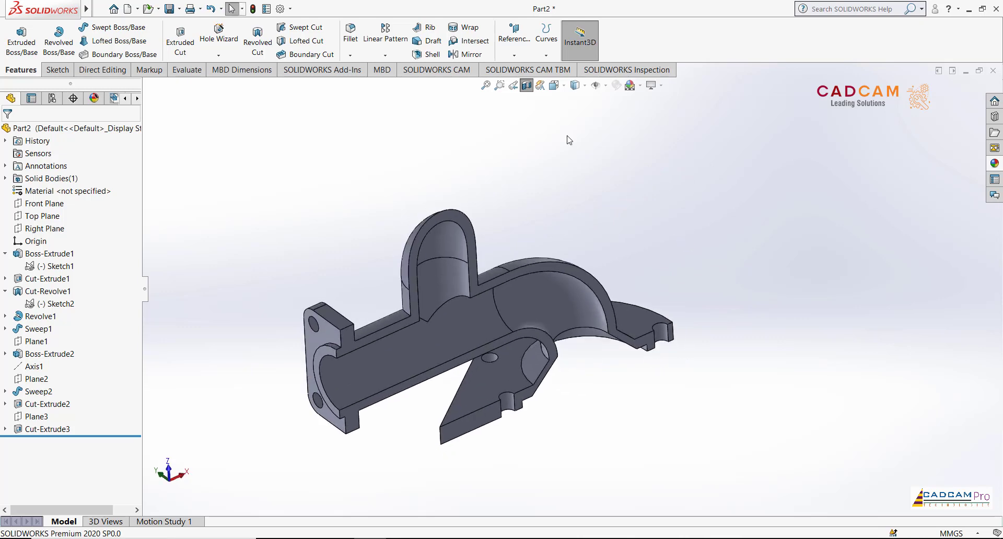
Turn off the section view and compare the whole part with the Inventor Tutorial 193 PDF
click(527, 85)
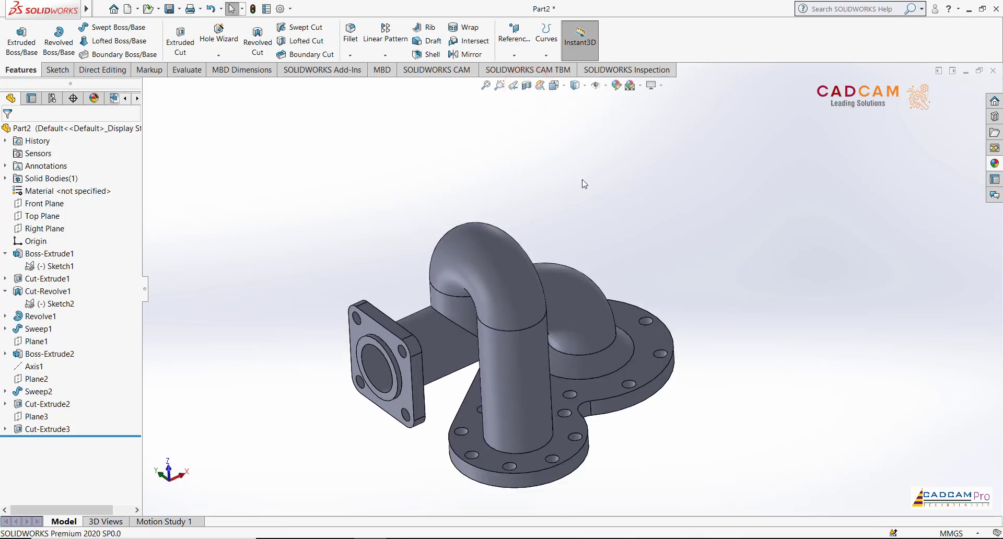
mouse_move(584, 184)
middle_down()
mouse_move(711, 115)
mouse_move(590, 219)
middle_up()
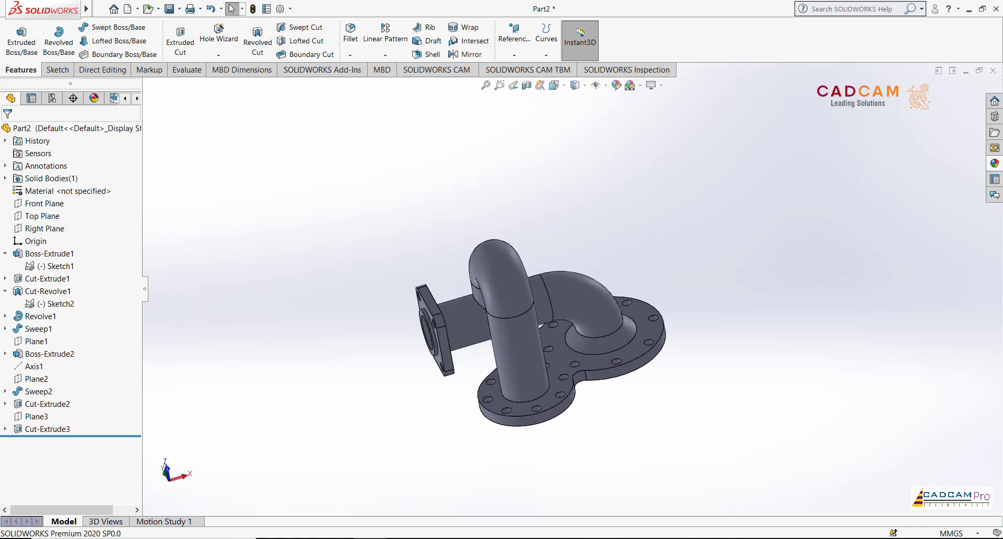
key(alt+Tab)
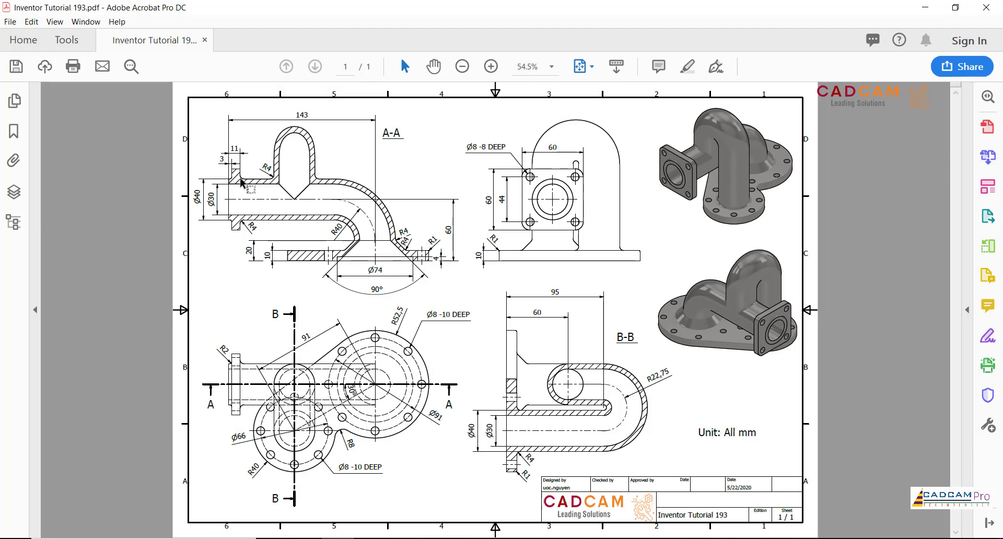
Fillet the square flange's bore edge with a 2 mm radius, creating Fillet1
key(alt+Tab)
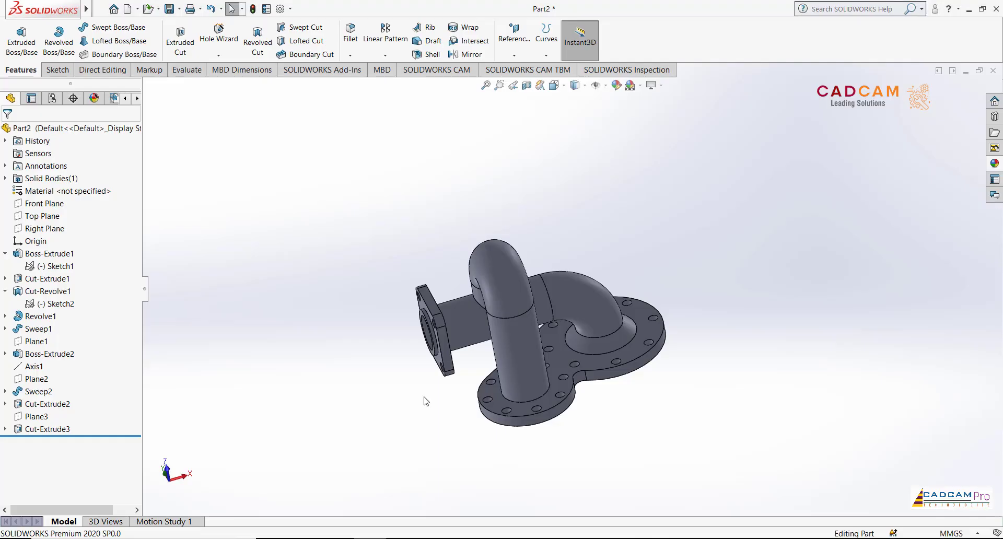
middle_drag(499, 197, 525, 180)
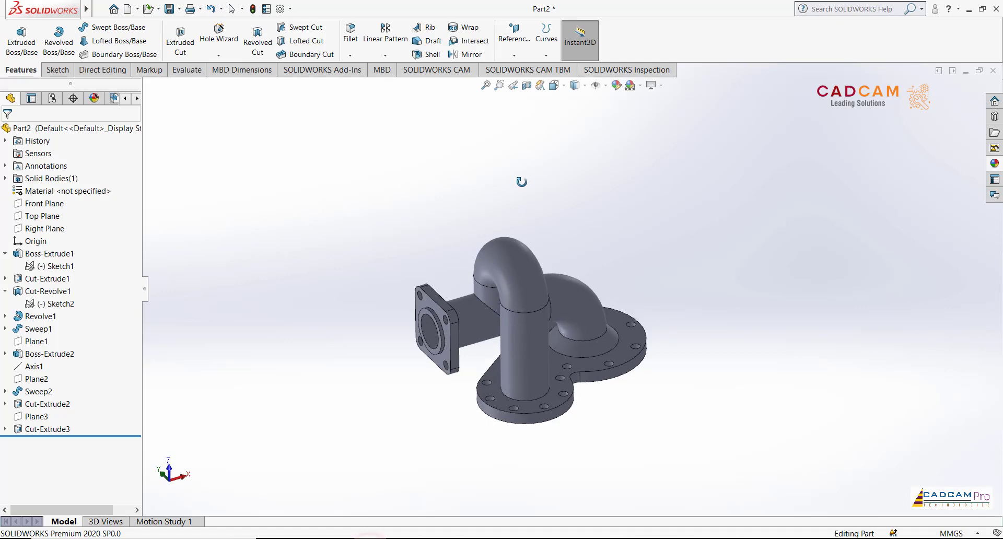
click(350, 32)
scroll(474, 355, down, 2)
scroll(474, 355, down, 2)
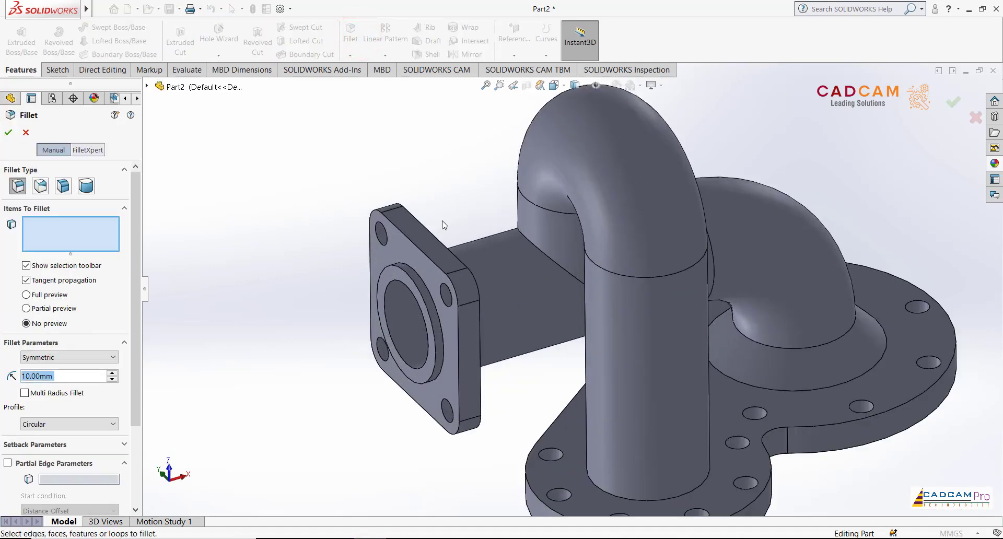
middle_drag(474, 355, 422, 205)
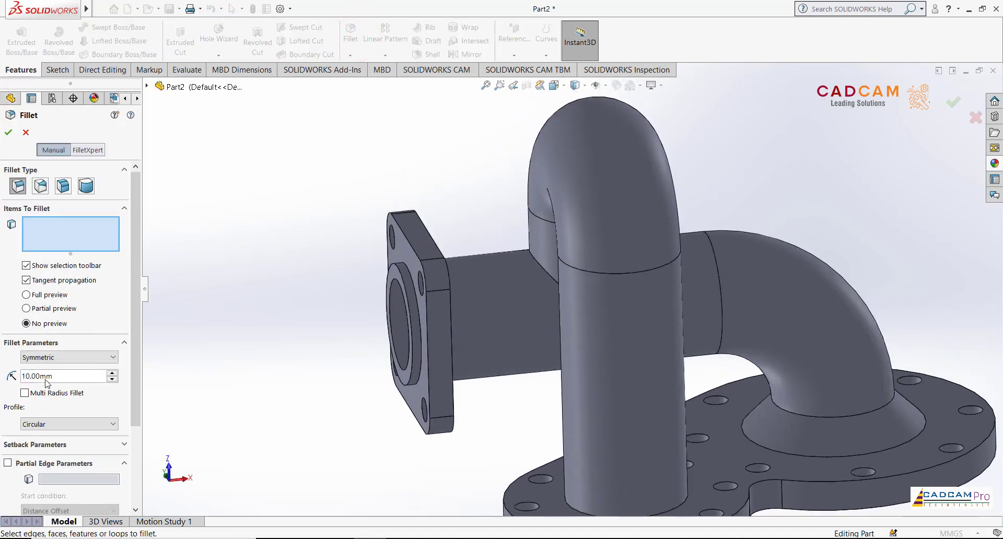
text(2)
key(Return)
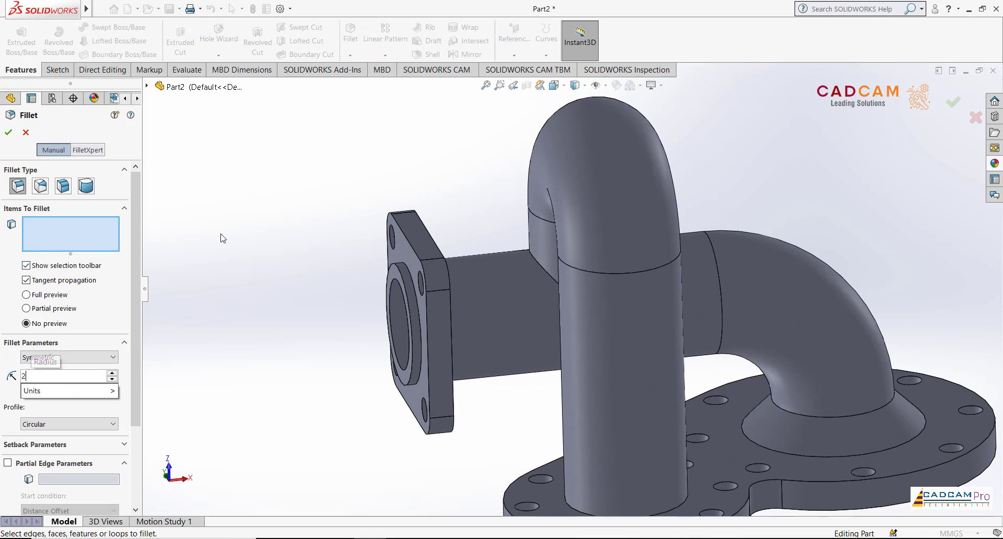
click(219, 232)
click(406, 267)
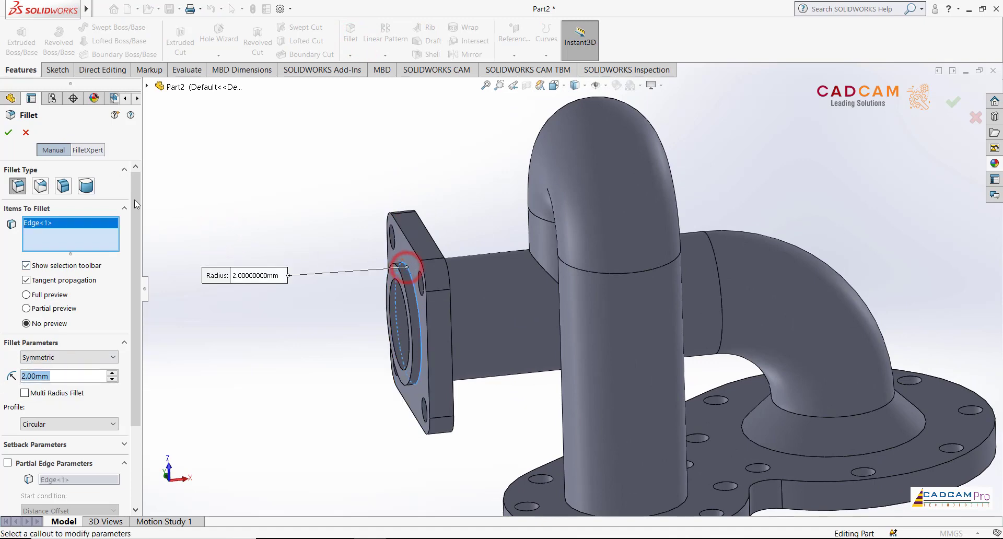
click(10, 132)
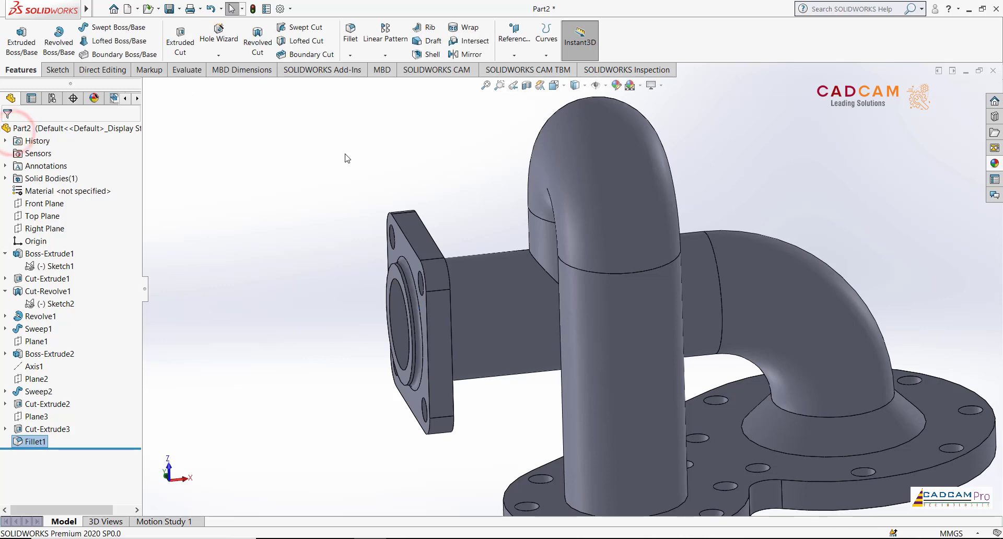
Start a 4 mm fillet on the flange-to-pipe junction edge with full preview on
click(345, 31)
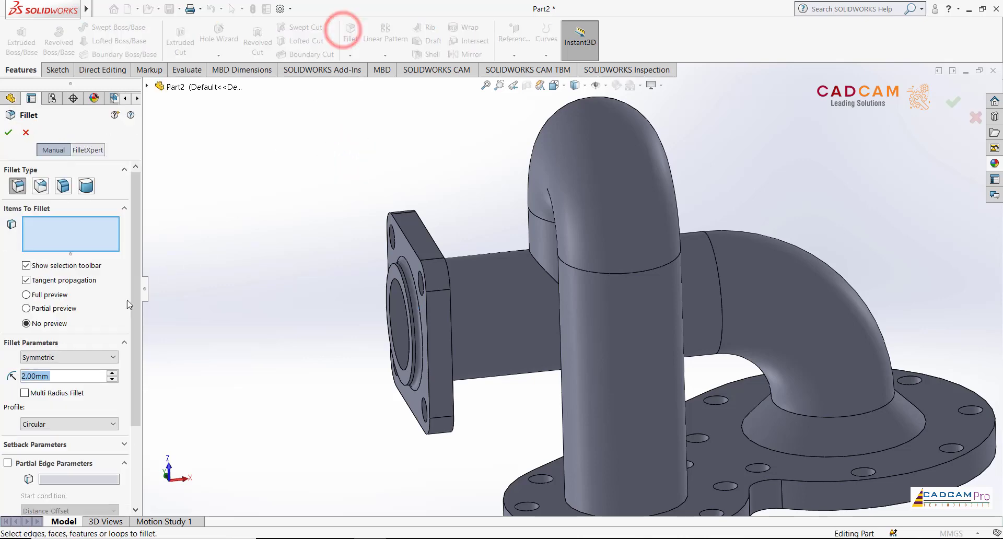
double_click(67, 375)
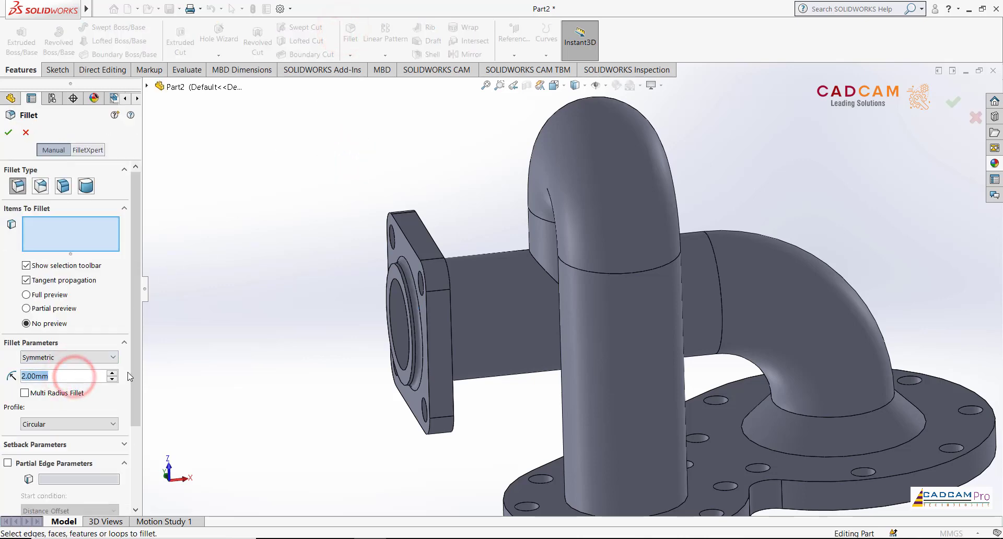
text(4)
middle_drag(295, 254, 324, 253)
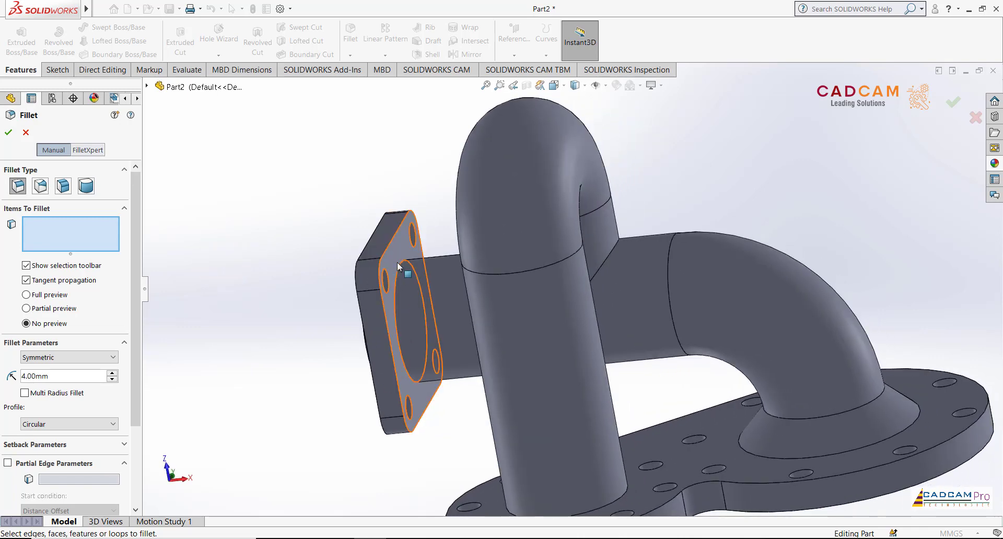
click(399, 263)
middle_drag(338, 198, 261, 284)
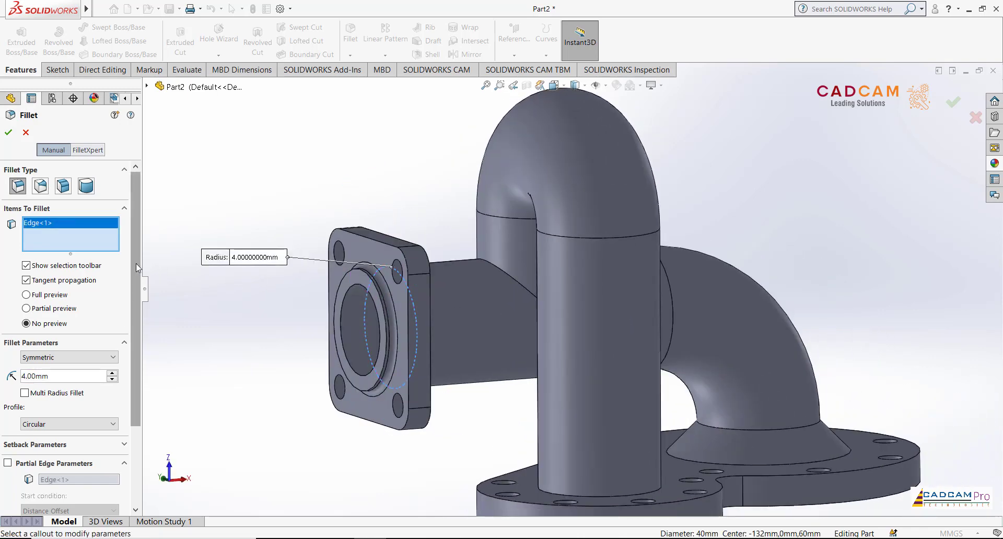
drag(135, 264, 136, 272)
click(60, 282)
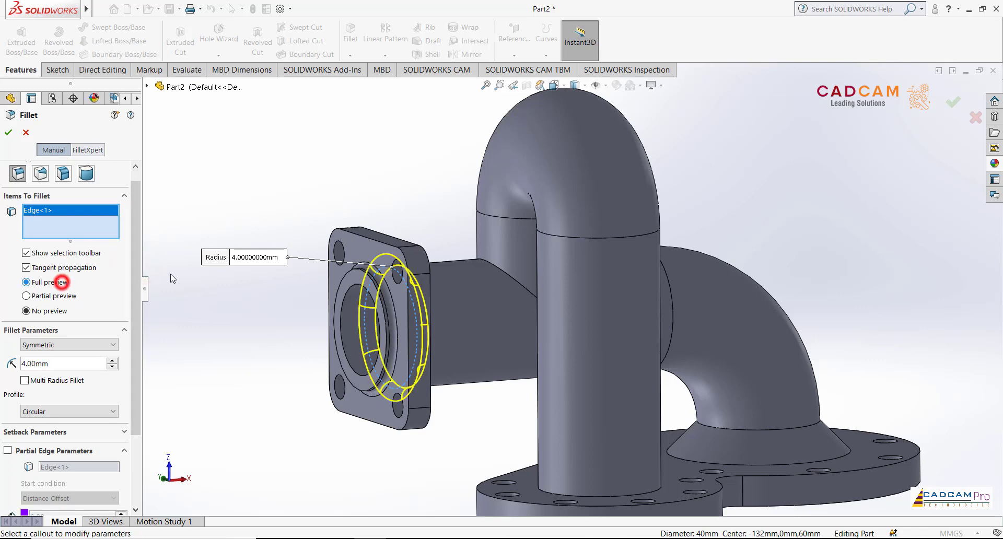
Add the branch intersection edges and both pipe base edges, then apply Fillet2
mouse_move(389, 186)
middle_down()
mouse_move(376, 190)
mouse_move(491, 269)
mouse_move(612, 286)
mouse_move(628, 263)
middle_up()
click(499, 274)
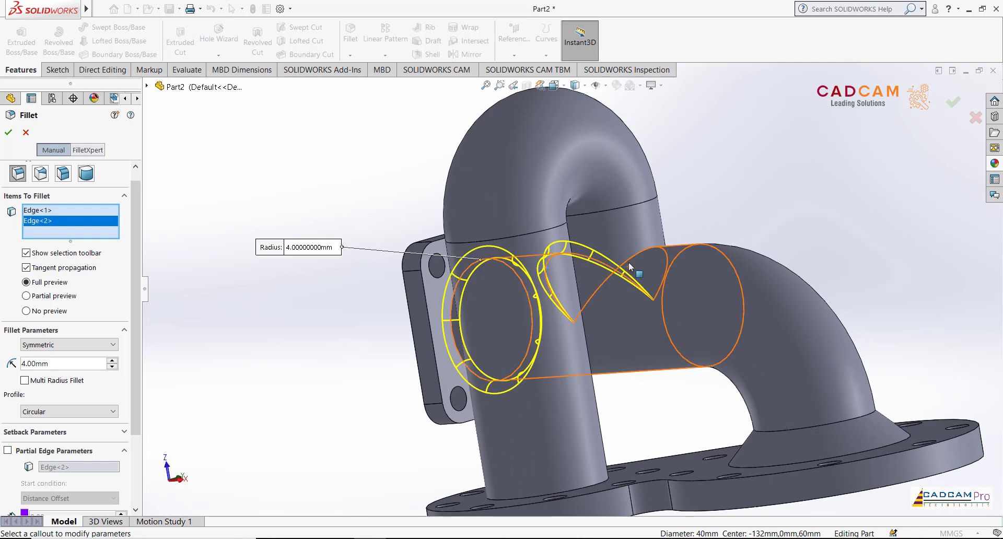
click(628, 258)
mouse_move(753, 205)
middle_down()
mouse_move(604, 397)
mouse_move(667, 400)
middle_up()
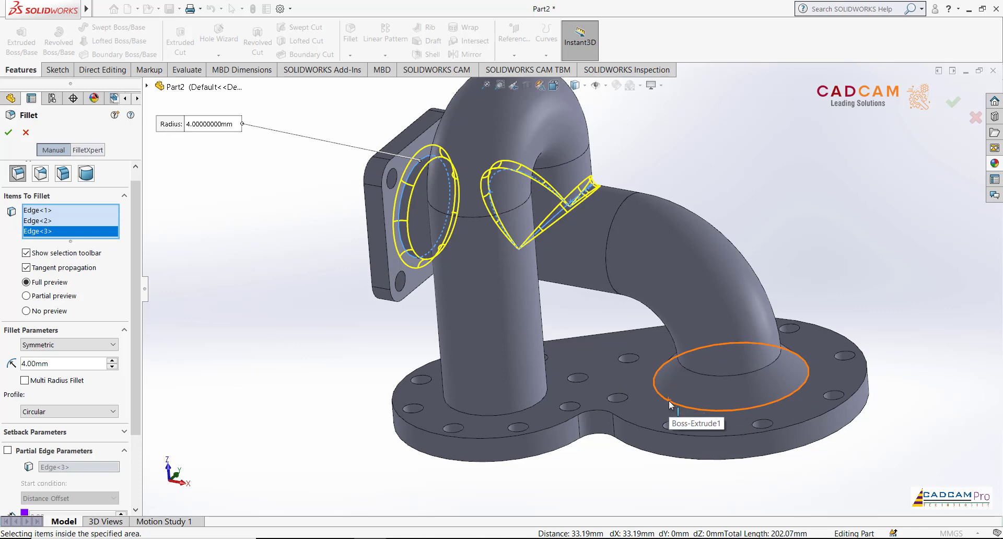
click(669, 404)
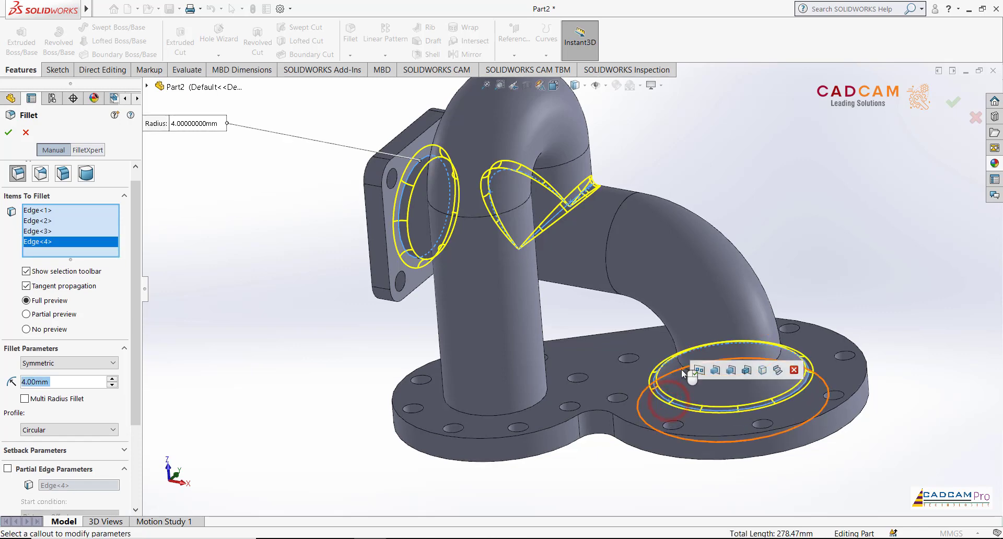
click(683, 366)
middle_drag(799, 212, 609, 329)
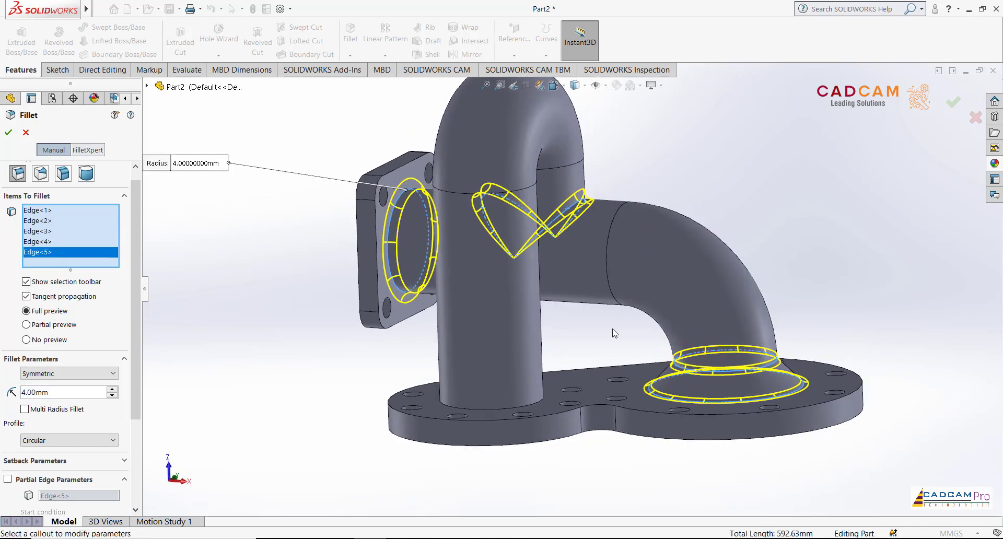
click(543, 402)
middle_drag(604, 459, 416, 398)
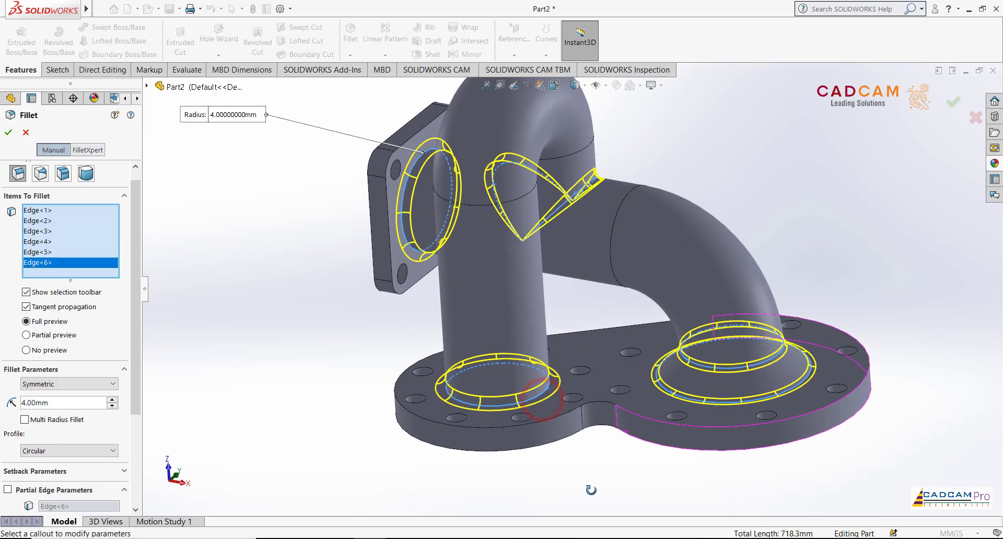
scroll(417, 398, up, 2)
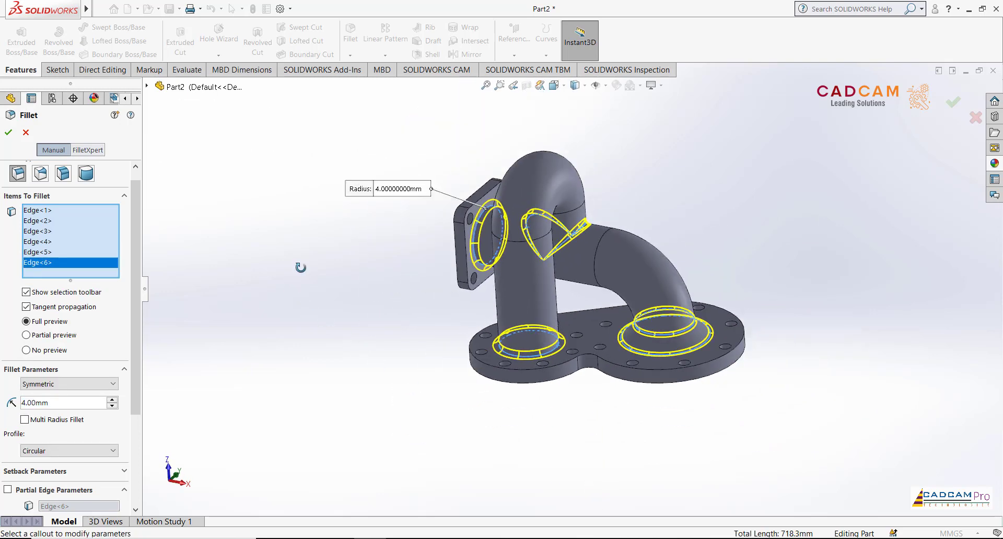
middle_drag(301, 268, 335, 246)
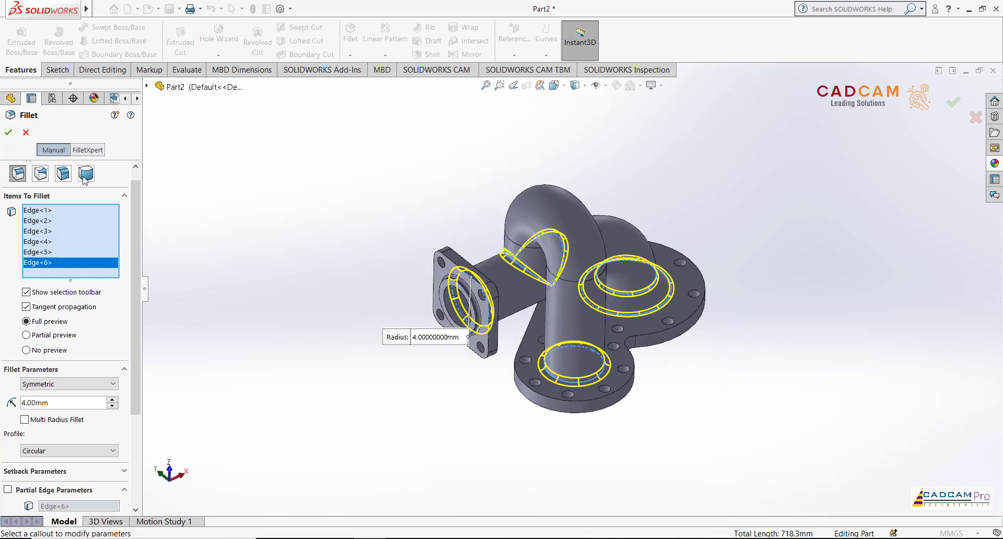
click(8, 134)
Show the finished pipe part in Dimetric view, orbited and zoomed in, shaded with shadows
click(340, 172)
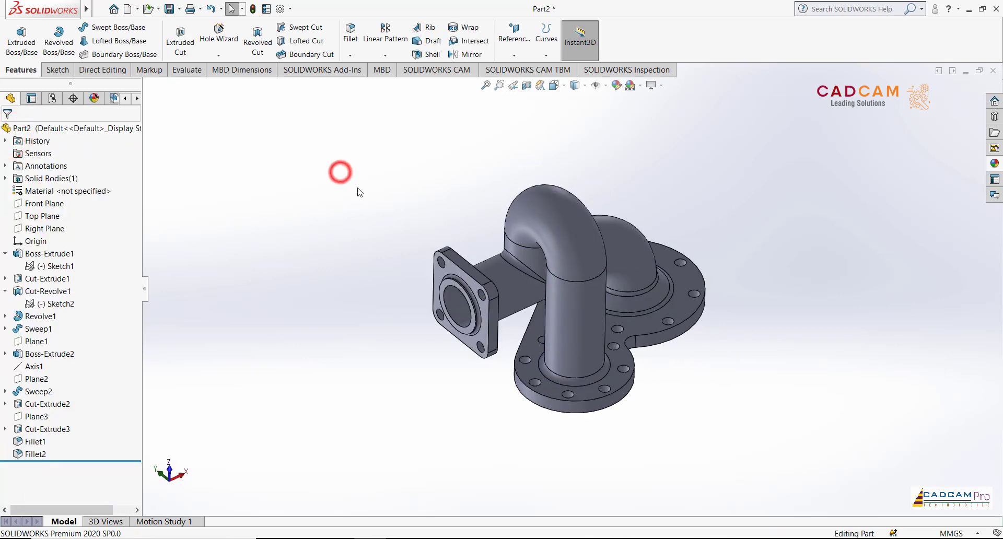
mouse_move(738, 345)
middle_down()
mouse_move(710, 223)
mouse_move(735, 217)
mouse_move(782, 265)
mouse_move(783, 312)
middle_up()
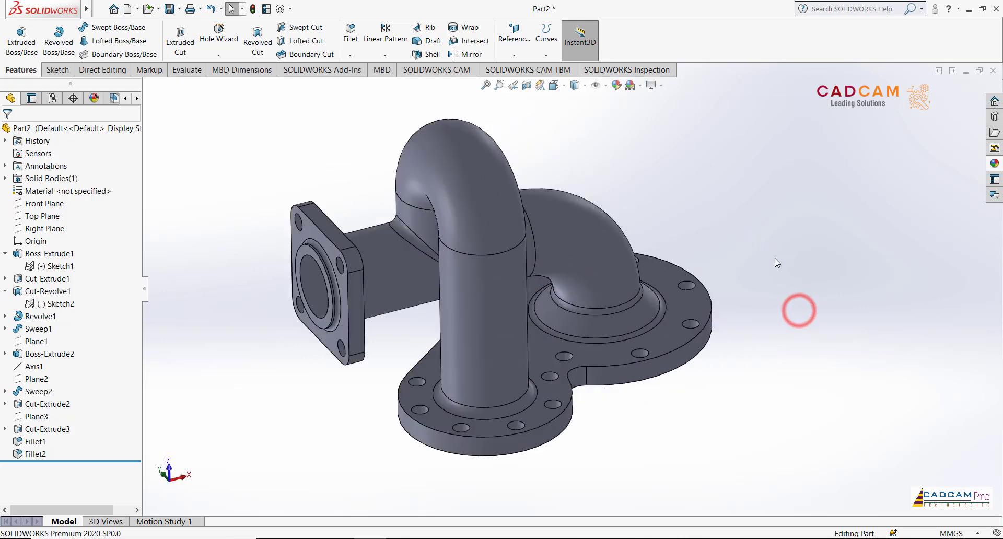
mouse_move(779, 352)
middle_down()
mouse_move(768, 405)
mouse_move(739, 417)
middle_up()
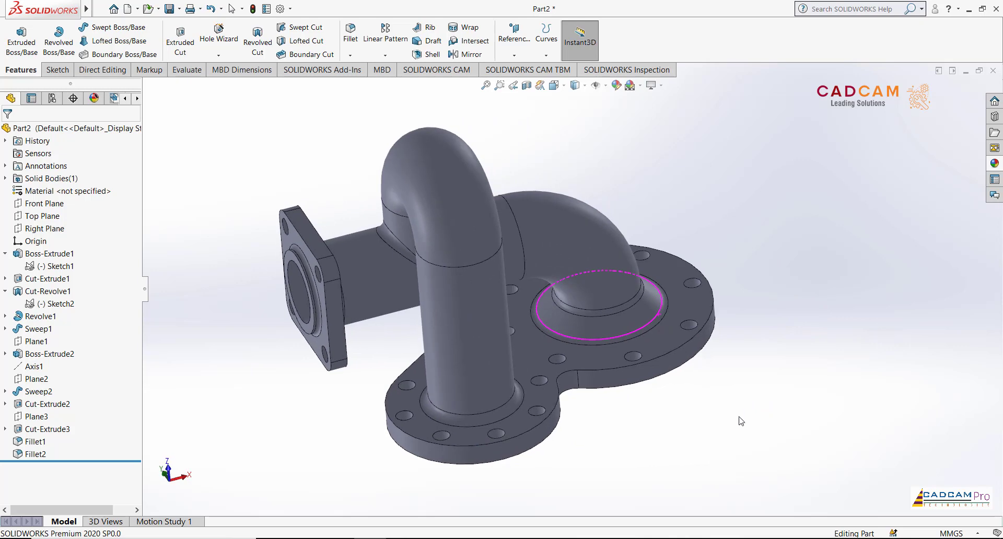
click(561, 90)
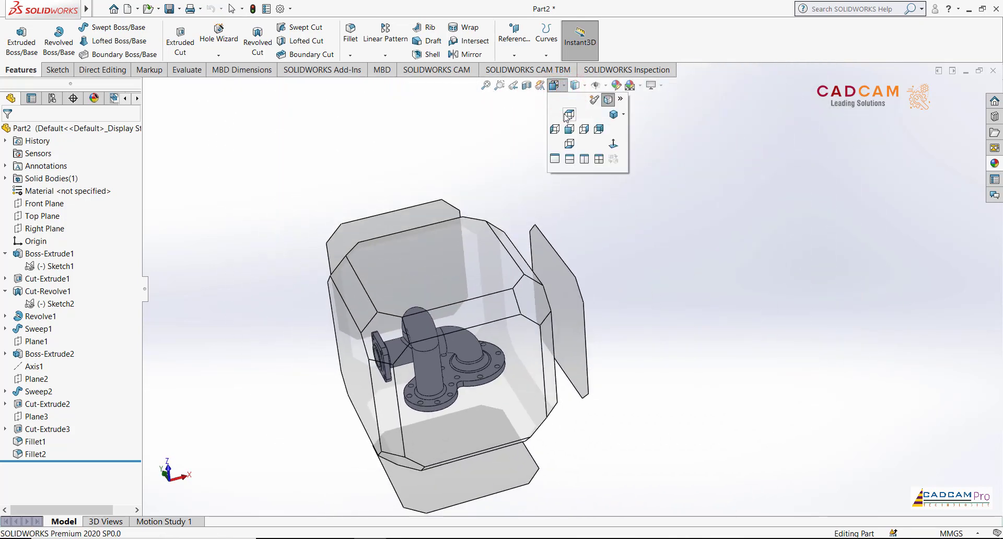
click(625, 115)
click(630, 139)
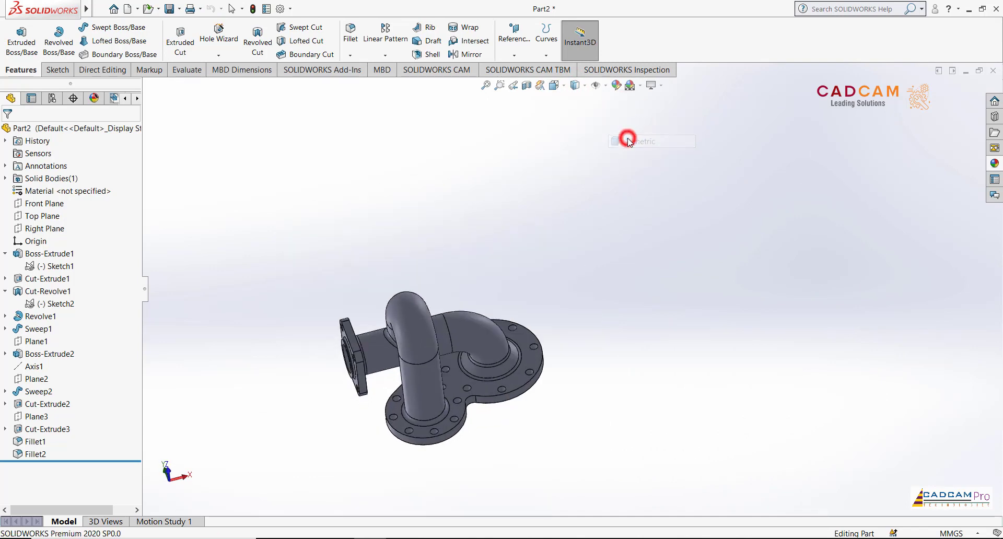
mouse_move(497, 145)
middle_down()
mouse_move(659, 202)
mouse_move(712, 246)
mouse_move(669, 195)
mouse_move(762, 413)
mouse_move(747, 402)
mouse_move(544, 423)
mouse_move(516, 358)
mouse_move(909, 332)
mouse_move(862, 314)
mouse_move(861, 372)
mouse_move(840, 371)
middle_up()
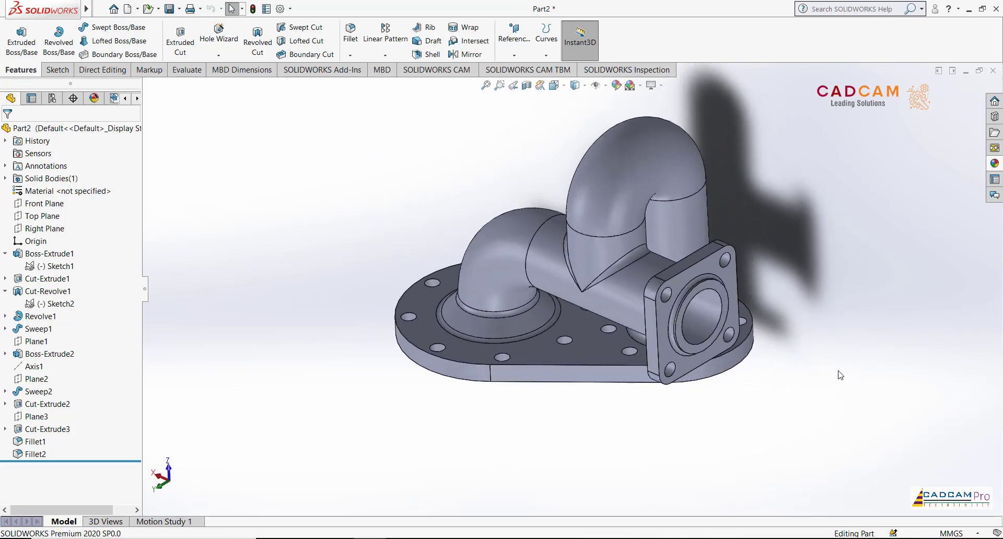
scroll(854, 326, down, 2)
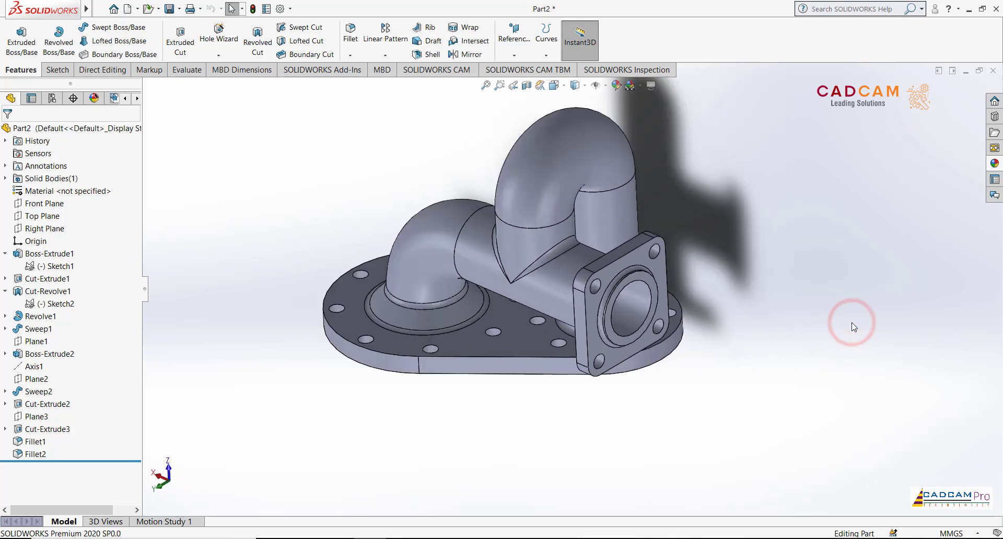